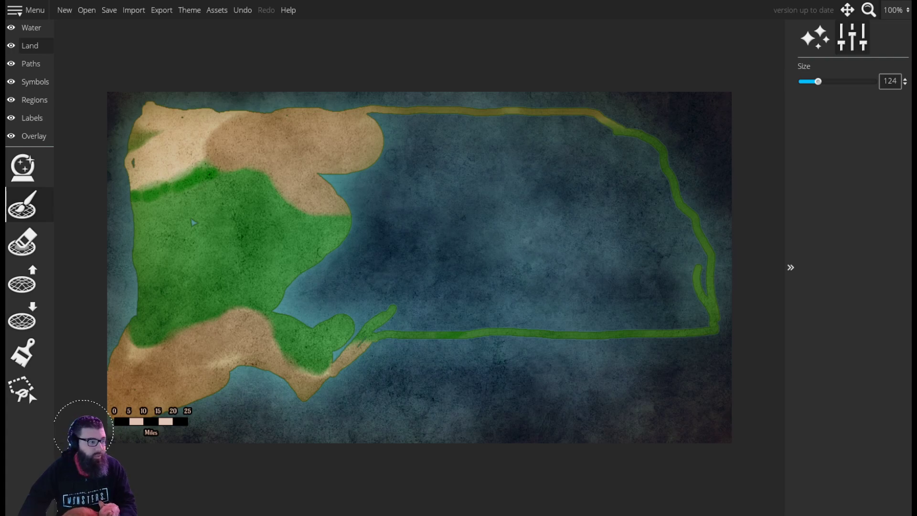
Fill the inside of the continent's eastern outline with land and brush over its interior with the land brush at size 92
mouse_move(279, 303)
left_mouse_down()
mouse_move(321, 294)
mouse_move(319, 336)
mouse_move(341, 315)
mouse_move(430, 299)
mouse_move(677, 299)
mouse_move(692, 313)
mouse_move(683, 244)
mouse_move(649, 176)
mouse_move(628, 154)
mouse_move(578, 140)
mouse_move(585, 135)
mouse_move(376, 135)
mouse_move(468, 136)
mouse_move(413, 141)
mouse_move(372, 132)
mouse_move(335, 156)
mouse_move(412, 145)
mouse_move(364, 195)
mouse_move(446, 180)
mouse_move(374, 219)
mouse_move(417, 249)
mouse_move(475, 229)
mouse_move(532, 174)
mouse_move(511, 193)
mouse_move(548, 230)
mouse_move(618, 193)
mouse_move(618, 235)
mouse_move(638, 253)
mouse_move(610, 227)
mouse_move(489, 276)
mouse_move(655, 264)
mouse_move(490, 285)
mouse_move(556, 312)
left_mouse_up()
scroll(683, 302, "down", 3)
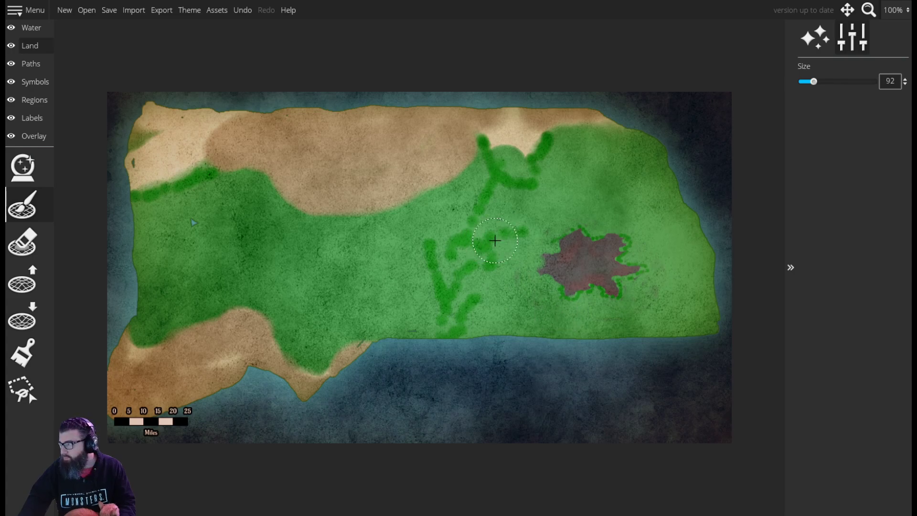
left_click_drag(500, 241, 471, 298)
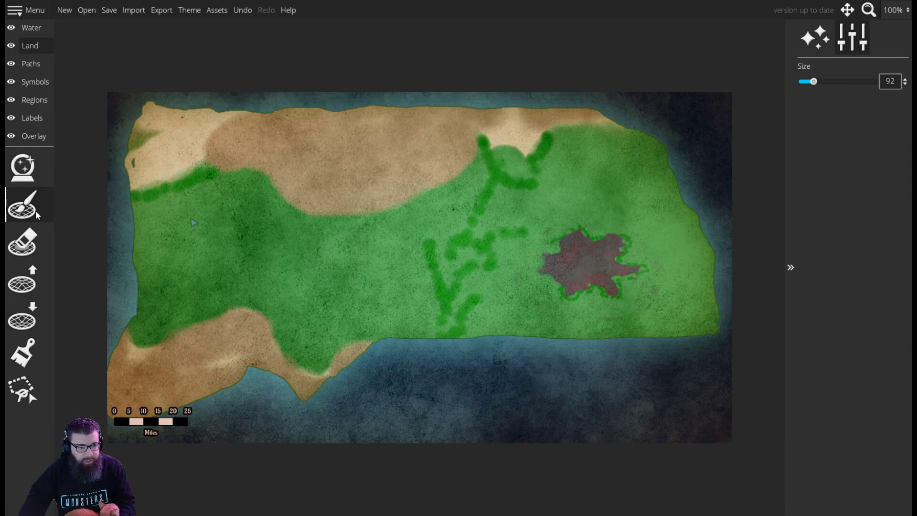
Erase a strip of land along the west coast, up to the northwest corner, with the land eraser at size 70
left_click(26, 245)
left_click(27, 249)
scroll(143, 301, "down", 18)
scroll(212, 298, "down", 2)
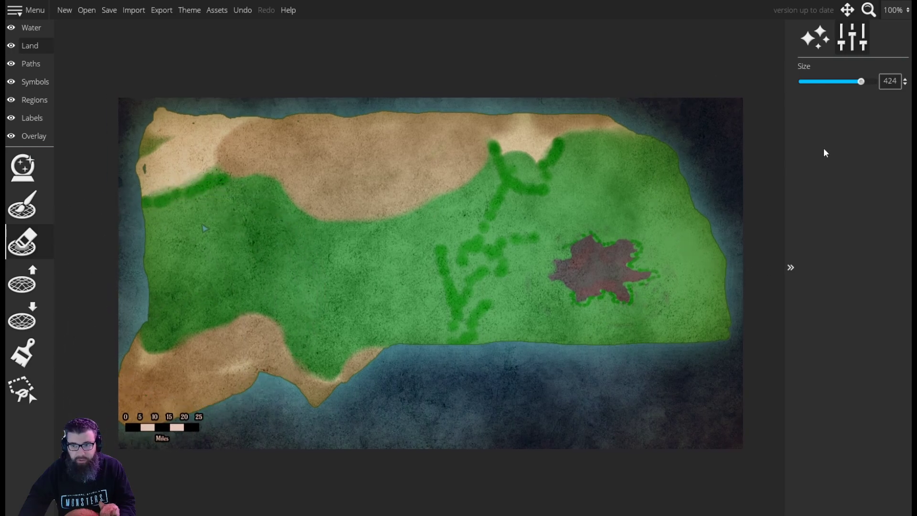
left_click_drag(860, 89, 811, 89)
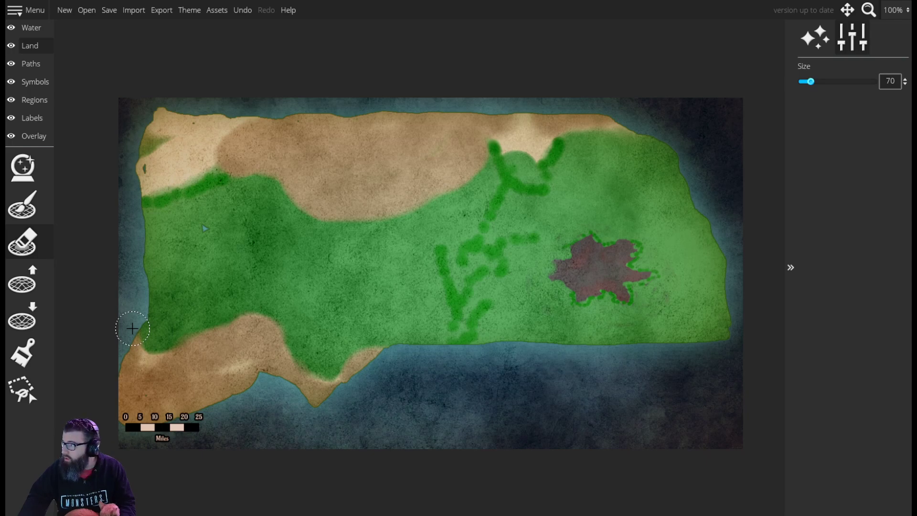
mouse_move(132, 329)
left_mouse_down()
mouse_move(143, 332)
mouse_move(143, 256)
mouse_move(162, 217)
mouse_move(143, 212)
mouse_move(173, 162)
mouse_move(152, 135)
mouse_move(135, 191)
mouse_move(141, 141)
mouse_move(160, 265)
mouse_move(182, 242)
mouse_move(166, 208)
mouse_move(180, 177)
mouse_move(159, 138)
mouse_move(178, 110)
left_mouse_up()
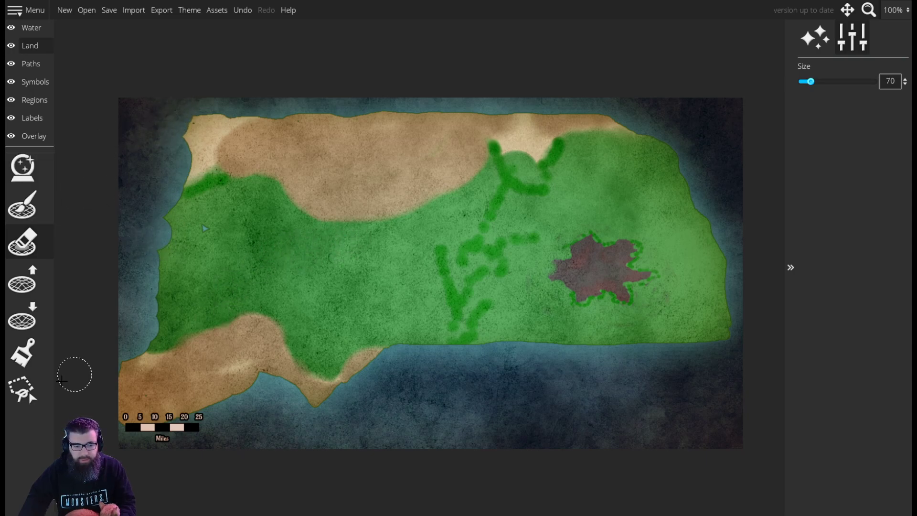
Trim the land at the map's southwest edge and cut back the south coast beside the small peninsula
left_click(118, 359)
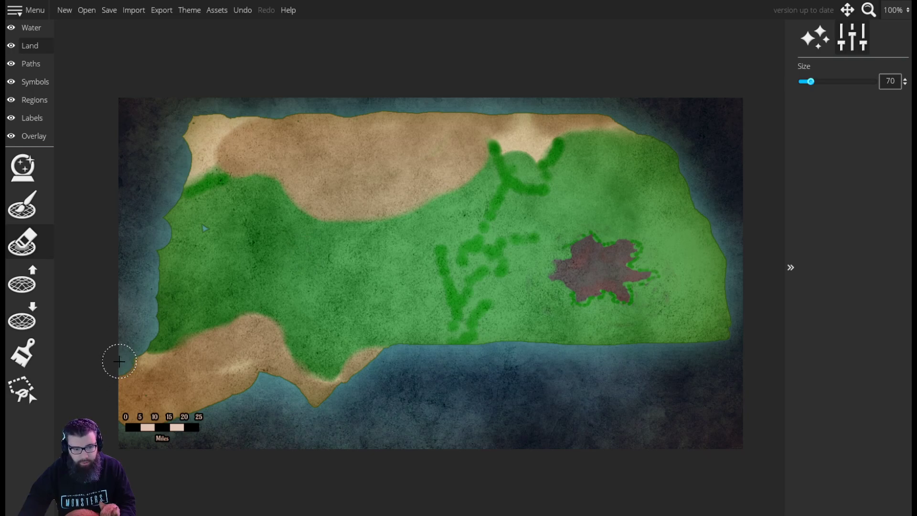
left_click_drag(112, 381, 110, 399)
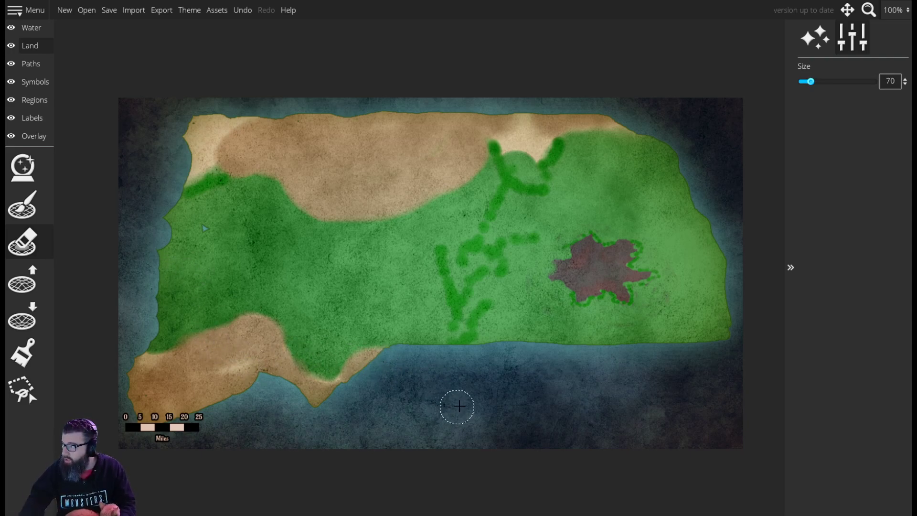
mouse_move(347, 395)
left_mouse_down()
mouse_move(371, 371)
mouse_move(395, 370)
left_mouse_up()
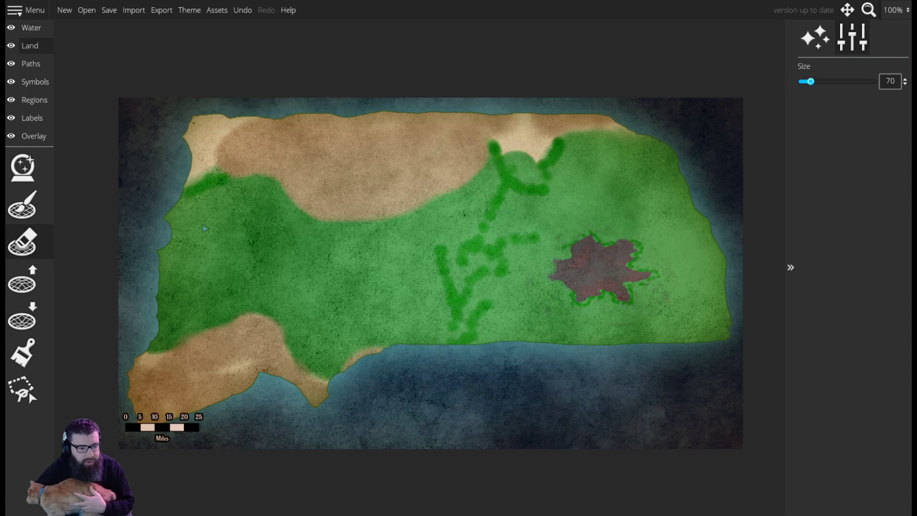
Carve a bay into the north coast by lowering the landmass, and narrow its mouth by raising land at brush size 28
left_click(22, 316)
mouse_move(505, 122)
left_mouse_down()
mouse_move(495, 133)
mouse_move(508, 124)
mouse_move(498, 117)
mouse_move(487, 127)
left_mouse_up()
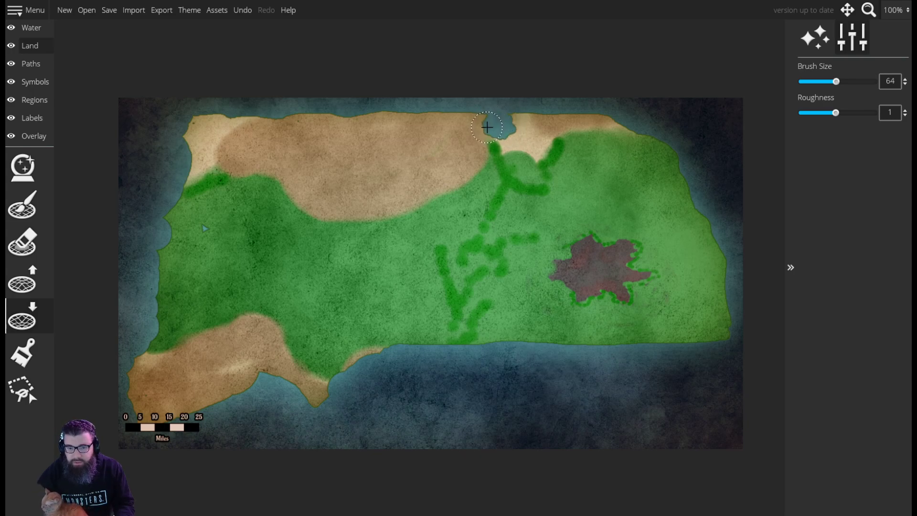
left_click(26, 283)
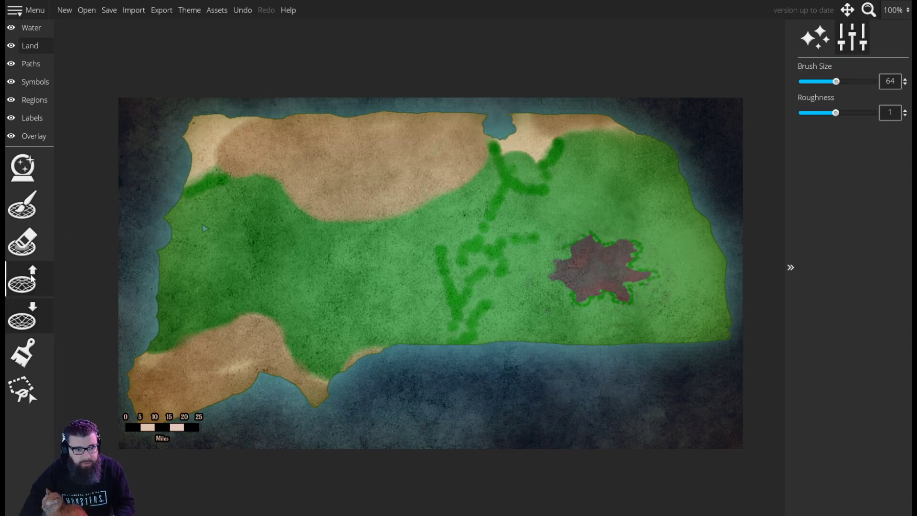
scroll(491, 119, "up", 1)
scroll(491, 117, "down", 2)
scroll(490, 117, "down", 3)
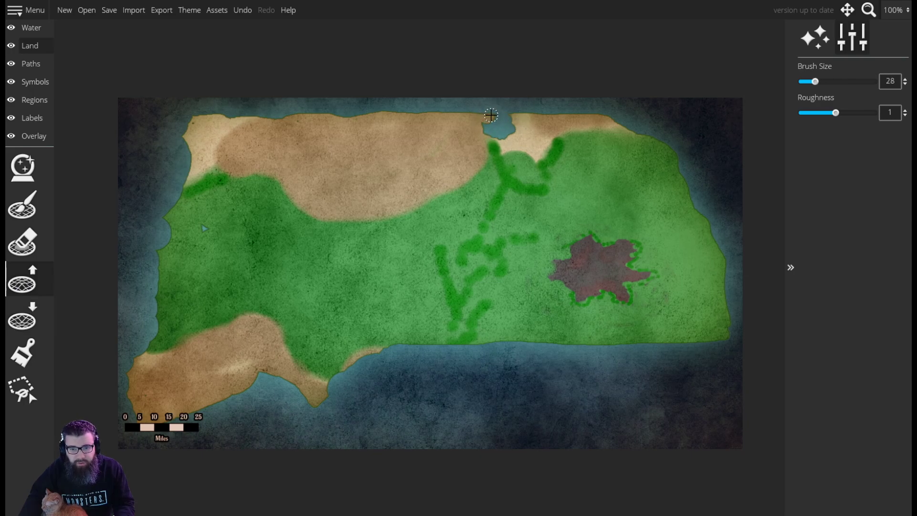
left_click_drag(496, 116, 478, 121)
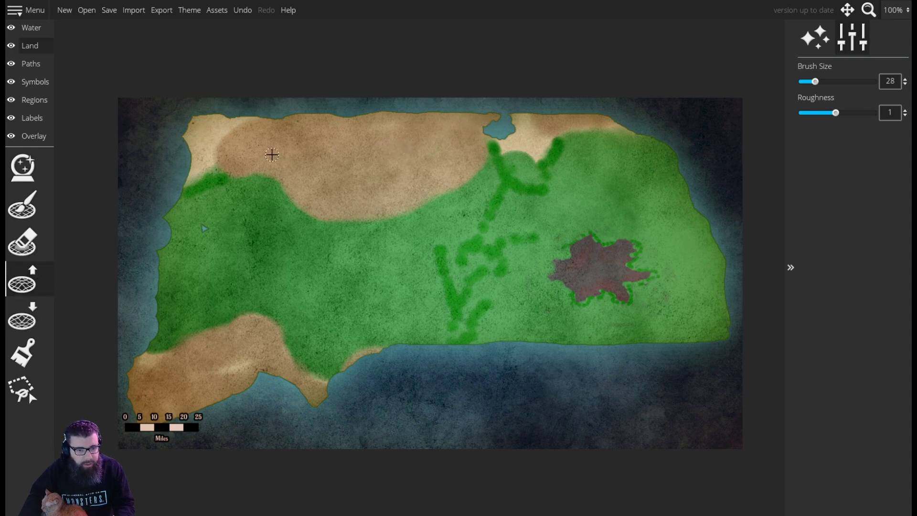
Carve lakes into the northern and northwestern desert by lowering the landmass at brush size 28 and roughness 1.12
left_click(840, 112)
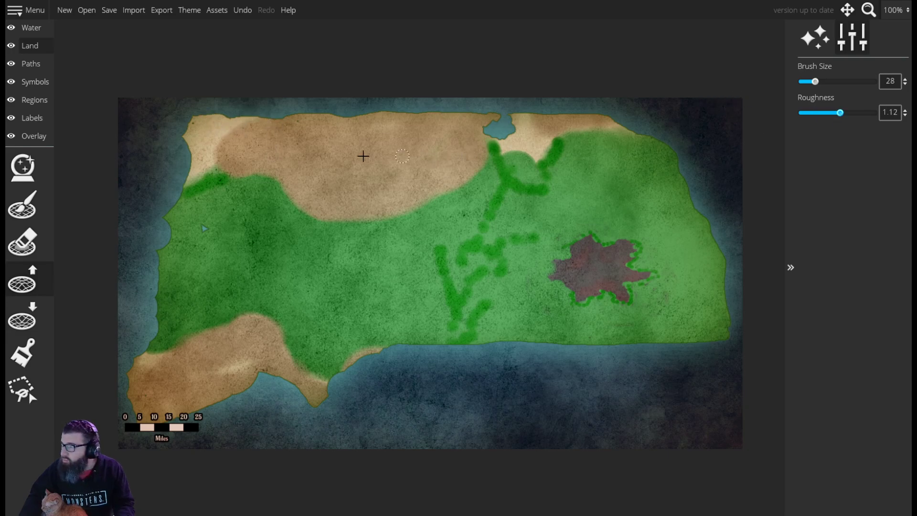
left_click(22, 317)
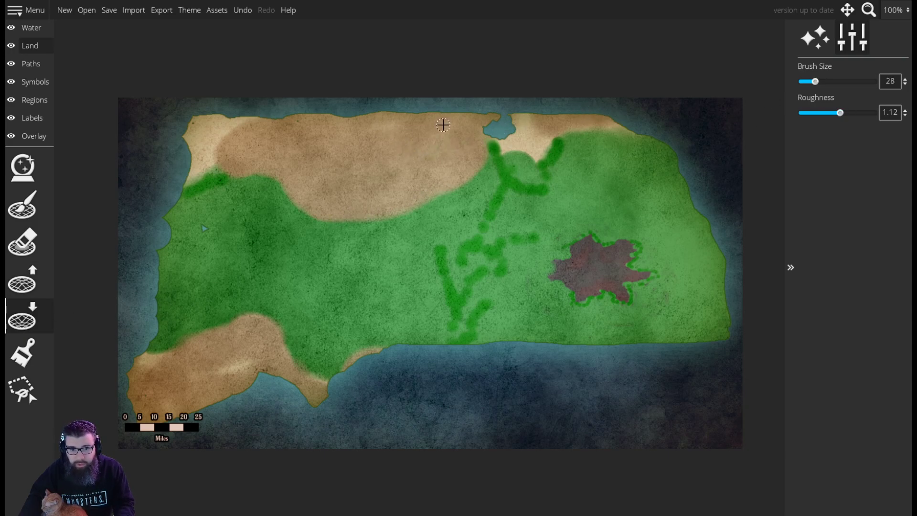
mouse_move(428, 128)
left_mouse_down()
mouse_move(391, 131)
mouse_move(441, 133)
mouse_move(394, 143)
mouse_move(425, 128)
left_mouse_up()
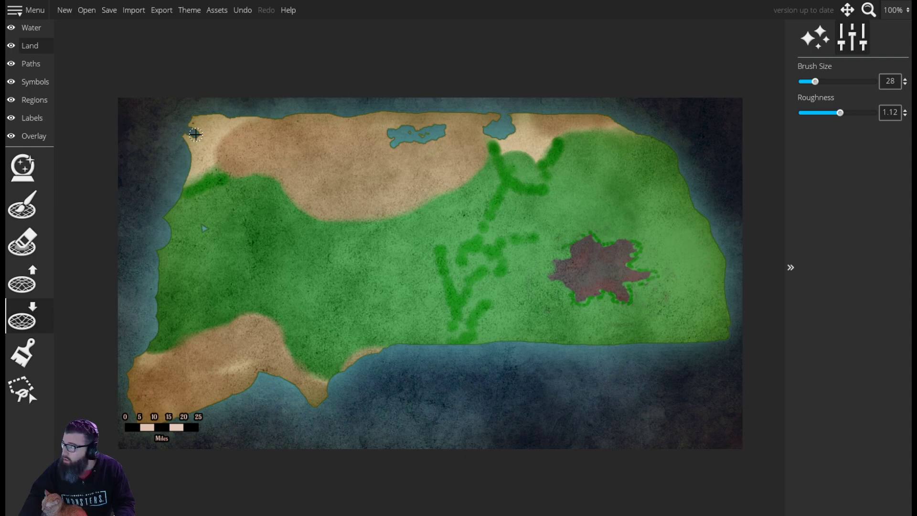
mouse_move(192, 136)
left_mouse_down()
mouse_move(225, 153)
mouse_move(243, 143)
mouse_move(203, 137)
mouse_move(237, 146)
mouse_move(224, 149)
mouse_move(266, 133)
mouse_move(264, 142)
mouse_move(287, 141)
left_mouse_up()
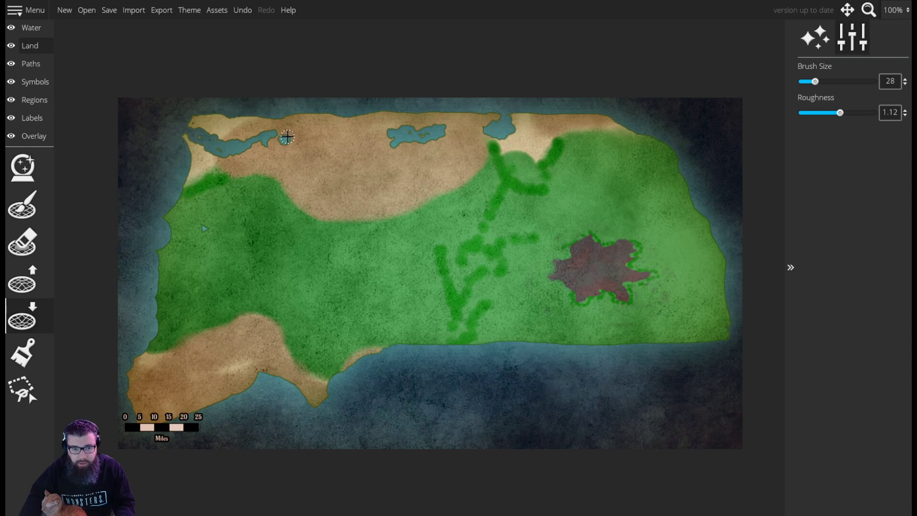
mouse_move(296, 141)
left_mouse_down()
mouse_move(289, 145)
mouse_move(300, 143)
left_mouse_up()
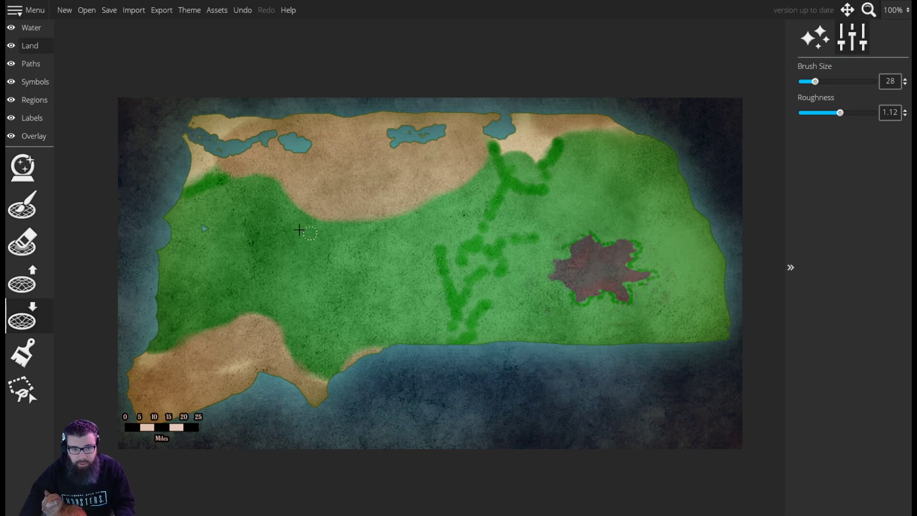
Carve a channel south from the northwestern lake into a curled lake, and add a small pond in the northern desert
scroll(261, 157, "up", 2)
scroll(247, 157, "down", 1)
mouse_move(246, 155)
left_mouse_down()
mouse_move(253, 162)
mouse_move(248, 146)
mouse_move(256, 164)
mouse_move(256, 146)
mouse_move(276, 139)
left_mouse_up()
scroll(278, 136, "down", 6)
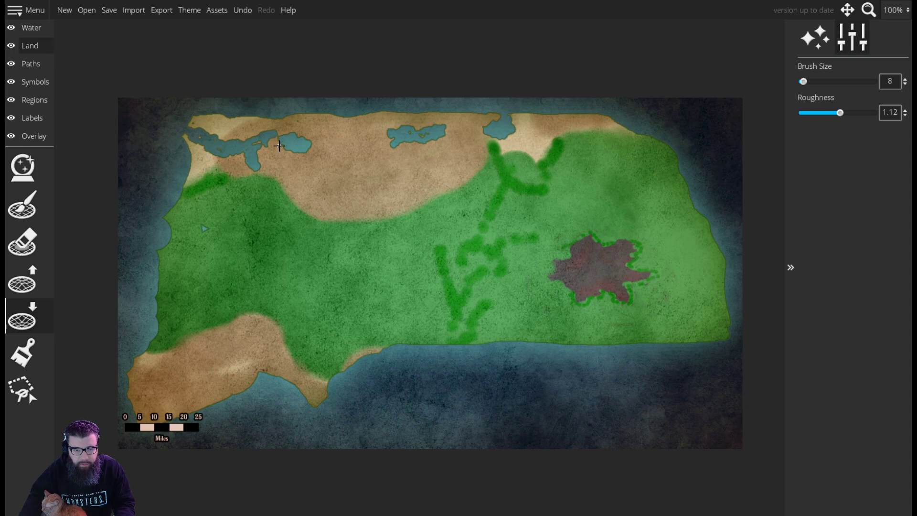
scroll(249, 162, "up", 5)
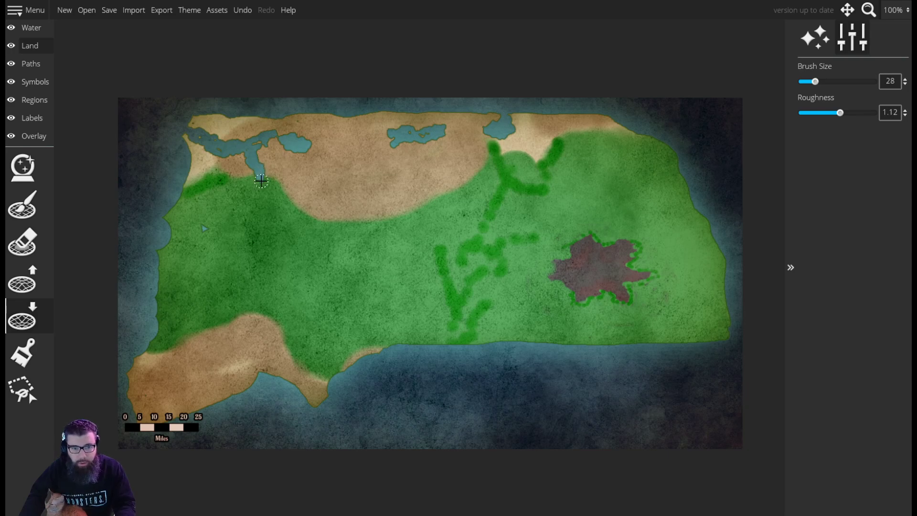
mouse_move(266, 189)
left_mouse_down()
mouse_move(289, 206)
mouse_move(309, 206)
mouse_move(308, 184)
mouse_move(293, 168)
mouse_move(311, 171)
mouse_move(311, 192)
left_mouse_up()
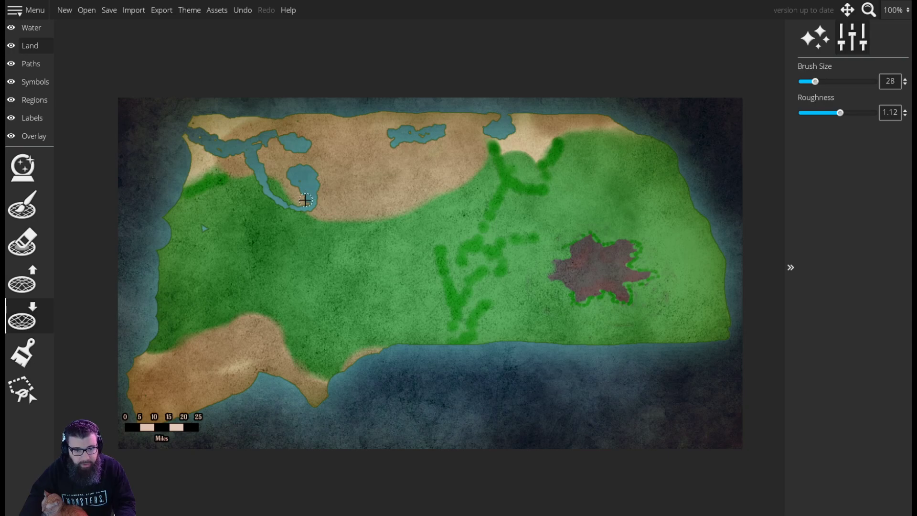
mouse_move(280, 191)
left_mouse_down()
mouse_move(309, 202)
mouse_move(296, 203)
mouse_move(269, 178)
mouse_move(273, 189)
mouse_move(263, 157)
left_mouse_up()
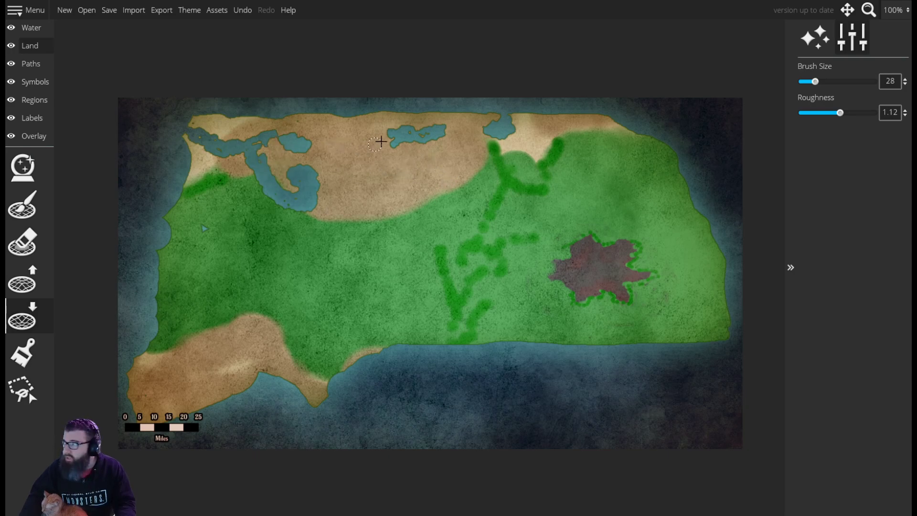
left_click(349, 143)
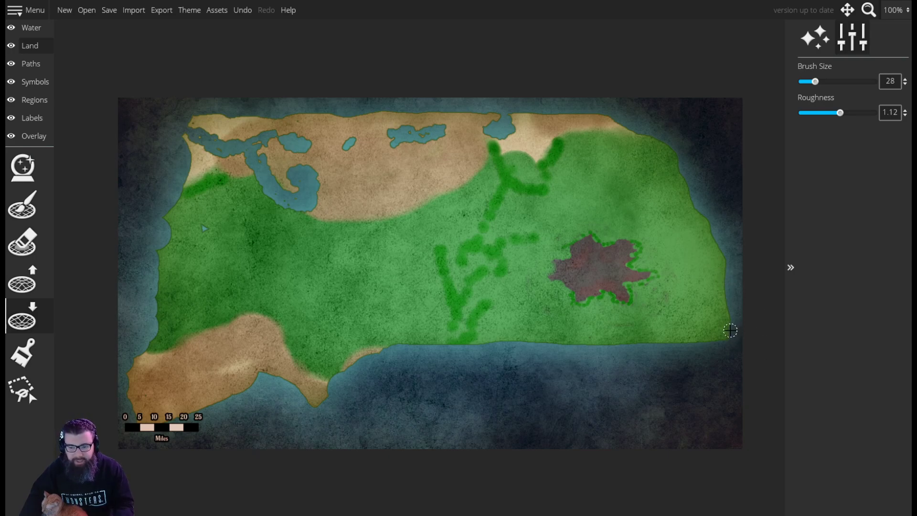
Extend the east coast outward by raising the landmass at brush size 36, increasing the roughness to 1.59
left_click(27, 287)
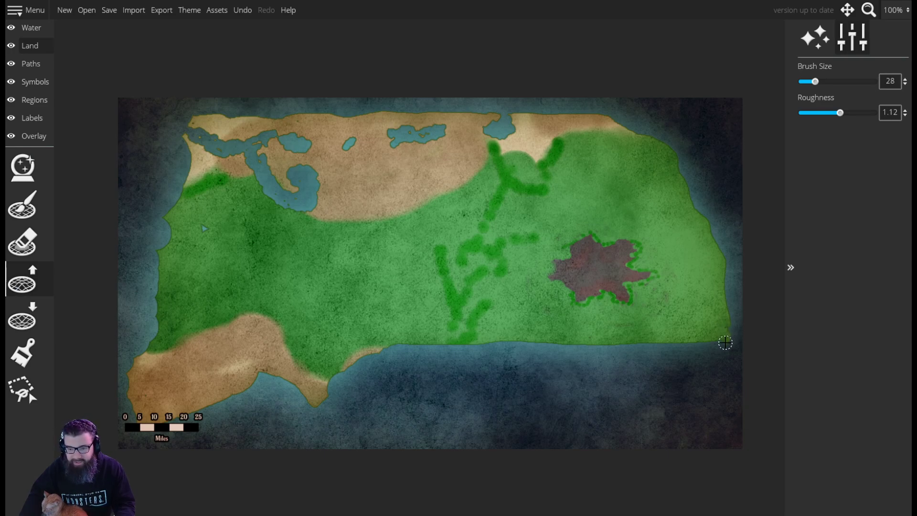
left_click_drag(730, 330, 723, 299)
scroll(726, 296, "up", 3)
scroll(727, 316, "down", 1)
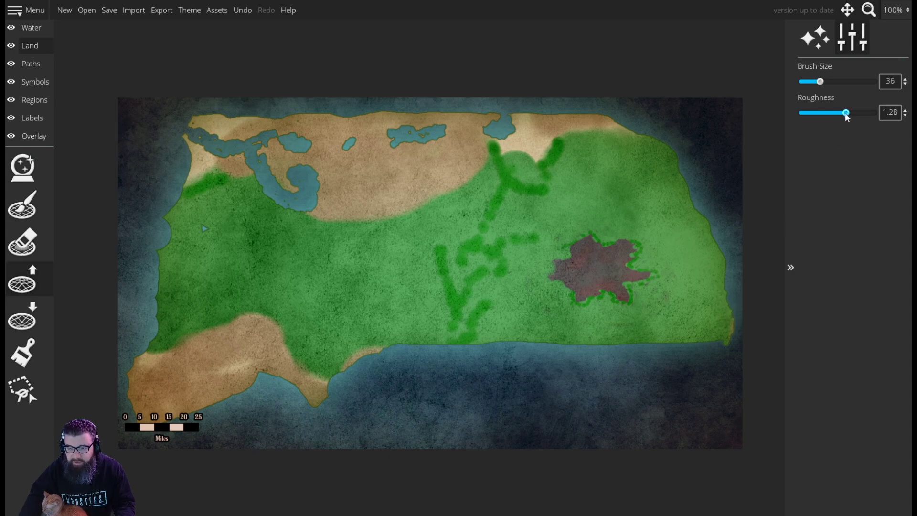
mouse_move(731, 328)
left_mouse_down()
mouse_move(721, 250)
mouse_move(703, 211)
mouse_move(722, 254)
mouse_move(701, 220)
left_mouse_up()
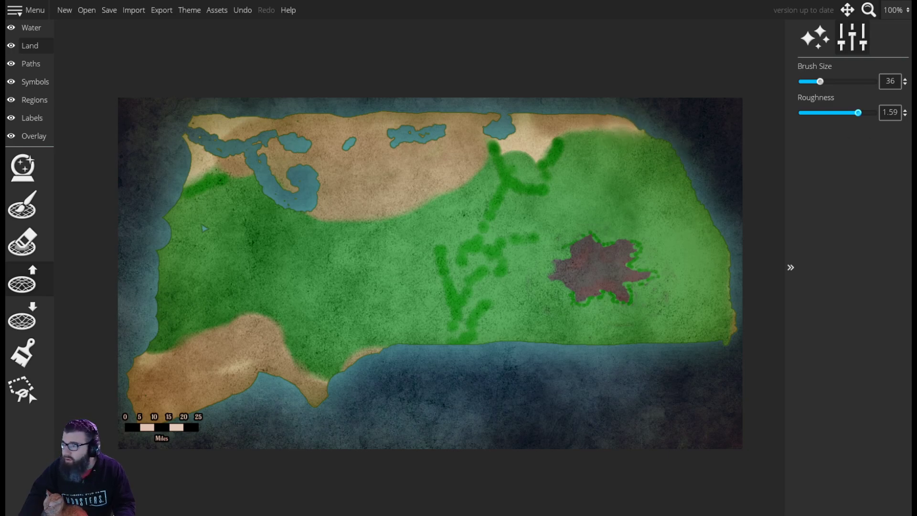
Roughen the north and east coastlines by raising the landmass along them at roughness 1.79
left_click_drag(858, 113, 866, 113)
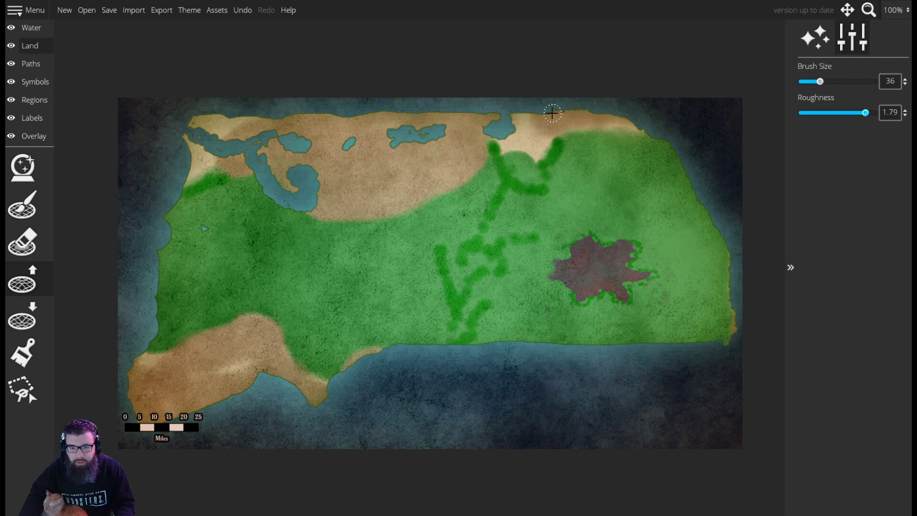
left_click_drag(520, 115, 504, 142)
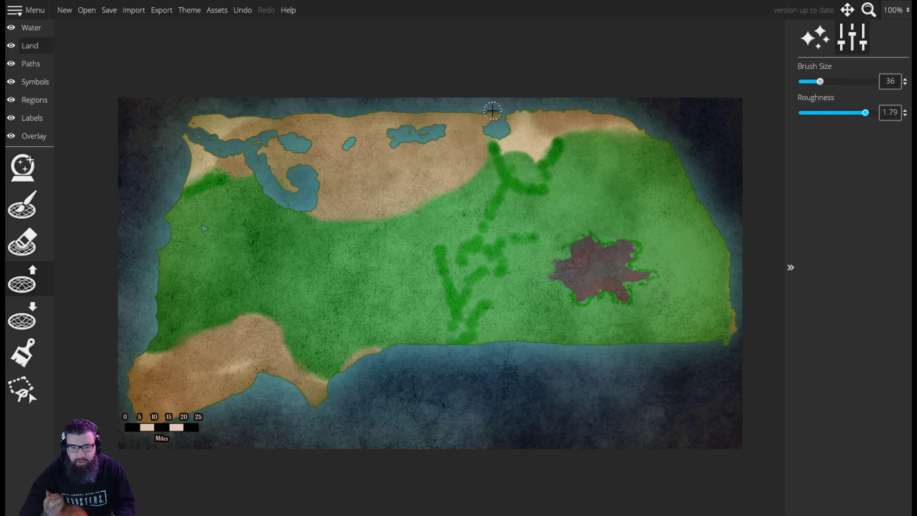
left_click_drag(477, 112, 204, 114)
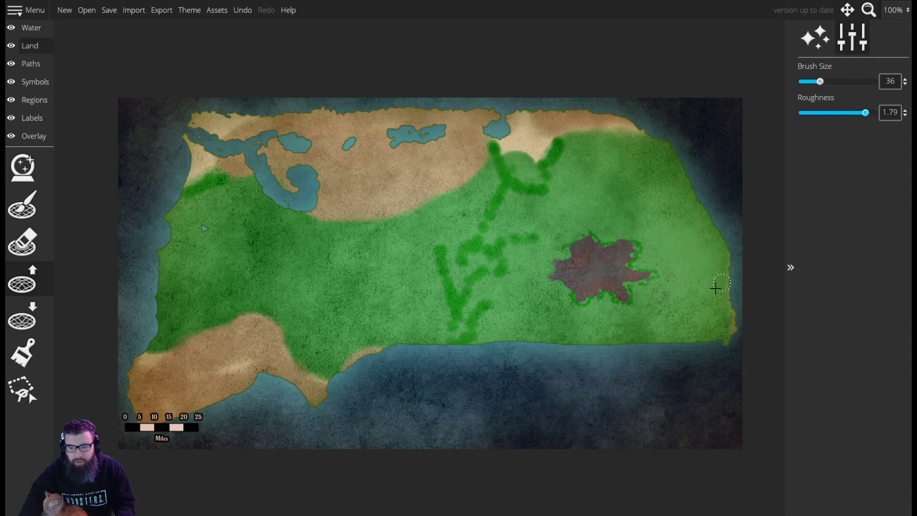
mouse_move(728, 322)
left_mouse_down()
mouse_move(720, 236)
mouse_move(678, 155)
mouse_move(639, 127)
left_mouse_up()
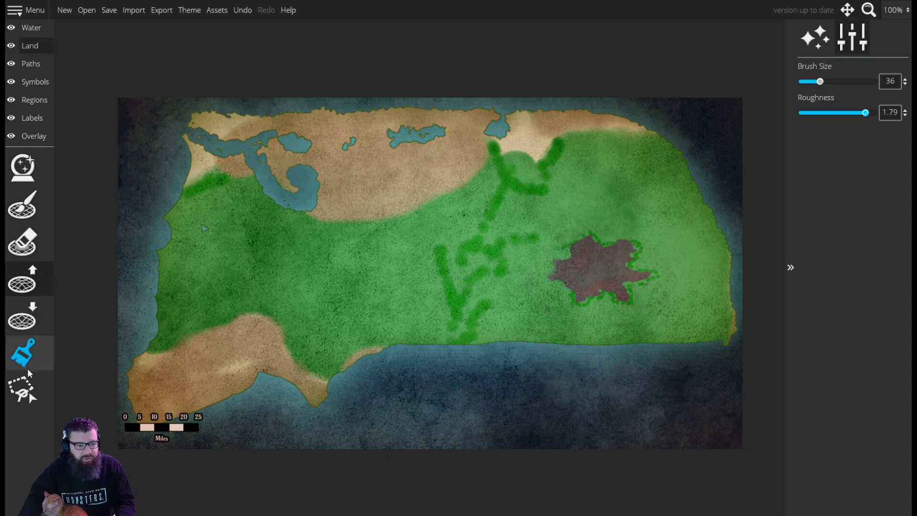
Enlarge the small desert pond and roughen the shores of the northwestern lake and channel by lowering the landmass
left_click(29, 330)
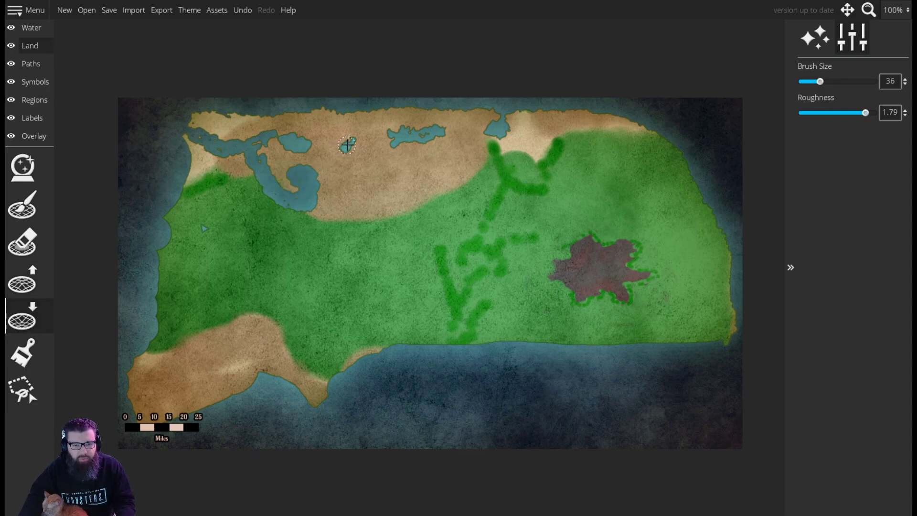
mouse_move(355, 139)
left_mouse_down()
mouse_move(353, 148)
mouse_move(345, 139)
left_mouse_up()
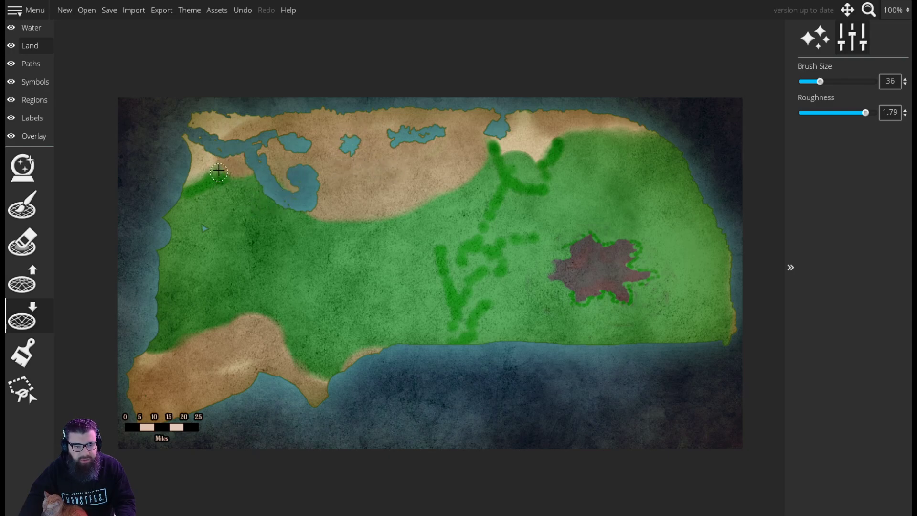
left_click_drag(206, 155, 254, 178)
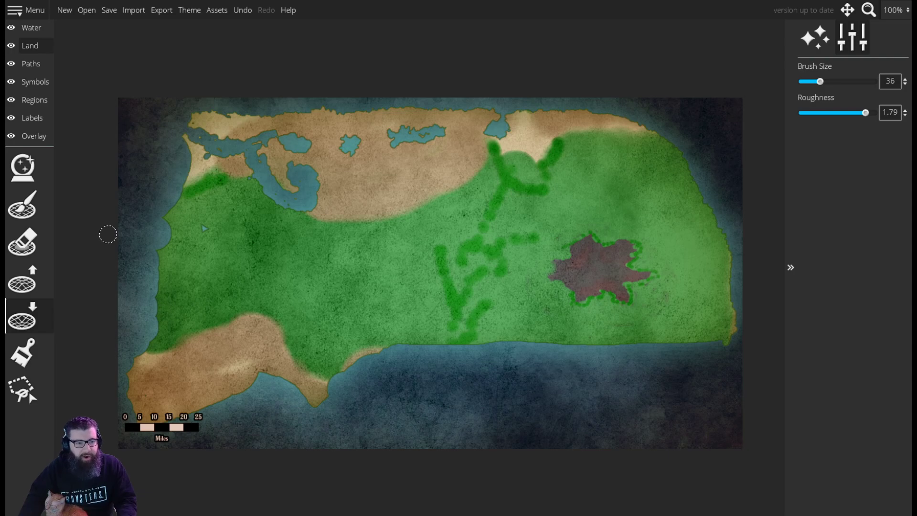
Trace a dark green dashed region border of width 10 around the continent's coast
left_click(35, 100)
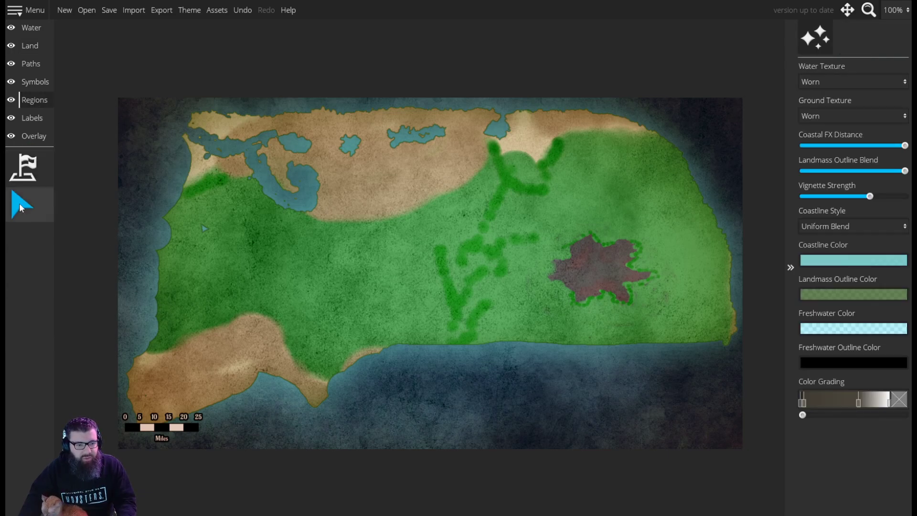
left_click(23, 167)
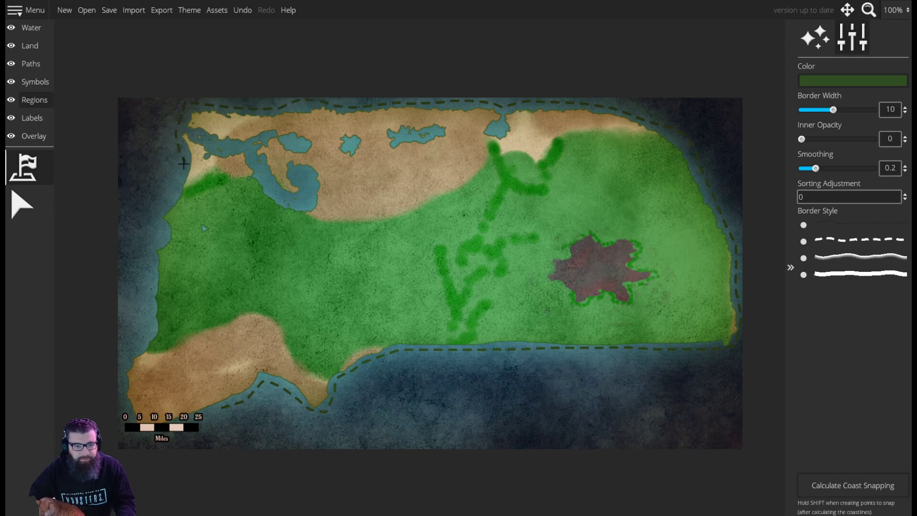
left_click(146, 267)
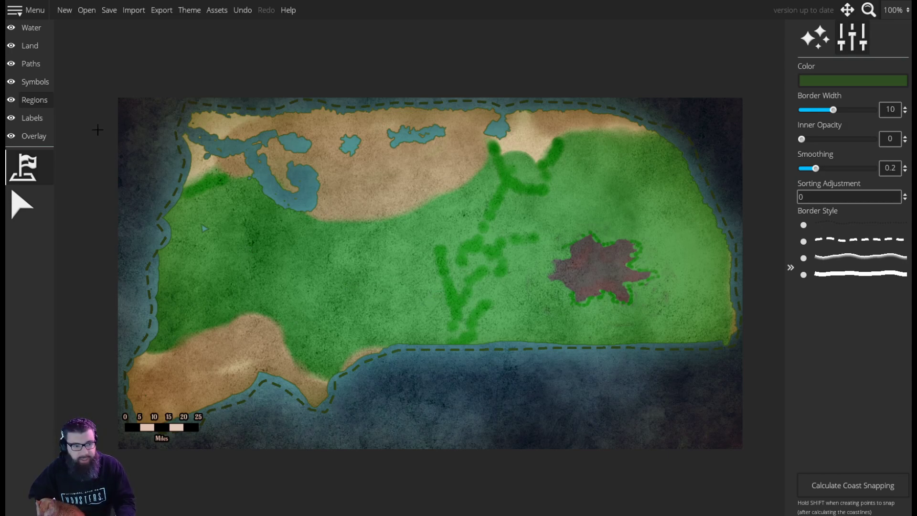
Fill the southern sea and the western coastal waters with new land out to the map's edges using the size 92 landmass brush
left_click(34, 45)
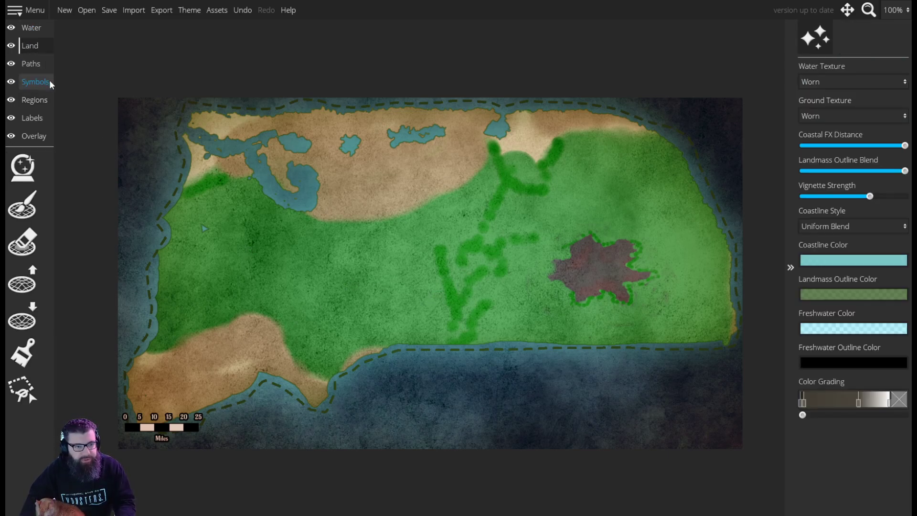
left_click(18, 207)
mouse_move(242, 414)
left_mouse_down()
mouse_move(264, 389)
mouse_move(312, 396)
mouse_move(303, 415)
mouse_move(147, 432)
mouse_move(297, 436)
mouse_move(375, 419)
mouse_move(353, 398)
mouse_move(419, 356)
mouse_move(296, 408)
mouse_move(681, 413)
mouse_move(580, 445)
mouse_move(749, 431)
mouse_move(709, 407)
mouse_move(629, 440)
mouse_move(635, 432)
mouse_move(552, 402)
mouse_move(440, 379)
mouse_move(511, 353)
mouse_move(642, 369)
mouse_move(612, 377)
mouse_move(720, 368)
mouse_move(696, 401)
mouse_move(745, 421)
mouse_move(588, 443)
mouse_move(237, 441)
left_mouse_up()
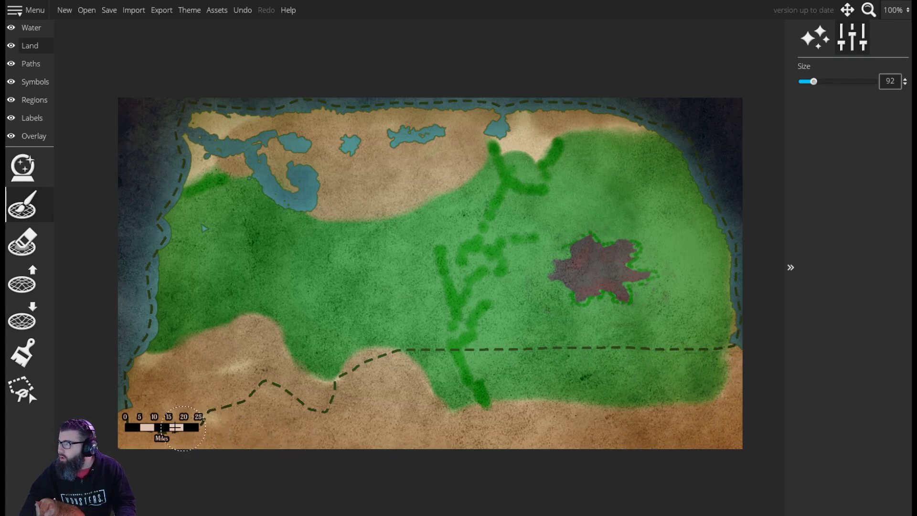
mouse_move(137, 436)
left_mouse_down()
mouse_move(122, 379)
mouse_move(148, 321)
mouse_move(129, 269)
mouse_move(115, 337)
mouse_move(144, 232)
mouse_move(147, 240)
mouse_move(172, 177)
mouse_move(167, 158)
mouse_move(164, 171)
mouse_move(173, 140)
mouse_move(112, 136)
mouse_move(144, 148)
mouse_move(138, 195)
left_mouse_up()
Raise the landmass along the far western edge at brush size 88 and roughness 1.79
left_click(24, 281)
scroll(138, 196, "up", 13)
mouse_move(117, 233)
left_mouse_down()
mouse_move(141, 163)
mouse_move(123, 137)
mouse_move(164, 144)
mouse_move(137, 138)
mouse_move(116, 120)
mouse_move(128, 215)
mouse_move(143, 213)
mouse_move(113, 217)
mouse_move(117, 184)
mouse_move(131, 209)
left_mouse_up()
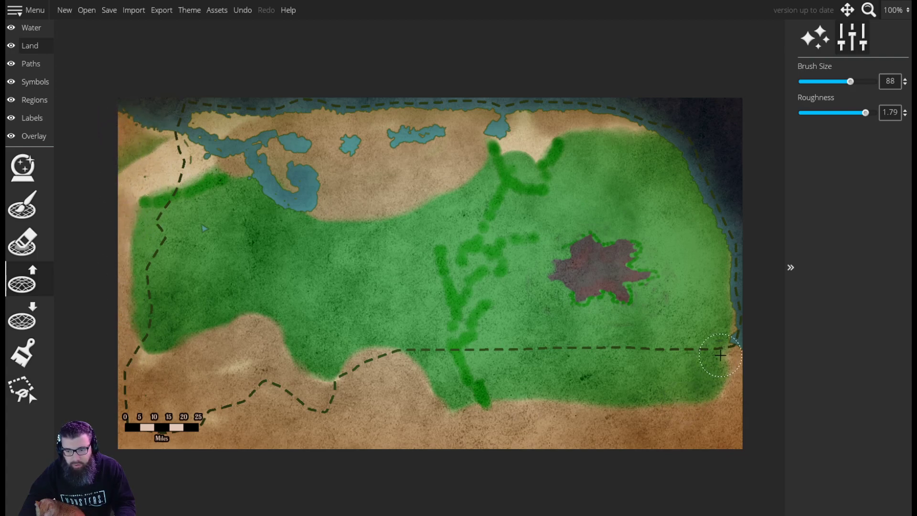
Carve a rough coastline down the southeastern edge by lowering the landmass at brush size 88, and raise its southern end back slightly
left_click(22, 317)
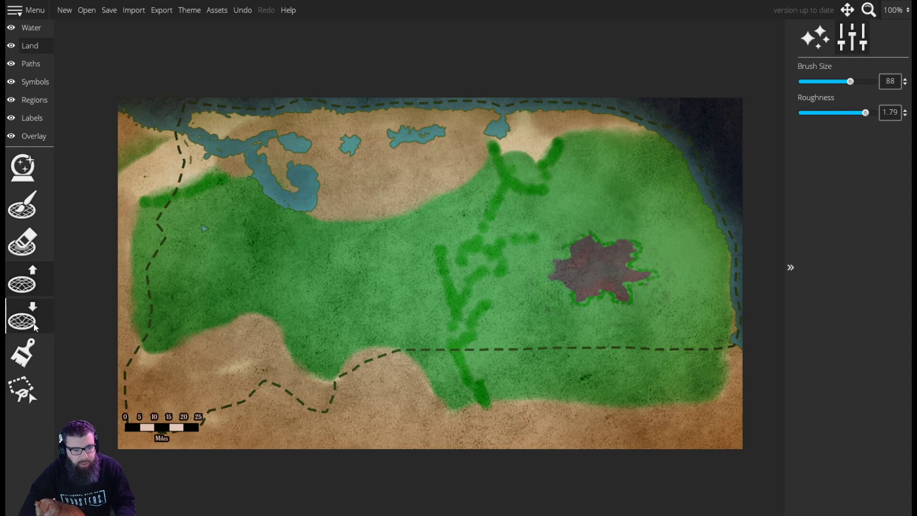
left_click(731, 351)
left_click_drag(732, 351, 738, 371)
mouse_move(743, 398)
left_mouse_down()
mouse_move(727, 449)
mouse_move(754, 461)
left_mouse_up()
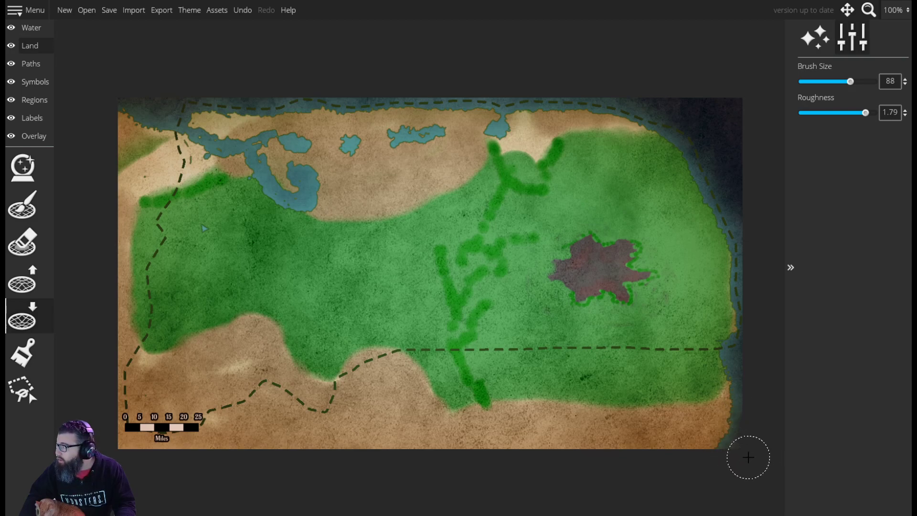
left_click(34, 370)
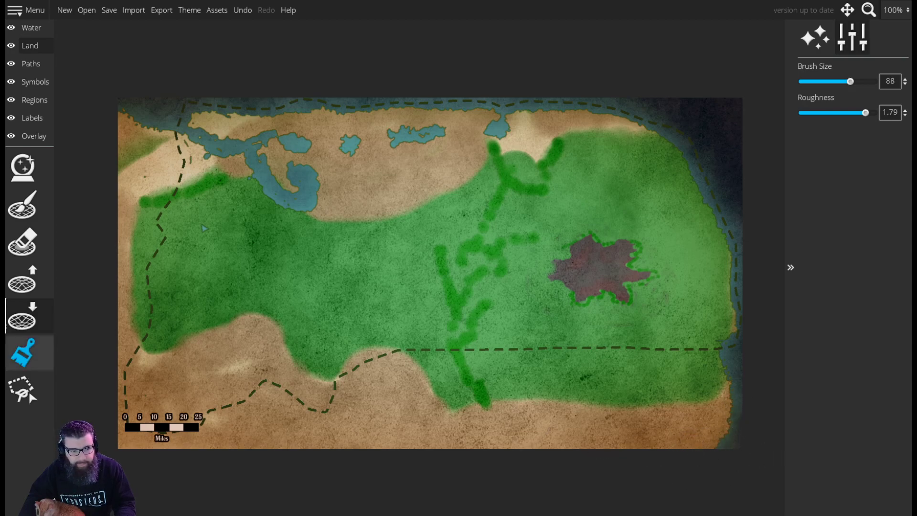
left_click(30, 279)
left_click_drag(678, 444, 707, 445)
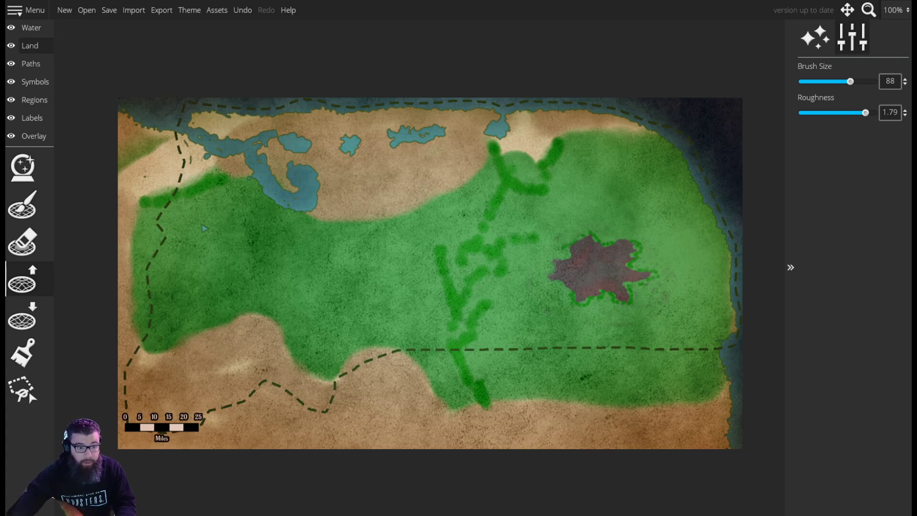
left_click(32, 46)
left_click(24, 249)
mouse_move(615, 293)
left_mouse_down()
mouse_move(570, 287)
mouse_move(613, 296)
left_mouse_up()
left_click(23, 206)
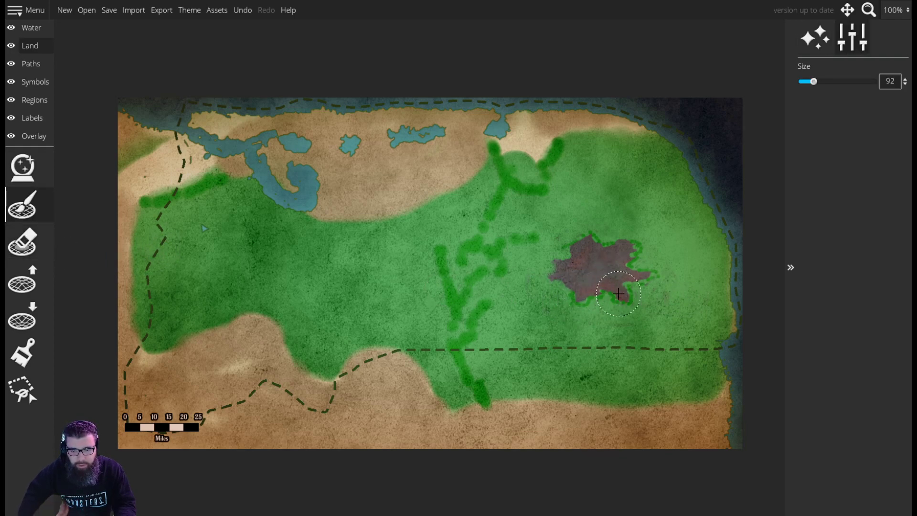
Paint out the dark wasteland patch in the eastern grassland with the ground eraser and the dark green color
left_click(22, 353)
left_click(814, 351)
mouse_move(634, 301)
left_mouse_down()
mouse_move(590, 274)
mouse_move(609, 276)
mouse_move(598, 291)
mouse_move(643, 260)
mouse_move(585, 255)
left_mouse_up()
left_click(852, 429)
mouse_move(639, 287)
left_mouse_down()
mouse_move(605, 294)
mouse_move(618, 284)
mouse_move(610, 251)
mouse_move(561, 280)
mouse_move(655, 295)
mouse_move(618, 247)
mouse_move(553, 279)
mouse_move(577, 276)
left_mouse_up()
Paint light green at brush size 128 over the eastern grassland, the dark green strokes, and the northern and southwestern deserts
left_click(889, 428)
mouse_move(596, 331)
left_mouse_down()
mouse_move(536, 304)
mouse_move(606, 281)
mouse_move(573, 284)
mouse_move(590, 271)
mouse_move(571, 242)
mouse_move(457, 271)
mouse_move(481, 314)
mouse_move(464, 368)
mouse_move(508, 380)
mouse_move(521, 217)
mouse_move(516, 228)
mouse_move(563, 163)
mouse_move(538, 158)
mouse_move(590, 172)
left_mouse_up()
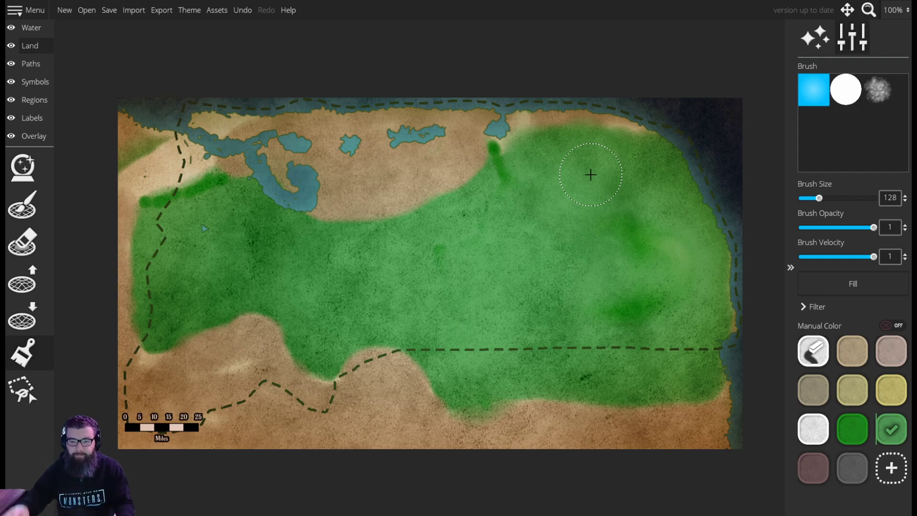
mouse_move(676, 139)
left_mouse_down()
mouse_move(519, 122)
mouse_move(482, 129)
mouse_move(404, 196)
mouse_move(457, 190)
mouse_move(480, 131)
mouse_move(433, 121)
mouse_move(290, 135)
mouse_move(304, 151)
mouse_move(222, 123)
mouse_move(205, 187)
mouse_move(286, 180)
mouse_move(351, 233)
mouse_move(401, 184)
mouse_move(366, 142)
mouse_move(250, 308)
mouse_move(351, 317)
mouse_move(368, 332)
mouse_move(311, 379)
mouse_move(305, 366)
mouse_move(246, 349)
mouse_move(219, 364)
mouse_move(214, 338)
mouse_move(142, 389)
mouse_move(160, 358)
mouse_move(153, 412)
mouse_move(190, 393)
mouse_move(205, 398)
mouse_move(255, 362)
mouse_move(417, 295)
left_mouse_up()
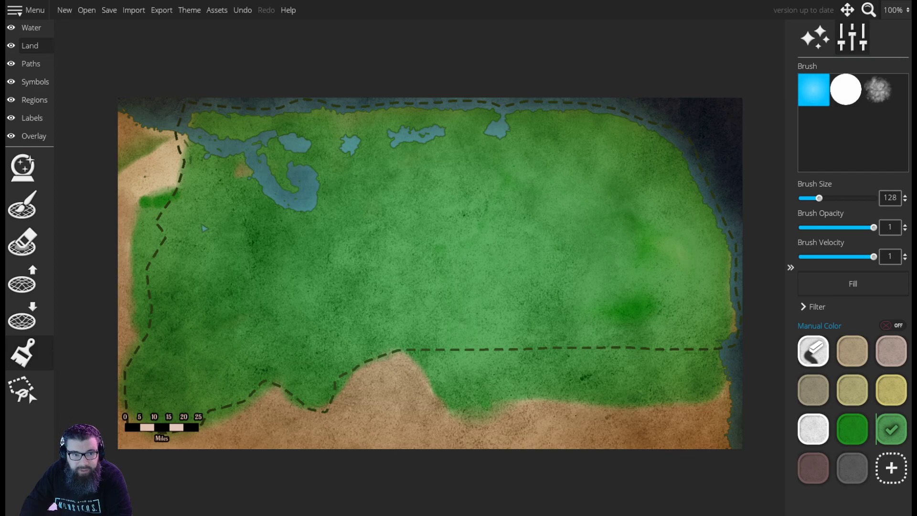
Place the Castle 5 symbol at scale 15 on the southern tip of the large northwestern lake
left_click(31, 63)
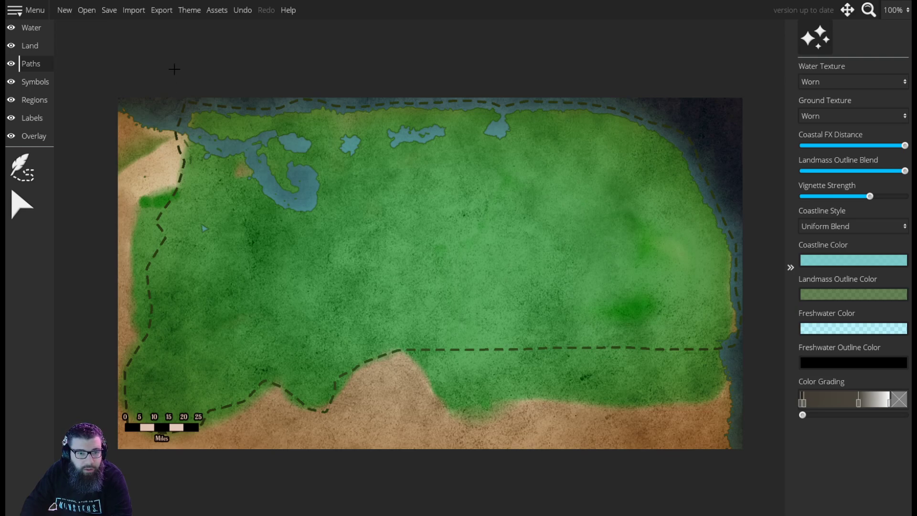
left_click(36, 82)
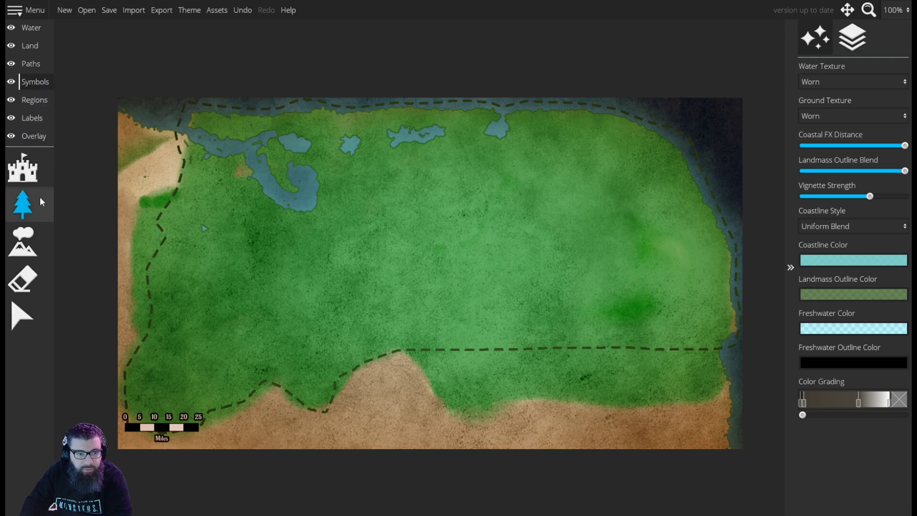
scroll(868, 245, "down", 5)
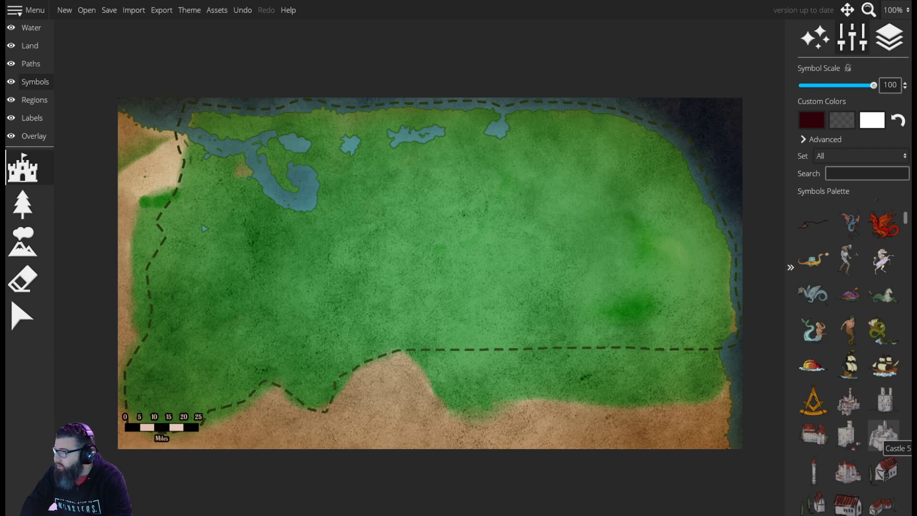
left_click(883, 435)
scroll(310, 217, "down", 8)
scroll(315, 222, "down", 3)
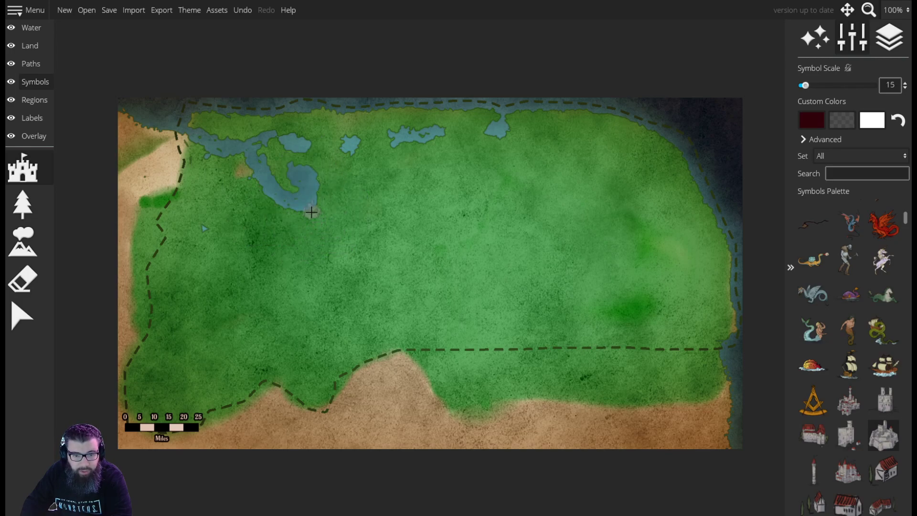
left_click(313, 214)
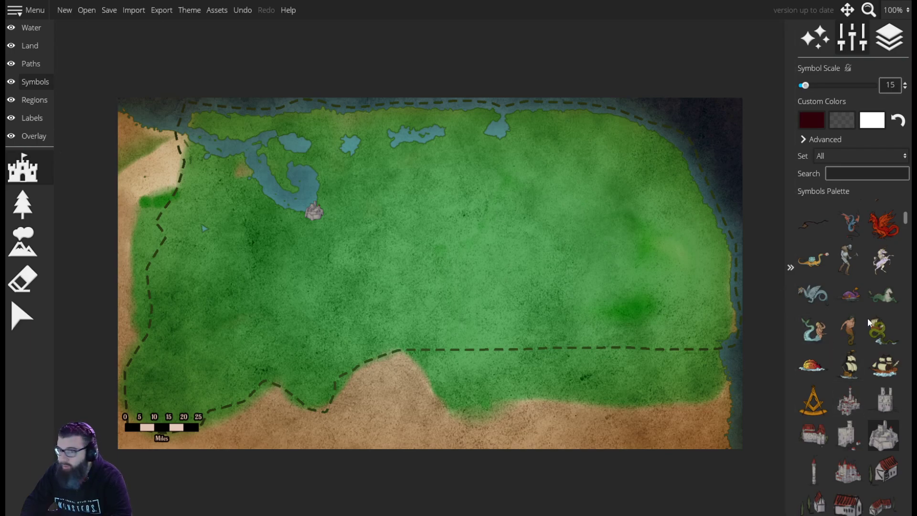
Try a short river of width 4 in the central grassland
left_click(26, 64)
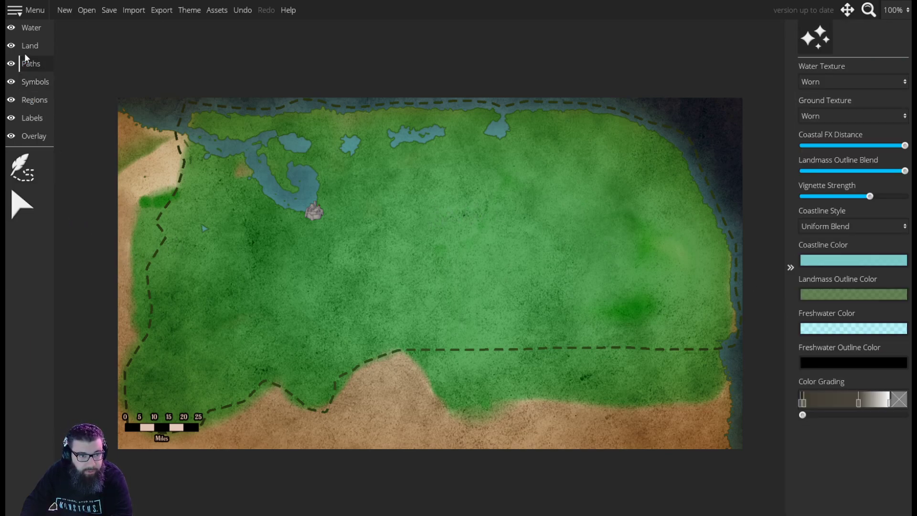
left_click(24, 45)
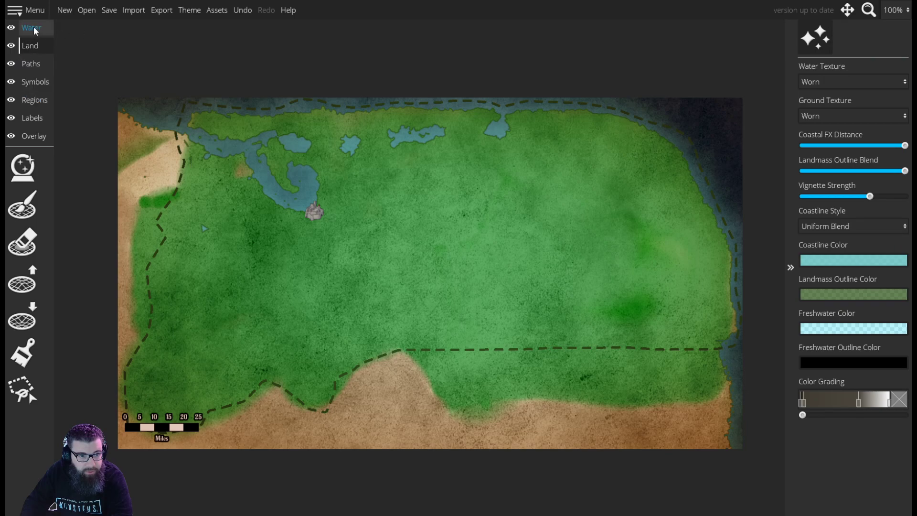
left_click(34, 27)
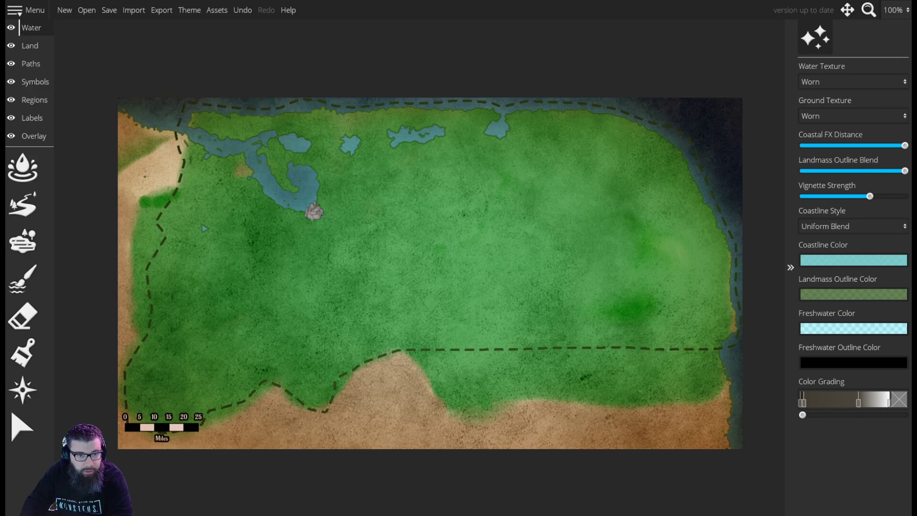
left_click(22, 204)
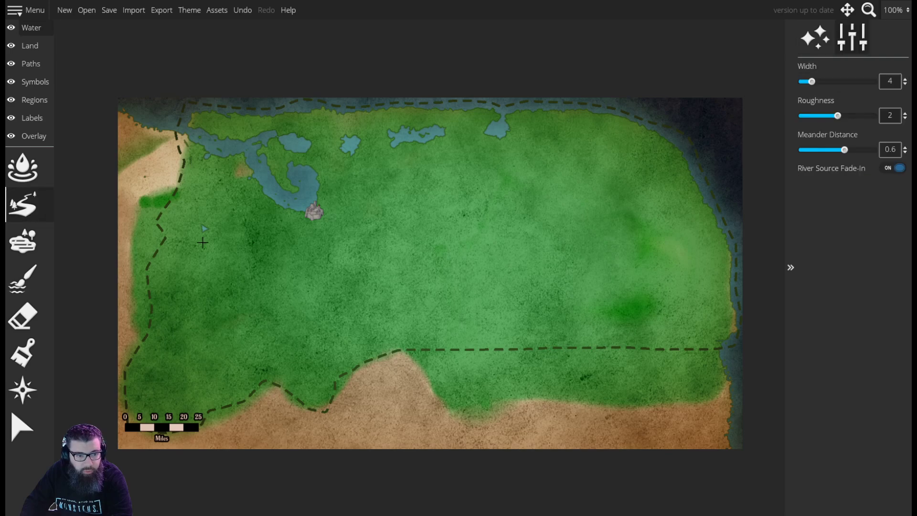
left_click_drag(415, 232, 478, 249)
key("ctrl+z")
key("ctrl+y")
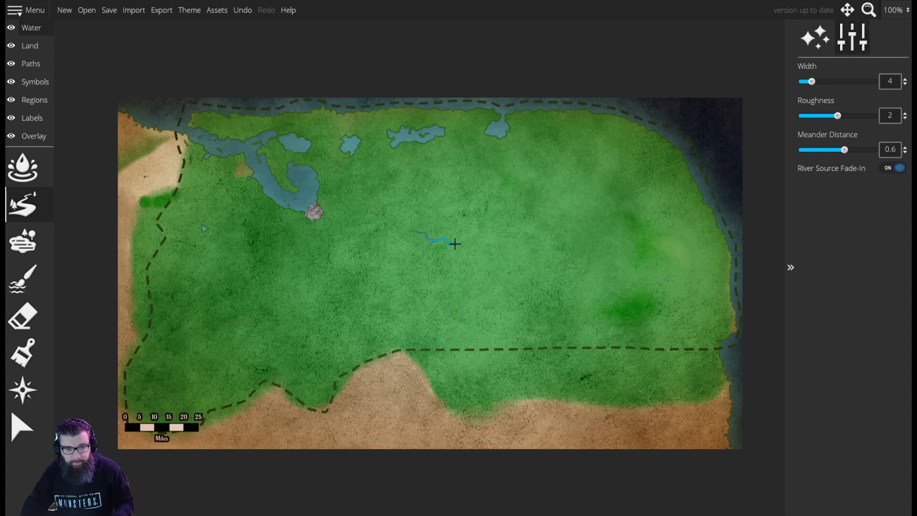
Draw a river of width 9 from the southern map edge north to just below the castle
left_click_drag(811, 81, 832, 81)
scroll(388, 243, "up", 1)
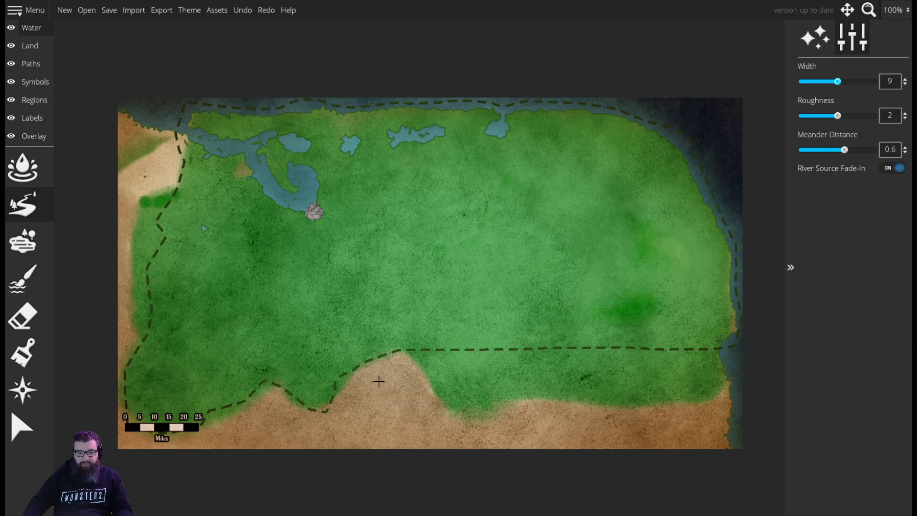
mouse_move(378, 468)
left_mouse_down()
mouse_move(378, 390)
mouse_move(355, 349)
mouse_move(359, 318)
mouse_move(323, 267)
left_mouse_up()
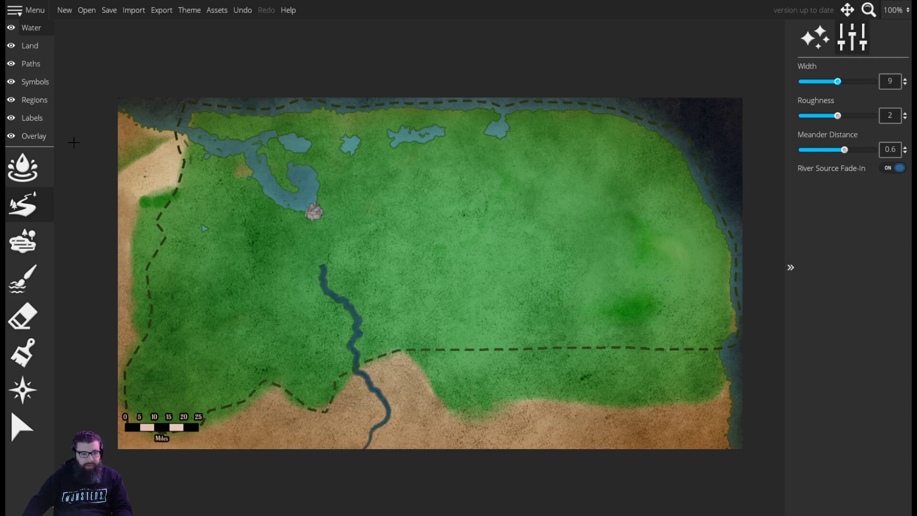
Enlarge the castle's lake south to the river's northern end by lowering the landmass at brush size 88
left_click(30, 44)
left_click(28, 70)
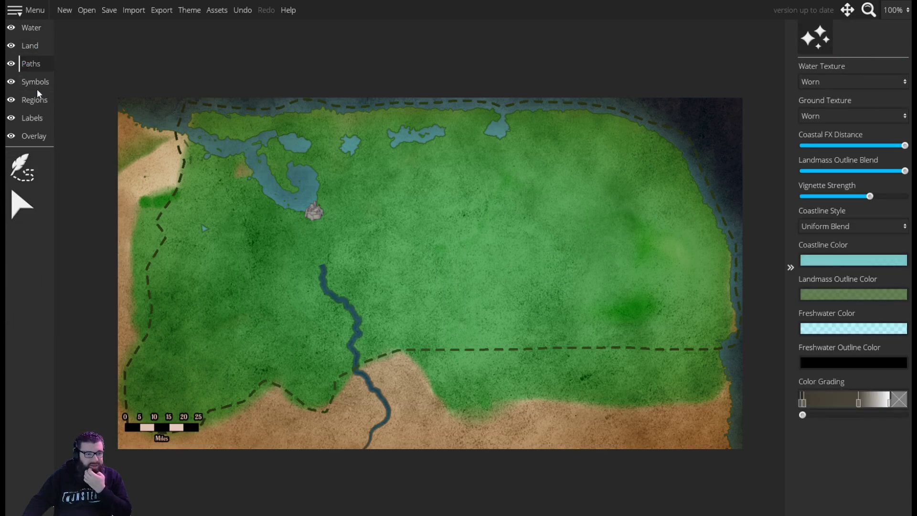
left_click(37, 51)
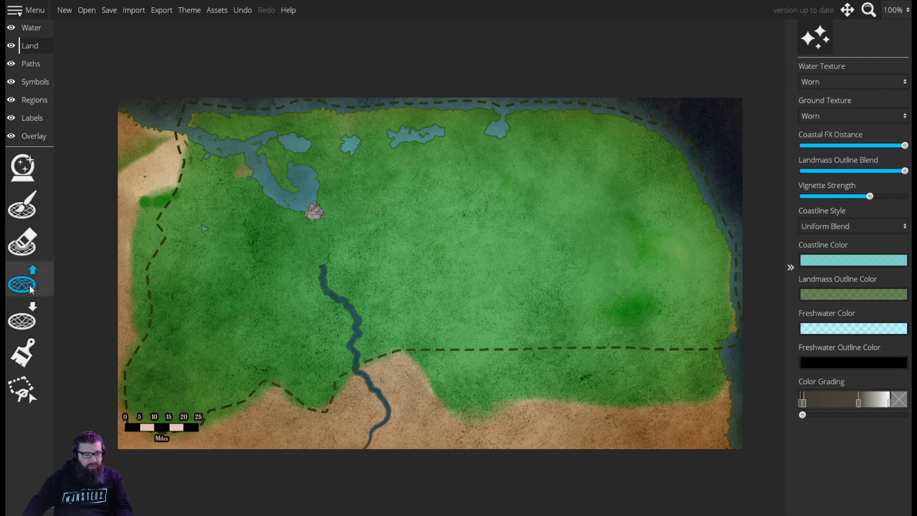
left_click(29, 327)
mouse_move(258, 198)
left_mouse_down()
mouse_move(270, 215)
mouse_move(301, 217)
mouse_move(324, 248)
mouse_move(313, 244)
mouse_move(330, 207)
mouse_move(318, 162)
mouse_move(299, 186)
mouse_move(307, 169)
mouse_move(299, 139)
mouse_move(302, 152)
left_mouse_up()
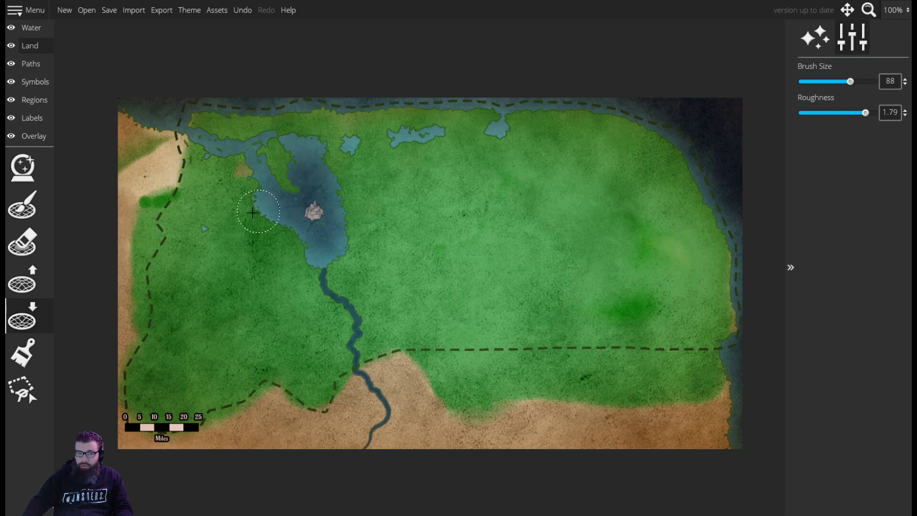
Raise land around the castle and across the lake's northern arm, reducing the brush size to 64
left_click(22, 281)
mouse_move(292, 191)
left_mouse_down()
mouse_move(280, 184)
mouse_move(330, 212)
left_mouse_up()
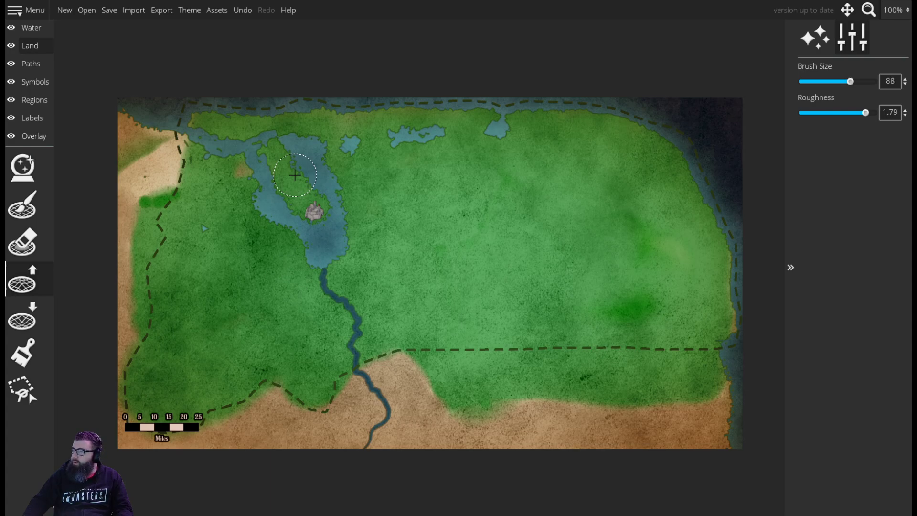
scroll(301, 179, "down", 3)
left_click_drag(290, 168, 355, 190)
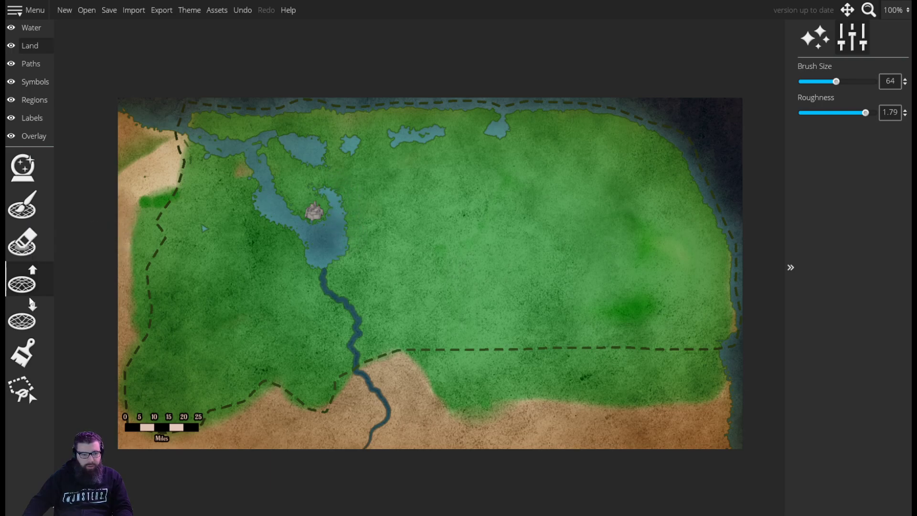
Reshape the lake at brush size 64, widening its eastern and southwestern shores and raising land along its northern edges
left_click(22, 317)
mouse_move(347, 226)
left_mouse_down()
mouse_move(349, 190)
mouse_move(327, 184)
mouse_move(348, 201)
left_mouse_up()
left_click(22, 282)
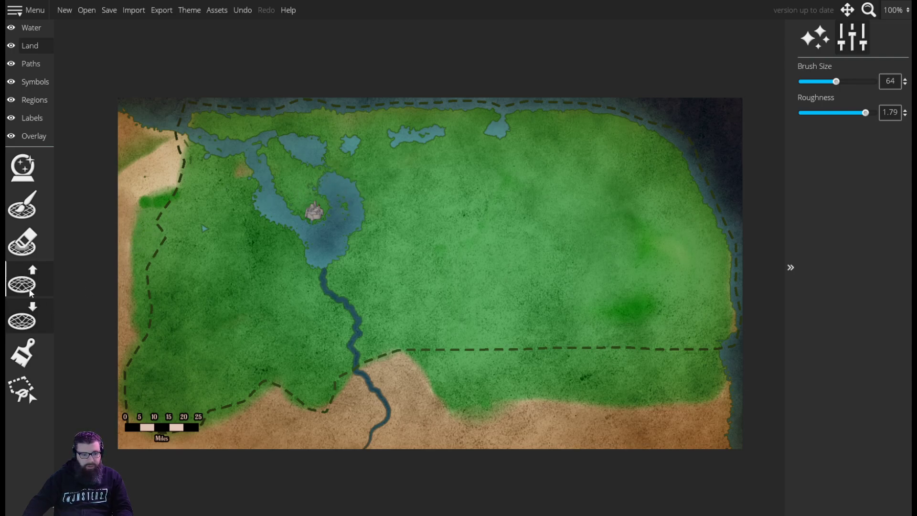
mouse_move(339, 174)
left_mouse_down()
mouse_move(269, 212)
mouse_move(288, 234)
mouse_move(301, 164)
mouse_move(325, 161)
left_mouse_up()
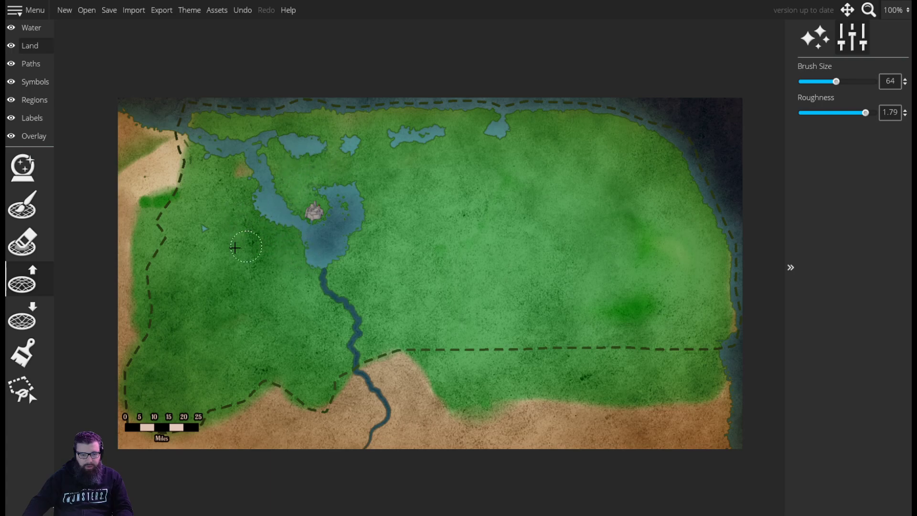
left_click(22, 317)
mouse_move(289, 235)
left_mouse_down()
mouse_move(293, 241)
mouse_move(277, 239)
mouse_move(260, 218)
mouse_move(299, 246)
mouse_move(277, 225)
left_mouse_up()
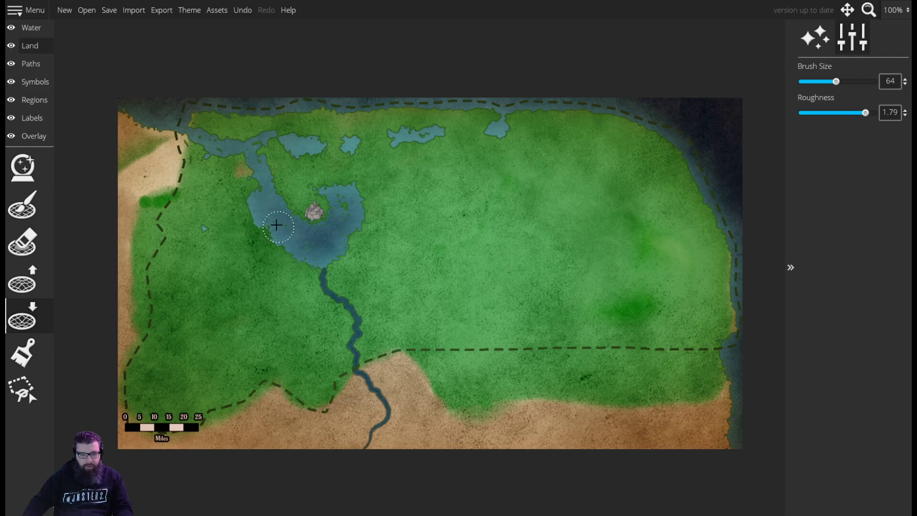
Move the castle to the lake's southern shore beside the river outlet and deselect it
left_click(34, 82)
left_click(22, 315)
left_click_drag(314, 211, 335, 269)
left_click(404, 268)
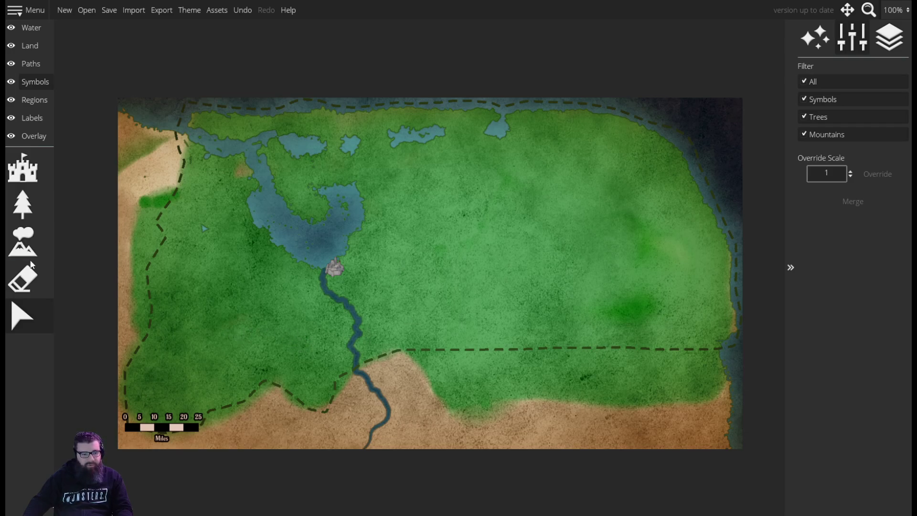
Draw a river of width 9 from the northwestern channel down the west side and east into the main river
left_click(31, 27)
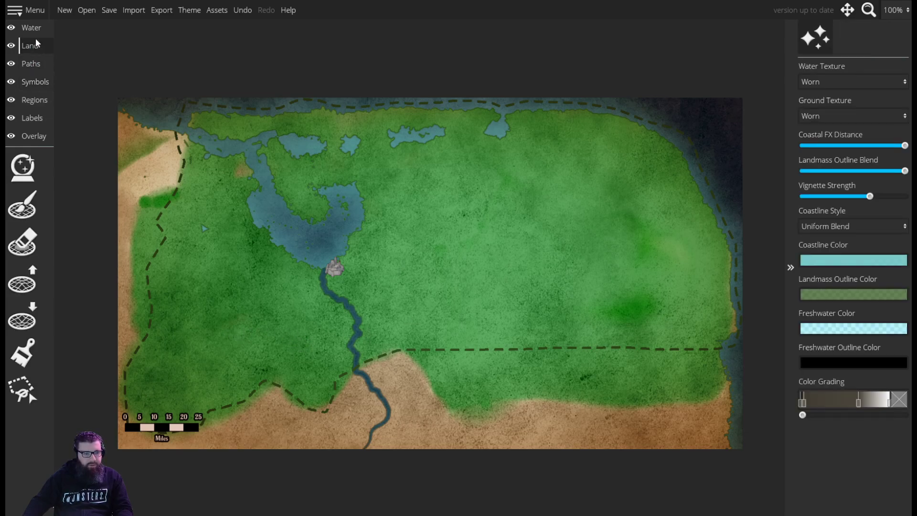
left_click(26, 211)
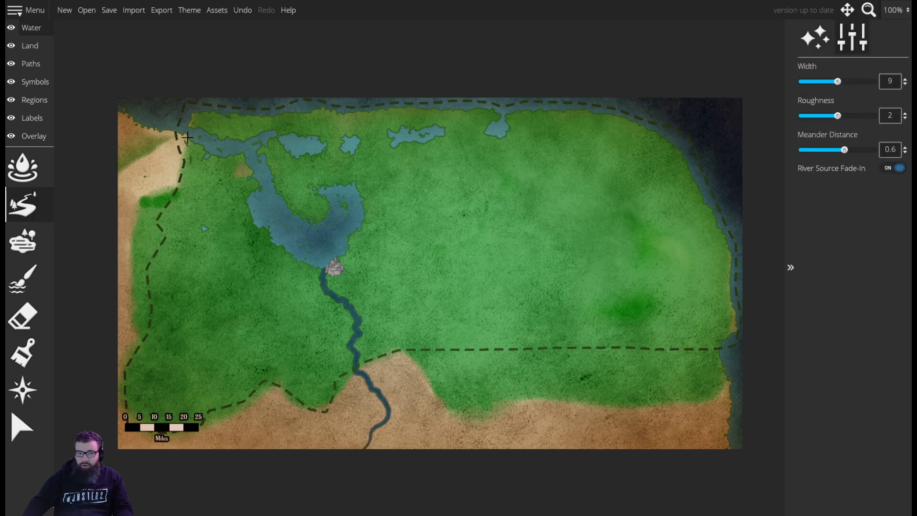
mouse_move(197, 141)
left_mouse_down()
mouse_move(164, 270)
mouse_move(168, 295)
mouse_move(202, 317)
mouse_move(259, 329)
mouse_move(355, 315)
left_mouse_up()
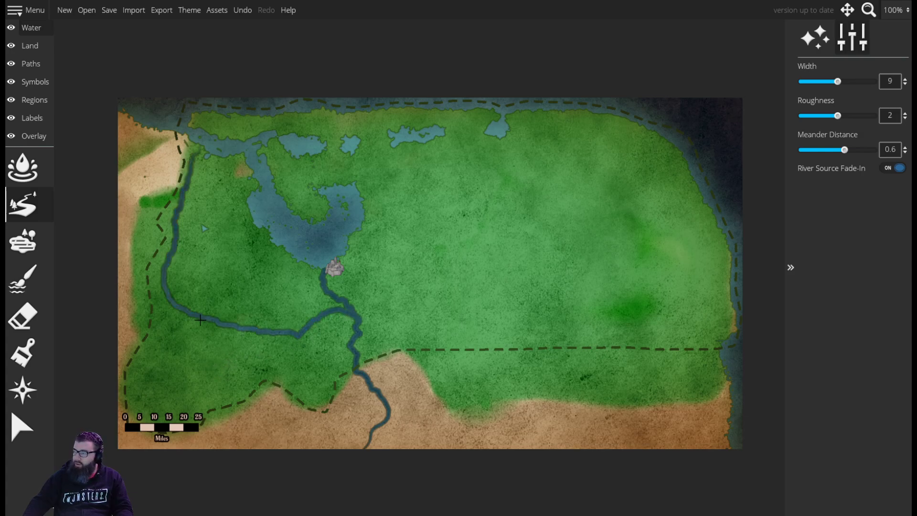
Draw width 5 tributaries into the western river and the main river below the castle, including one ending east of the castle
scroll(253, 314, "down", 5)
scroll(253, 315, "up", 1)
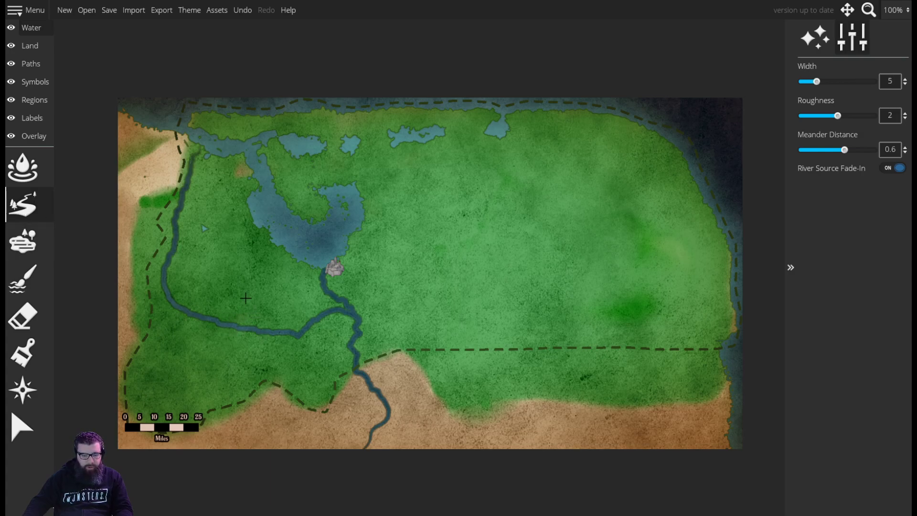
left_click_drag(254, 327, 255, 330)
left_click_drag(173, 351, 231, 329)
left_click_drag(376, 311, 362, 334)
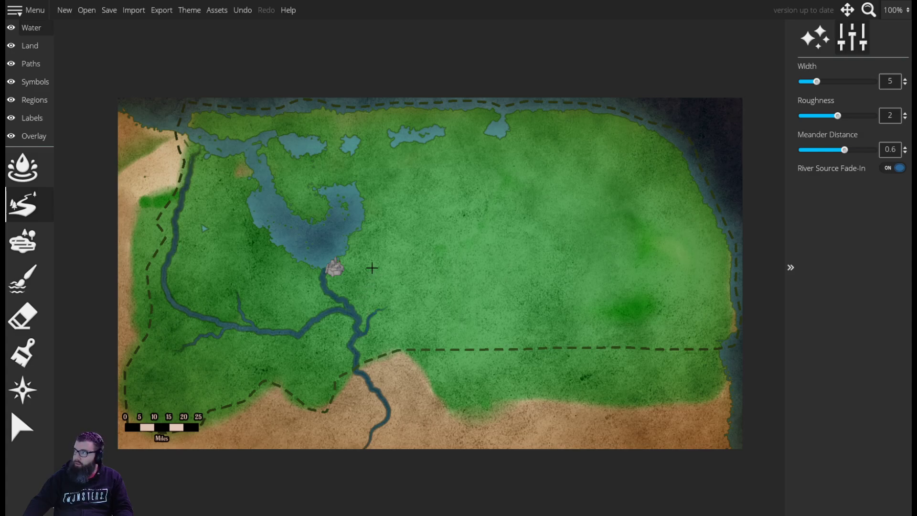
mouse_move(368, 259)
left_mouse_down()
mouse_move(364, 291)
mouse_move(345, 311)
left_mouse_up()
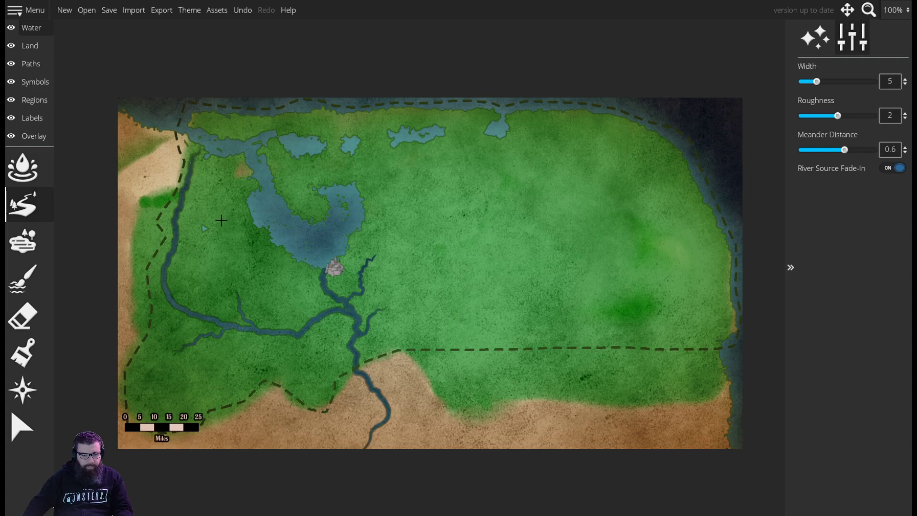
Draw a width 5 tributary from the land west of the lake into the western river, redoing the first attempt
mouse_move(211, 220)
left_mouse_down()
mouse_move(200, 240)
mouse_move(177, 251)
left_mouse_up()
key("ctrl+z")
mouse_move(218, 217)
left_mouse_down()
mouse_move(196, 263)
mouse_move(175, 249)
left_mouse_up()
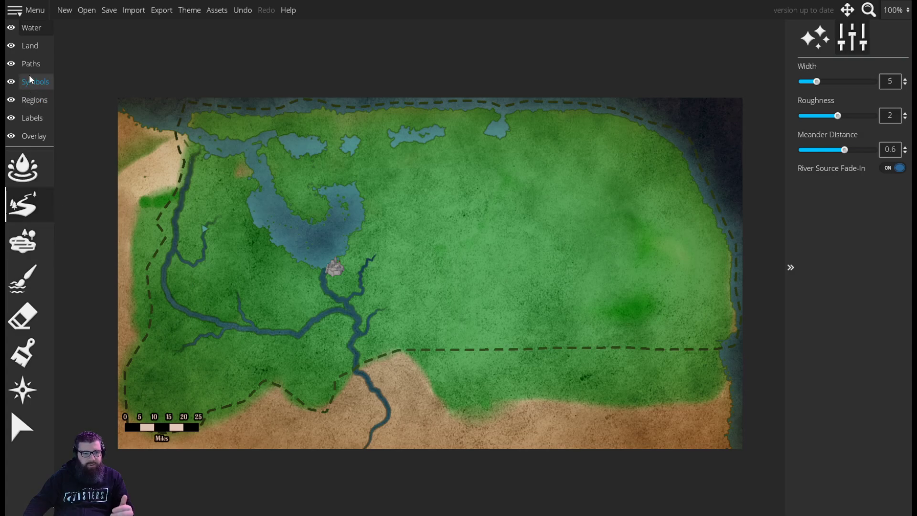
Try a width 5 river curving through the middle of the eastern green plain and undo it
left_click(30, 46)
left_click(26, 211)
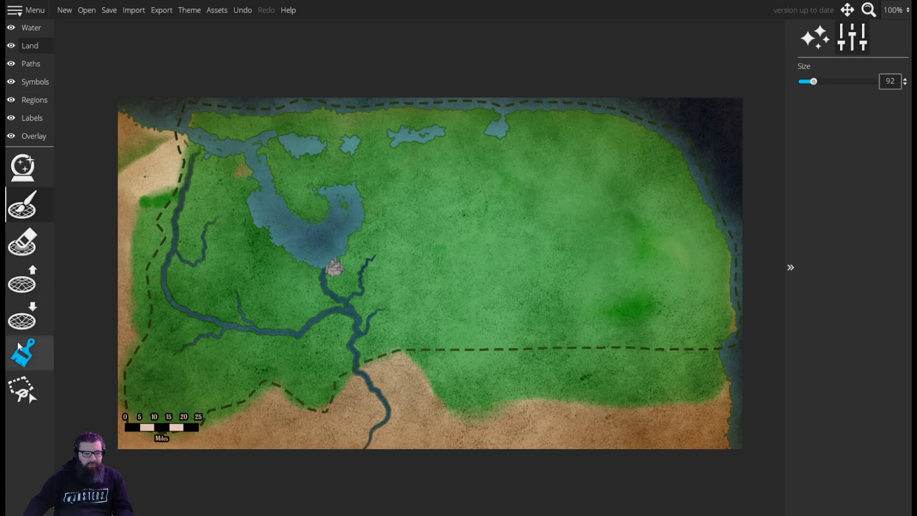
left_click(30, 29)
left_click(22, 204)
mouse_move(460, 200)
left_mouse_down()
mouse_move(514, 266)
mouse_move(555, 267)
mouse_move(572, 230)
mouse_move(564, 211)
left_mouse_up()
key("ctrl+z")
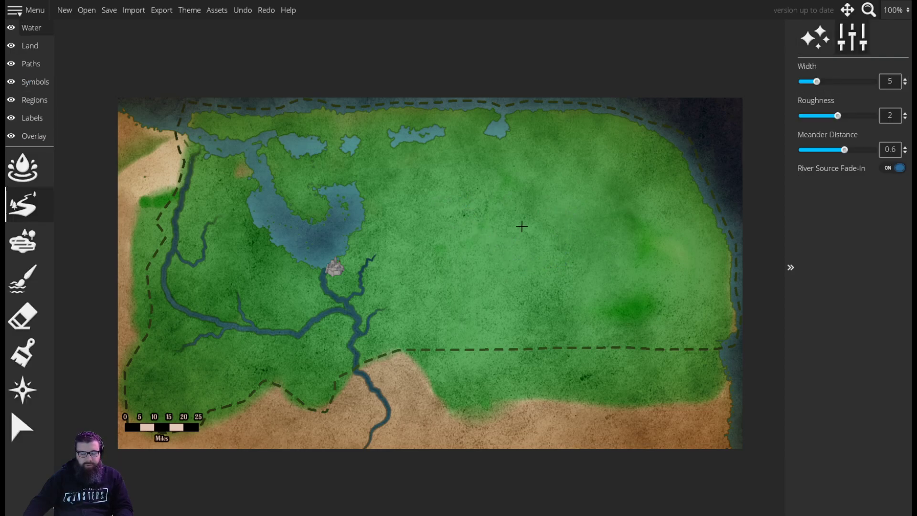
key("ctrl+y")
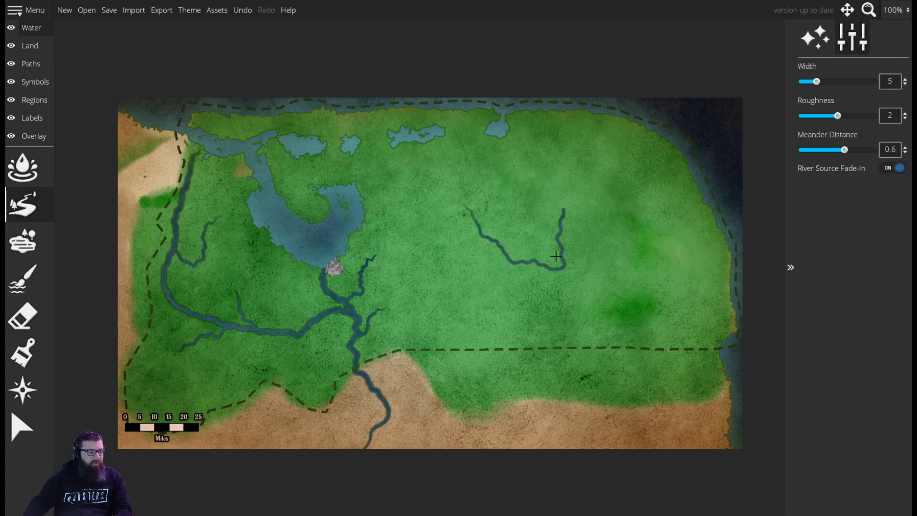
key("ctrl+z")
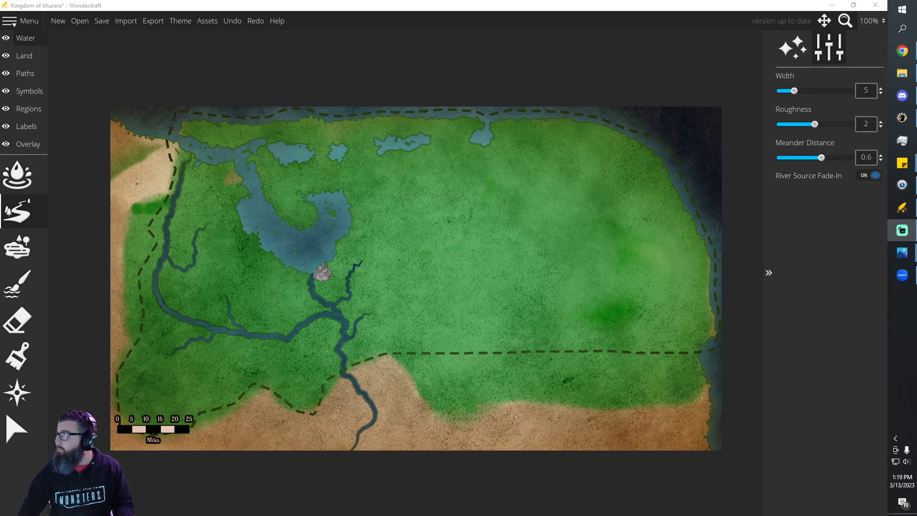
Examine the rivers, forests and borders around the northeastern region in The Roaring Shores reference map
left_click(902, 252)
left_click_drag(832, 69, 479, 69)
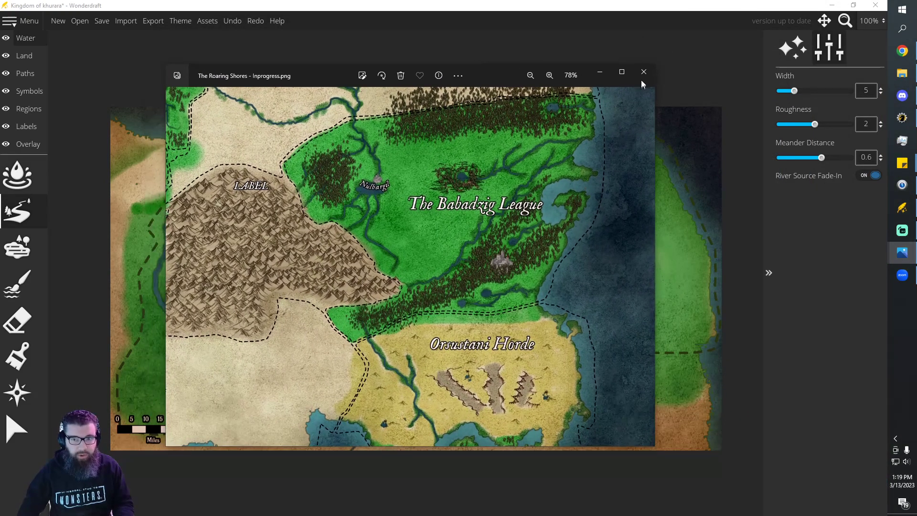
left_click(622, 72)
scroll(549, 165, "down", 5)
left_click_drag(739, 172, 557, 136)
scroll(514, 221, "down", 2)
left_click_drag(521, 308, 565, 266)
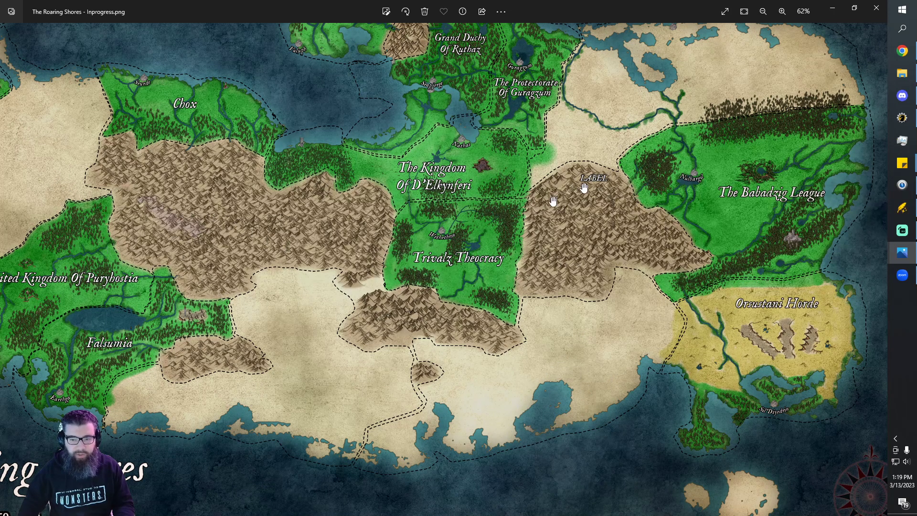
left_click_drag(533, 209, 486, 272)
left_click_drag(622, 152, 573, 182)
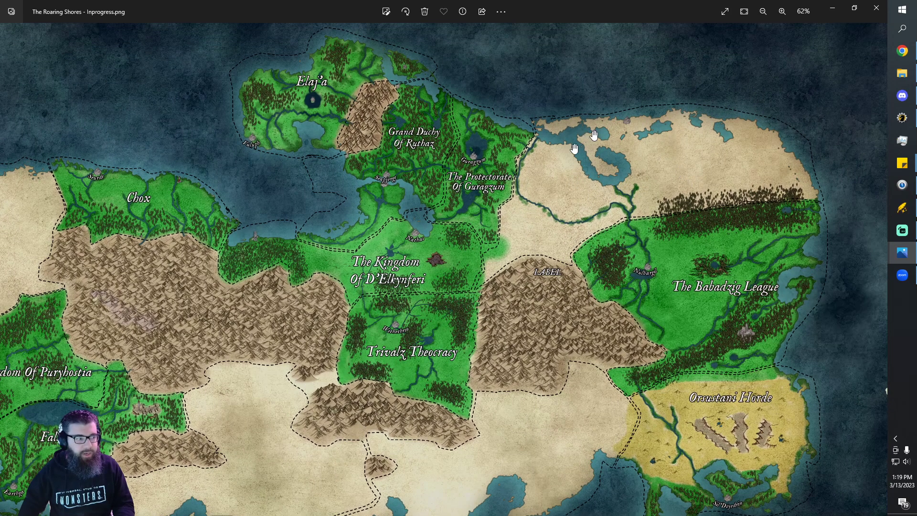
Compare the map with The Roaring Shores reference placed beside it, and return to the map
left_click_drag(607, 12, 812, 70)
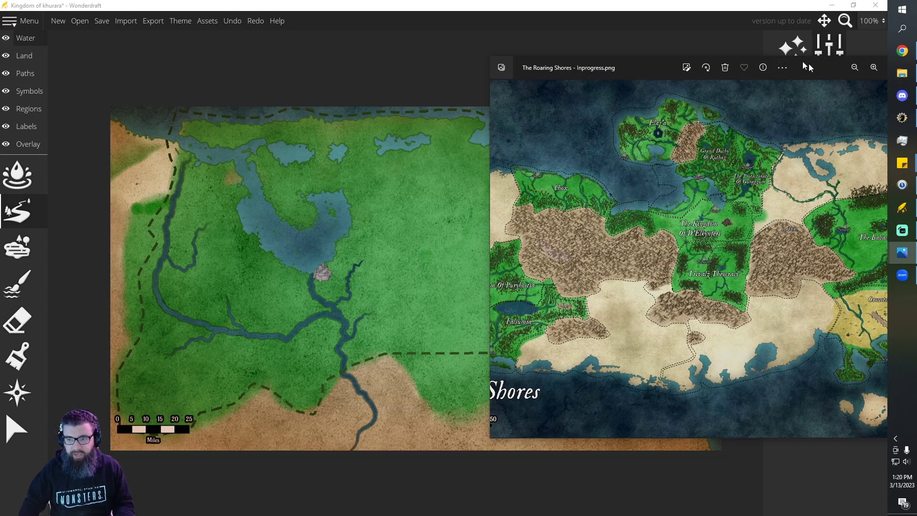
left_click_drag(793, 60, 743, 90)
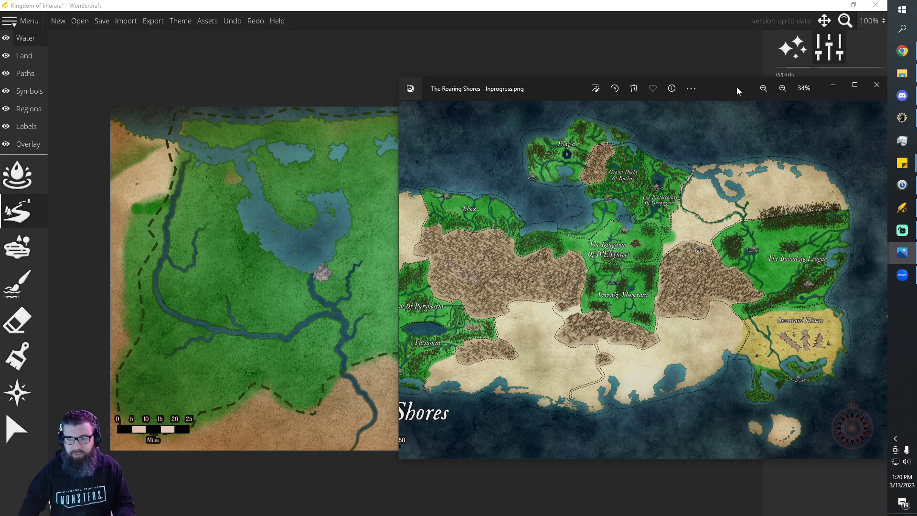
left_click(857, 89)
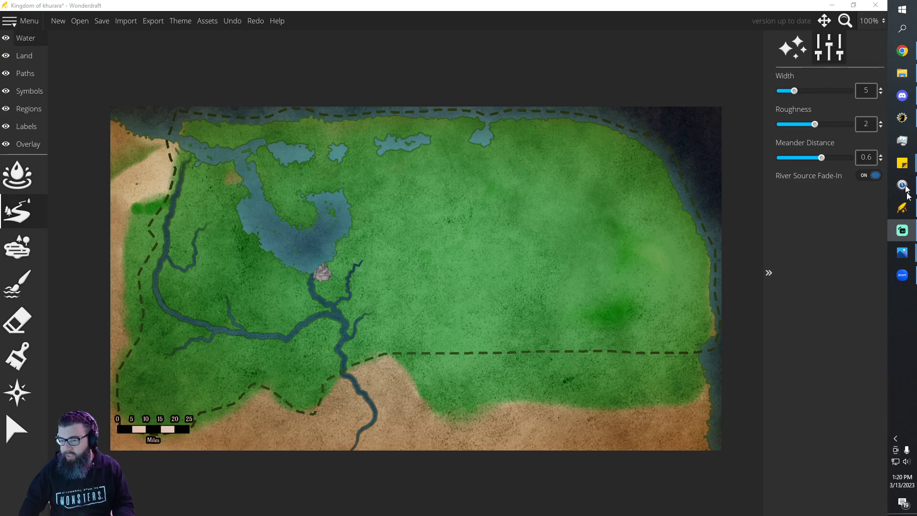
mouse_move(903, 253)
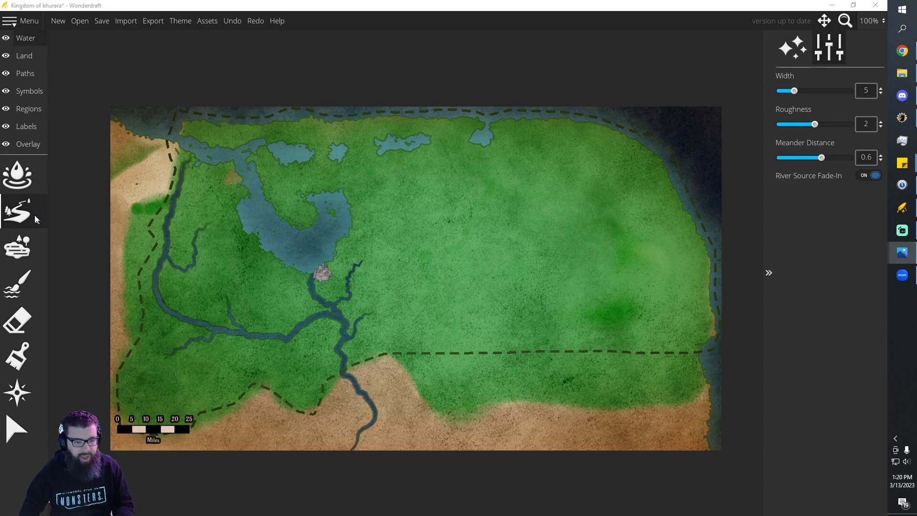
Reshape the region's southwestern border by moving its points inward, checking the outline against The Roaring Shores reference
left_click(25, 107)
left_click(120, 403)
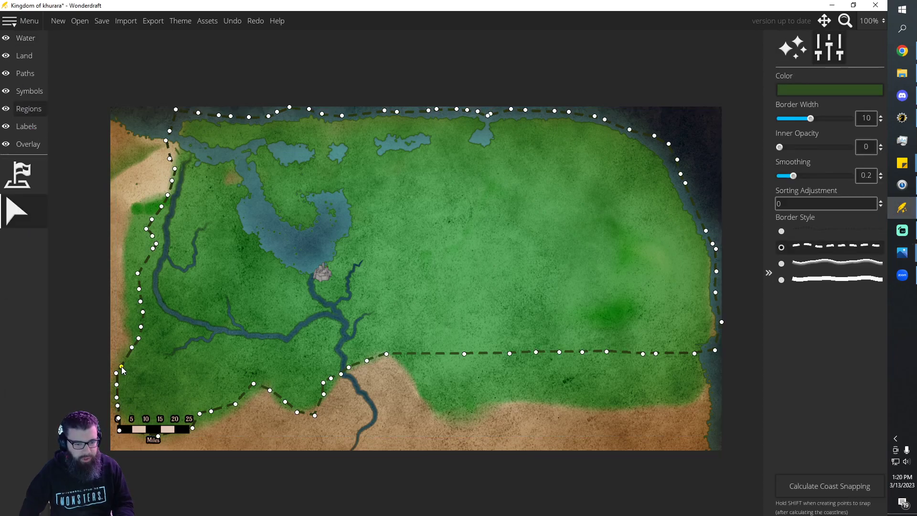
left_click_drag(120, 370, 146, 377)
left_click_drag(115, 374, 129, 417)
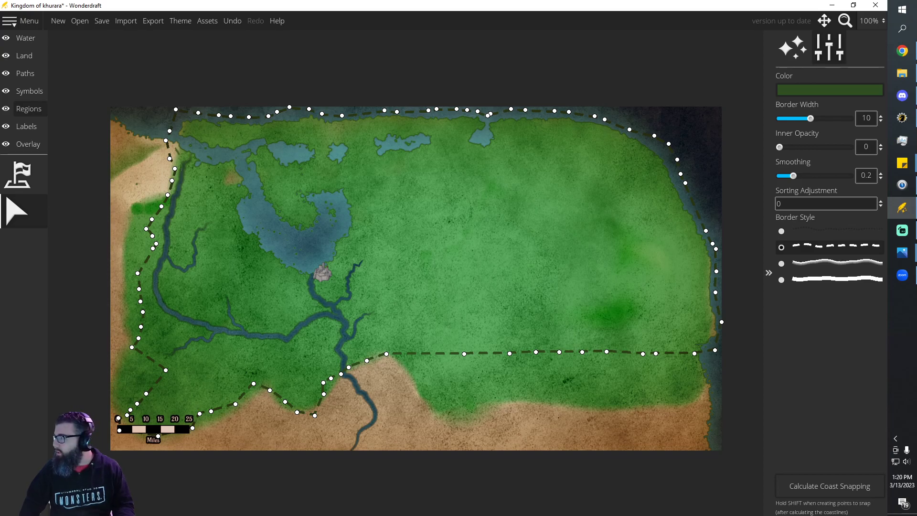
left_click(902, 252)
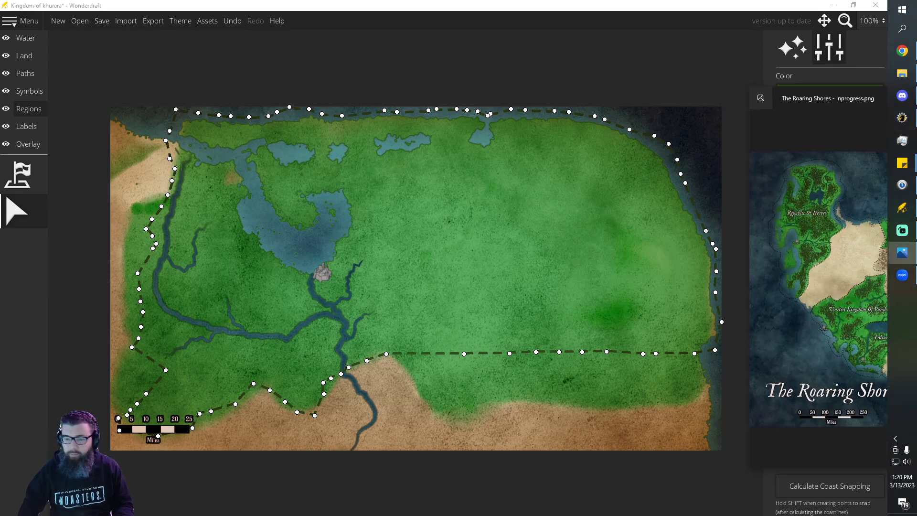
scroll(717, 224, "up", 5)
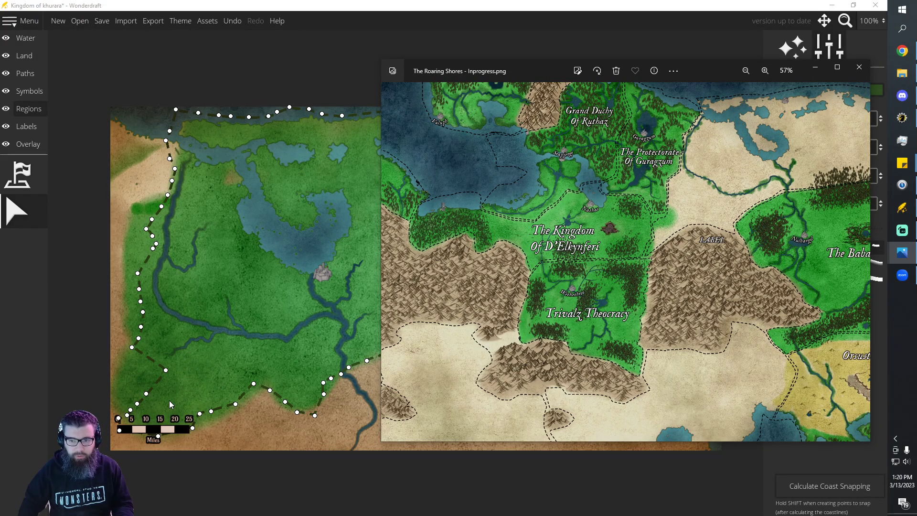
left_click_drag(132, 347, 151, 349)
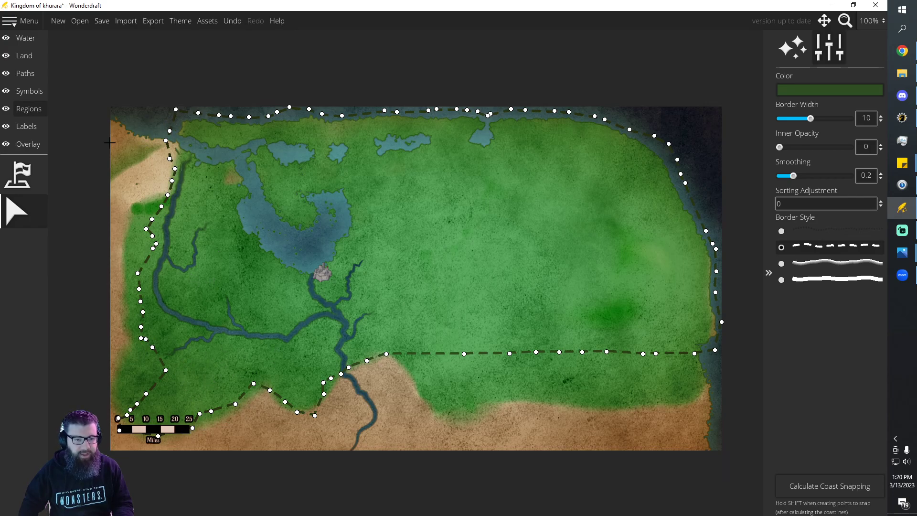
Check the land colouring in The Protectorate Of Guragzum reference map
left_click(24, 55)
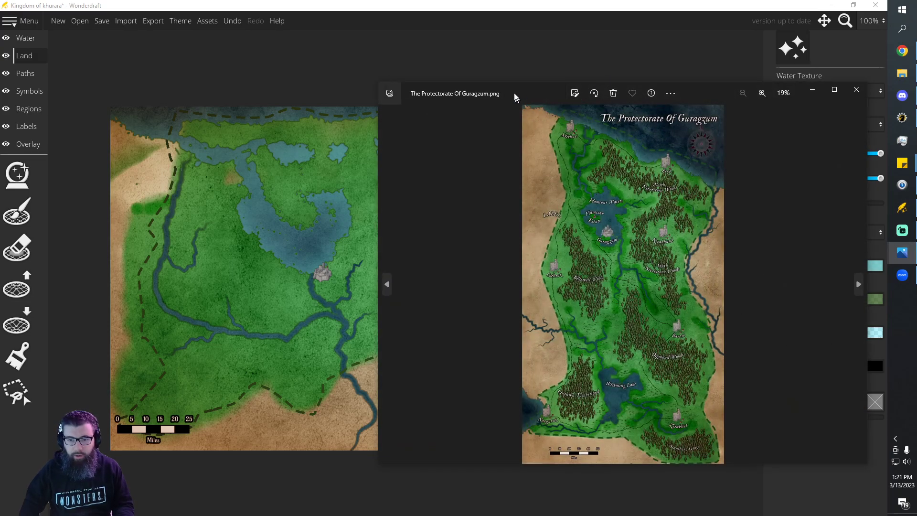
left_click_drag(514, 96, 466, 57)
left_click(592, 34)
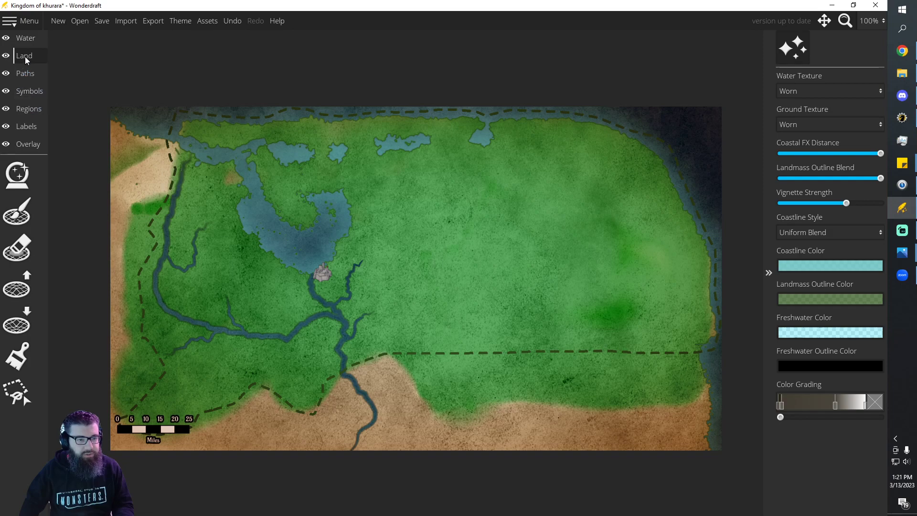
Paint the land south of the region border tan
left_click(29, 298)
left_click(19, 356)
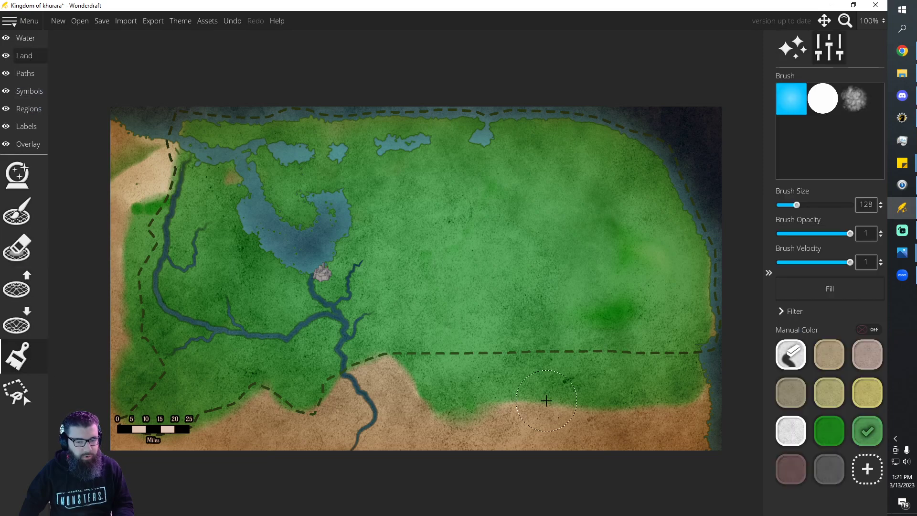
left_click(830, 354)
mouse_move(569, 430)
left_mouse_down()
mouse_move(683, 380)
mouse_move(414, 381)
mouse_move(382, 407)
mouse_move(353, 398)
mouse_move(266, 427)
mouse_move(273, 420)
mouse_move(259, 409)
left_mouse_up()
Paint the land outside the western border tan at brush size 92, and reselect the light green colour
key("bracketleft")
key("bracketleft")
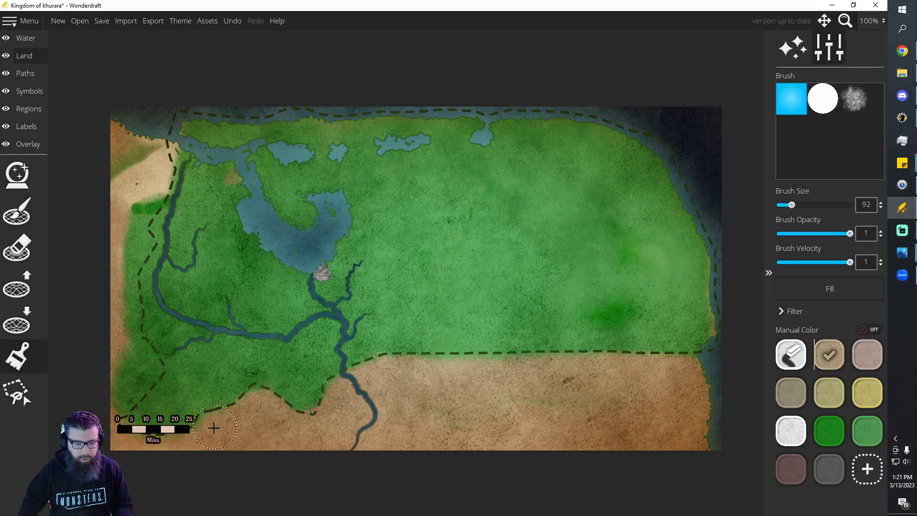
mouse_move(126, 386)
left_mouse_down()
mouse_move(142, 366)
mouse_move(121, 325)
mouse_move(106, 320)
mouse_move(114, 350)
mouse_move(86, 283)
left_mouse_up()
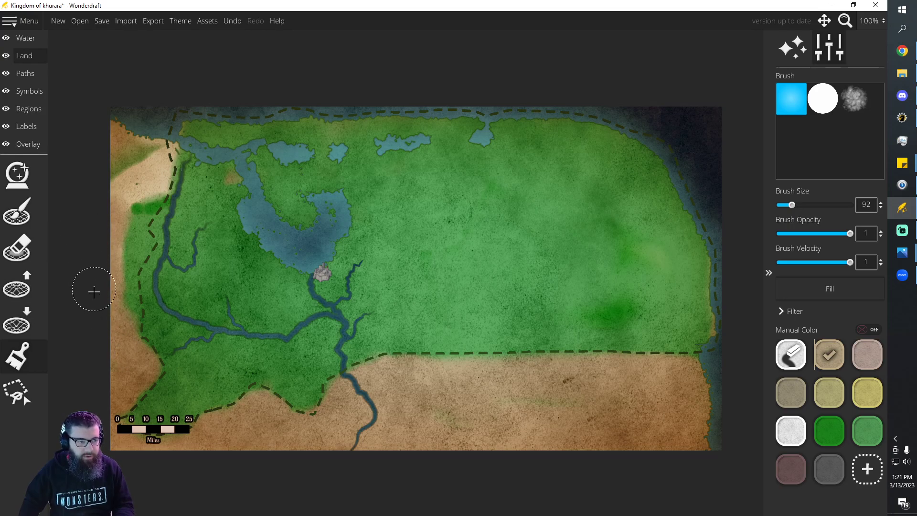
mouse_move(117, 321)
left_mouse_down()
mouse_move(136, 237)
mouse_move(126, 218)
mouse_move(149, 164)
mouse_move(117, 132)
mouse_move(112, 174)
mouse_move(124, 196)
mouse_move(152, 173)
left_mouse_up()
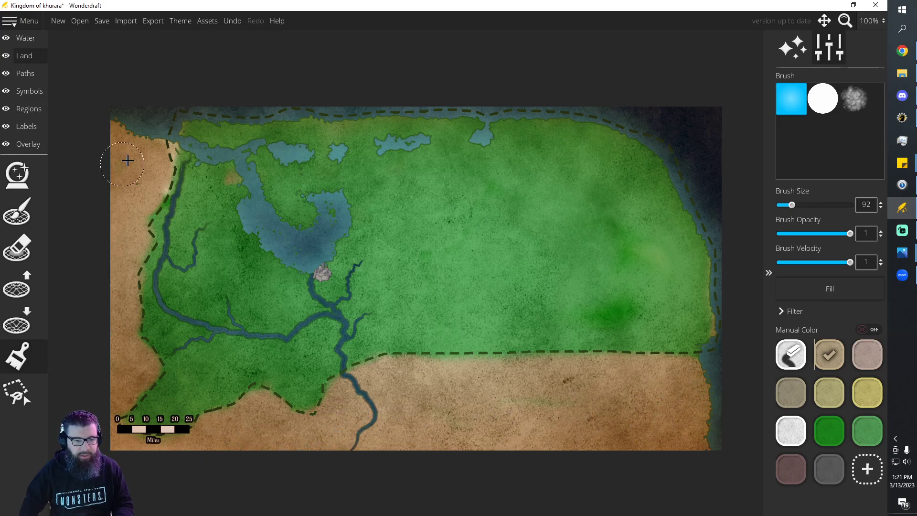
left_click(866, 432)
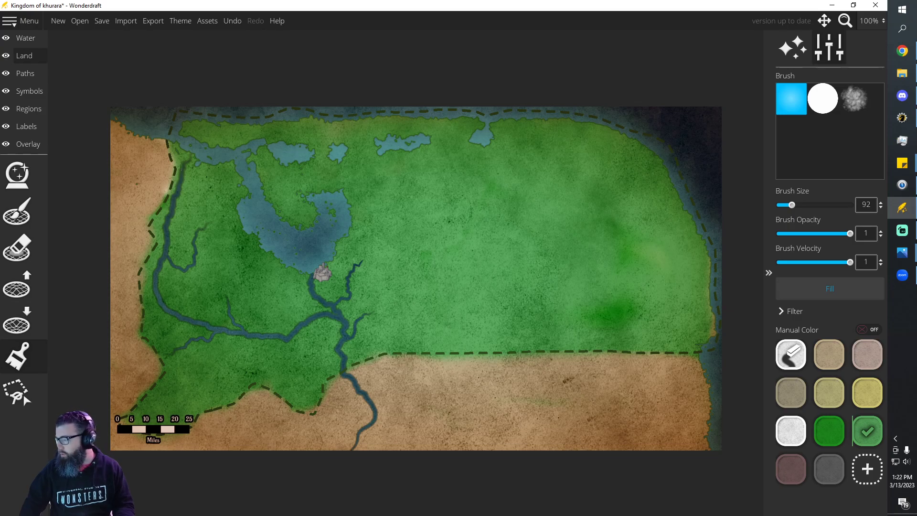
Review The Protectorate Of Guragzum and The Roaring Shores reference maps, and move them out of the way
key("alt+Tab")
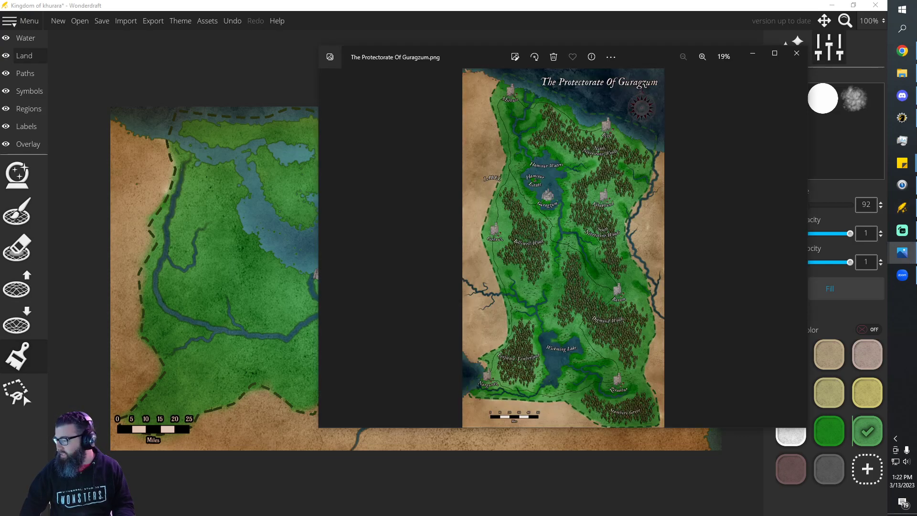
key("alt+Tab")
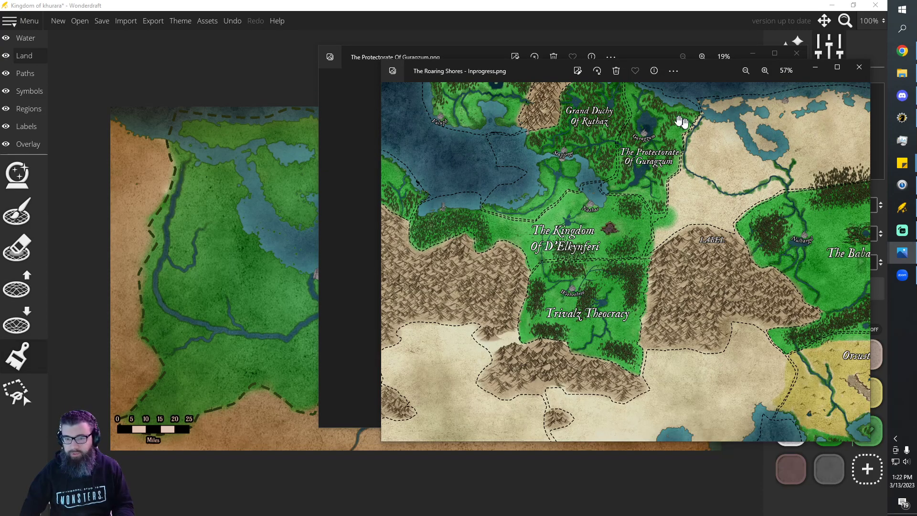
left_click(488, 54)
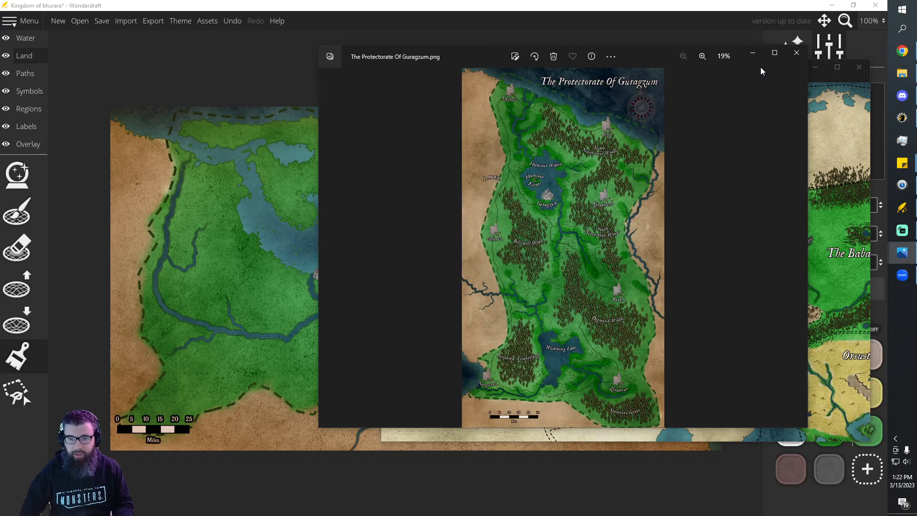
left_click(796, 52)
left_click_drag(707, 71, 564, 76)
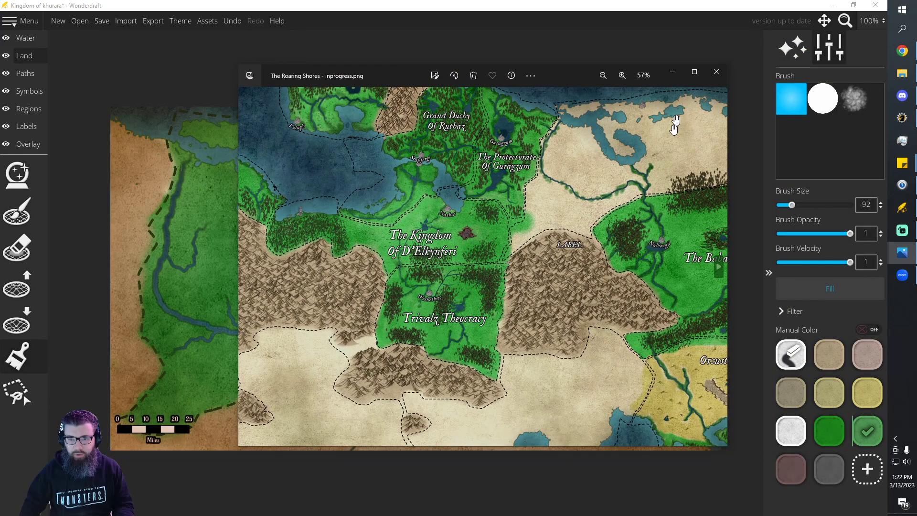
key("Right")
left_click(716, 72)
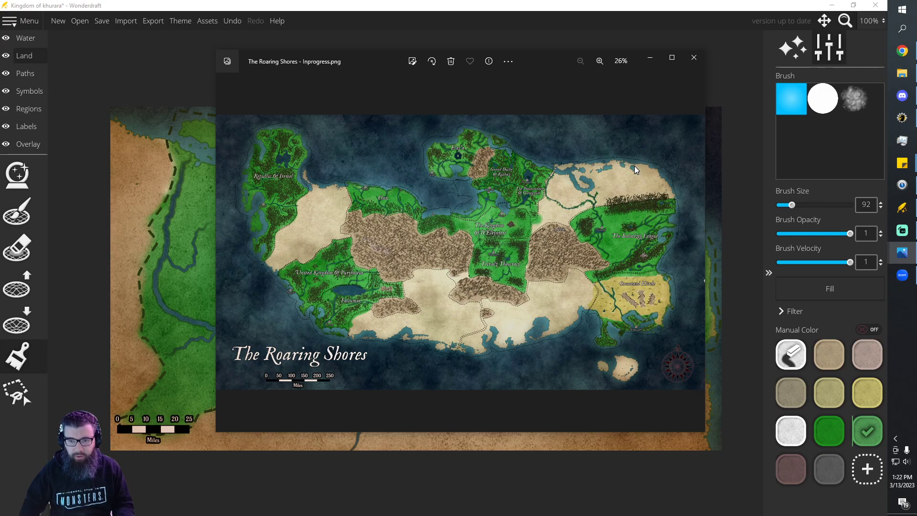
left_click_drag(543, 58, 916, 129)
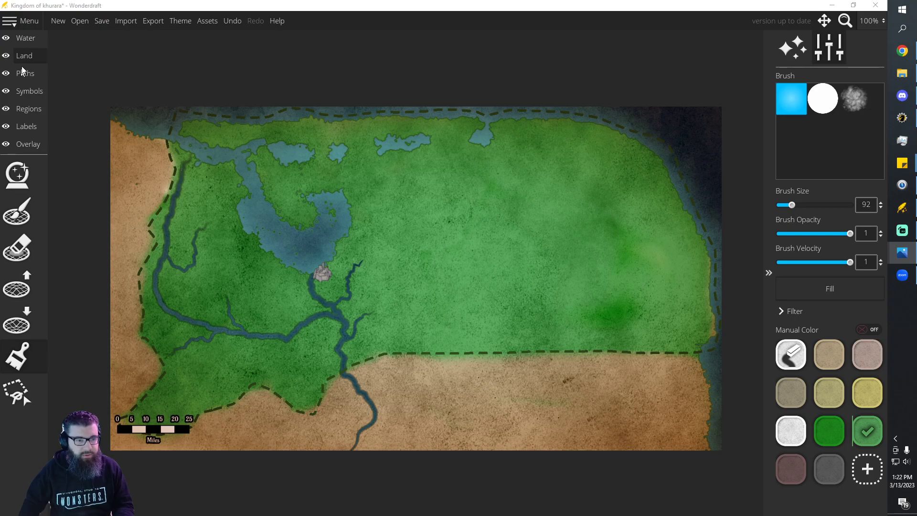
Carve a small lake into the northeastern land, east of the coastal inlet lake, by lowering land at brush size 52
left_click(24, 38)
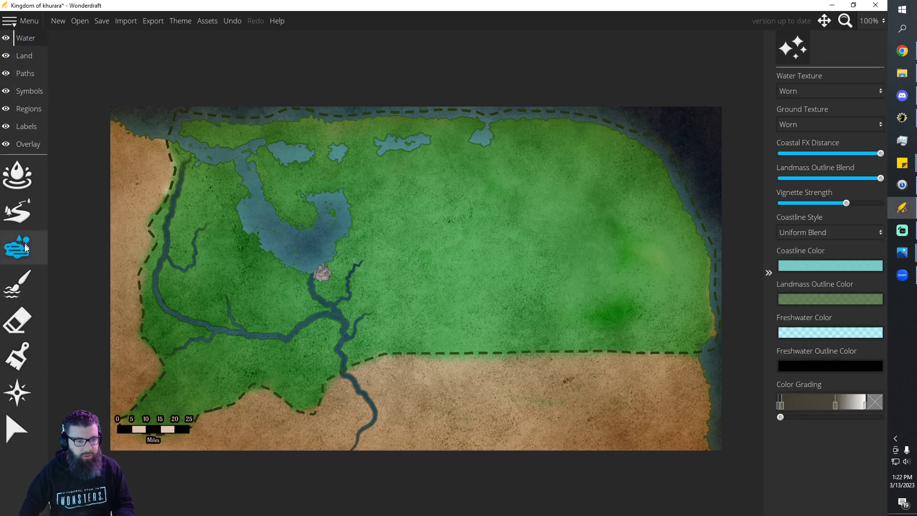
left_click(17, 176)
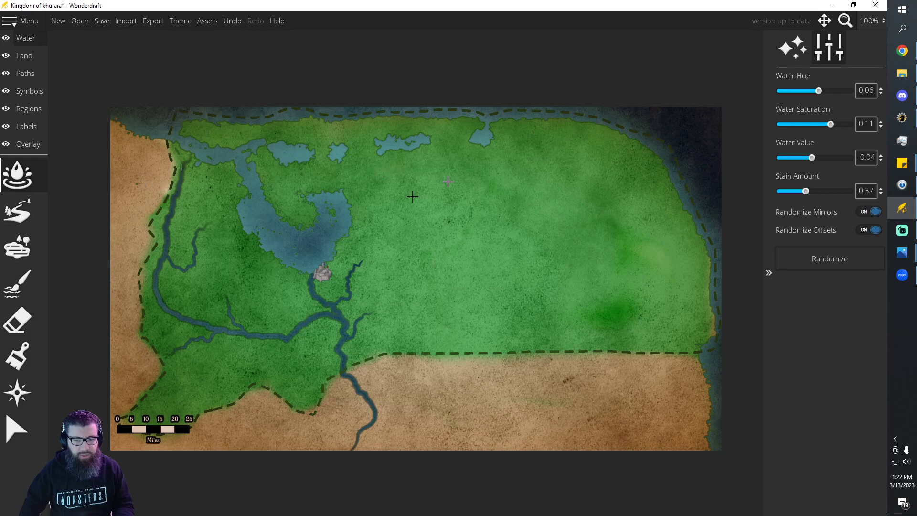
left_click(24, 55)
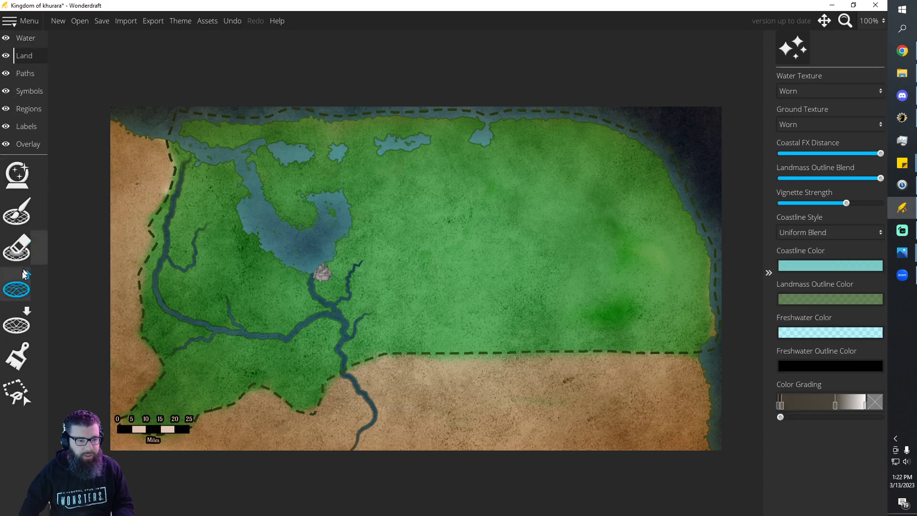
left_click(16, 321)
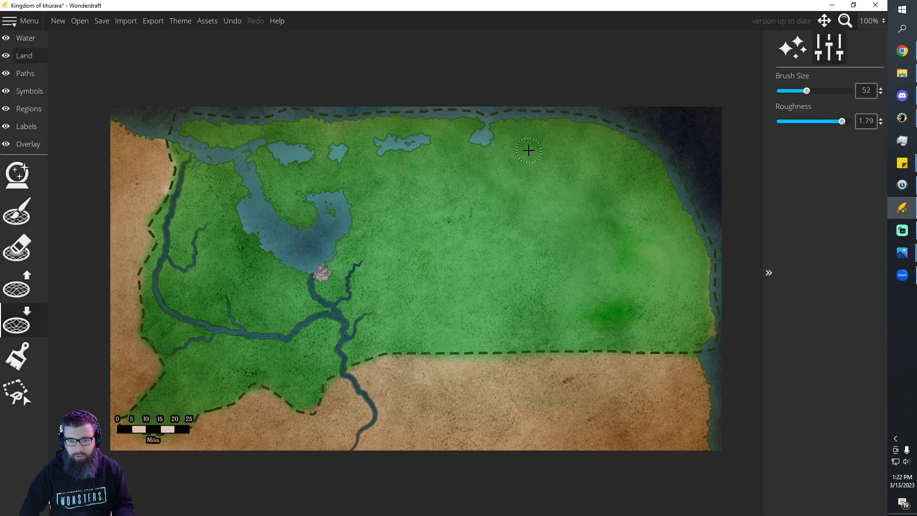
mouse_move(534, 140)
left_mouse_down()
mouse_move(552, 153)
mouse_move(544, 144)
mouse_move(546, 163)
left_mouse_up()
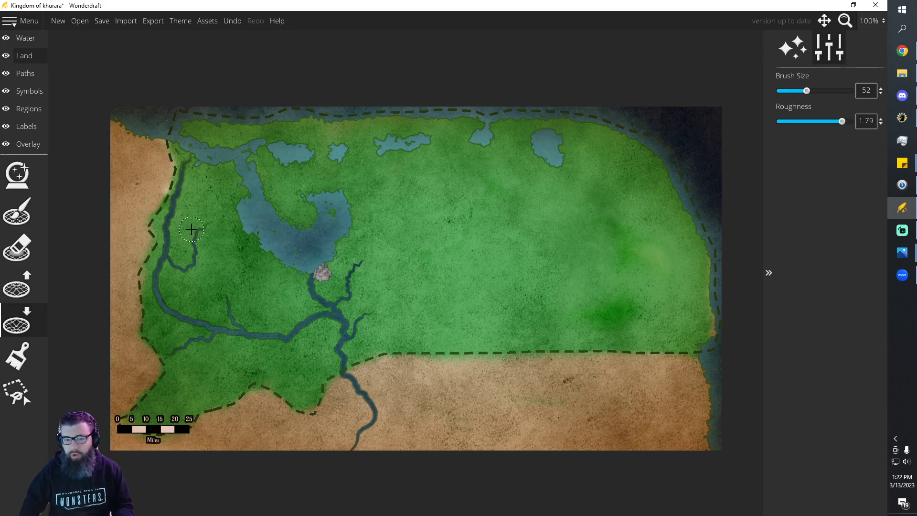
left_click(20, 39)
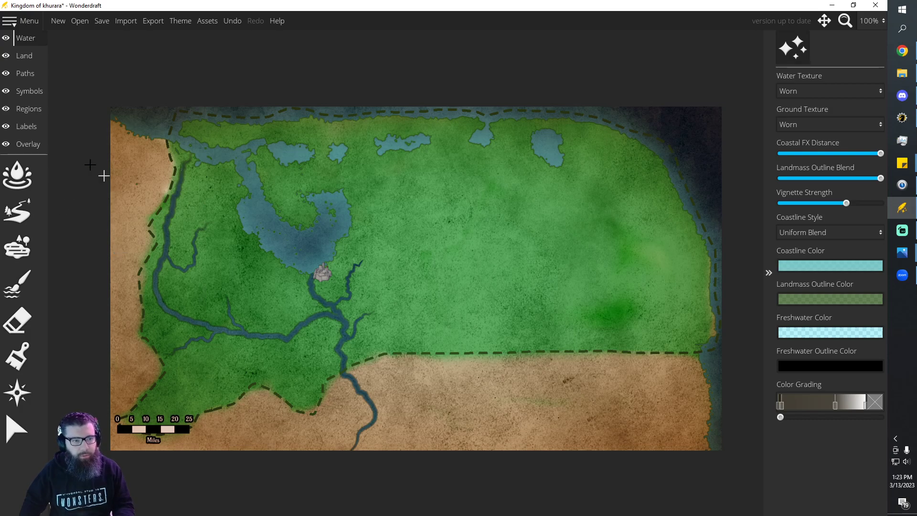
left_click(902, 230)
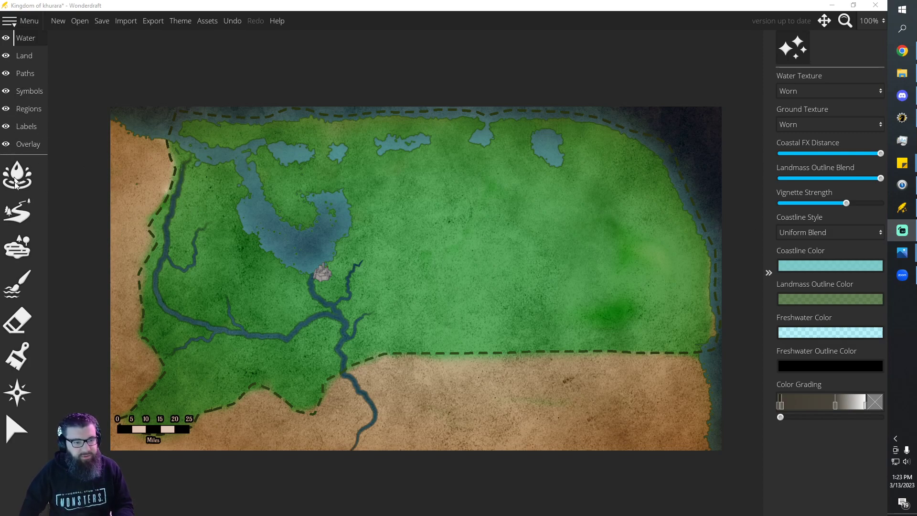
left_click(29, 56)
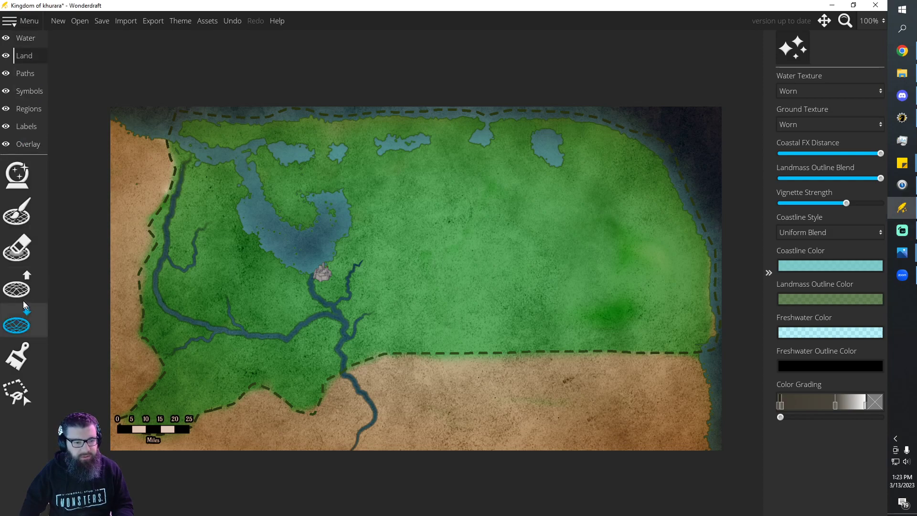
left_click(29, 91)
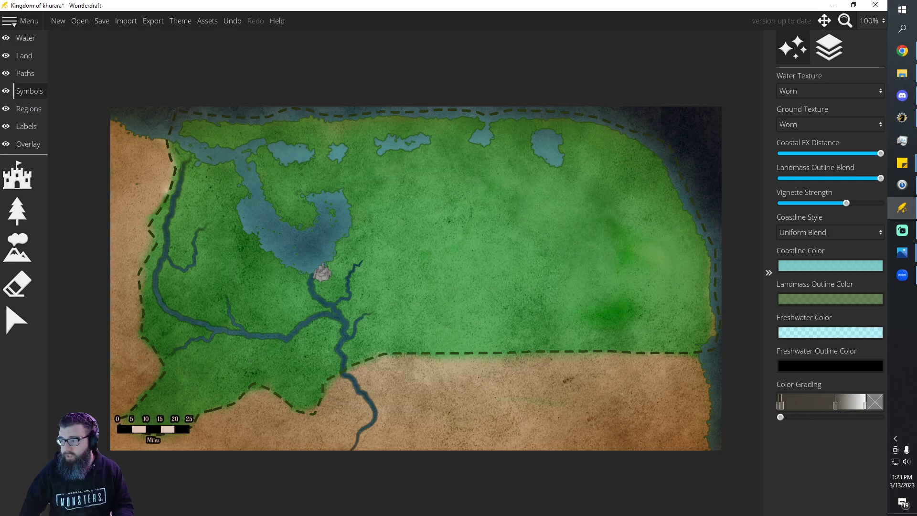
left_click(24, 73)
Choose the green fir tree symbol and enable the spray brush at size 114
left_click(22, 90)
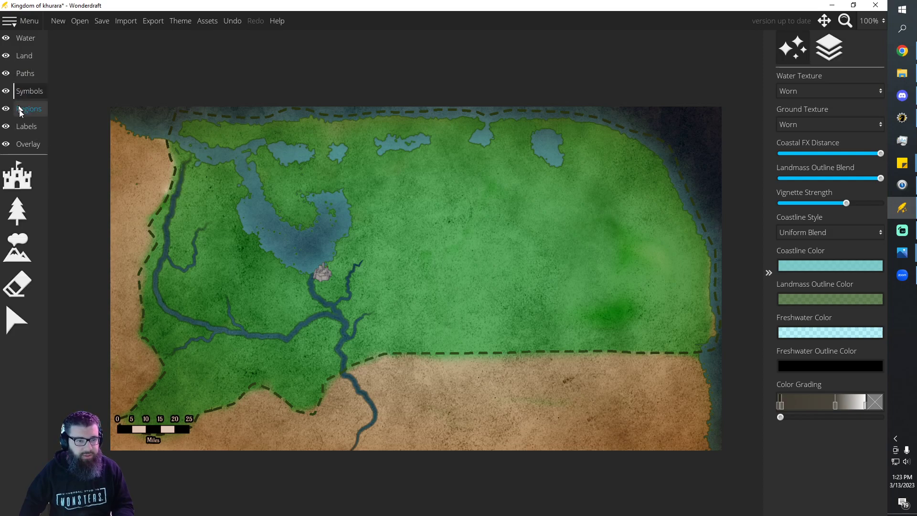
left_click(17, 210)
left_click(825, 316)
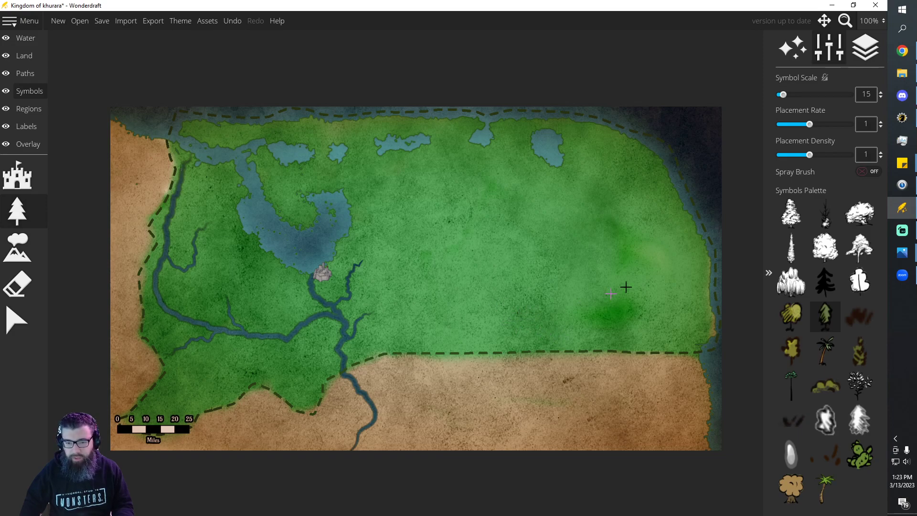
scroll(560, 278, "up", 3)
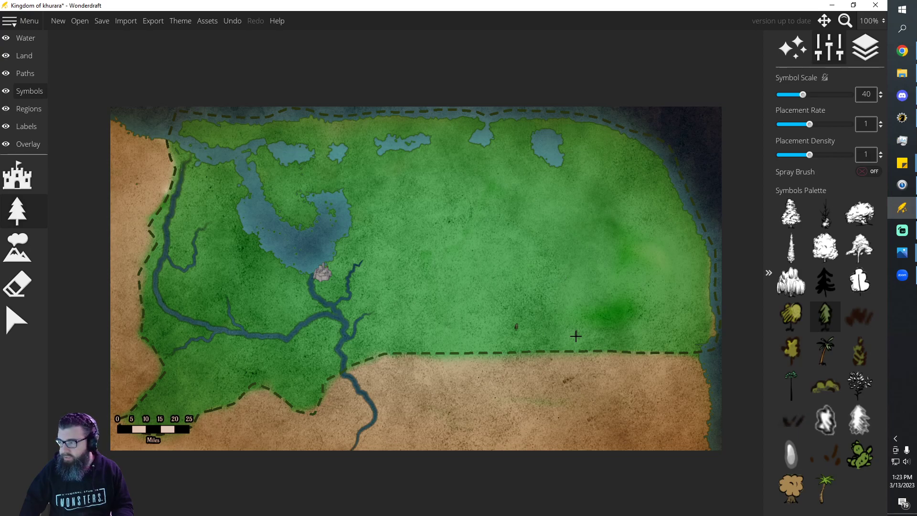
scroll(526, 317, "up", 1)
left_click(867, 171)
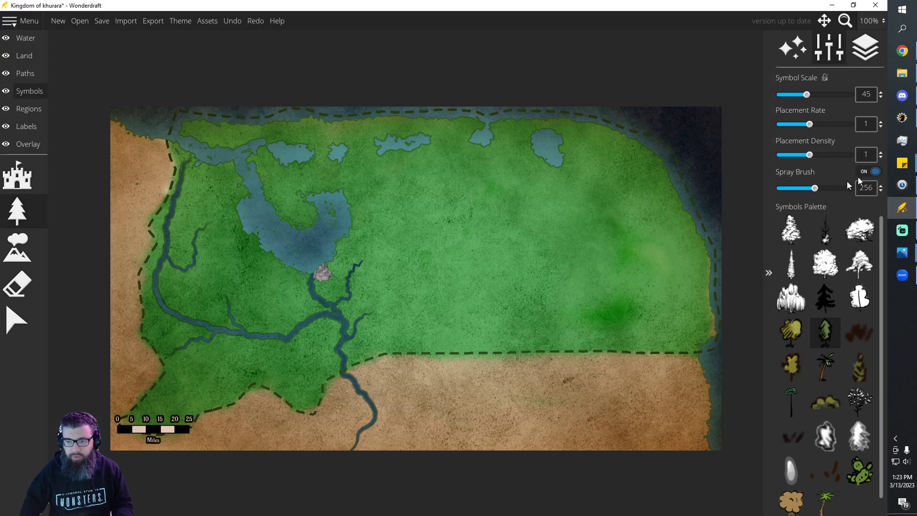
scroll(473, 348, "down", 4)
Test-spray fir trees across the southern border, set the symbol scale to 35, and undo the test trees
left_click(473, 350)
scroll(539, 325, "down", 1)
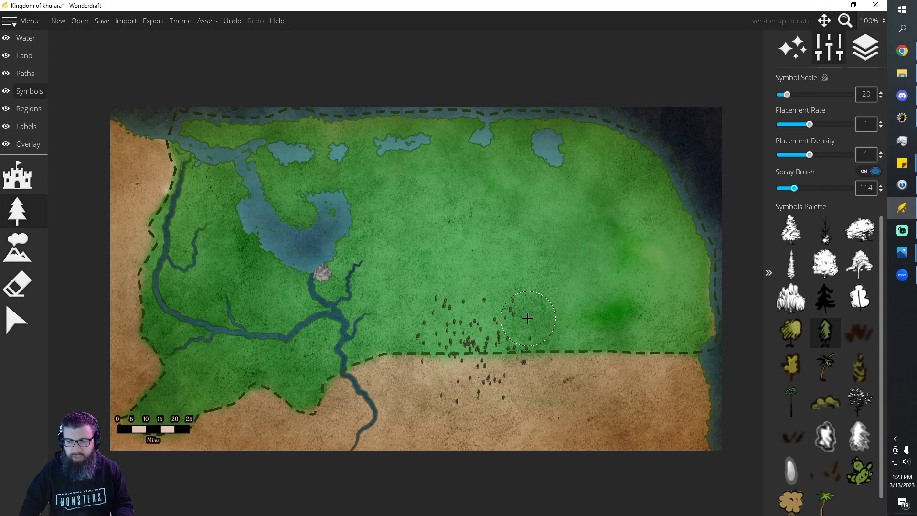
scroll(480, 353, "up", 3)
left_click(480, 353)
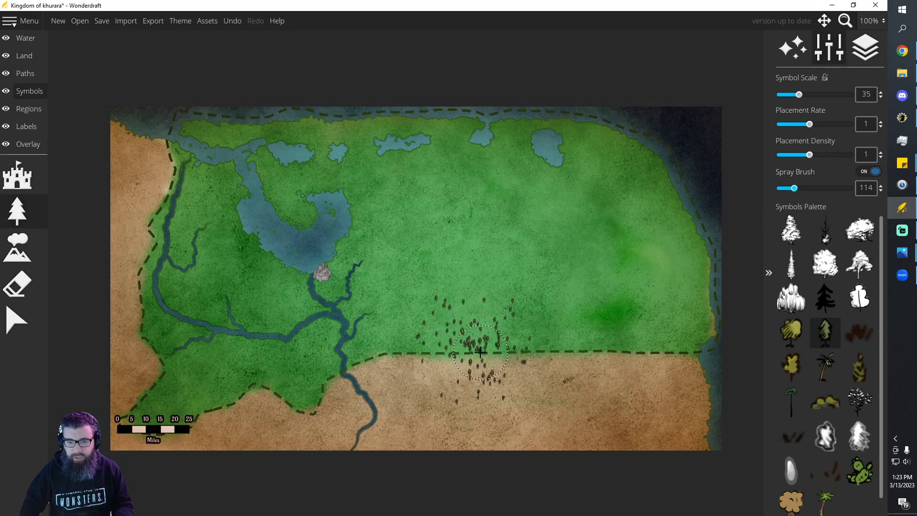
key("ctrl+z")
key("ctrl+z")
key("ctrl+z")
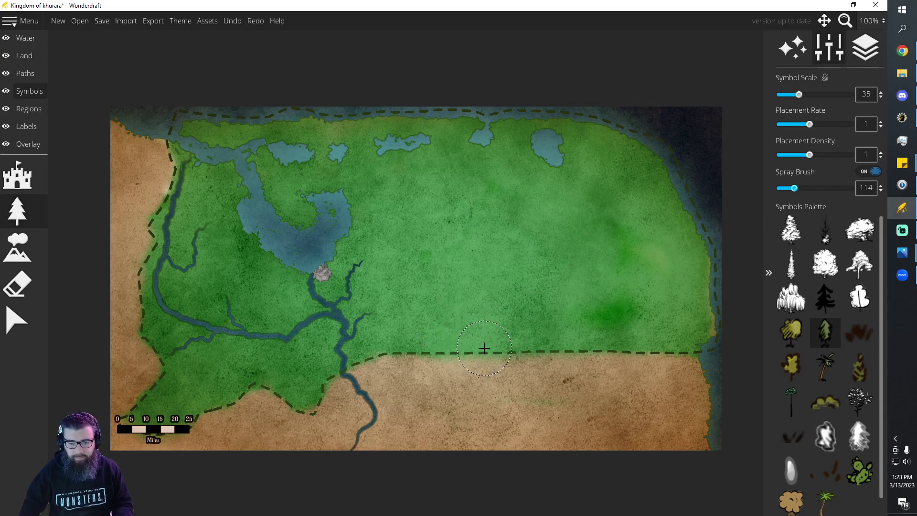
Spray a dense fir forest along the southern border, from east of the river nearly to the east coast
mouse_move(443, 335)
left_mouse_down()
mouse_move(610, 334)
mouse_move(662, 340)
mouse_move(681, 353)
mouse_move(622, 365)
mouse_move(435, 362)
left_mouse_up()
mouse_move(430, 359)
left_mouse_down()
mouse_move(480, 334)
mouse_move(632, 344)
mouse_move(669, 334)
mouse_move(612, 351)
mouse_move(435, 357)
mouse_move(597, 363)
mouse_move(633, 349)
mouse_move(466, 332)
mouse_move(473, 326)
mouse_move(434, 335)
mouse_move(418, 351)
mouse_move(614, 359)
left_mouse_up()
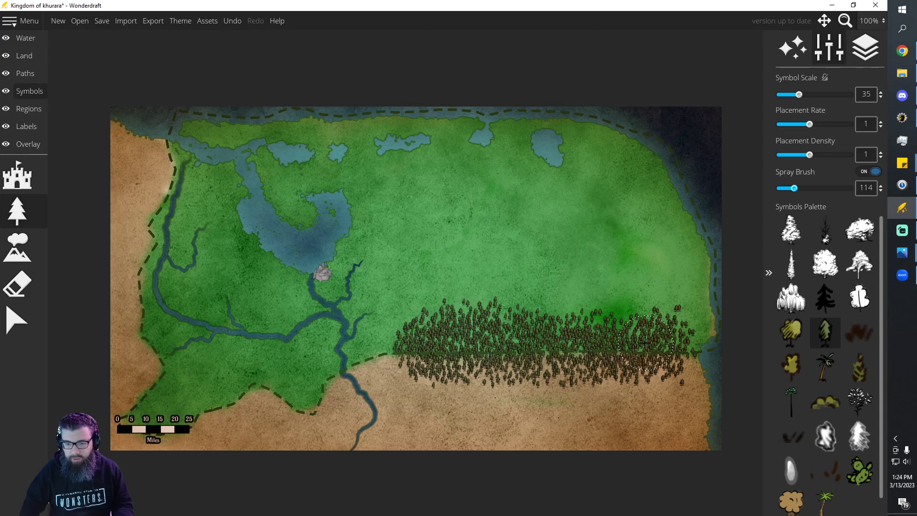
Scatter the brown grass tuft symbol across the land around the northern and northeastern lakes, reducing the spray brush size to 80
left_click(861, 336)
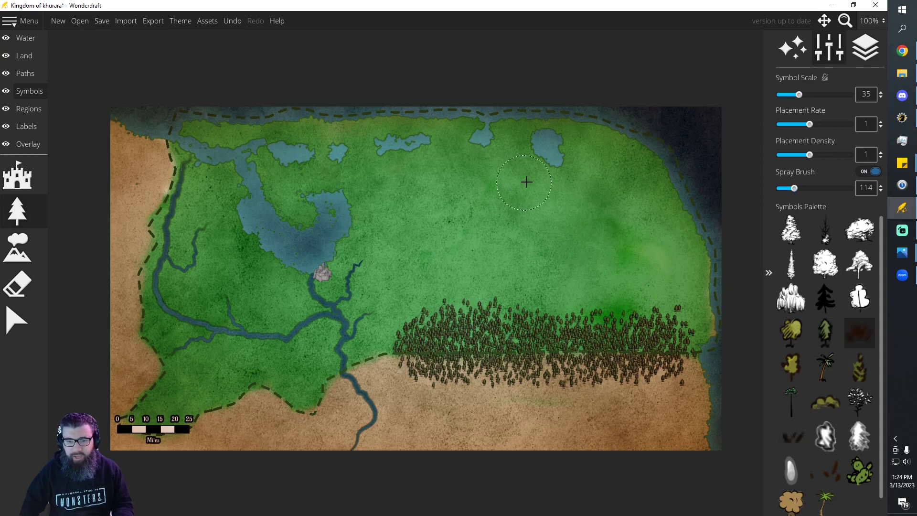
mouse_move(454, 165)
left_mouse_down()
mouse_move(514, 176)
mouse_move(534, 202)
mouse_move(563, 207)
mouse_move(583, 201)
mouse_move(592, 162)
mouse_move(588, 178)
mouse_move(539, 201)
mouse_move(500, 200)
mouse_move(462, 182)
mouse_move(381, 176)
left_mouse_up()
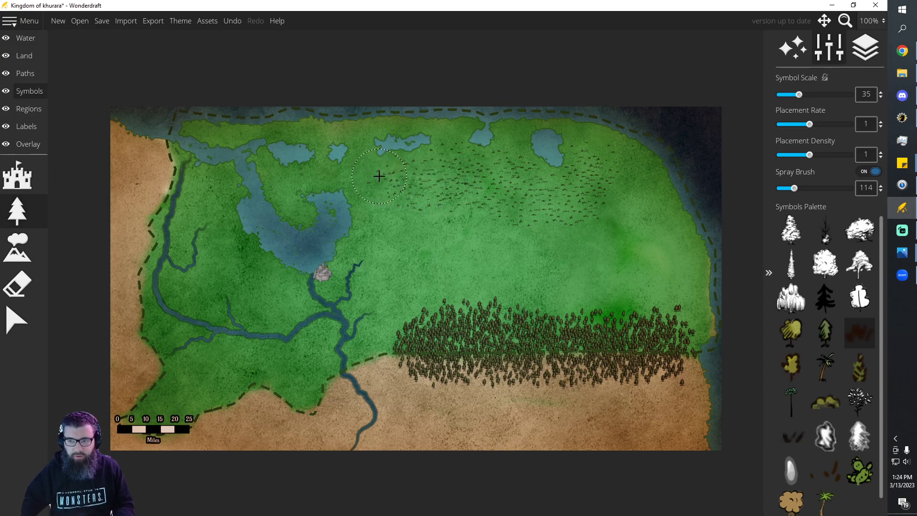
left_click_drag(794, 189, 785, 189)
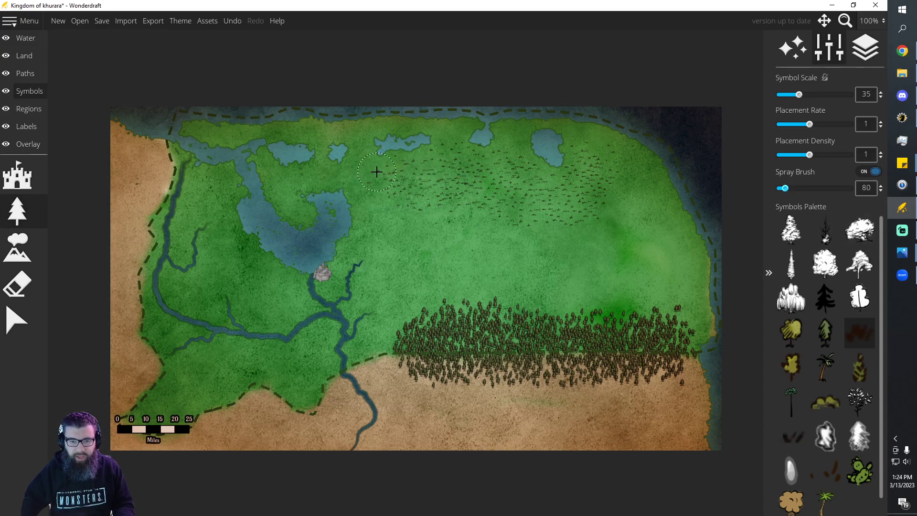
mouse_move(362, 168)
left_mouse_down()
mouse_move(360, 133)
mouse_move(454, 134)
mouse_move(470, 156)
mouse_move(512, 156)
mouse_move(510, 139)
mouse_move(608, 162)
mouse_move(609, 153)
mouse_move(584, 142)
mouse_move(631, 168)
mouse_move(619, 191)
mouse_move(645, 178)
mouse_move(605, 189)
left_mouse_up()
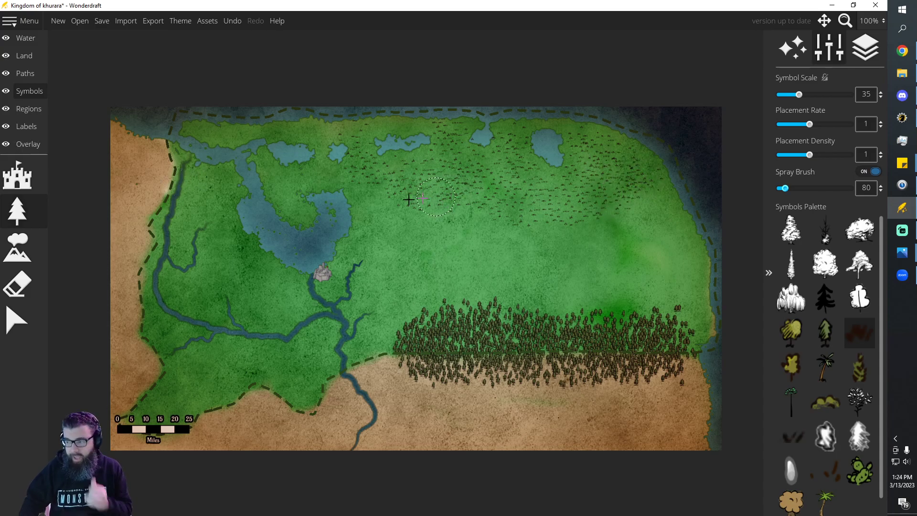
Draw width 3 rivers from the new northeastern lake to the coast and between the inlet lake and the elongated lake west of it
left_click(24, 56)
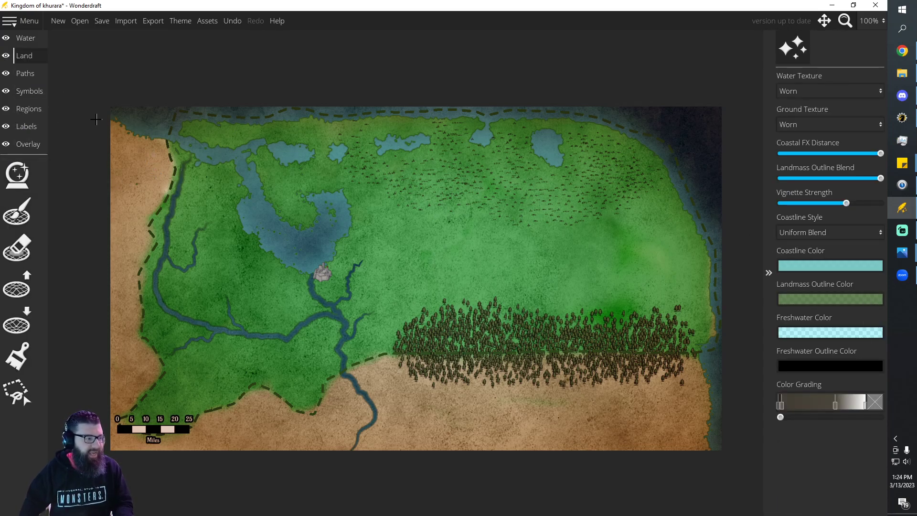
left_click(29, 75)
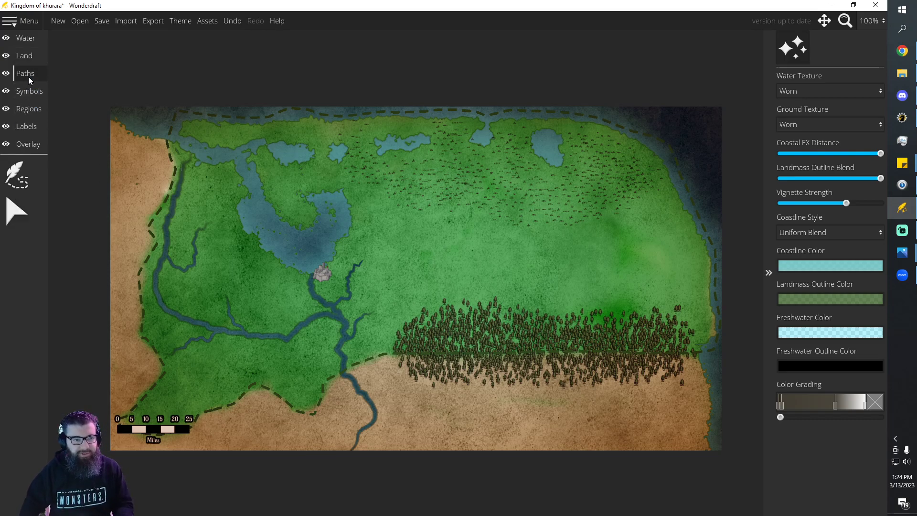
left_click(28, 38)
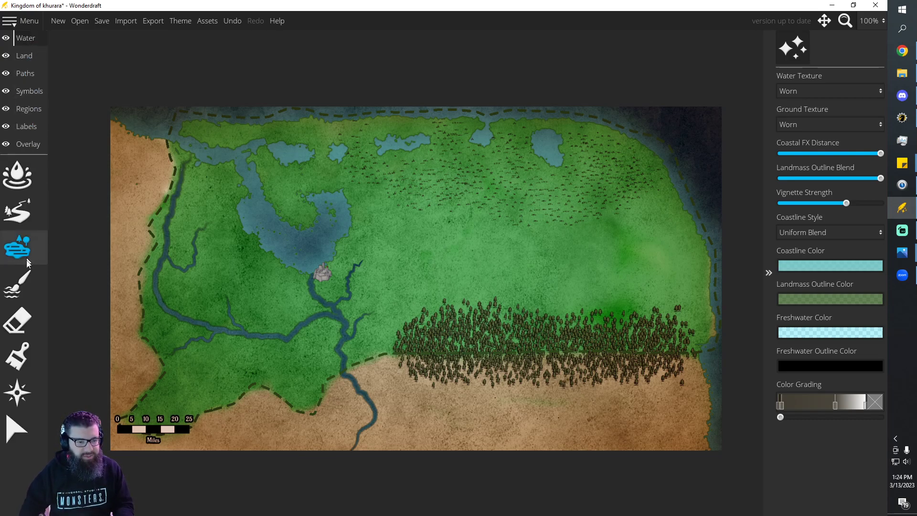
left_click(17, 211)
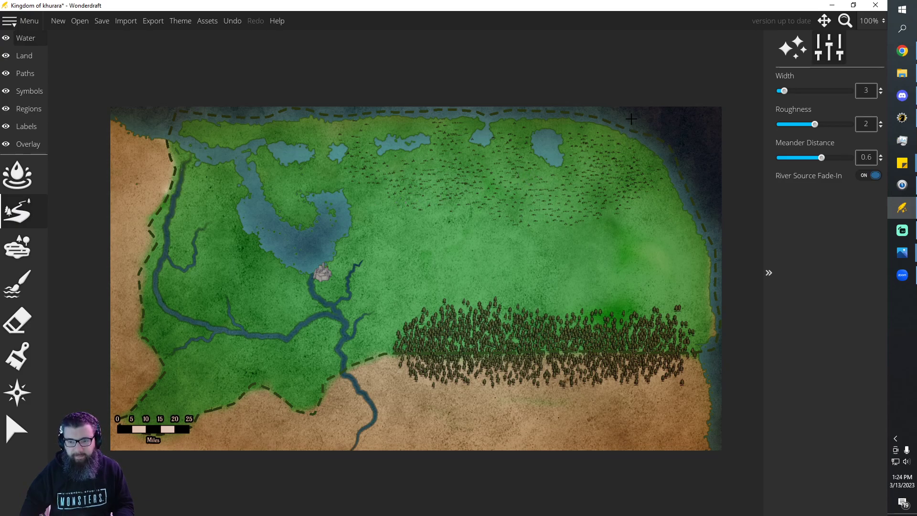
left_click_drag(611, 144, 595, 183)
key("ctrl+z")
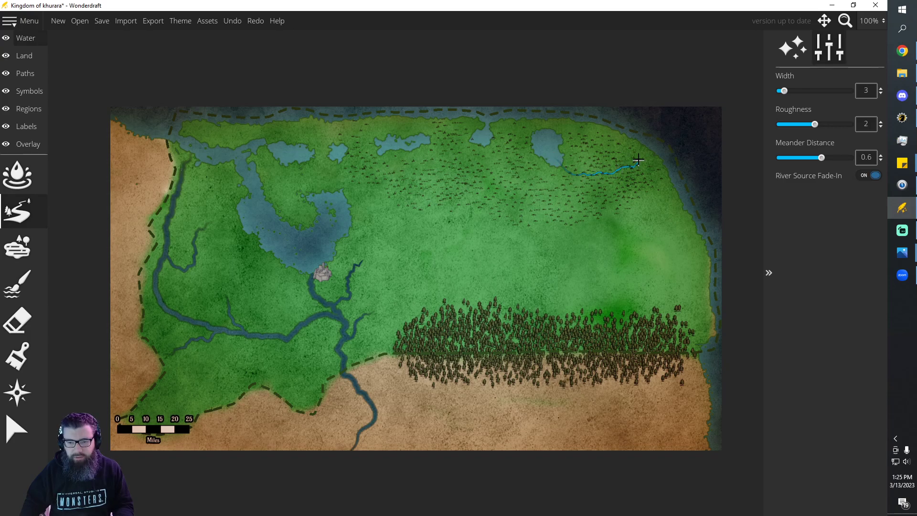
left_click_drag(645, 145, 646, 144)
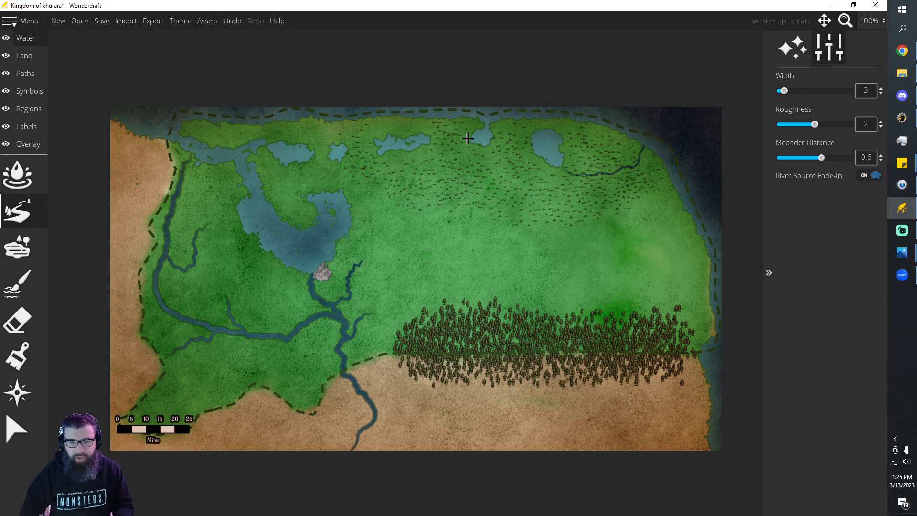
left_click_drag(471, 170, 435, 180)
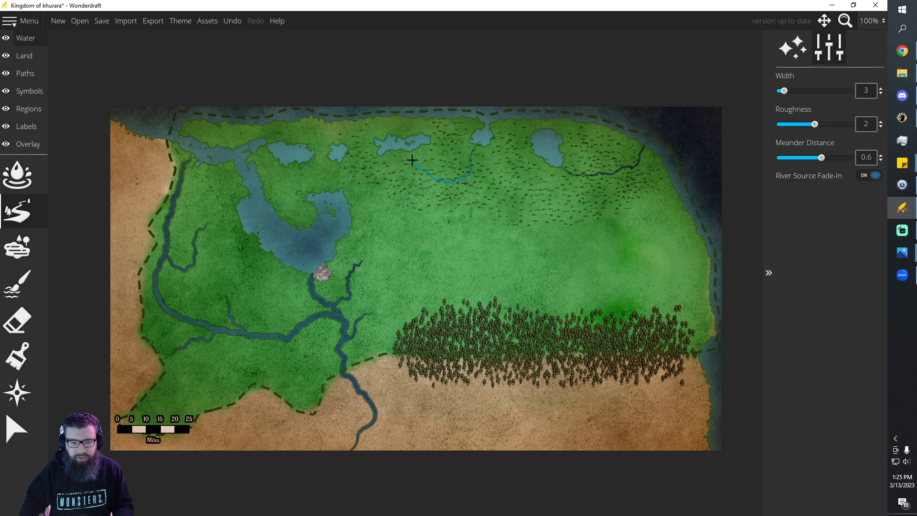
left_click_drag(404, 147, 404, 146)
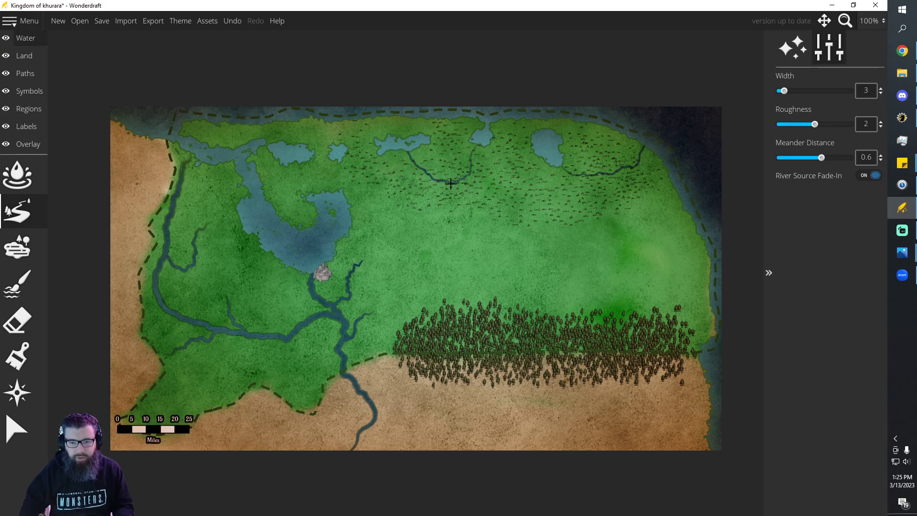
mouse_move(499, 190)
left_mouse_down()
mouse_move(465, 181)
mouse_move(423, 197)
mouse_move(503, 187)
left_mouse_up()
key("ctrl+z")
key("ctrl+z")
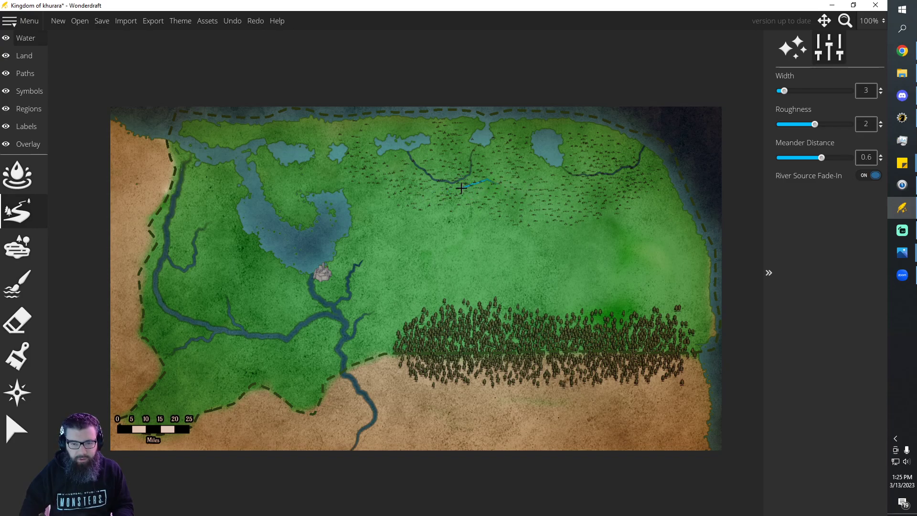
left_click_drag(455, 182, 457, 183)
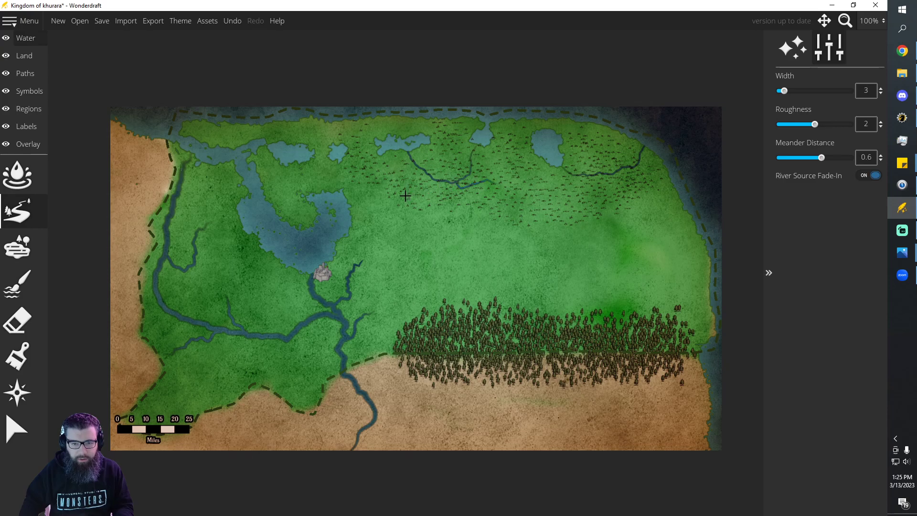
key("ctrl+z")
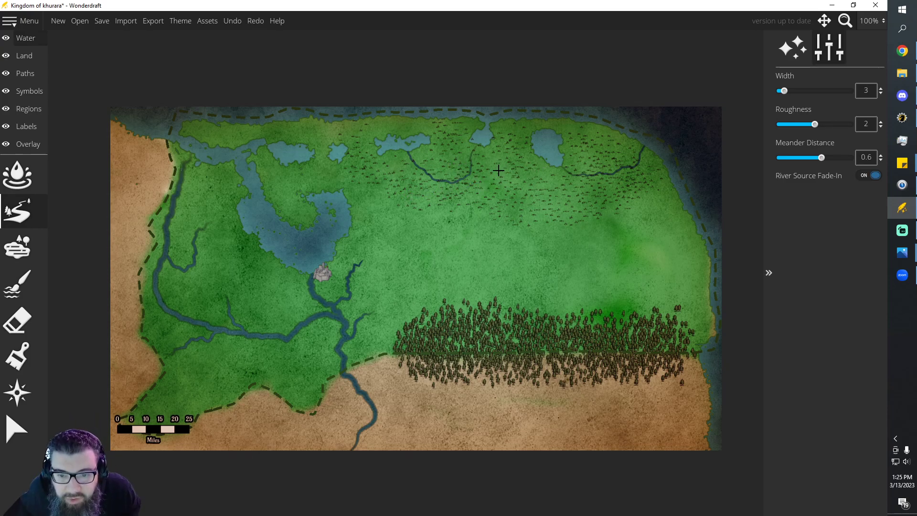
Add three branches to the river linking the northern lakes: one to the east, one northward between the lakes, one to the west
scroll(499, 171, "up", 3)
scroll(499, 171, "up", 1)
left_click_drag(509, 189, 431, 187)
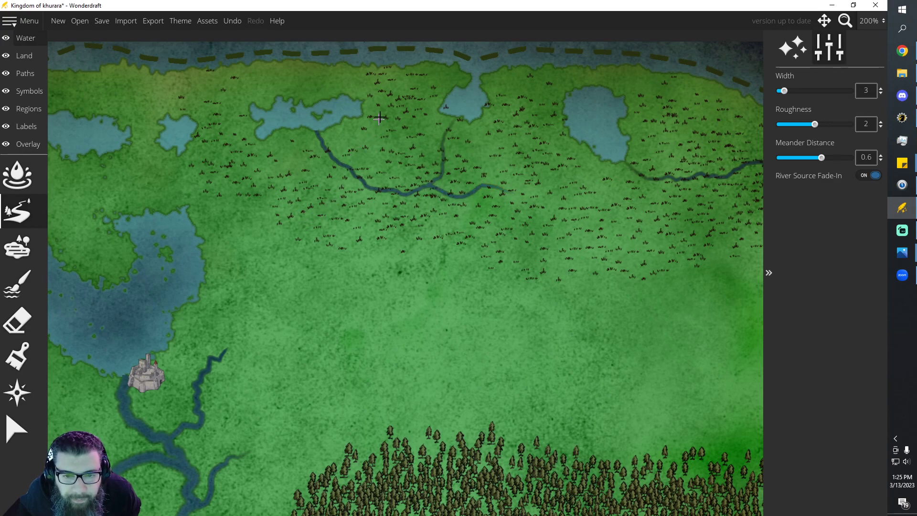
mouse_move(388, 107)
left_mouse_down()
mouse_move(390, 129)
mouse_move(362, 183)
left_mouse_up()
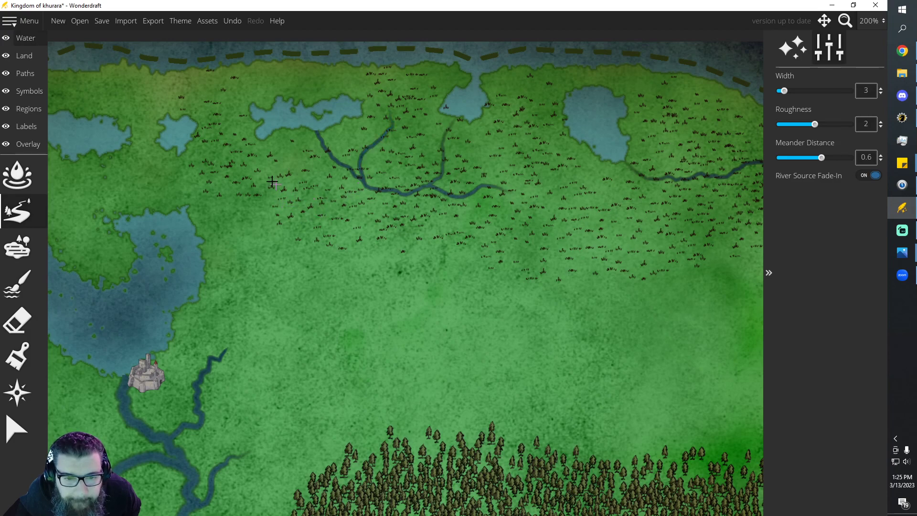
mouse_move(232, 164)
left_mouse_down()
mouse_move(281, 186)
mouse_move(335, 163)
left_mouse_up()
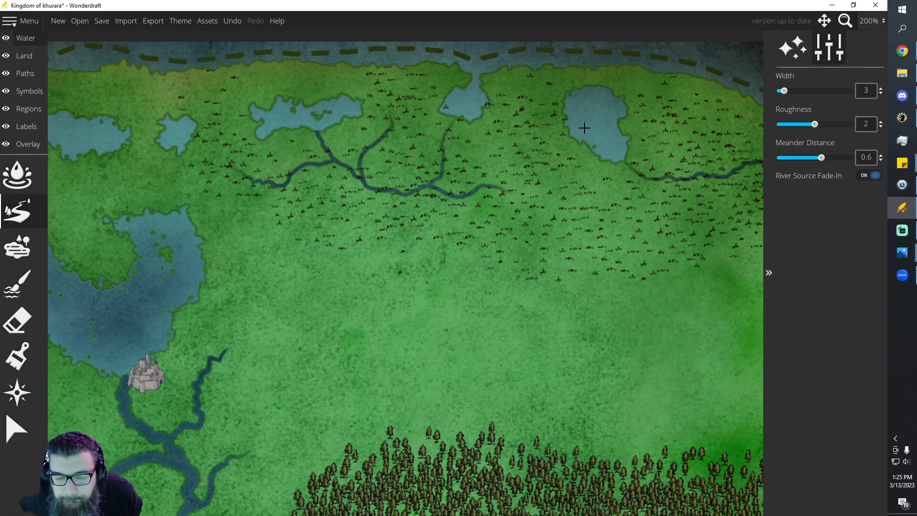
Draw width 3 rivers at the northeastern lake: one southward, one joining it to the coastal river, and a southeastern branch off that river
mouse_move(578, 238)
left_mouse_down()
mouse_move(560, 215)
mouse_move(578, 184)
mouse_move(581, 140)
left_mouse_up()
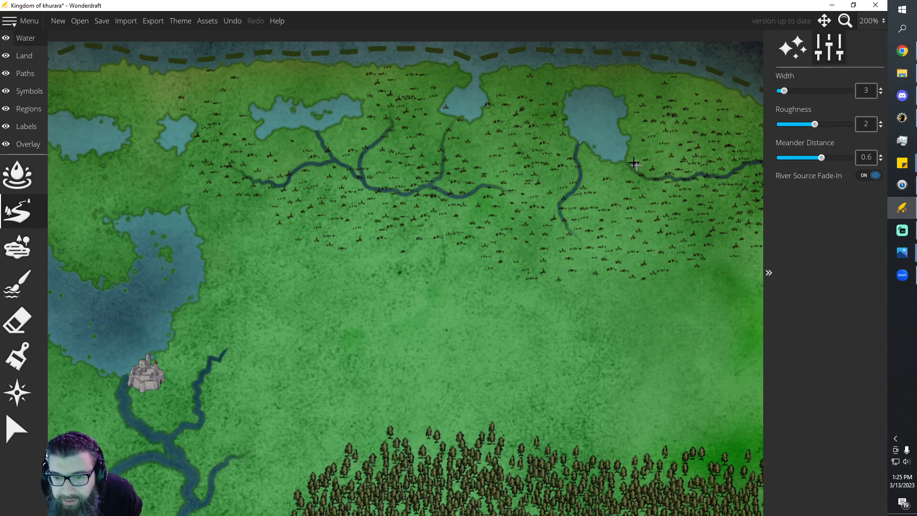
mouse_move(601, 125)
left_mouse_down()
mouse_move(619, 164)
mouse_move(649, 179)
left_mouse_up()
key("ctrl+z")
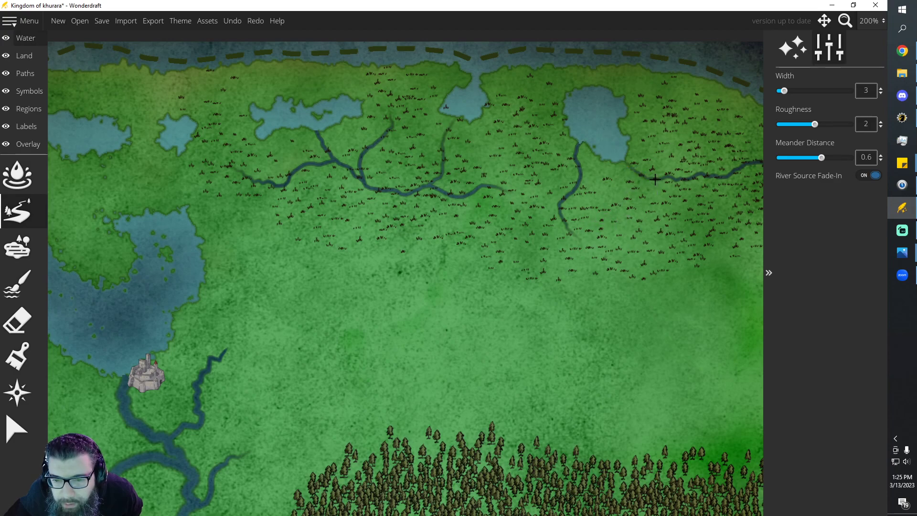
left_click_drag(641, 175, 611, 144)
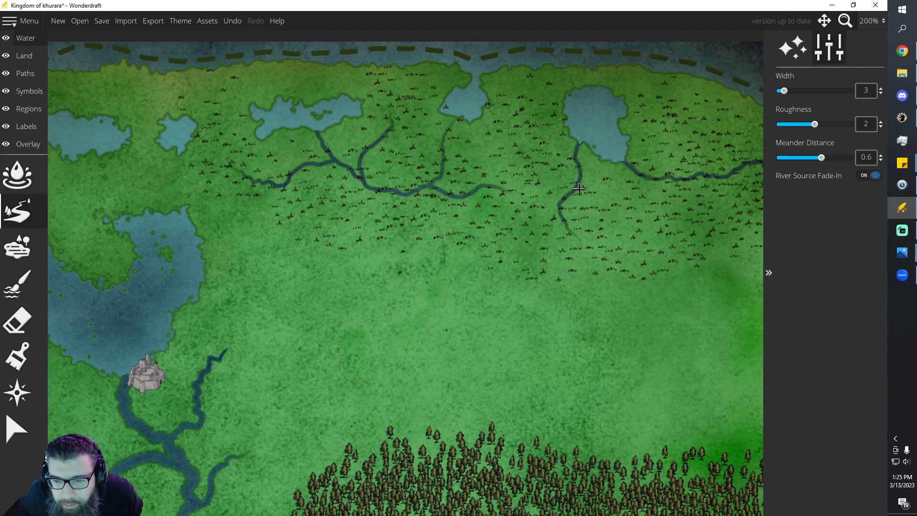
mouse_move(651, 179)
left_mouse_down()
mouse_move(636, 202)
mouse_move(647, 219)
mouse_move(684, 235)
mouse_move(634, 197)
mouse_move(646, 177)
left_mouse_up()
key("ctrl+z")
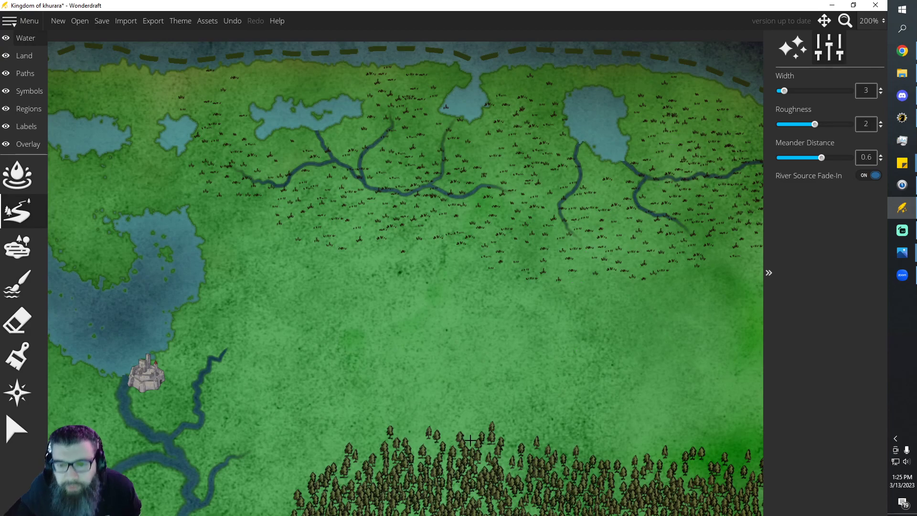
Draw a short width 2 stream running southeast from below the northwestern lake beside the inlet
scroll(585, 263, "down", 1)
scroll(642, 206, "down", 2)
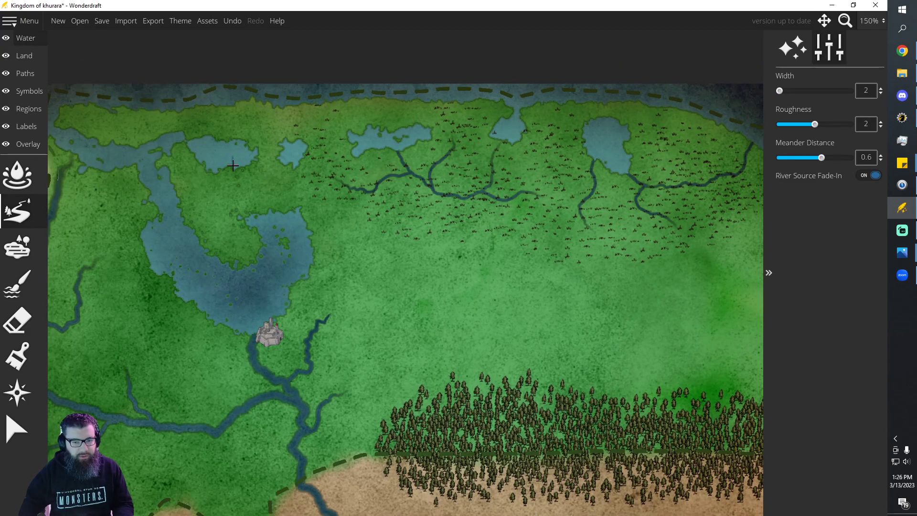
mouse_move(273, 186)
left_mouse_down()
mouse_move(286, 188)
mouse_move(246, 187)
mouse_move(233, 163)
left_mouse_up()
key("ctrl+z")
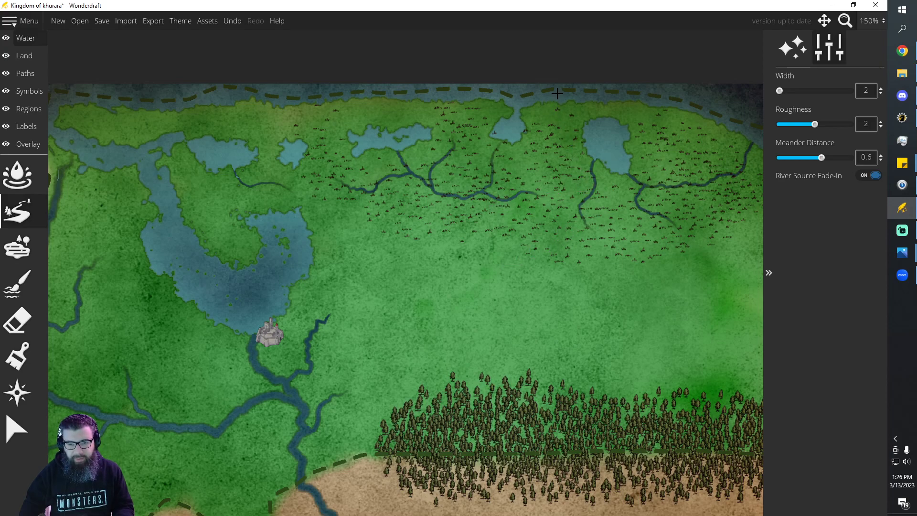
left_click_drag(547, 123, 557, 147)
left_click_drag(532, 251, 538, 268)
key("ctrl+z")
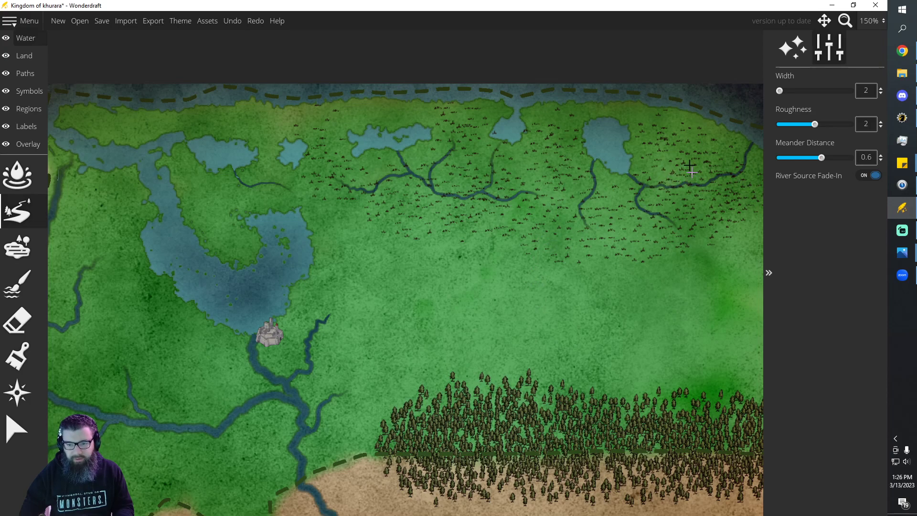
Add a width 2 stream running north off the northeastern coastal river and a forked stream between the elongated lake and the north coast
mouse_move(653, 113)
left_mouse_down()
mouse_move(673, 155)
mouse_move(682, 189)
left_mouse_up()
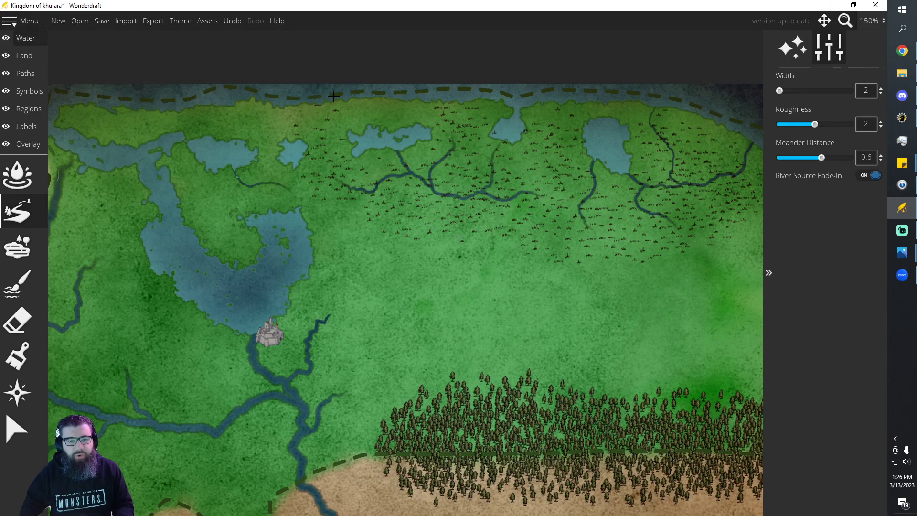
left_click_drag(367, 128, 368, 130)
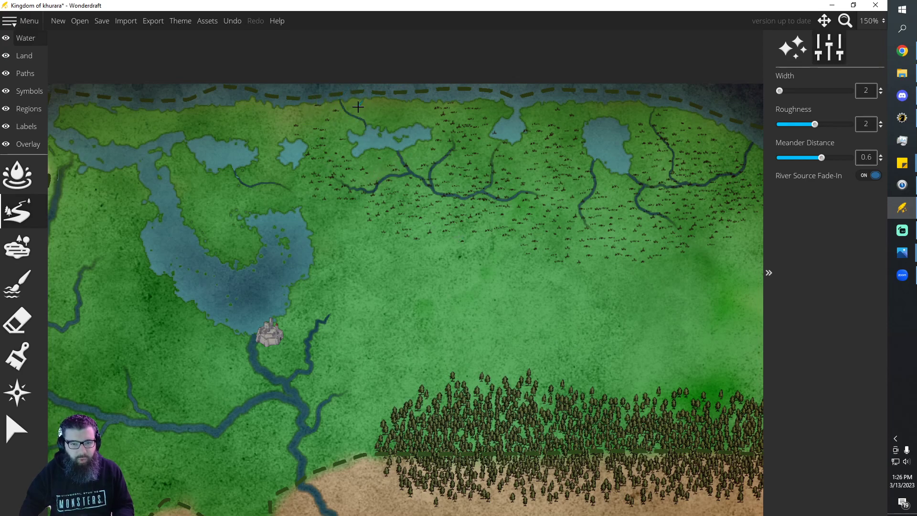
left_click_drag(359, 118, 359, 120)
key("ctrl+z")
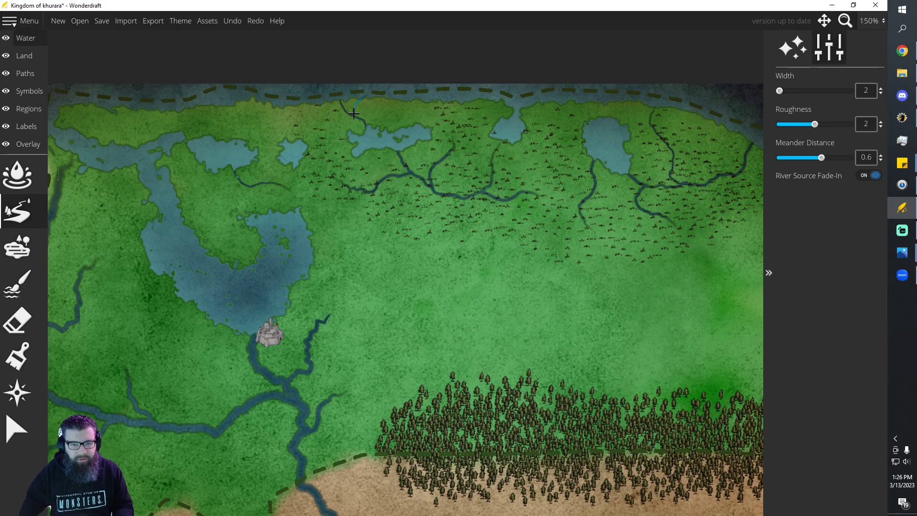
left_click_drag(353, 116, 354, 117)
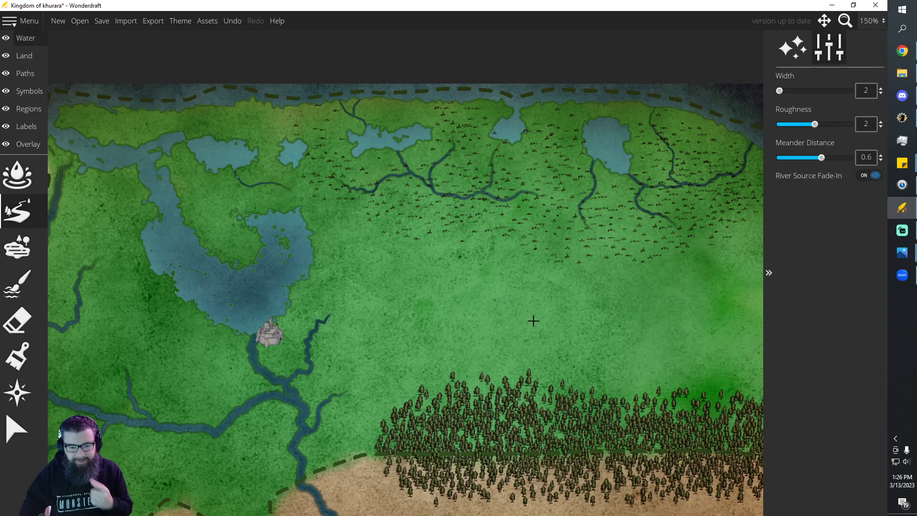
Scatter the brown grass tuft symbol along the northern coastal strip and around the northwestern lakes with a size 64 spray brush
scroll(549, 308, "down", 1)
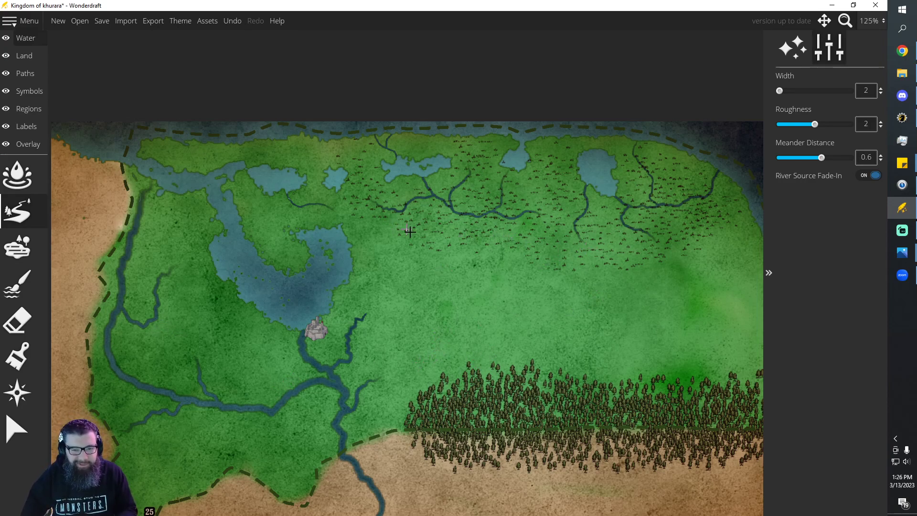
left_click(29, 91)
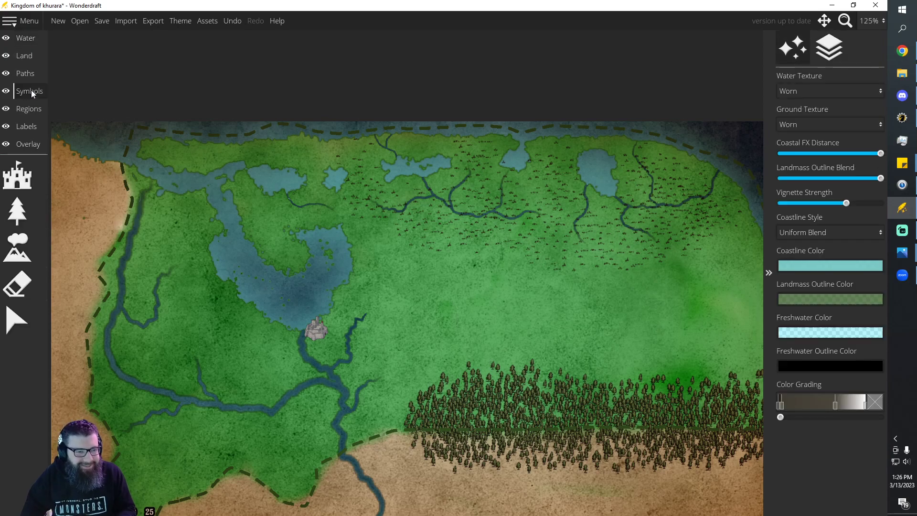
left_click(33, 216)
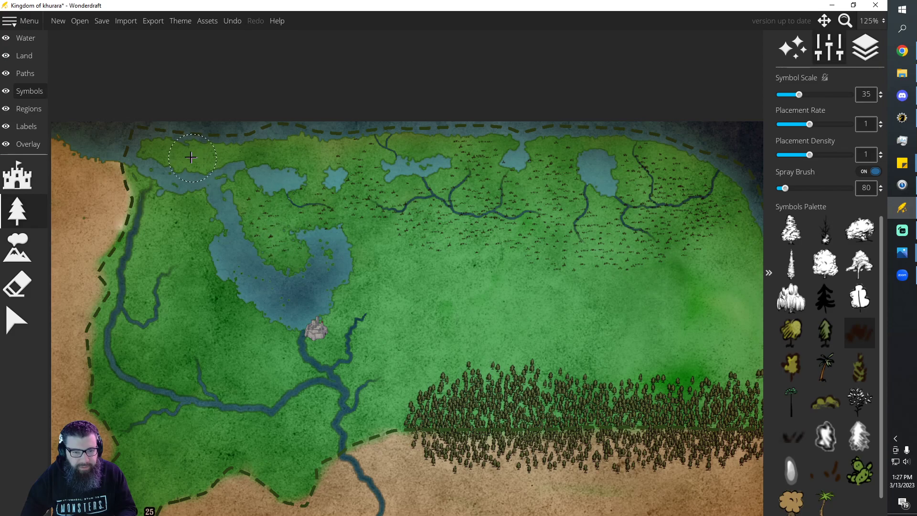
key("ctrl+z")
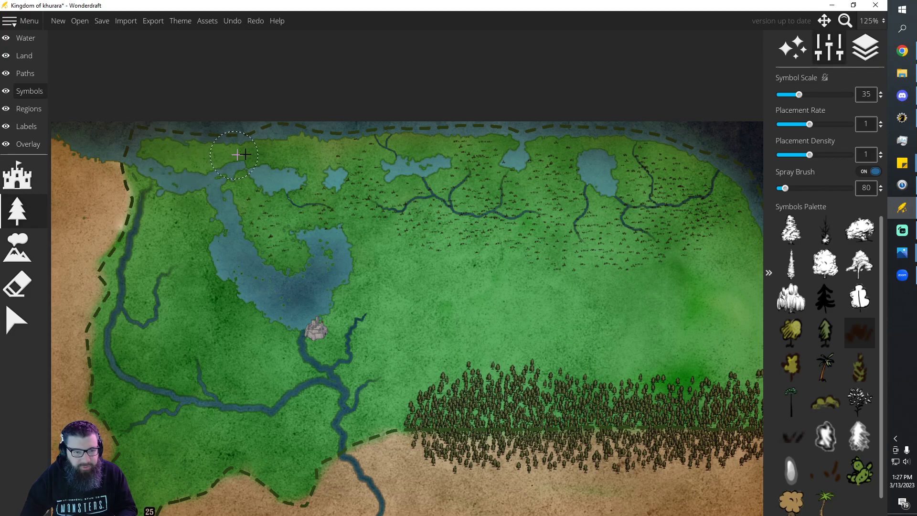
left_click_drag(785, 191, 779, 190)
left_click(165, 151)
left_click_drag(184, 158, 340, 156)
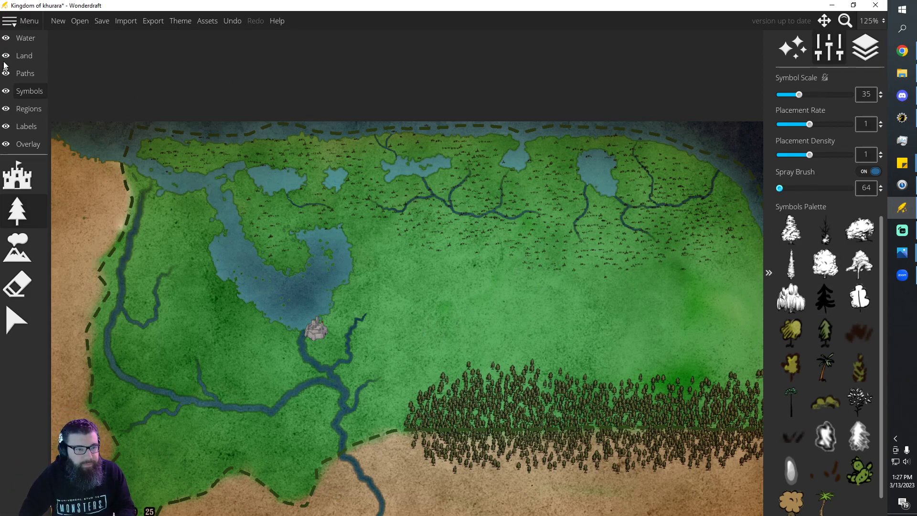
Place the row of grey standing stones symbol at scale 35 on the grassland just east of the large lake
left_click(24, 38)
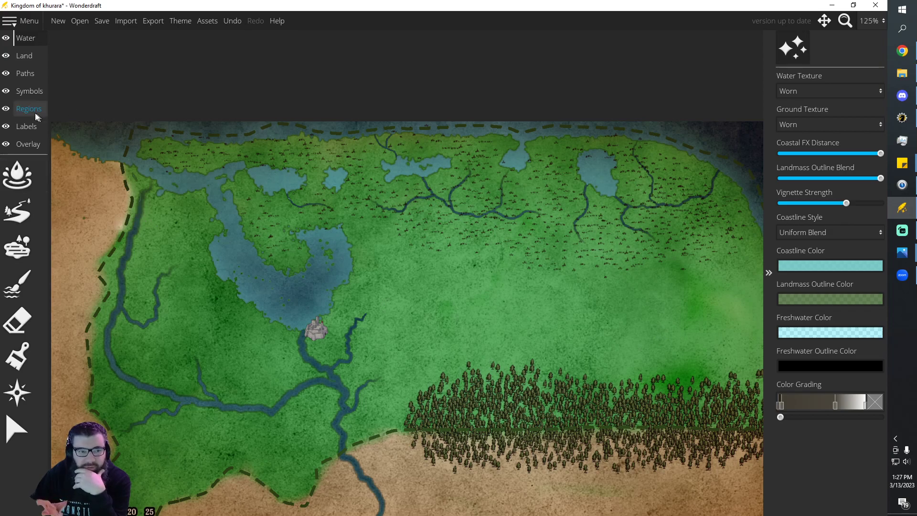
left_click(25, 91)
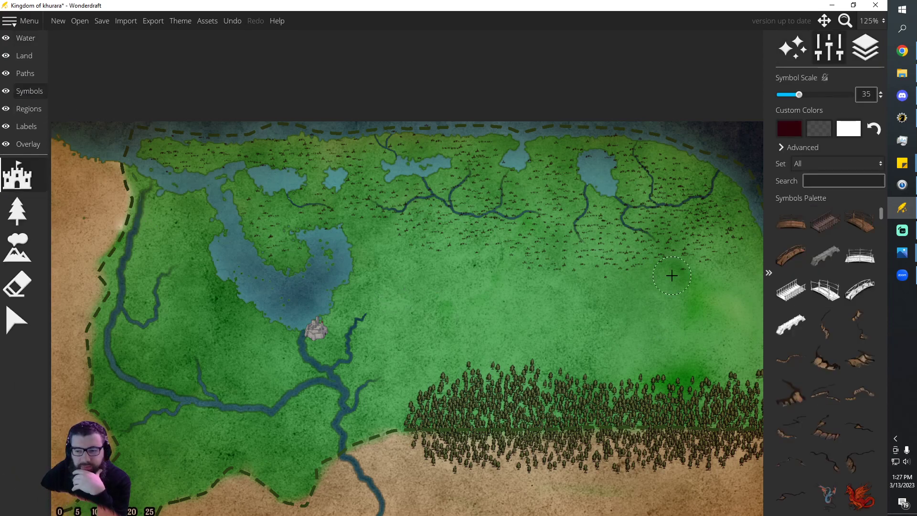
scroll(838, 377, "down", 2)
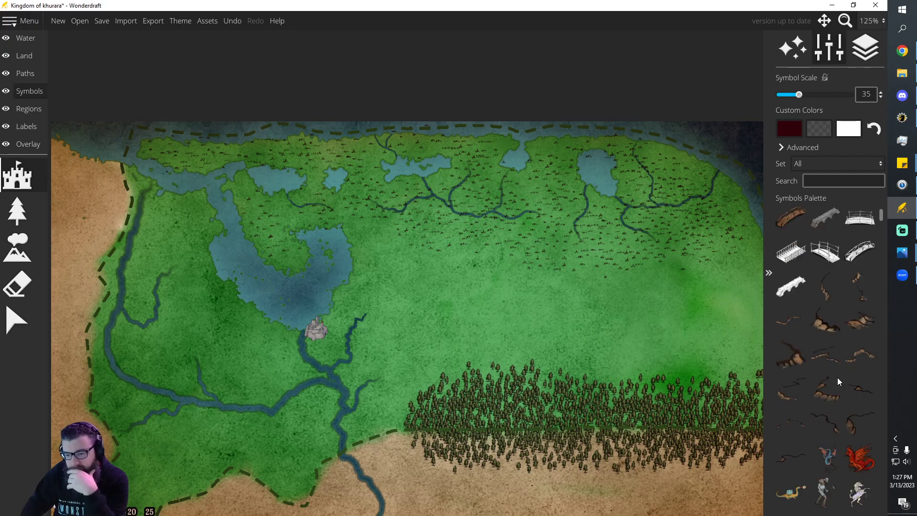
scroll(846, 374, "down", 10)
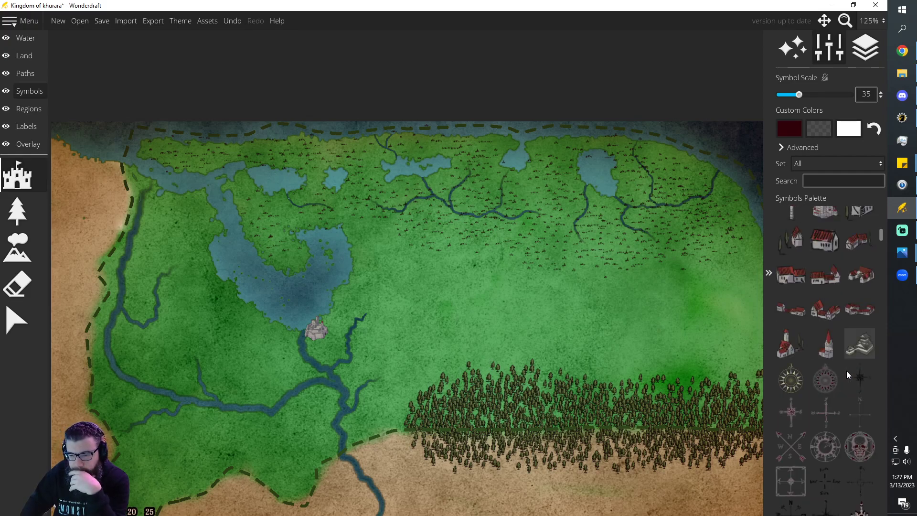
scroll(848, 375, "down", 15)
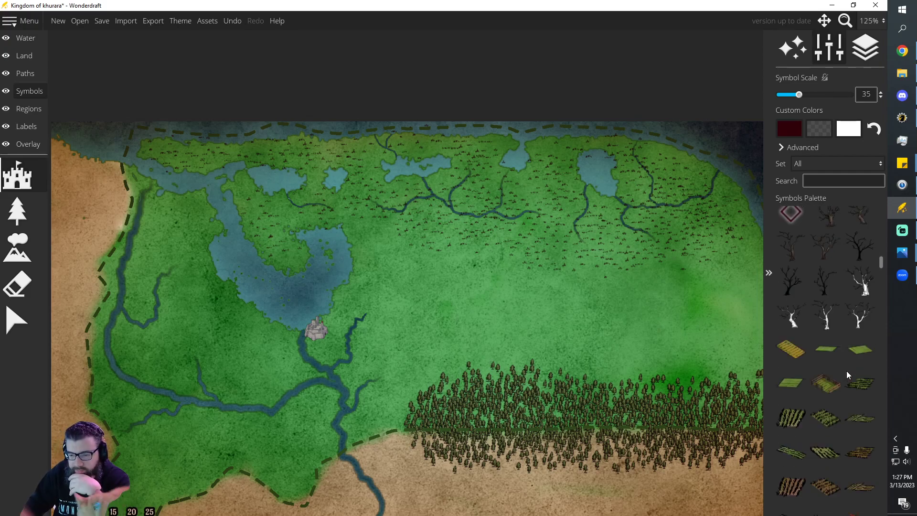
scroll(846, 371, "down", 3)
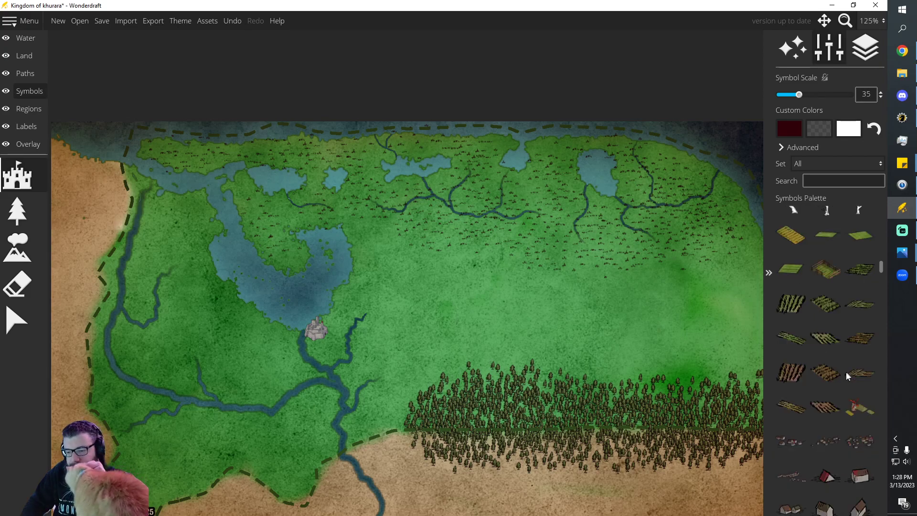
scroll(863, 405, "down", 5)
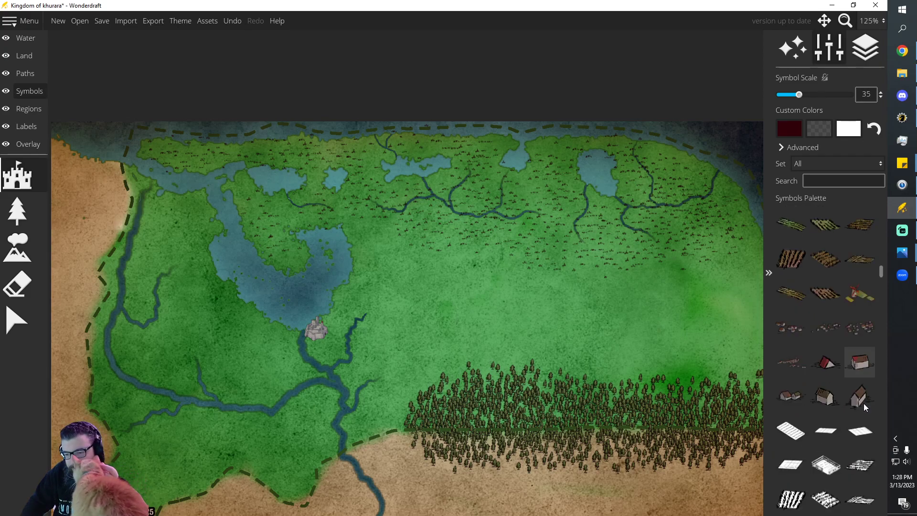
scroll(864, 403, "down", 5)
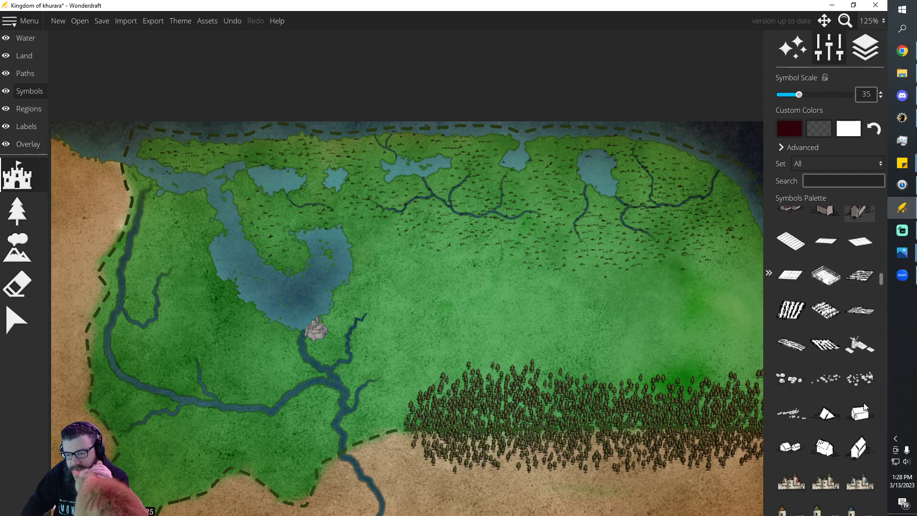
scroll(861, 410, "down", 1)
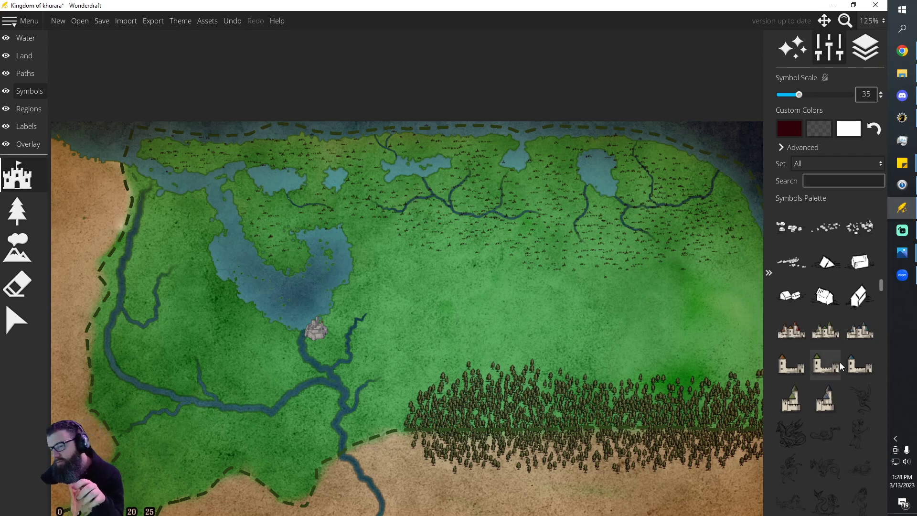
scroll(840, 362, "down", 6)
scroll(844, 374, "down", 5)
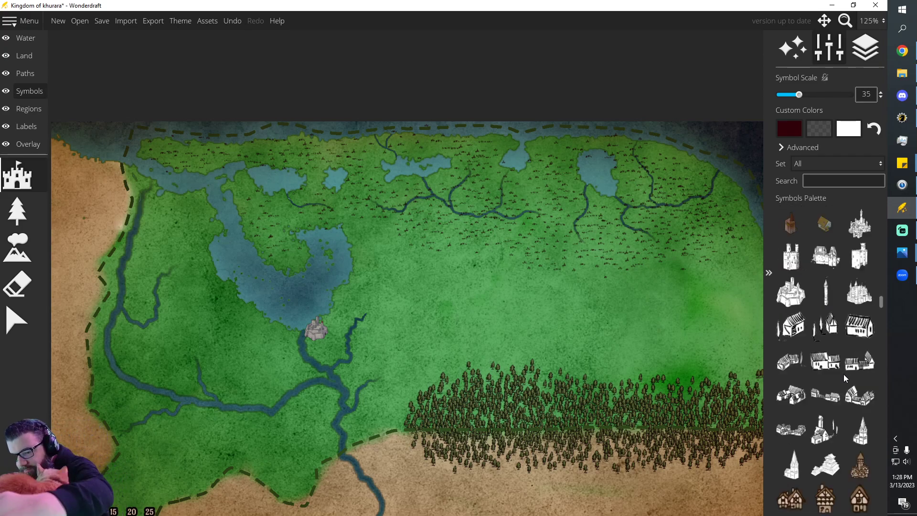
scroll(826, 387, "down", 6)
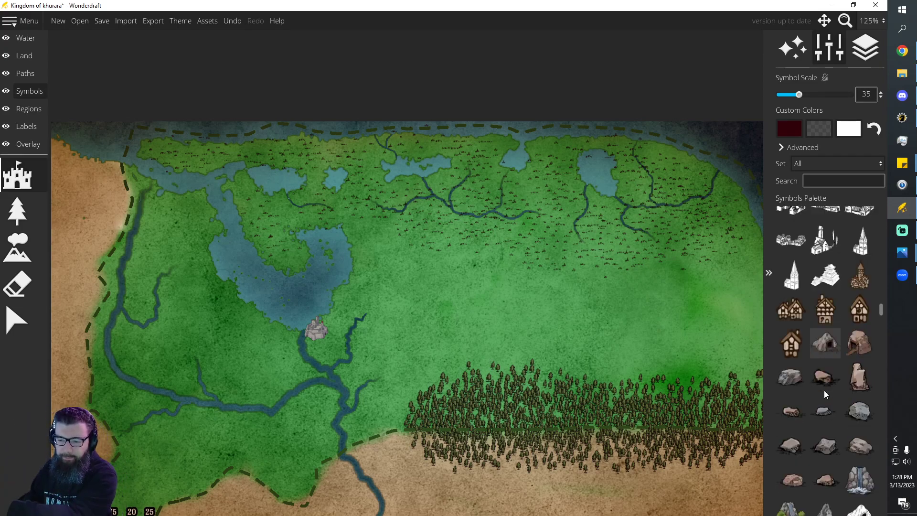
scroll(825, 393, "down", 6)
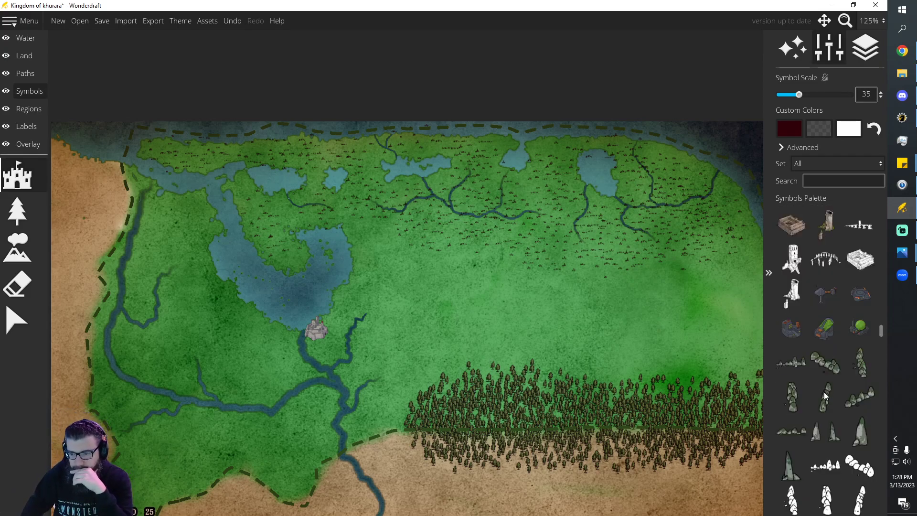
scroll(824, 391, "down", 2)
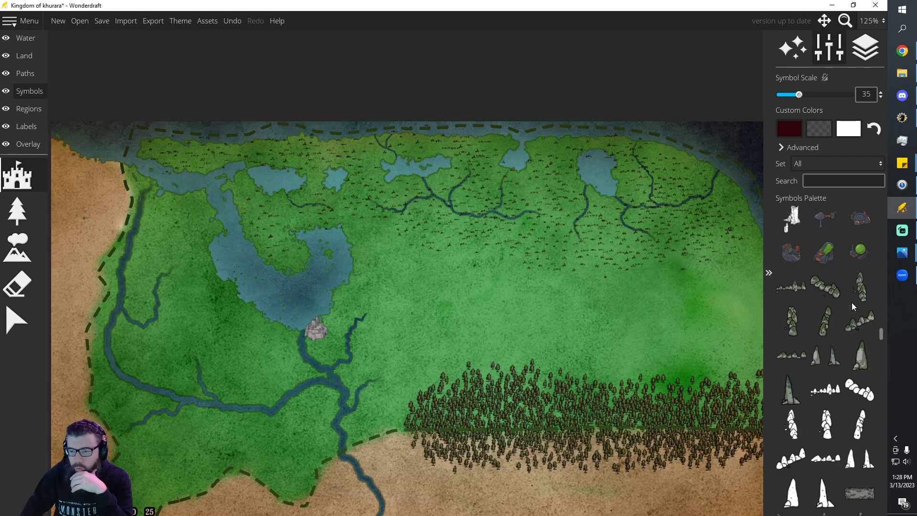
left_click(791, 286)
left_click(399, 270)
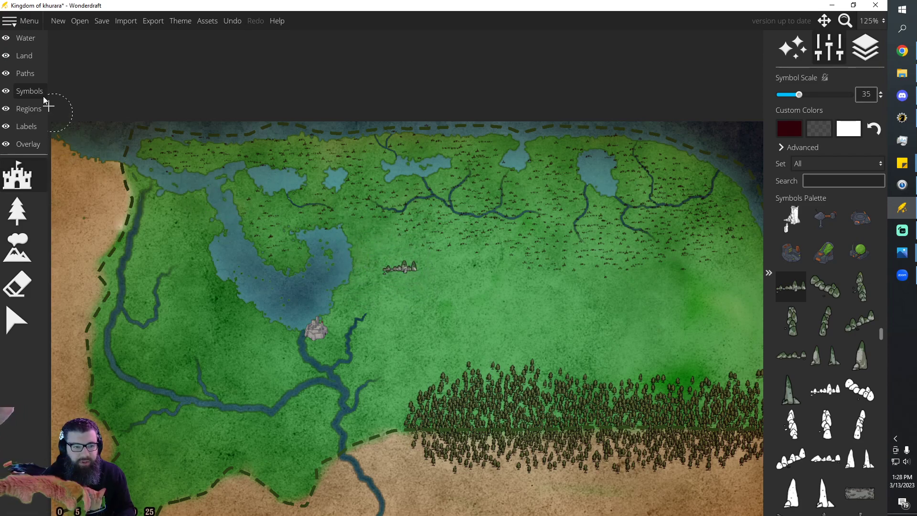
Move the standing stones symbol to the open grassland between the northeastern grass tufts and the southern forest, leaving it deselected
left_click(16, 319)
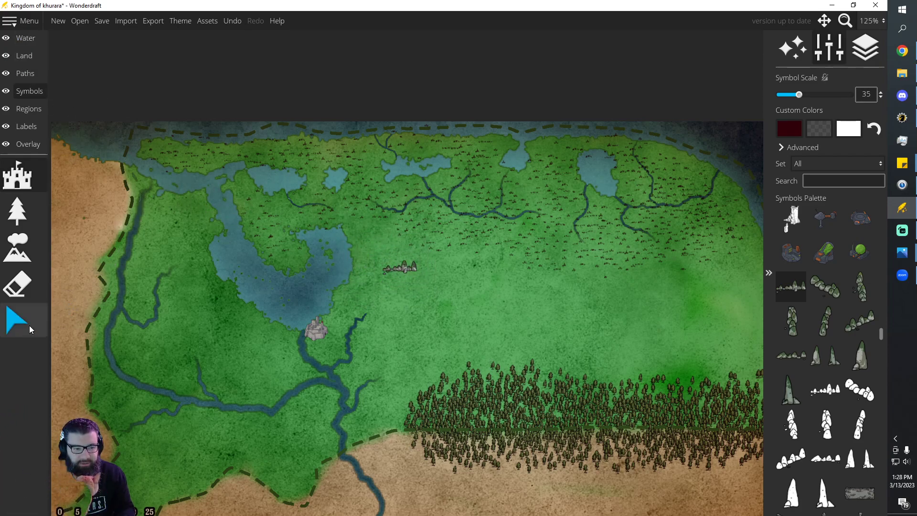
left_click(410, 268)
left_click_drag(410, 268, 382, 252)
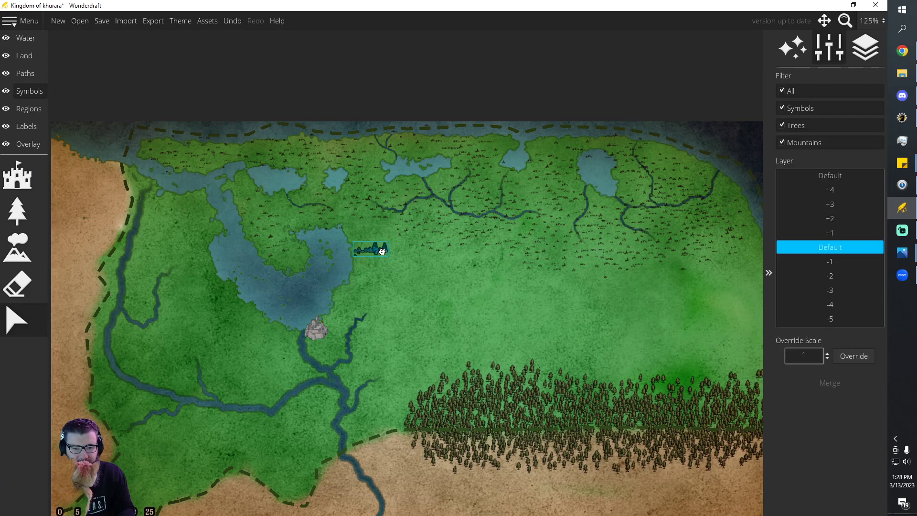
left_click(478, 289)
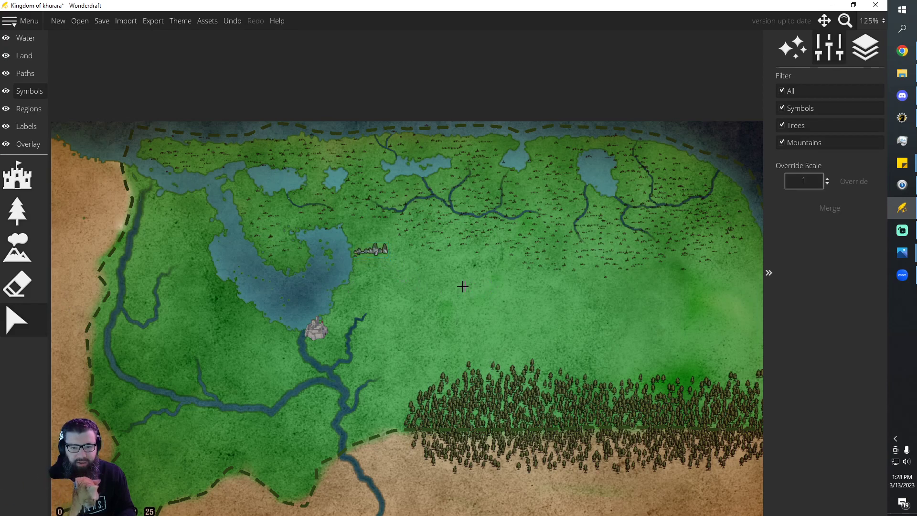
left_click_drag(367, 255, 568, 300)
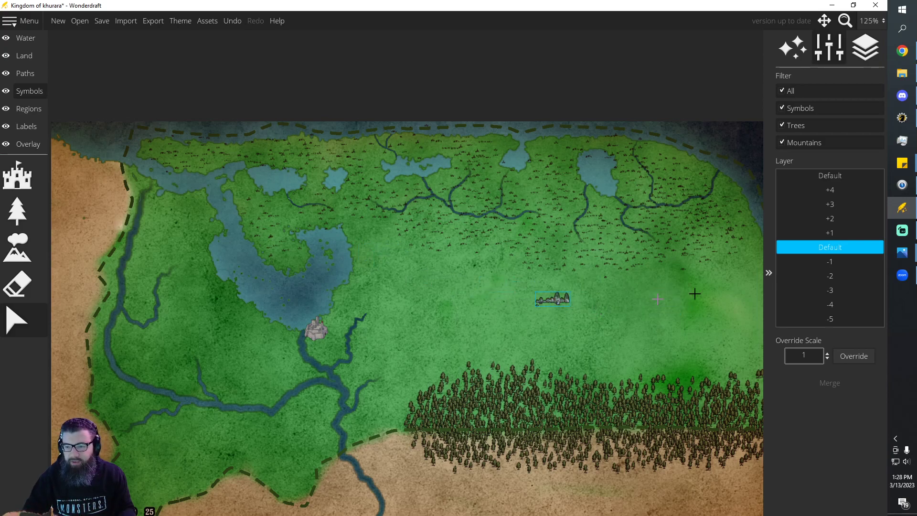
left_click(31, 94)
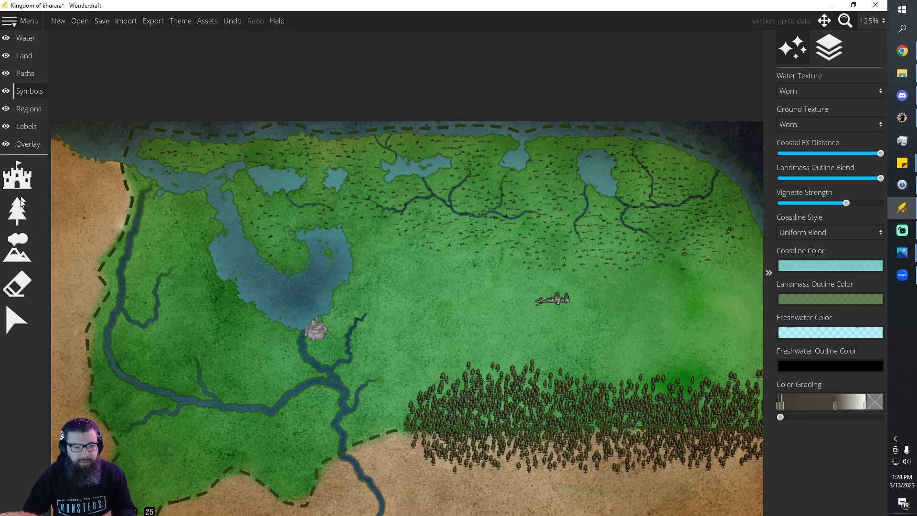
Place a straight grey stone wall segment at scale 35 on the grassland east of the large lake
left_click(17, 176)
scroll(845, 299, "down", 6)
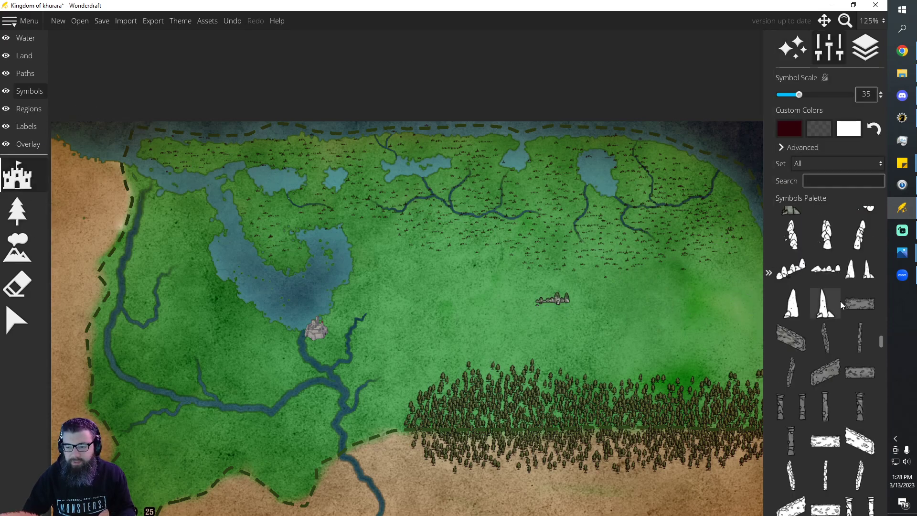
left_click(854, 337)
left_click(389, 269)
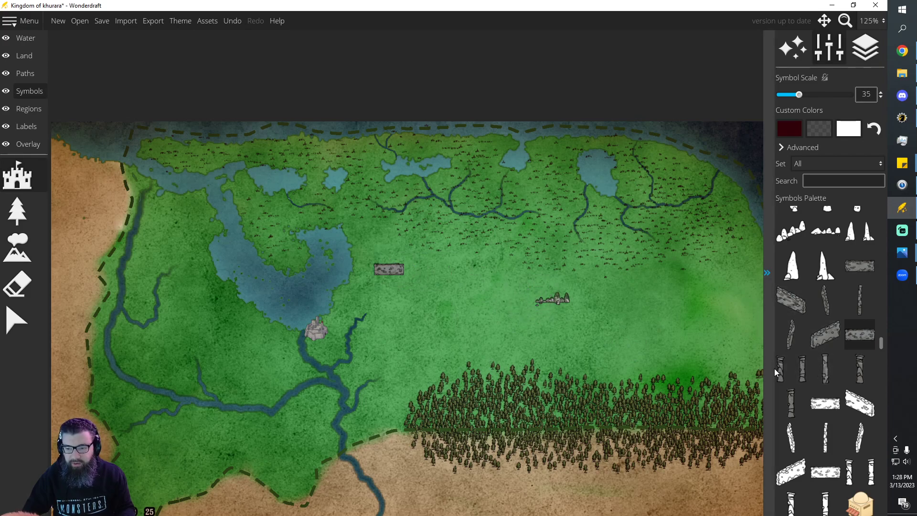
Place a single grey stone pillar on the large lake's eastern shore and move the straight wall segment against it
left_click(789, 368)
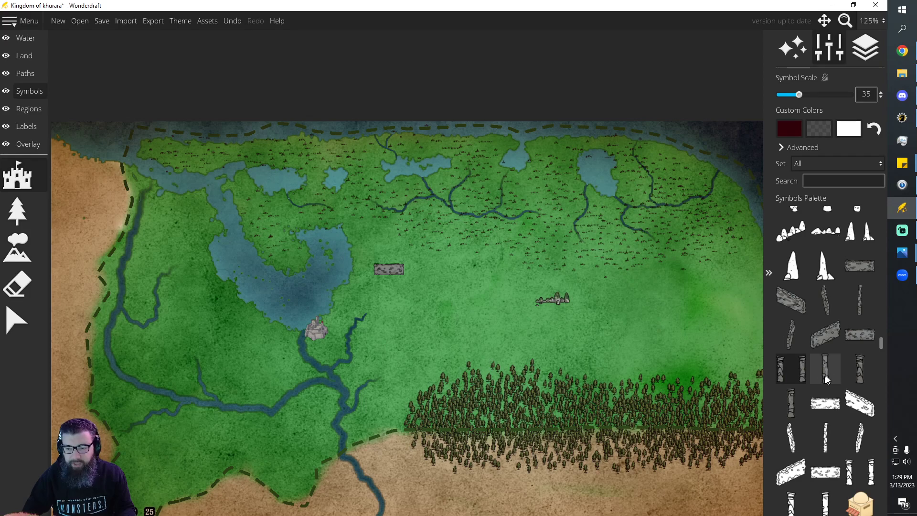
scroll(825, 379, "down", 1)
left_click(792, 365)
left_click(353, 248)
left_click(20, 317)
left_click_drag(395, 271, 377, 245)
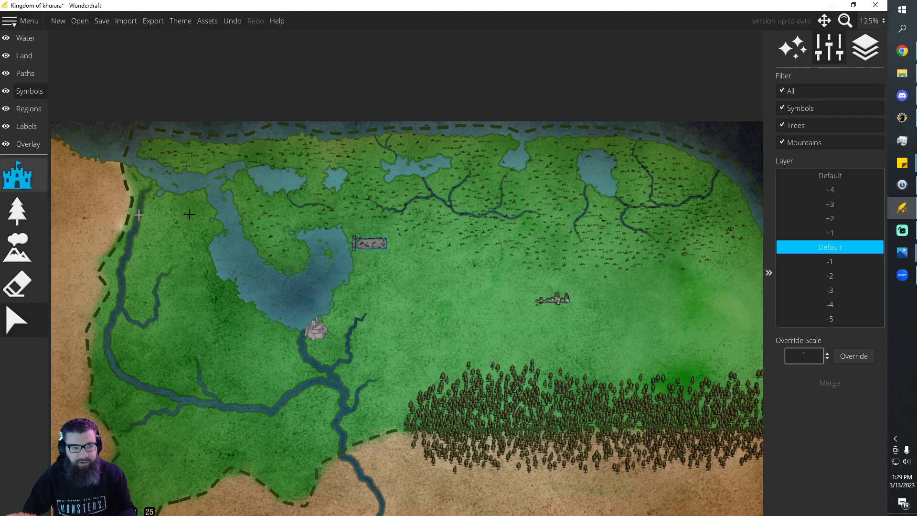
Place a stone wall segment sloping southeast and move it against the east end of the straight wall
left_click(29, 88)
left_click(17, 175)
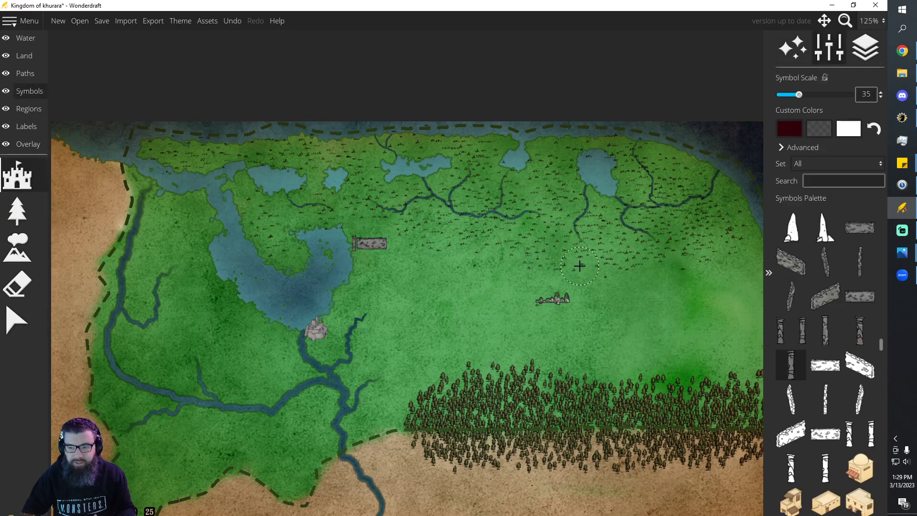
left_click(795, 270)
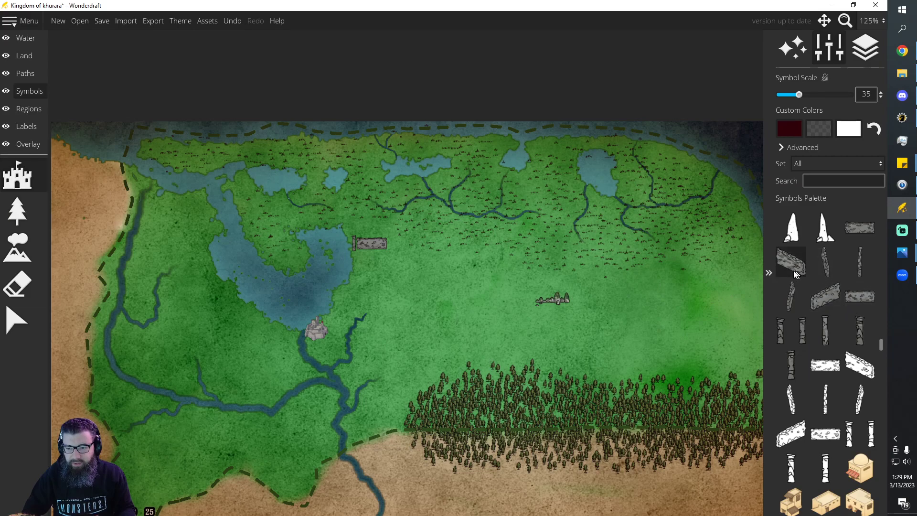
left_click(403, 249)
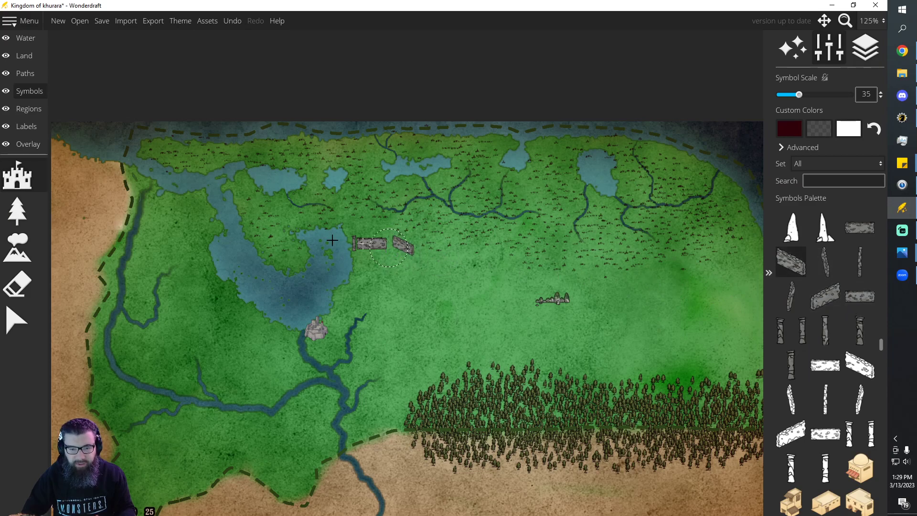
left_click(17, 320)
left_click_drag(403, 251, 397, 254)
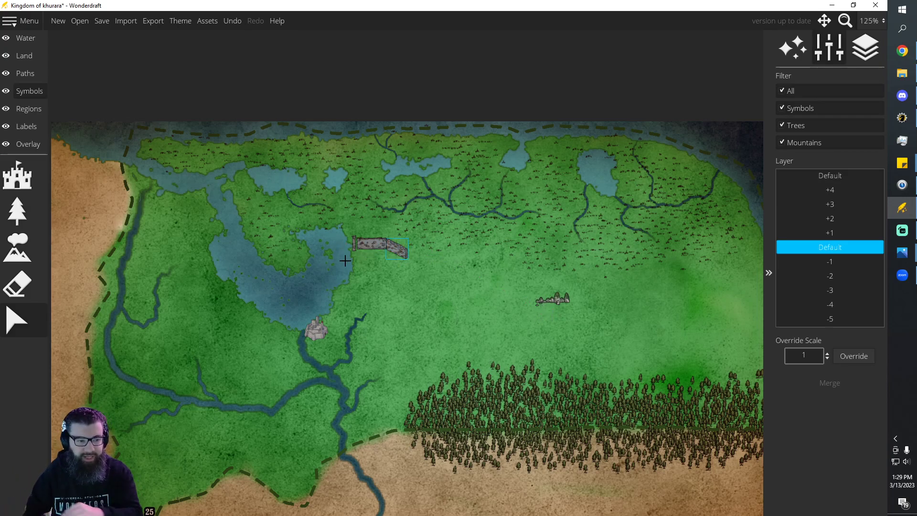
Fine-tune the sloping wall segment's position so it meets the straight segment flush, and leave it deselected
left_click(377, 243)
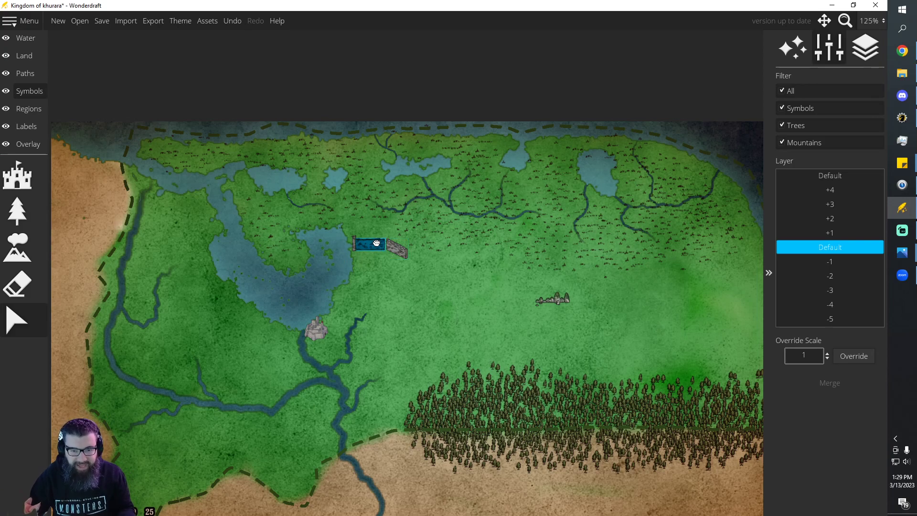
left_click_drag(395, 249, 391, 246)
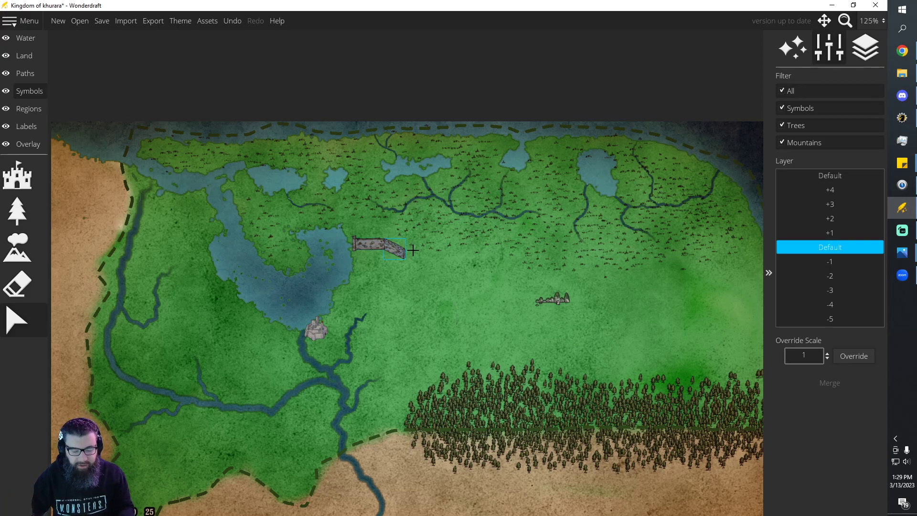
left_click_drag(396, 247, 396, 246)
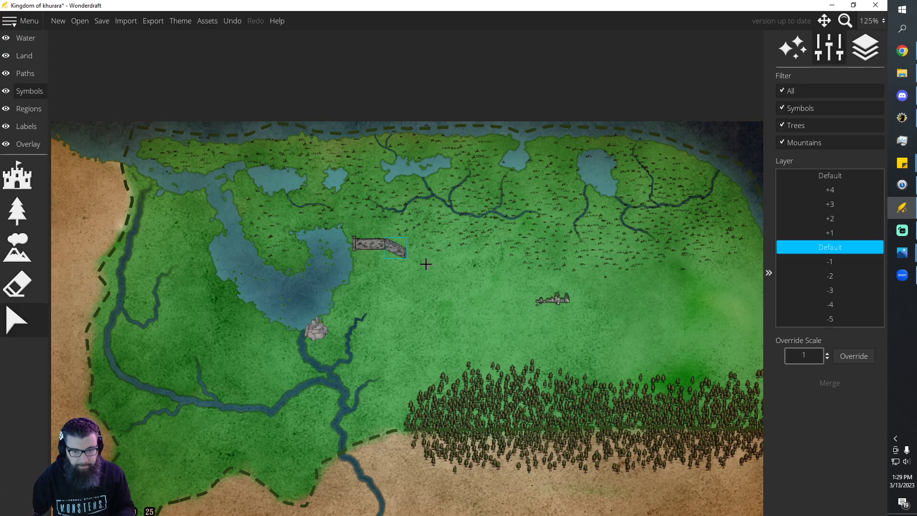
left_click(439, 266)
left_click(401, 249)
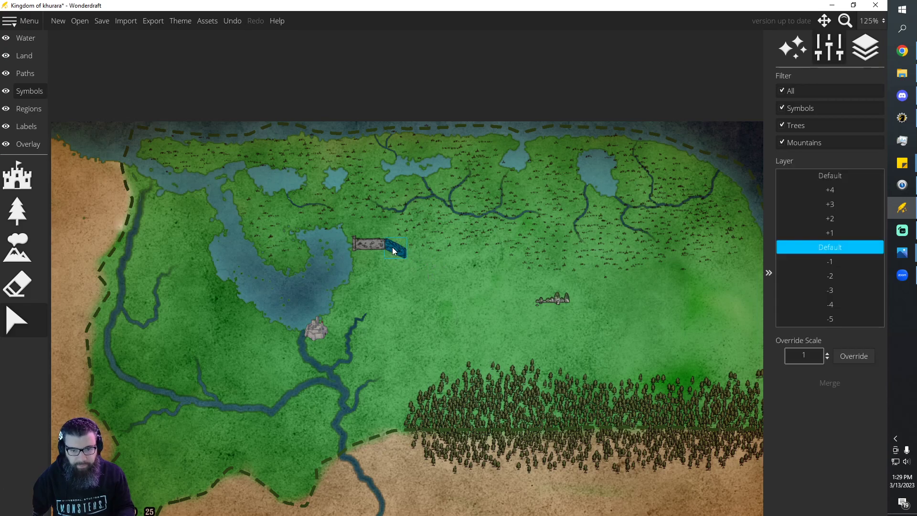
left_click(442, 266)
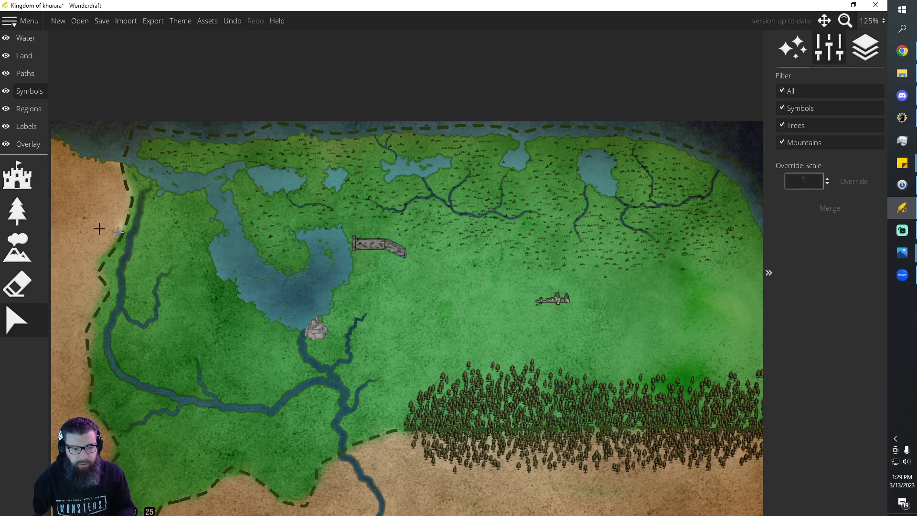
Add more southeast-sloping stone wall segments and join them end to end, extending the wall away from the lake
left_click(17, 175)
left_click(793, 261)
left_click(419, 259)
left_click(20, 320)
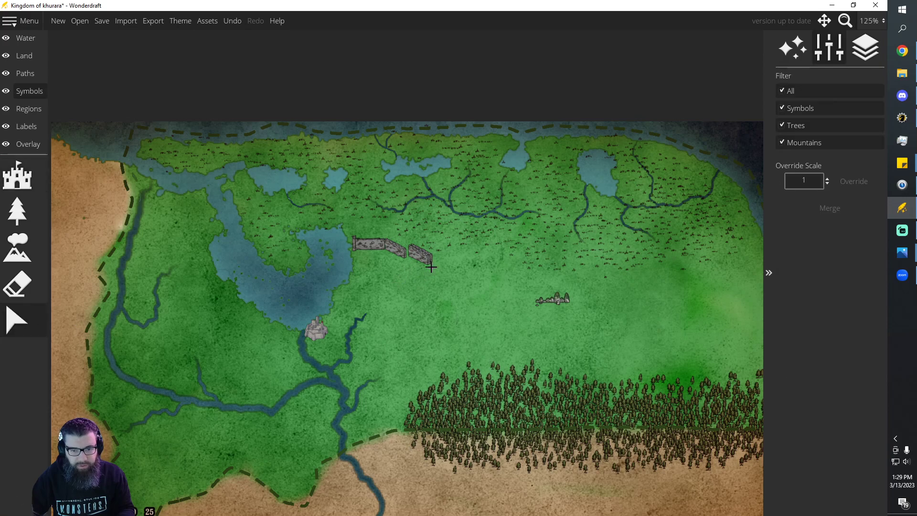
left_click(419, 260)
left_click_drag(439, 259, 444, 268)
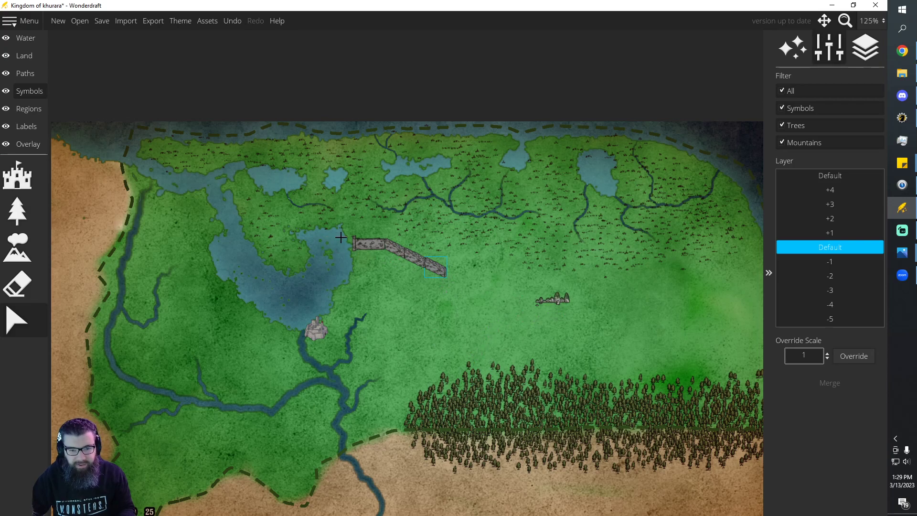
left_click(454, 272)
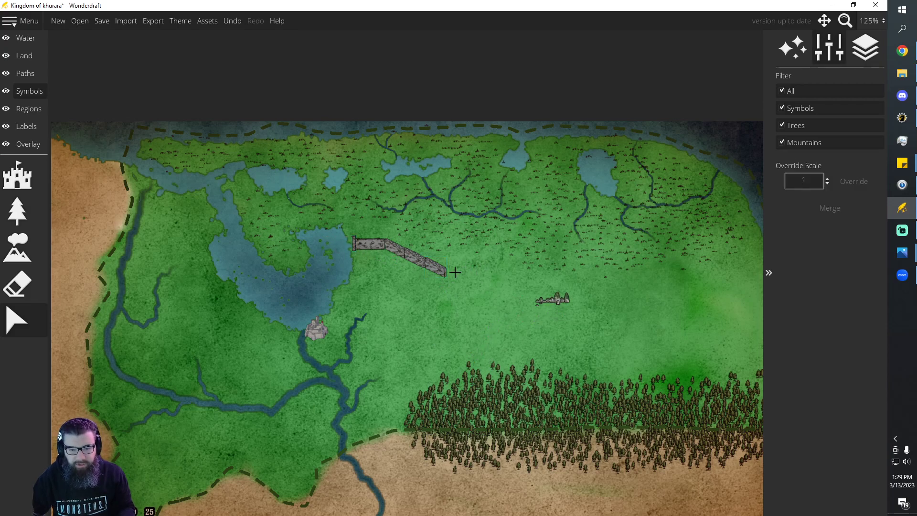
Place a single grey stone pillar at the southeast end of the sloping wall and align it with the last segment
left_click(354, 245)
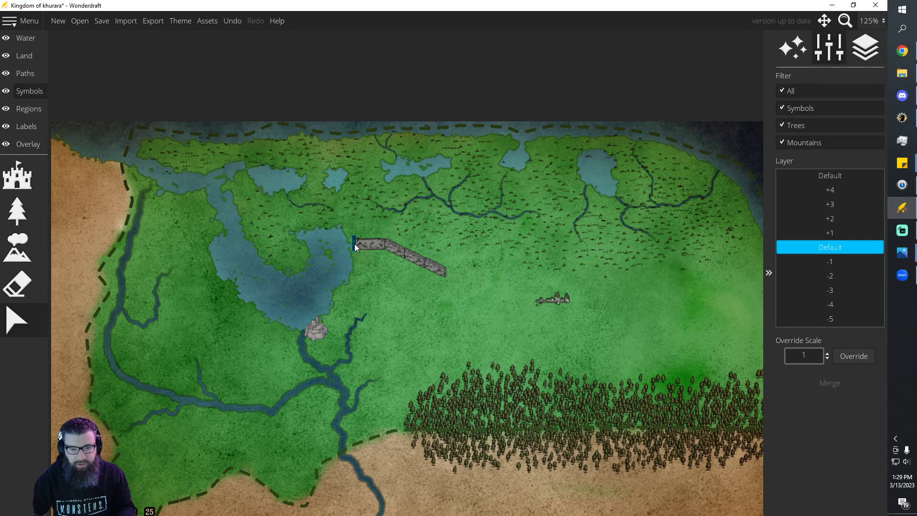
left_click(17, 176)
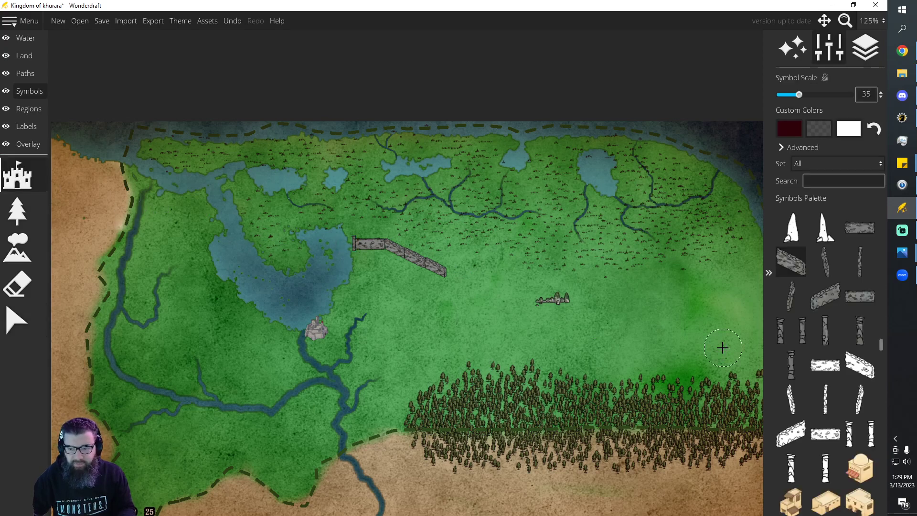
left_click(792, 366)
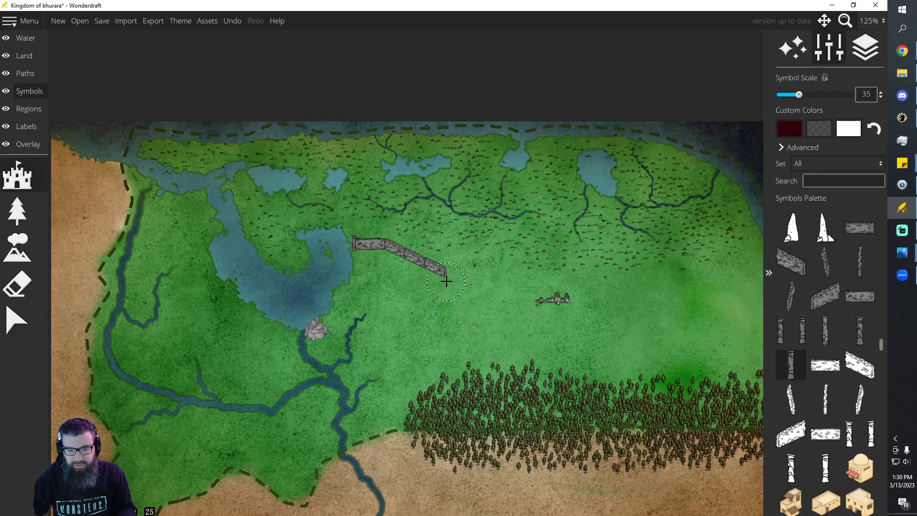
left_click(448, 274)
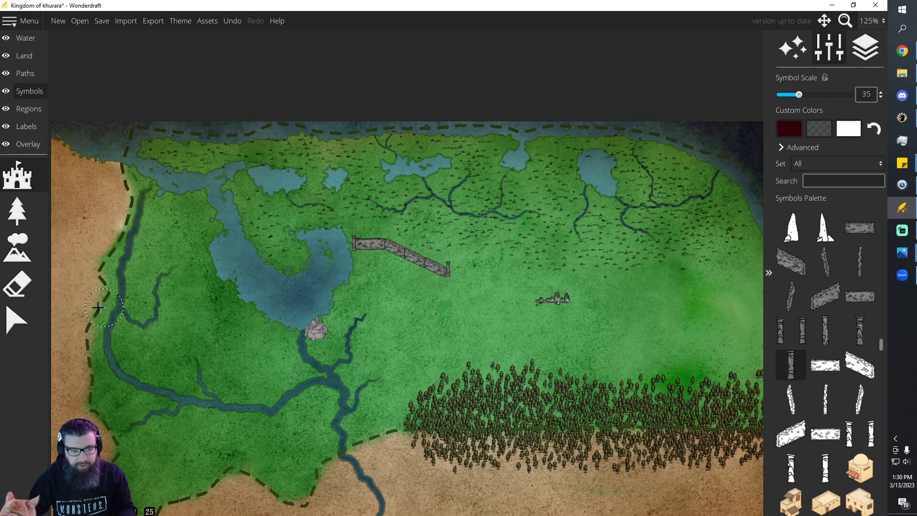
left_click(17, 320)
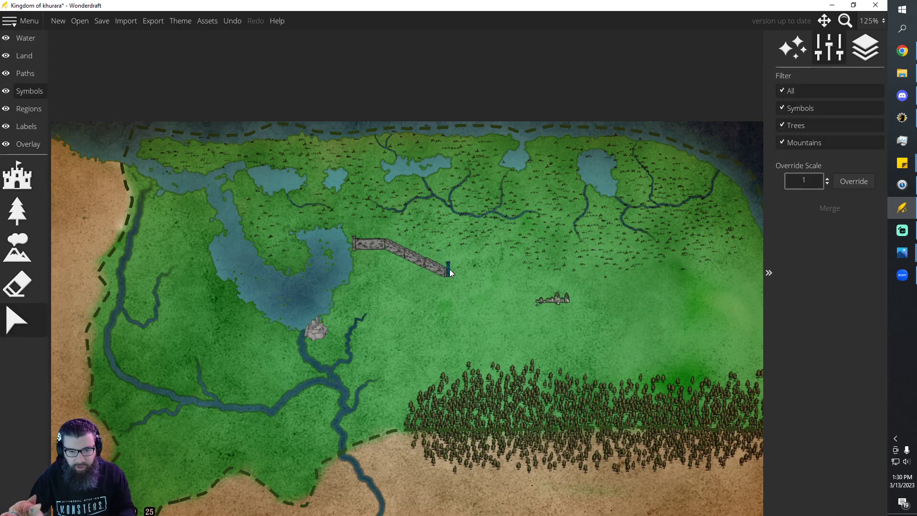
left_click(449, 269)
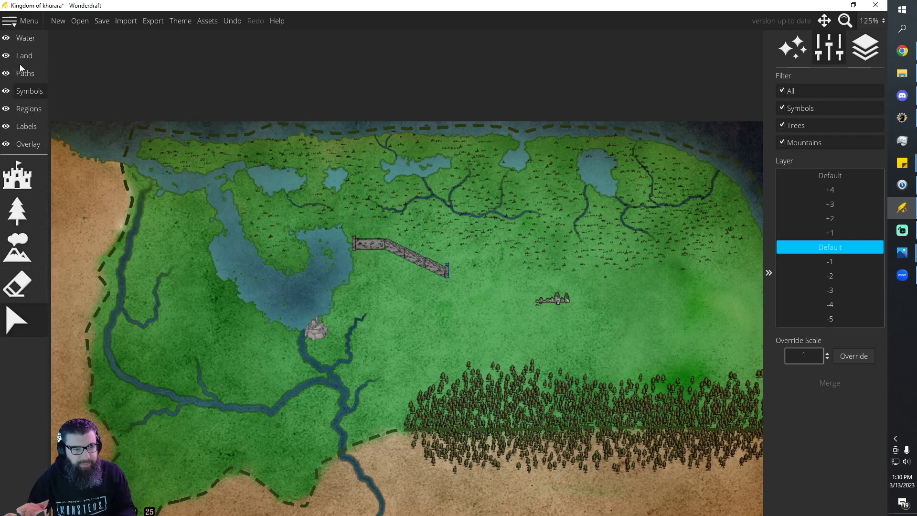
Place a stone wall segment rising to the northeast and join it to the end pillar of the sloping wall
left_click(25, 91)
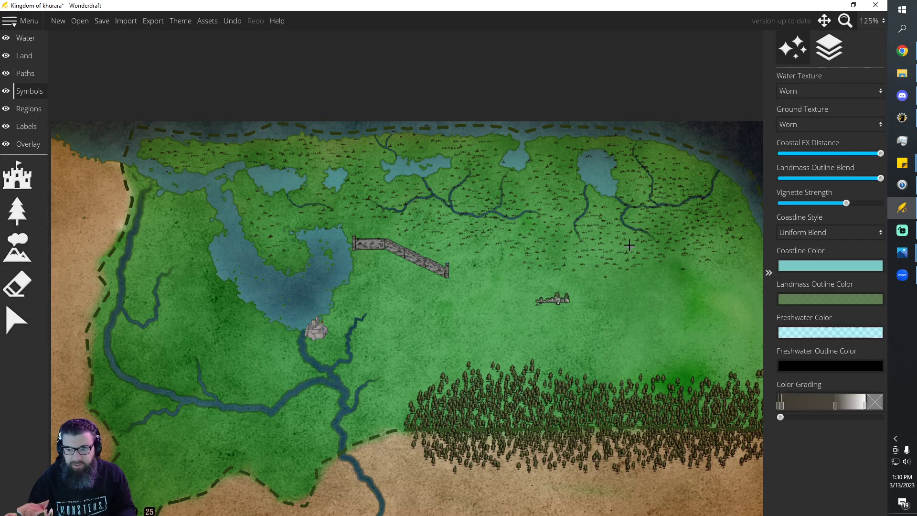
left_click(17, 175)
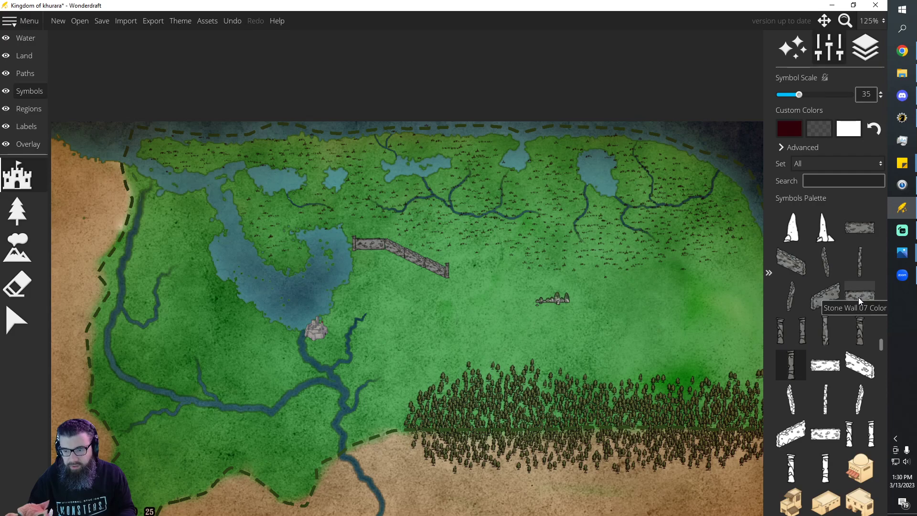
left_click(826, 296)
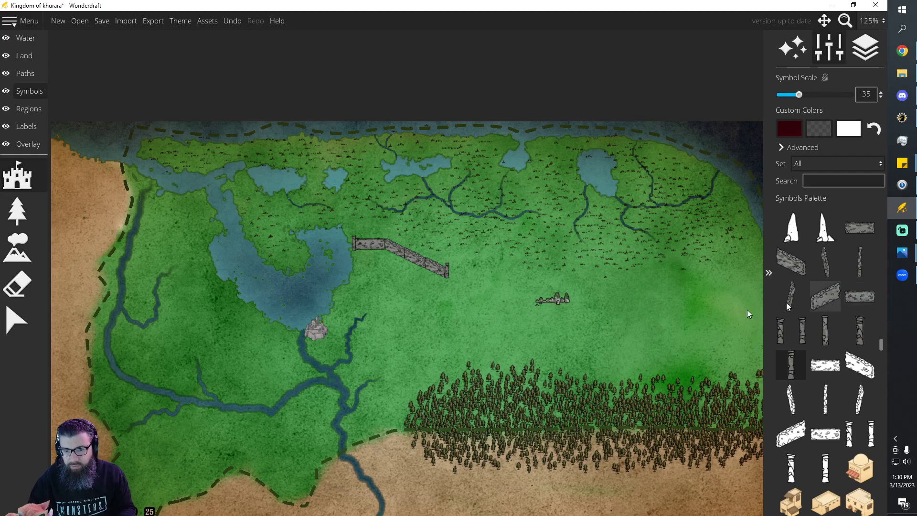
left_click(460, 272)
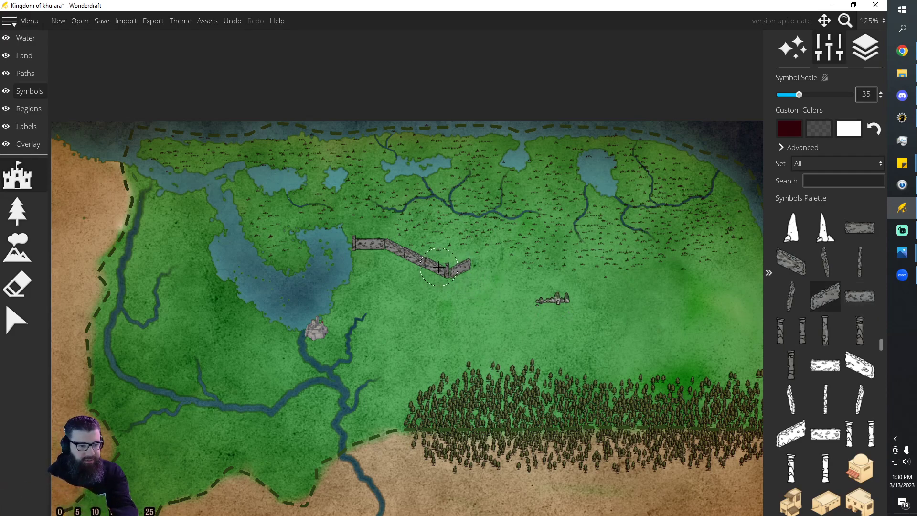
left_click(17, 319)
left_click(459, 268)
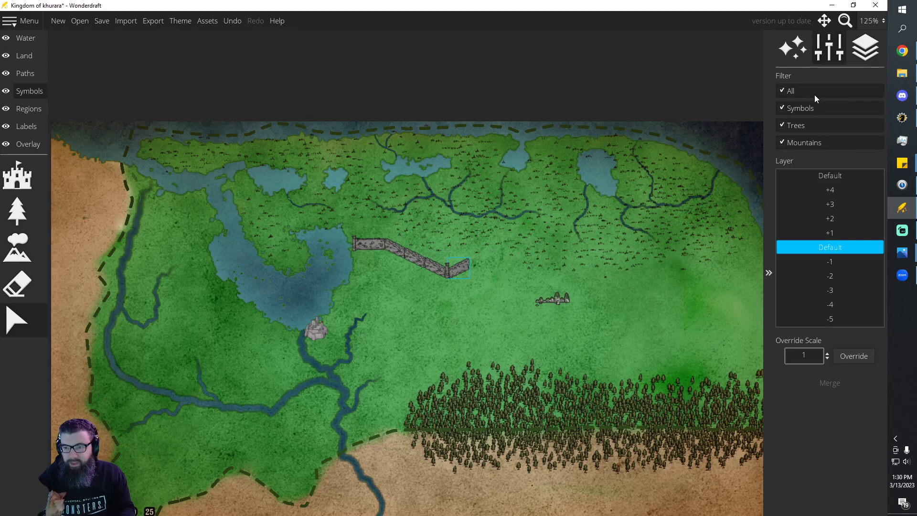
Place several straight Stone Wall 07 segments at scale 35 on the open grassland east and south of the wall
left_click(20, 179)
scroll(830, 334, "down", 1)
scroll(832, 331, "down", 5)
scroll(833, 330, "up", 5)
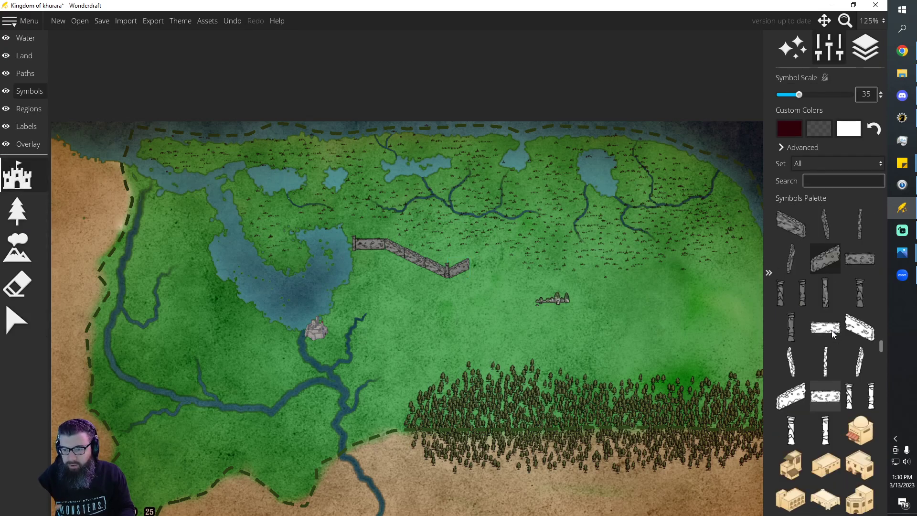
scroll(832, 330, "up", 1)
left_click(850, 296)
left_click(488, 262)
left_click(523, 266)
left_click(485, 299)
left_click(416, 303)
left_click(436, 325)
left_click(429, 338)
Join two straight segments to the wall's east end and move two spare ones into the group south of the wall
left_click(14, 319)
left_click_drag(493, 265, 511, 276)
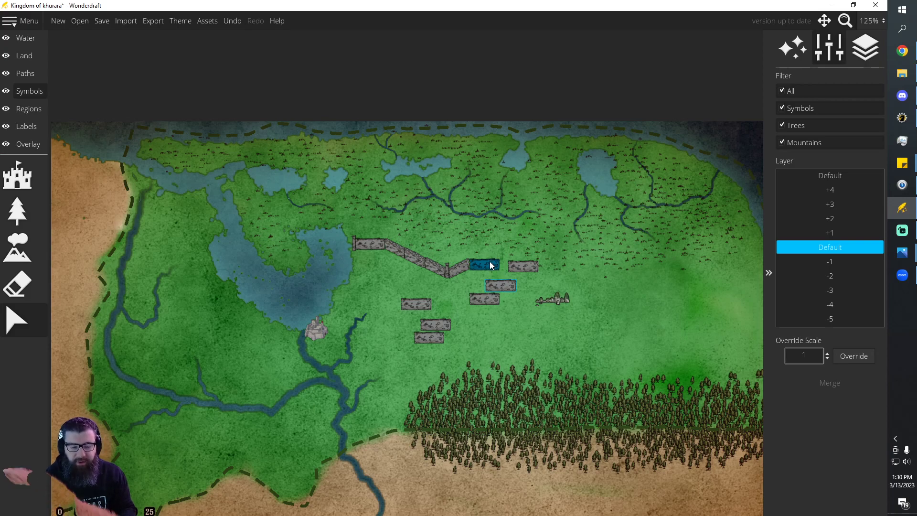
key("XF86AudioLowerVolume")
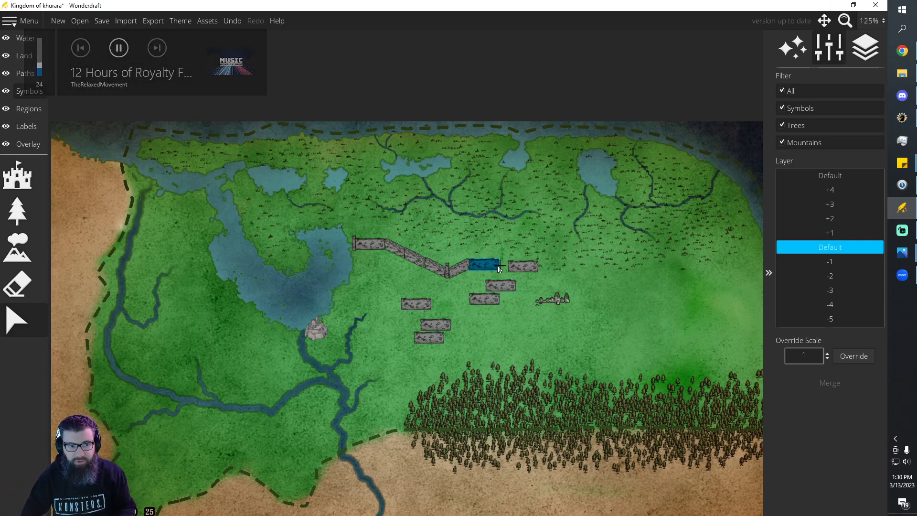
left_click_drag(529, 268, 520, 266)
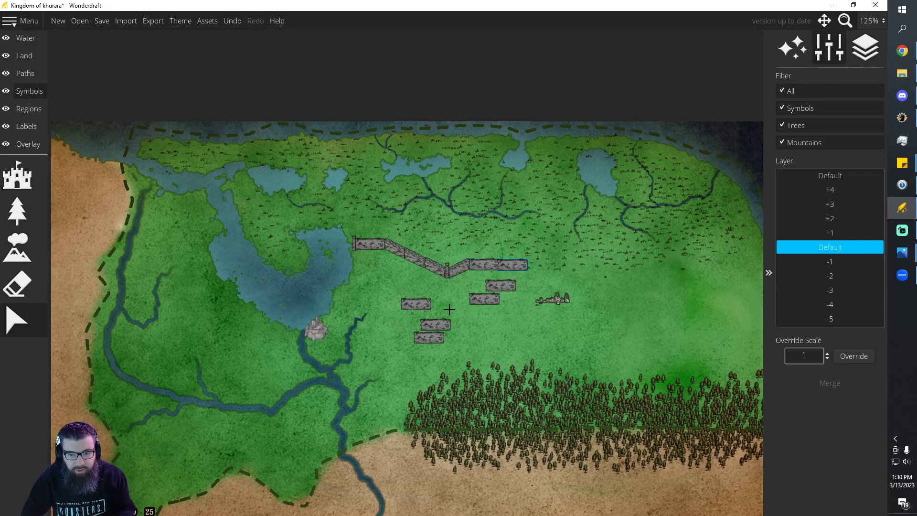
left_click_drag(485, 299, 462, 321)
left_click_drag(499, 285, 457, 302)
Lay out a row of six spare northeast-rising stone wall segments on the grassland just north of the forest
left_click(17, 177)
left_click(816, 294)
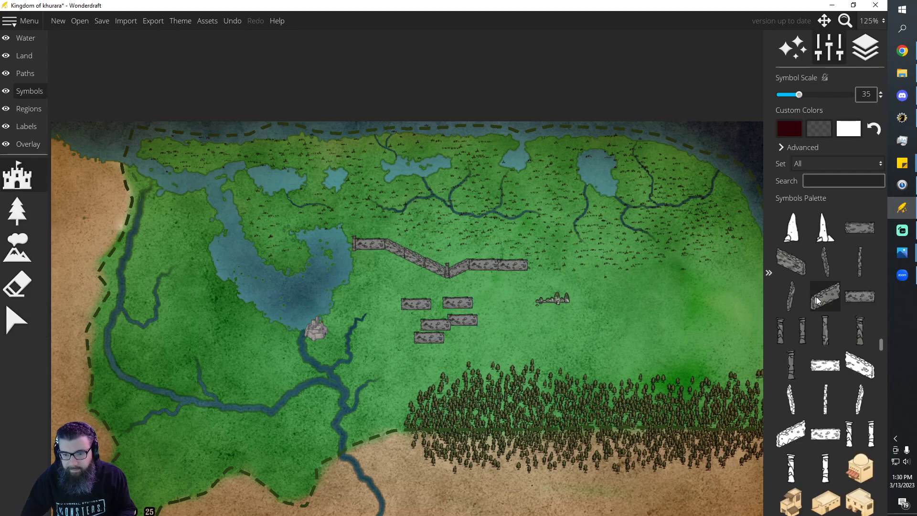
left_click(501, 342)
left_click_drag(540, 343, 661, 346)
Place several spare single stone pillars around the east end of the row of rising wall segments
left_click(791, 365)
left_click(704, 328)
left_click(685, 343)
left_click(666, 317)
left_click(627, 307)
left_click(628, 360)
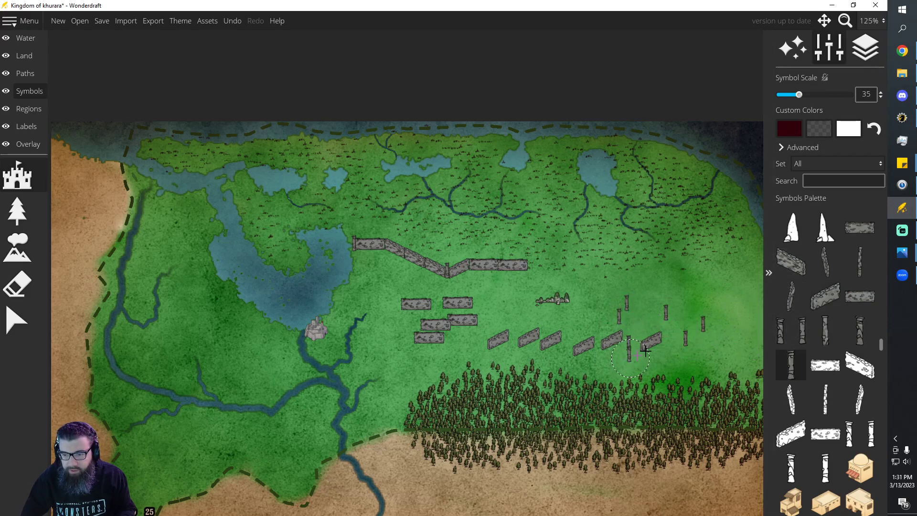
Place five spare southeast-sloping stone wall segments on the grassland east of the pillars
left_click(793, 265)
left_click(704, 304)
left_click(725, 333)
left_click(696, 343)
left_click(691, 321)
left_click(737, 308)
Set a spare pillar and a spare straight segment aside just south and southeast of the wall's east end
left_click(44, 322)
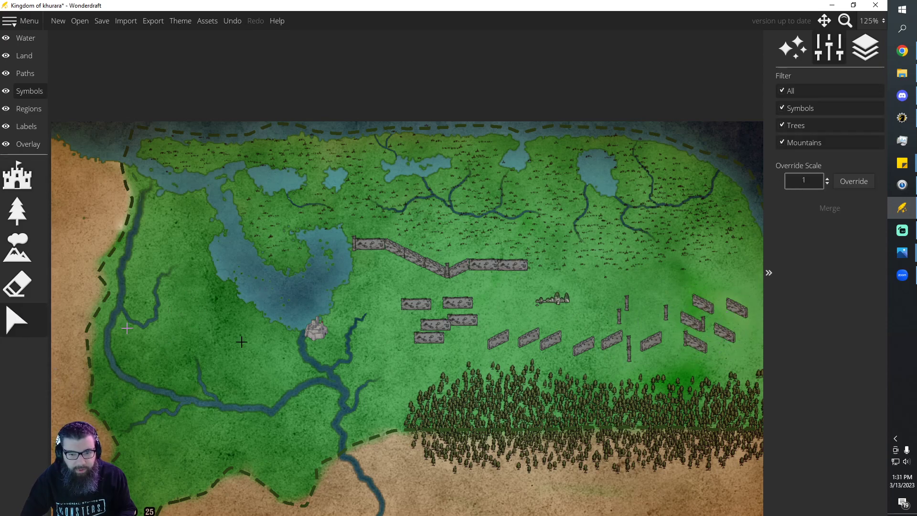
left_click(612, 340)
left_click(635, 342)
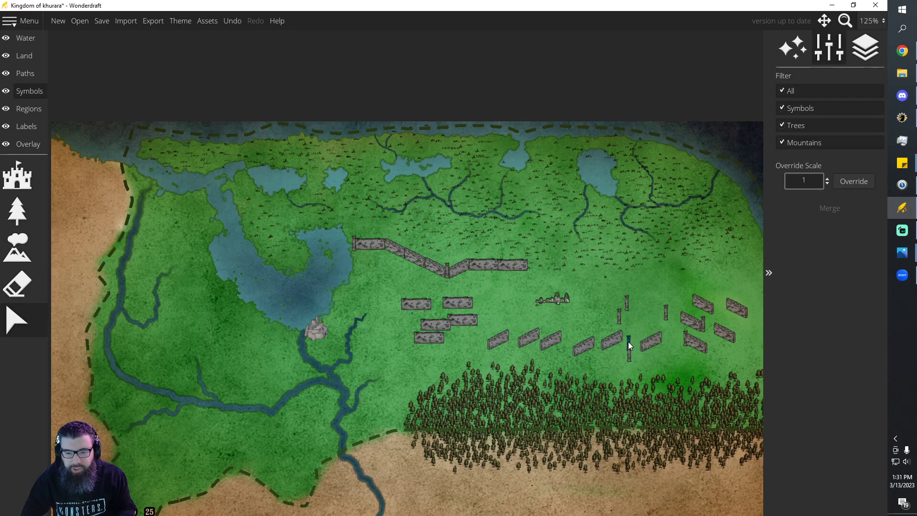
left_click_drag(631, 346, 516, 268)
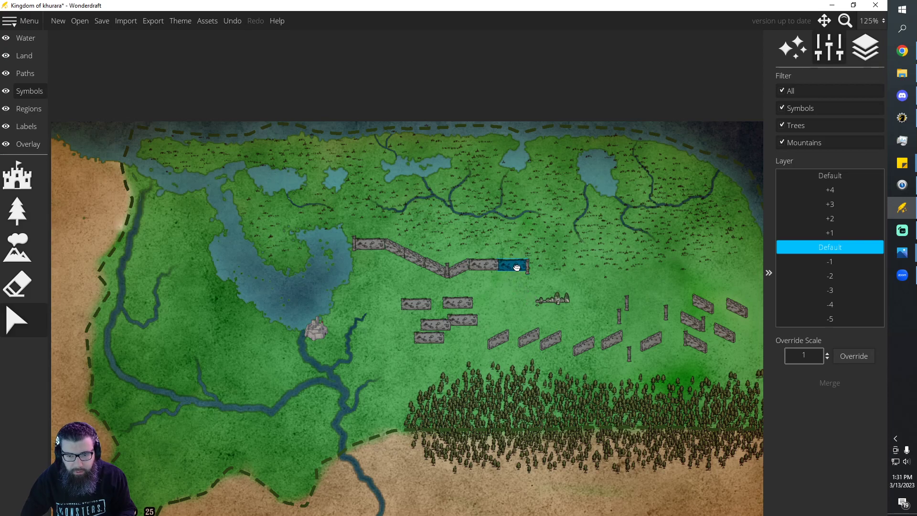
left_click_drag(531, 267, 580, 281)
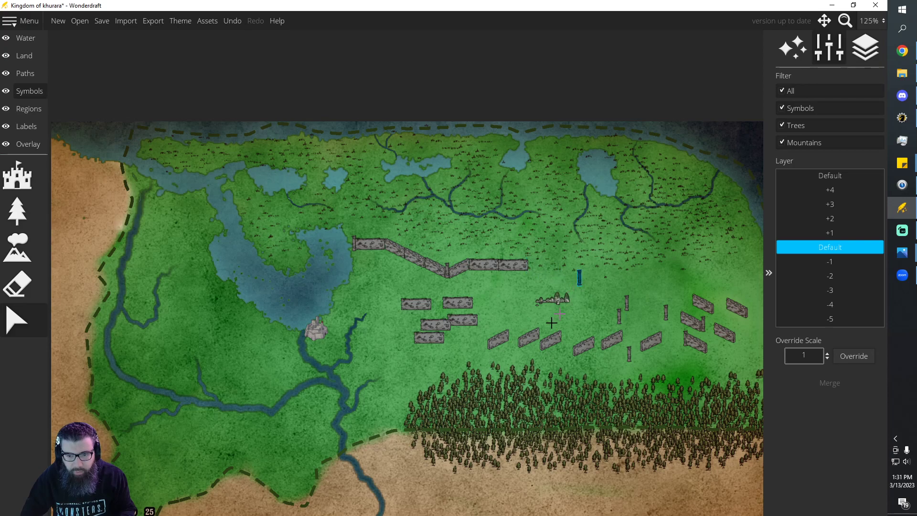
left_click_drag(471, 306, 500, 292)
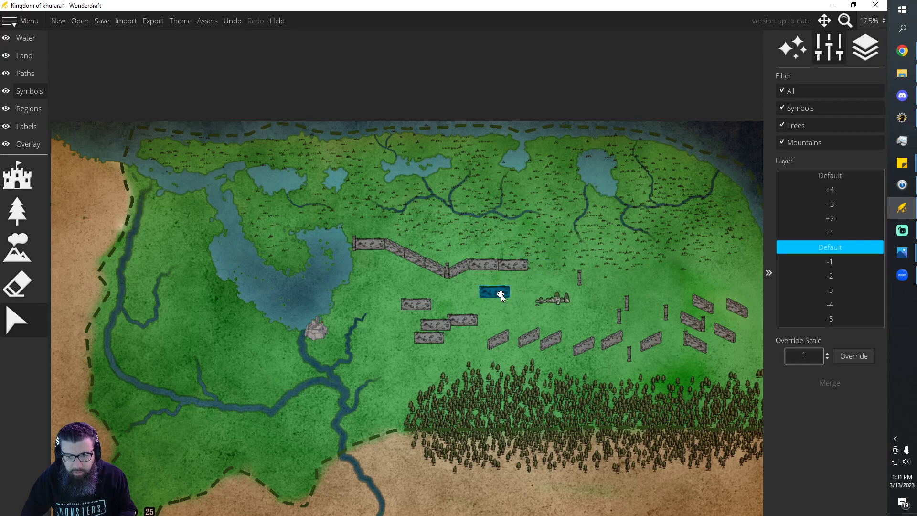
Extend the wall's east end with a southeast-sloping segment, a pillar and two straight segments
left_click_drag(703, 345, 555, 276)
left_click(578, 278)
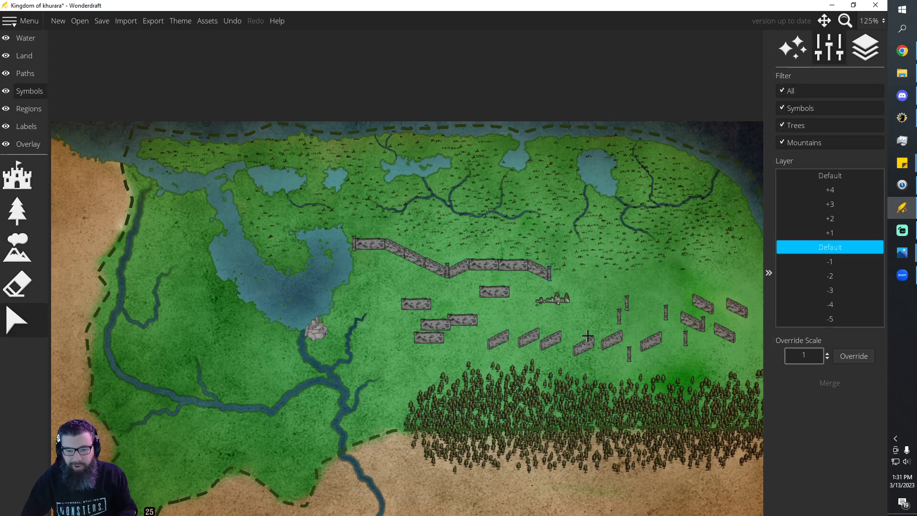
left_click_drag(455, 328, 594, 274)
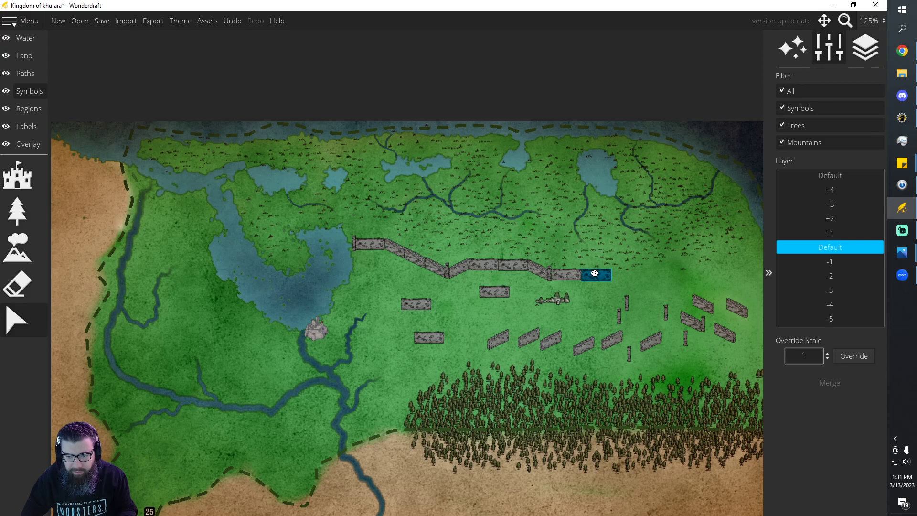
left_click(519, 314)
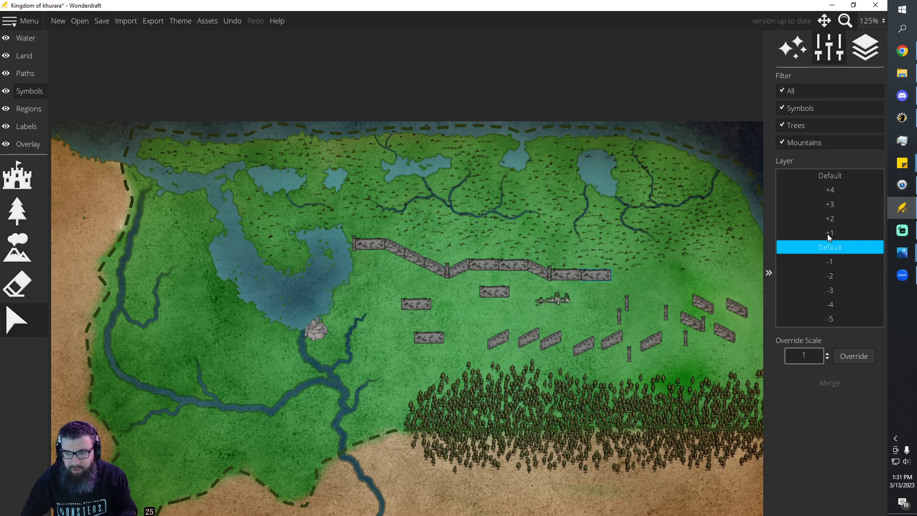
Place a Castle 2 symbol at scale 35 at the east end of the stone wall
left_click(17, 176)
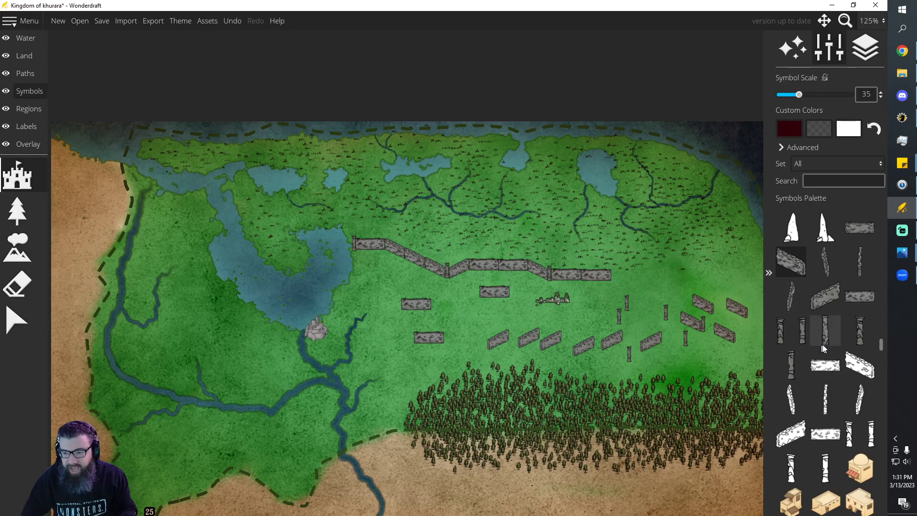
scroll(841, 332, "up", 5)
scroll(839, 337, "up", 5)
scroll(831, 403, "up", 5)
scroll(833, 392, "up", 5)
scroll(833, 388, "up", 3)
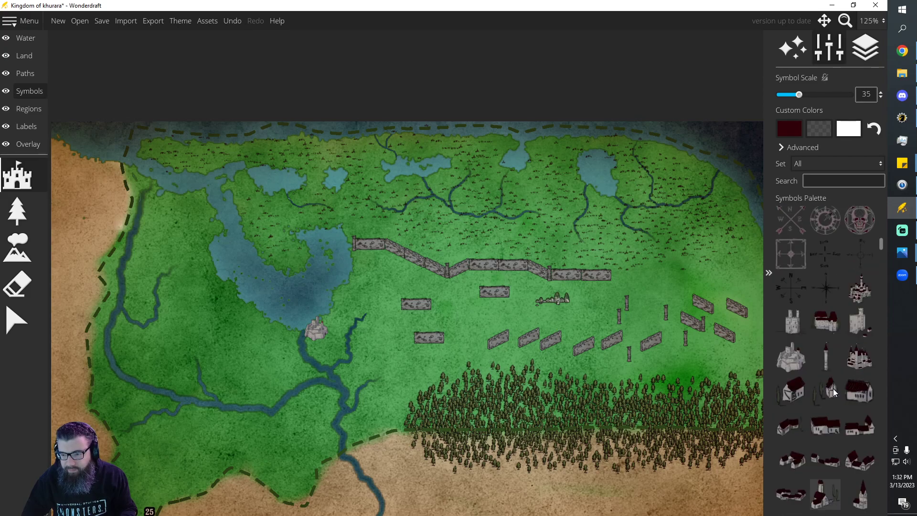
scroll(812, 341, "down", 1)
left_click(791, 286)
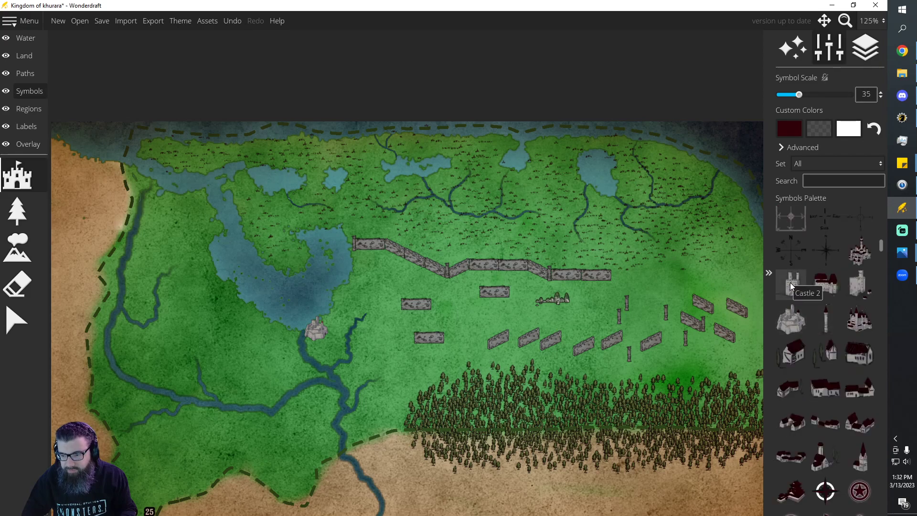
left_click(622, 270)
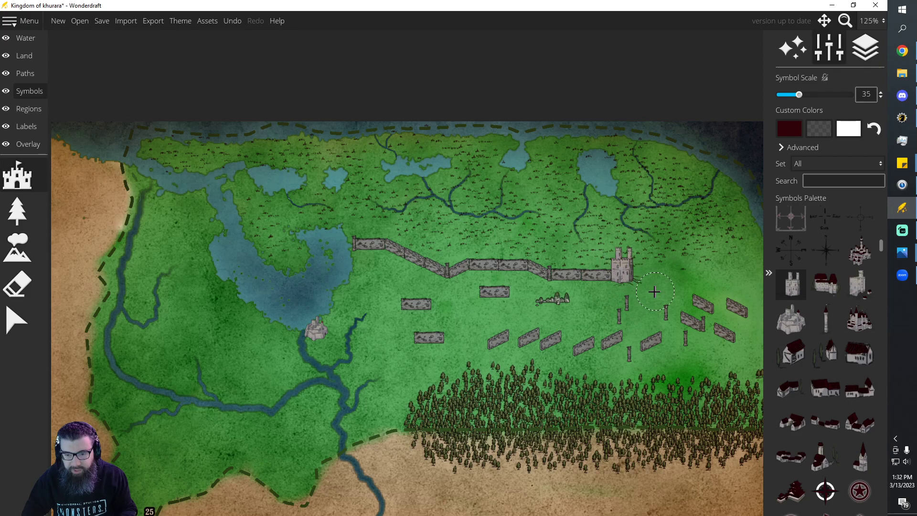
Move the new castle west onto the joint between the wall's two straight segments, clearing the end segments out of the way
left_click(17, 320)
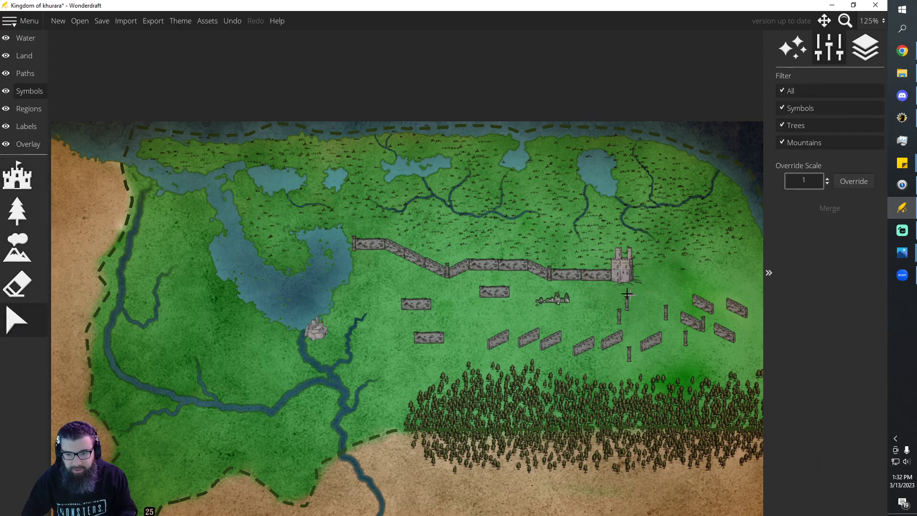
left_click(621, 280)
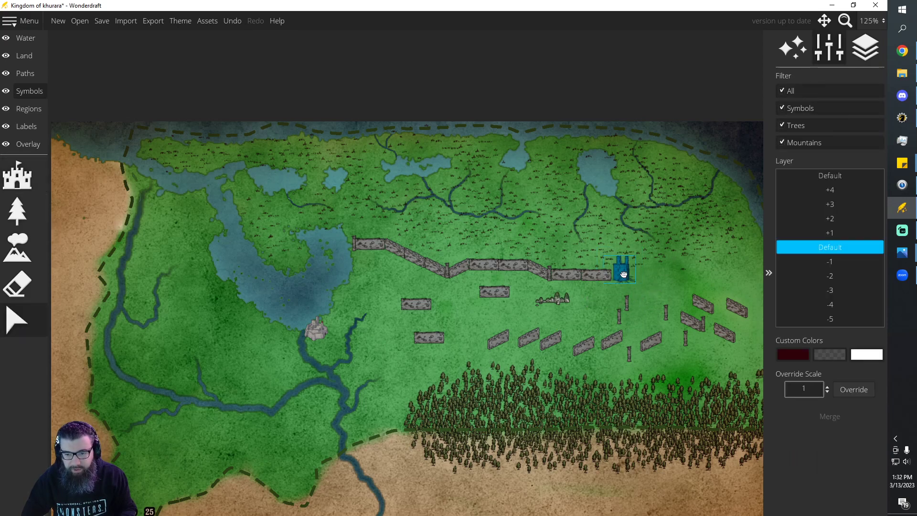
left_click_drag(627, 277, 599, 284)
left_click(566, 277)
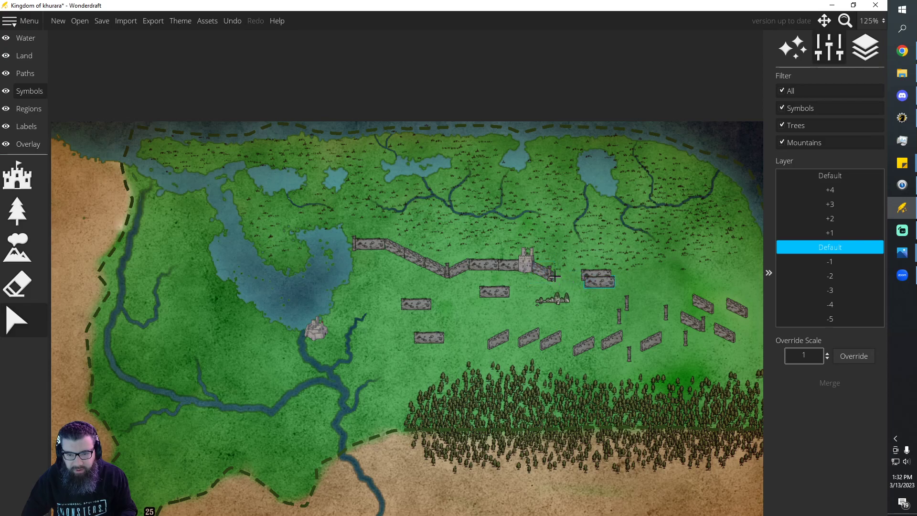
mouse_move(524, 268)
left_mouse_down()
mouse_move(497, 266)
mouse_move(535, 272)
left_mouse_up()
left_click(570, 283)
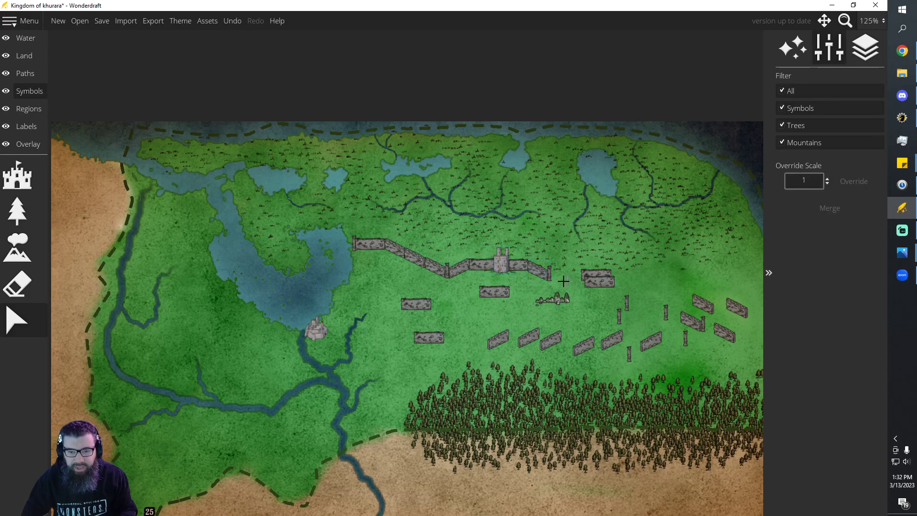
left_click(503, 266)
left_click_drag(504, 266, 504, 265)
left_click(556, 276)
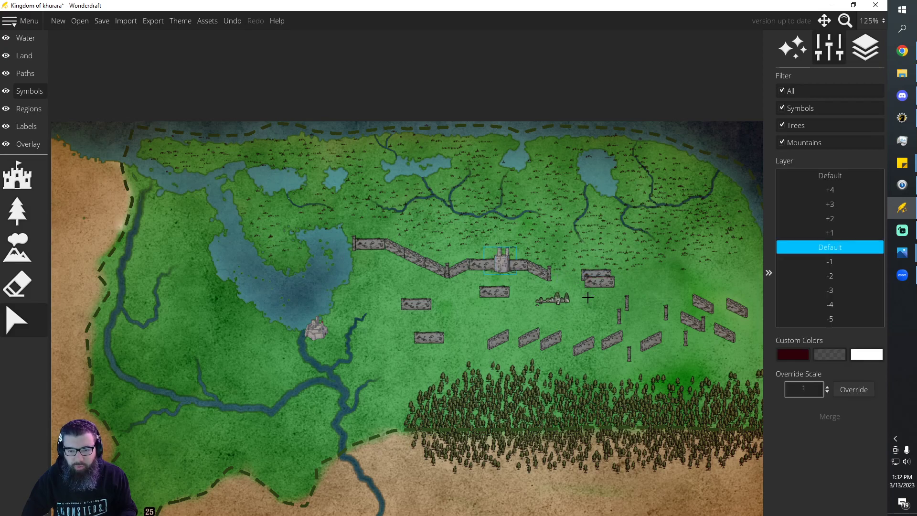
Rejoin the two displaced straight segments to the wall, end to end from its easternmost pillar
left_click(592, 276)
mouse_move(586, 273)
left_mouse_down()
mouse_move(564, 273)
mouse_move(592, 275)
left_mouse_up()
left_click(597, 280)
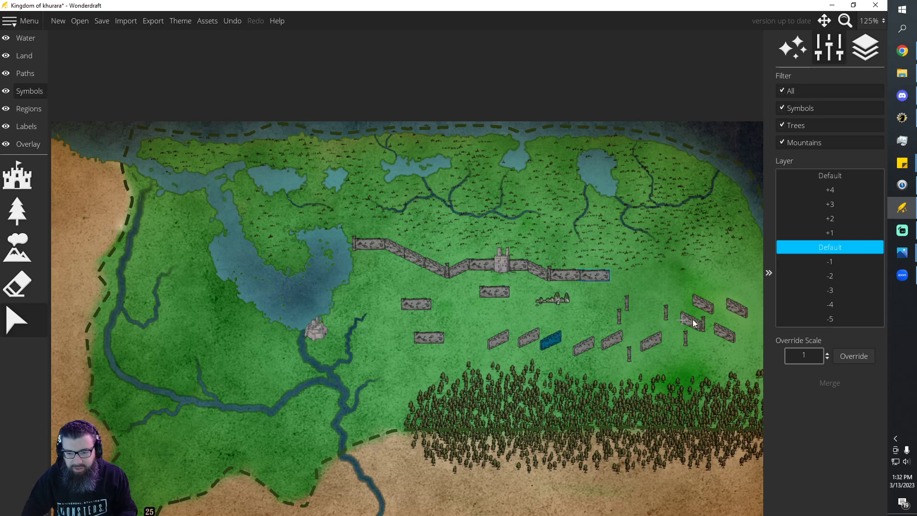
Continue the wall east with a third straight segment and a northeast-rising segment capped by a pillar
left_click_drag(426, 311, 624, 278)
left_click_drag(588, 351, 650, 273)
left_click_drag(618, 318, 664, 269)
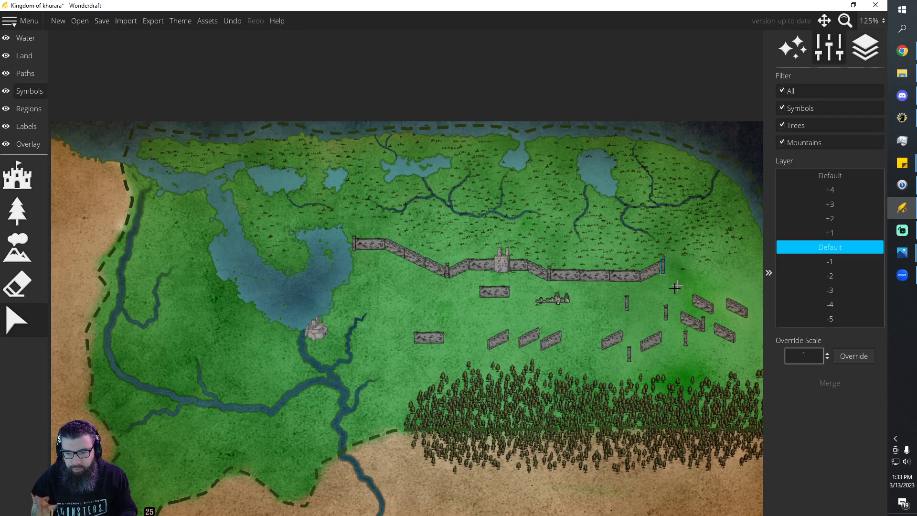
left_click(692, 312)
left_click(664, 269)
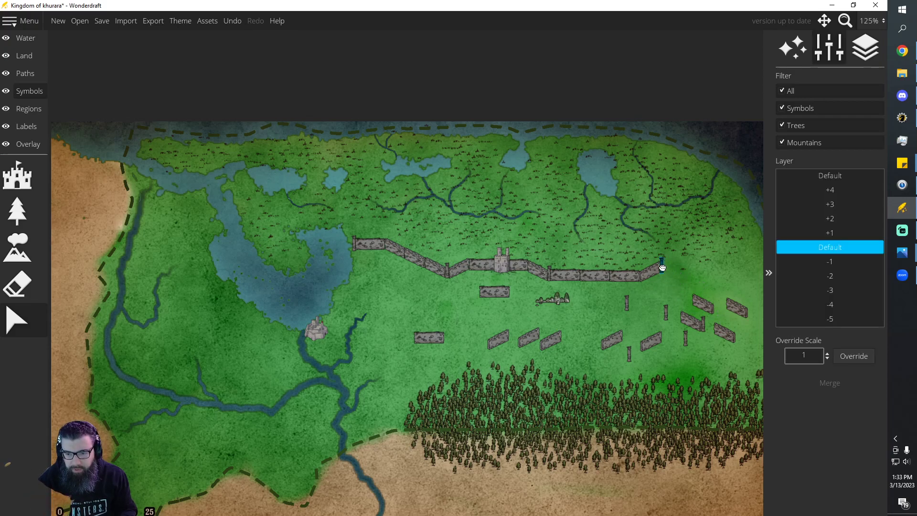
Join the last two spare straight segments to the wall east of its newest pillar and align them
left_click(429, 337)
left_click_drag(429, 337, 678, 267)
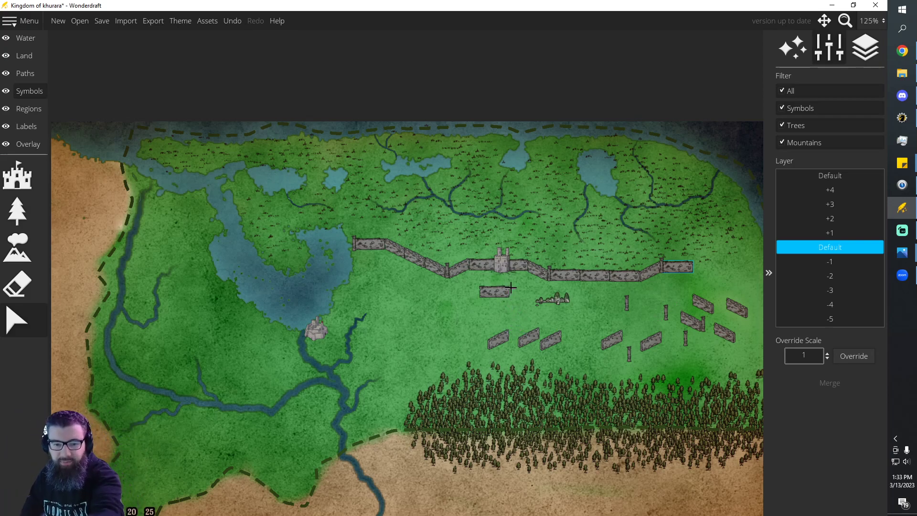
left_click_drag(497, 294, 708, 267)
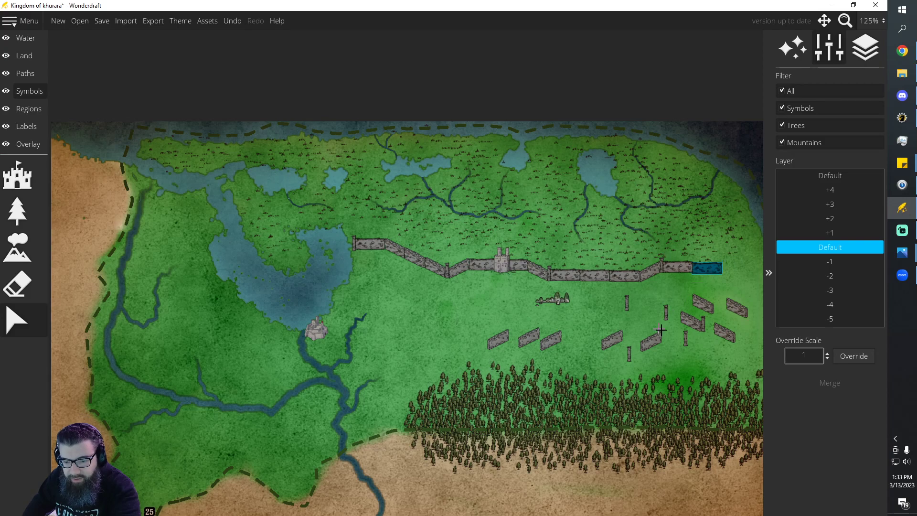
key("Delete")
key("ctrl+z")
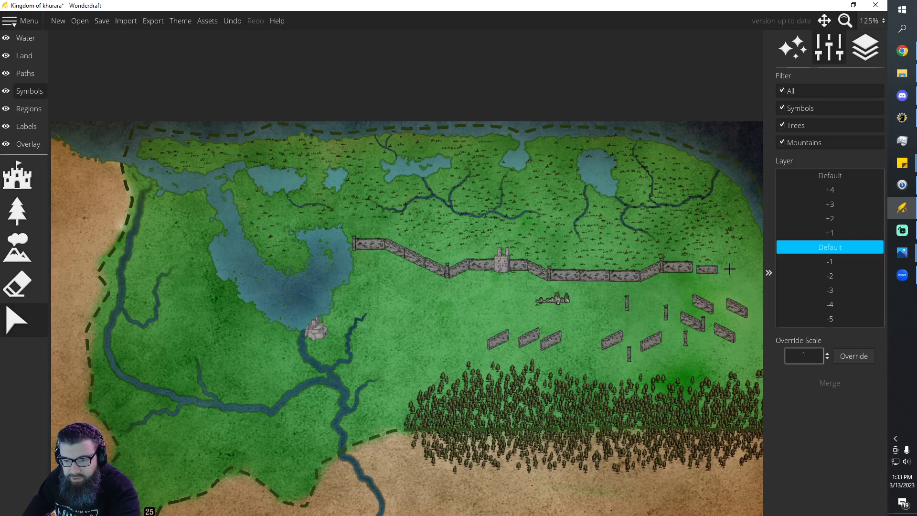
left_click_drag(704, 264, 706, 263)
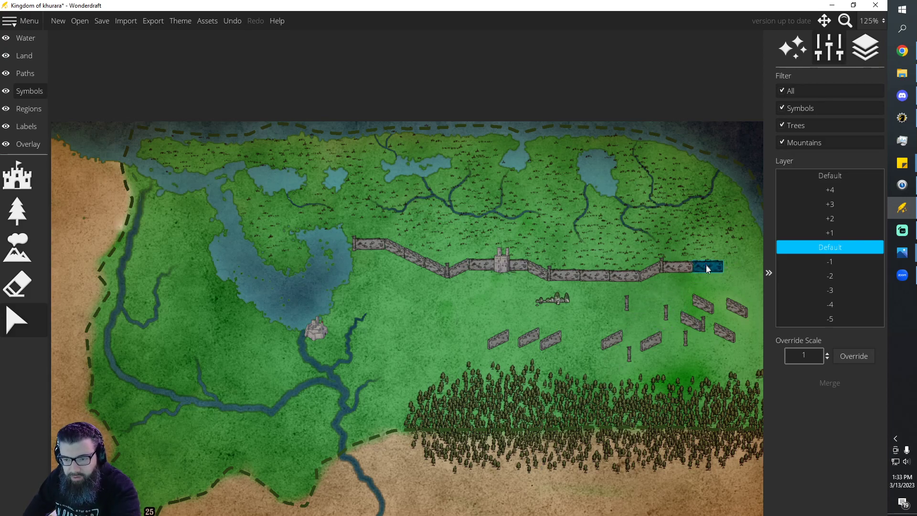
Finish the wall at the east coast with two northeast-rising segments and an end pillar
scroll(712, 271, "down", 1)
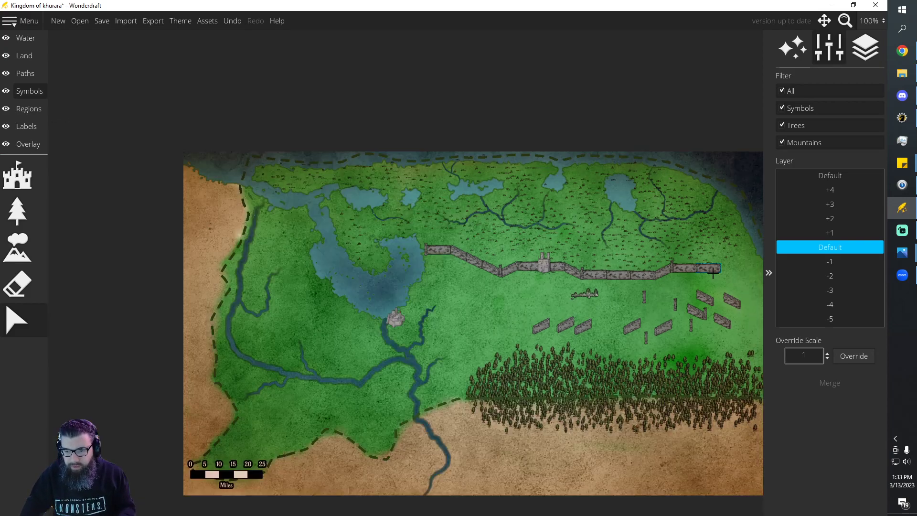
scroll(752, 273, "up", 3)
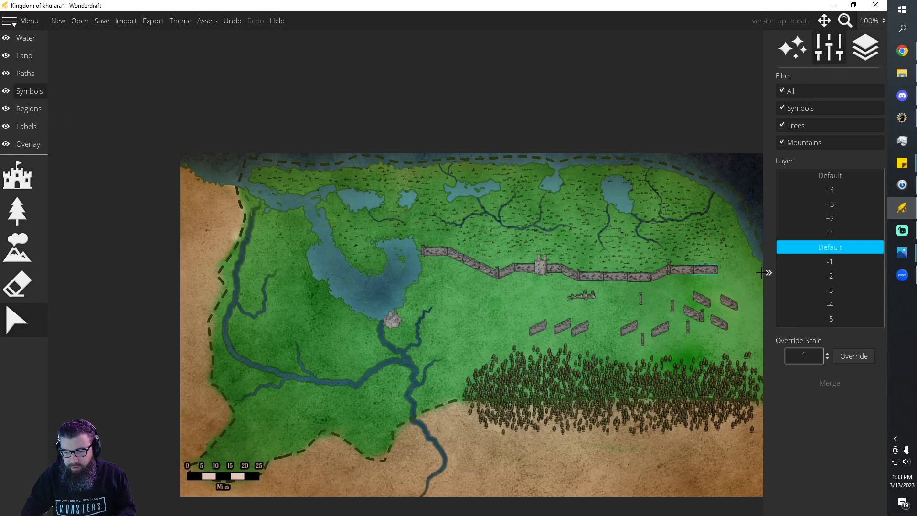
scroll(752, 273, "up", 4)
scroll(745, 274, "down", 10)
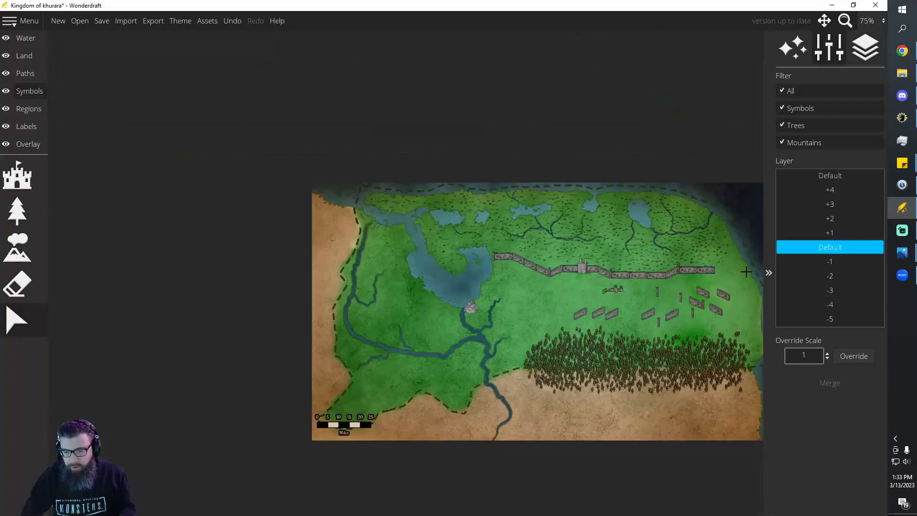
scroll(755, 278, "up", 8)
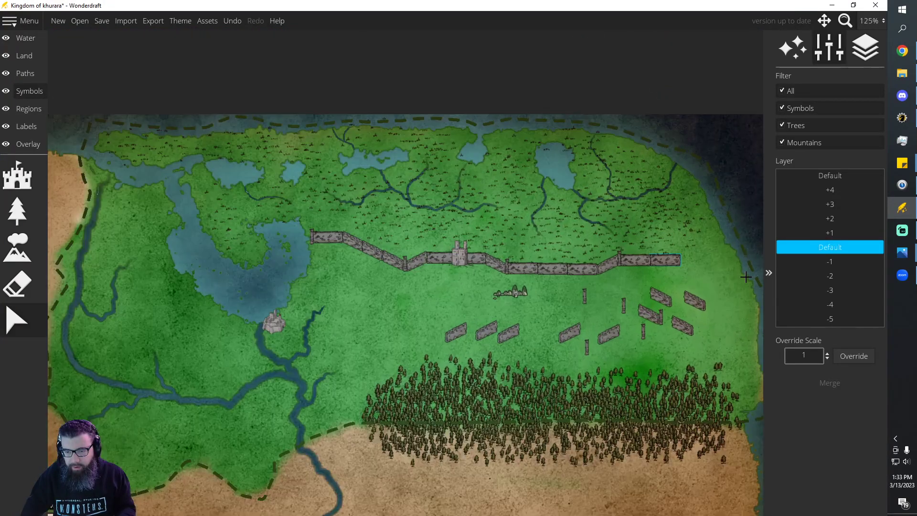
scroll(759, 267, "down", 4)
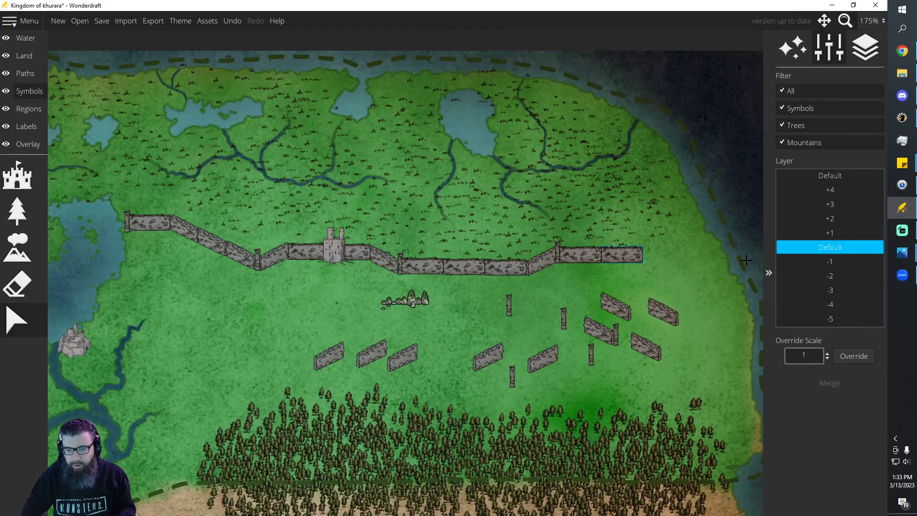
scroll(746, 262, "up", 1)
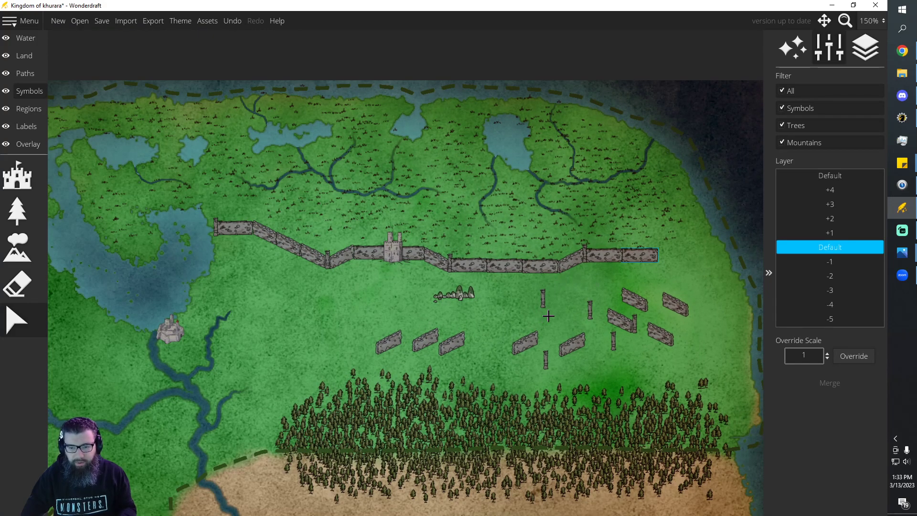
left_click_drag(566, 346, 697, 238)
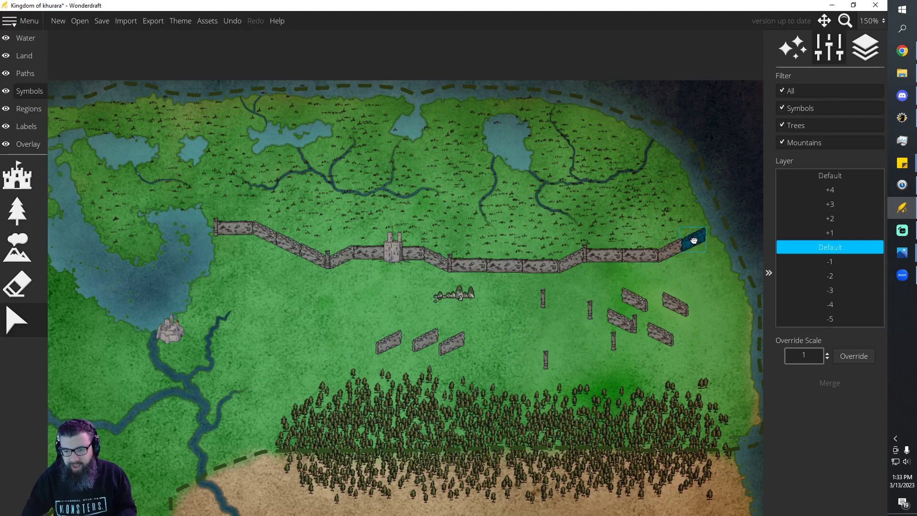
left_click_drag(613, 335, 707, 230)
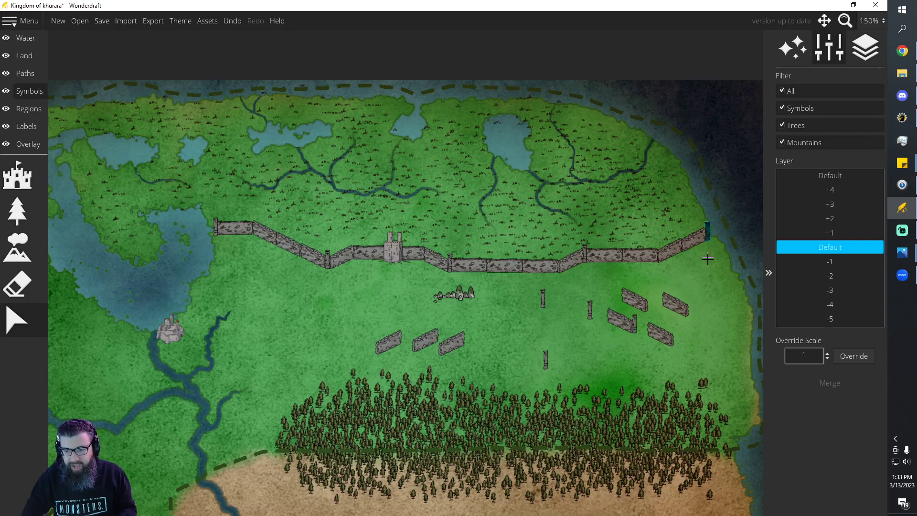
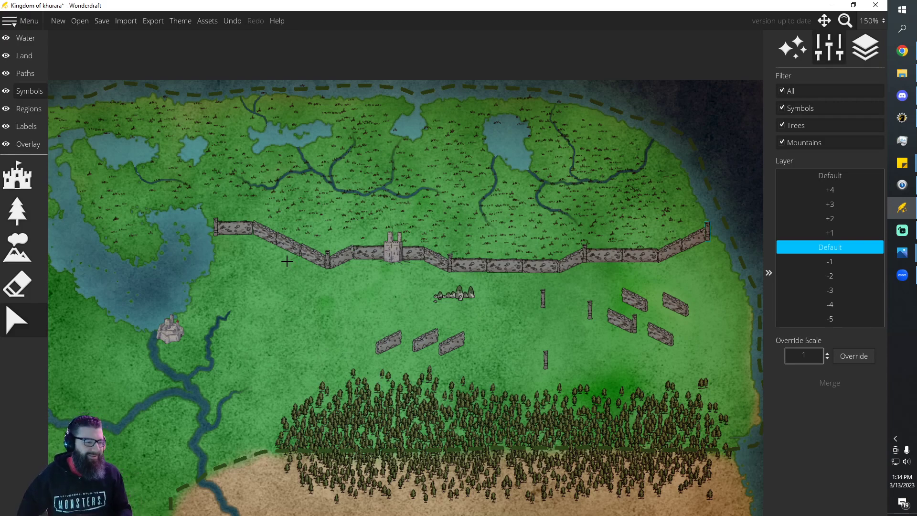
Move the small standalone symbol south of the wall southeast, to the grassland beside the three spare rising segments
left_click(295, 254)
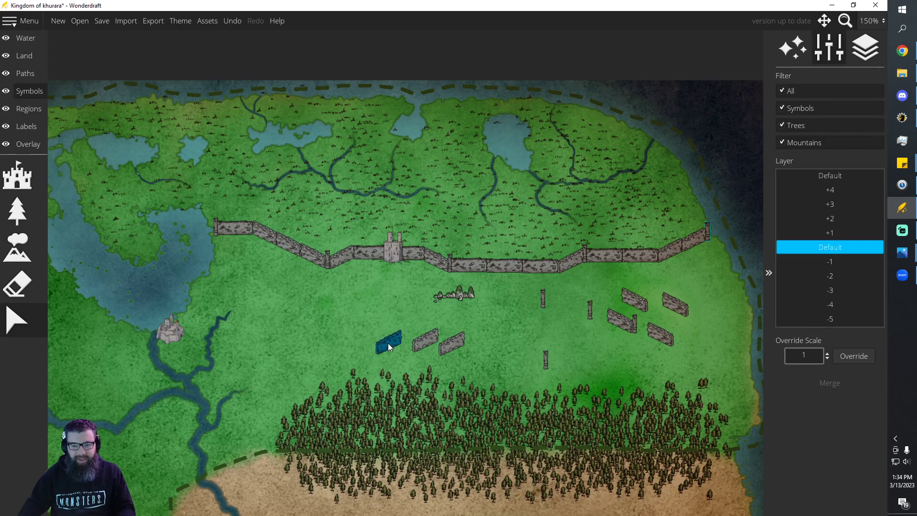
left_click(466, 302)
left_click_drag(466, 302, 494, 327)
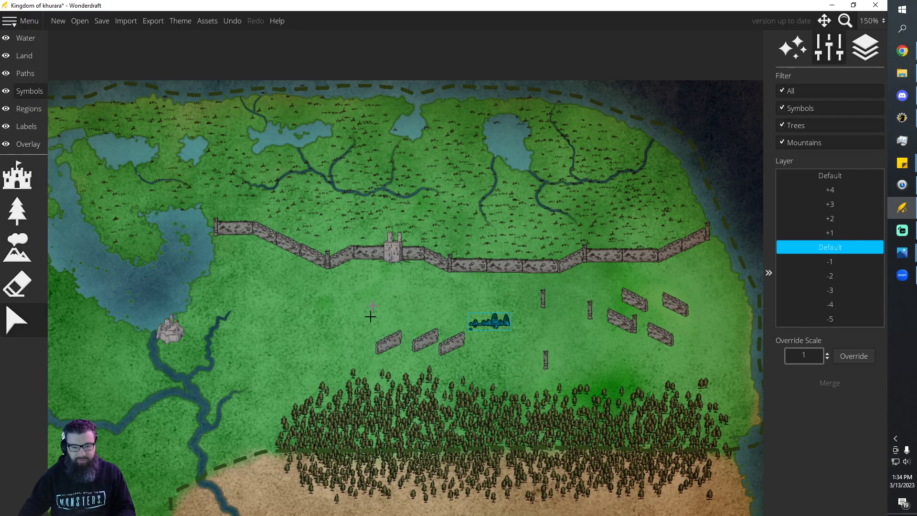
Delete the four spare southeast-sloping wall segments and the pillar among them from the eastern grassland south of the wall
left_click(633, 300)
key("Delete")
left_click(683, 312)
key("Delete")
left_click(660, 334)
key("Delete")
left_click(622, 319)
key("Delete")
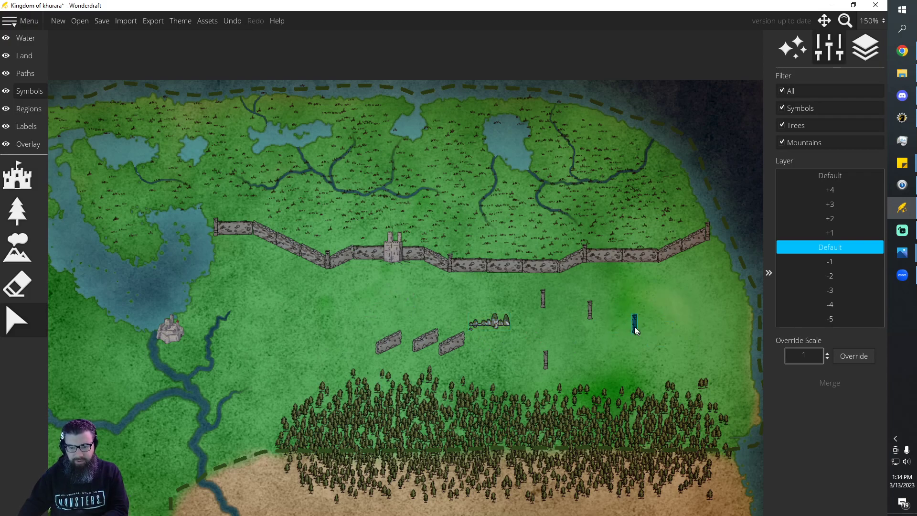
key("Delete")
Delete the remaining spare symbols between the wall and the forest: three rising segments, the pillars and the small standalone symbol
left_click_drag(341, 364, 643, 287)
key("Delete")
key("Delete")
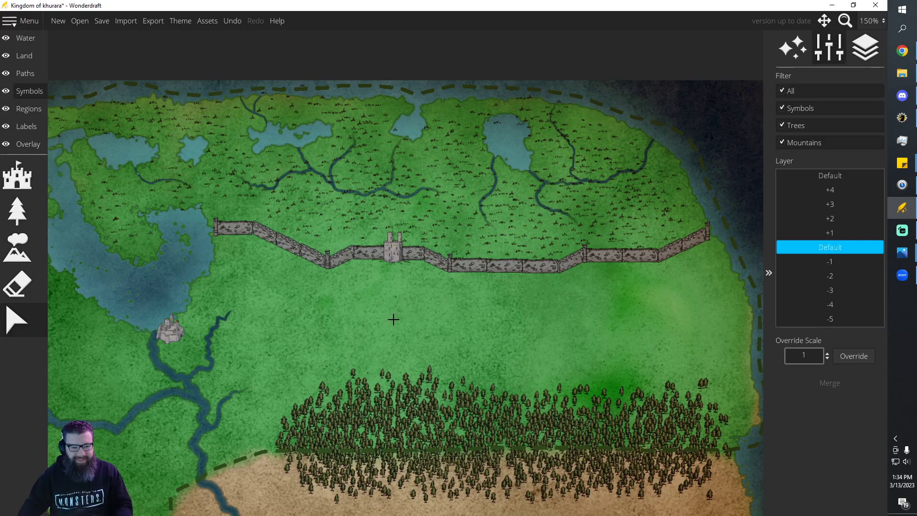
Paint a snow-capped-style mountain range at symbol scale 25 across the sandy land just south of the southwestern border
scroll(393, 317, "down", 3)
scroll(277, 302, "up", 1)
scroll(275, 300, "down", 1)
scroll(282, 301, "up", 1)
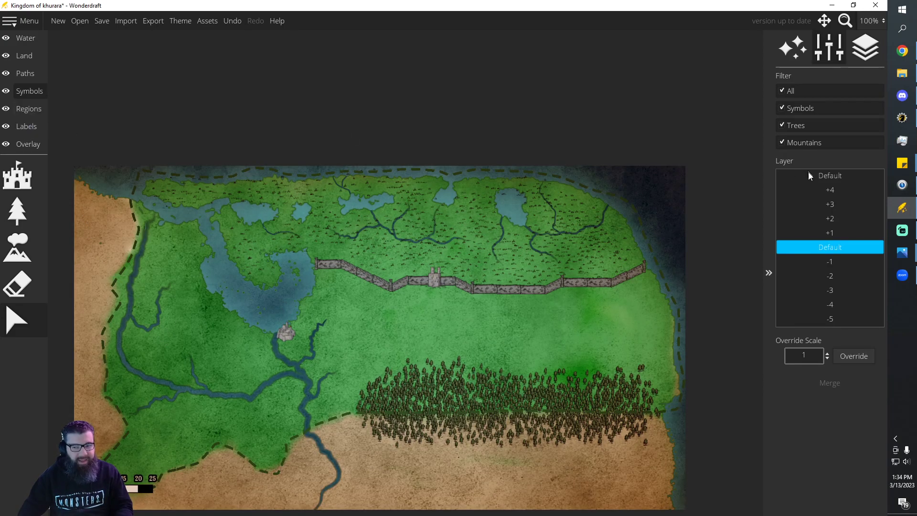
left_click(18, 175)
scroll(829, 297, "down", 15)
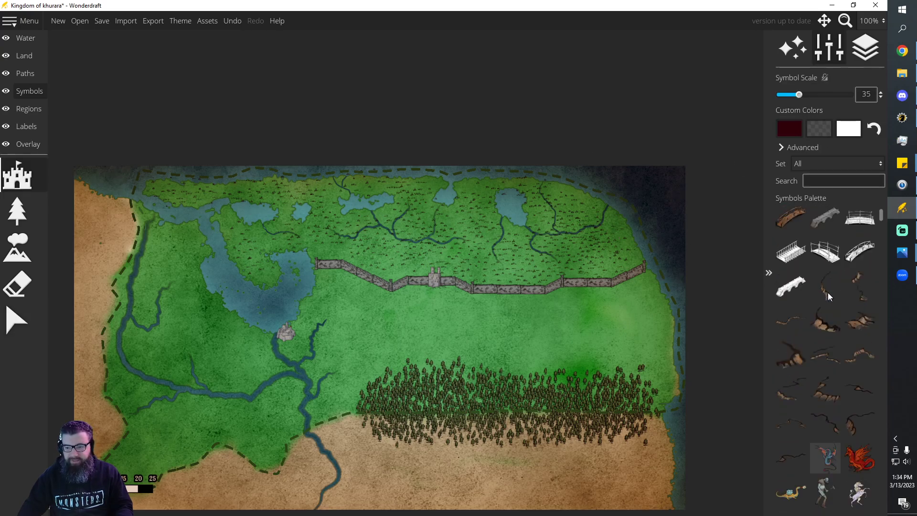
left_click(17, 210)
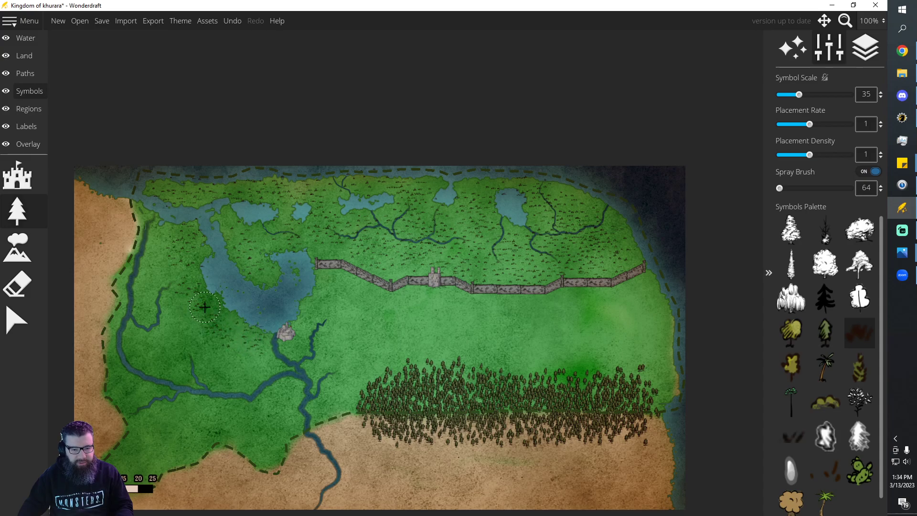
left_click(15, 259)
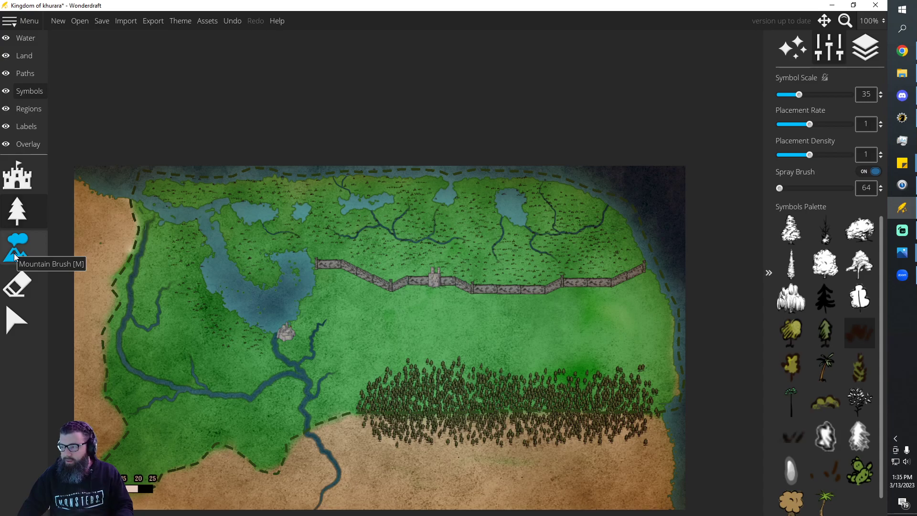
left_click(14, 259)
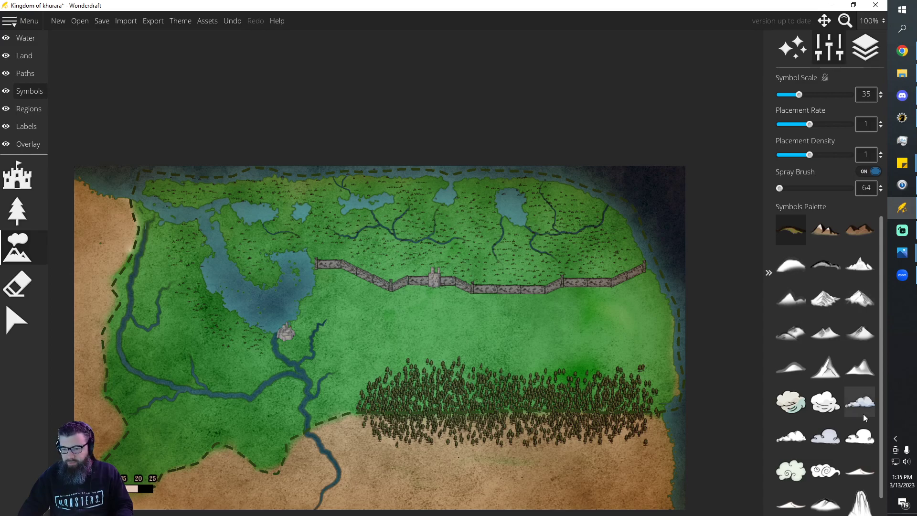
left_click(823, 293)
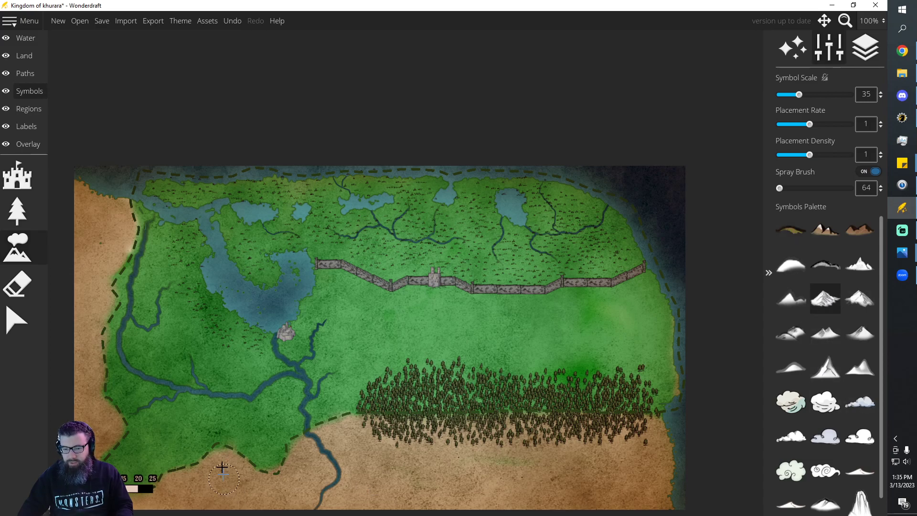
key("ctrl+z")
scroll(227, 478, "down", 2)
left_click(215, 469)
mouse_move(215, 468)
left_mouse_down()
mouse_move(173, 491)
mouse_move(238, 472)
mouse_move(235, 480)
mouse_move(270, 495)
mouse_move(138, 507)
left_mouse_up()
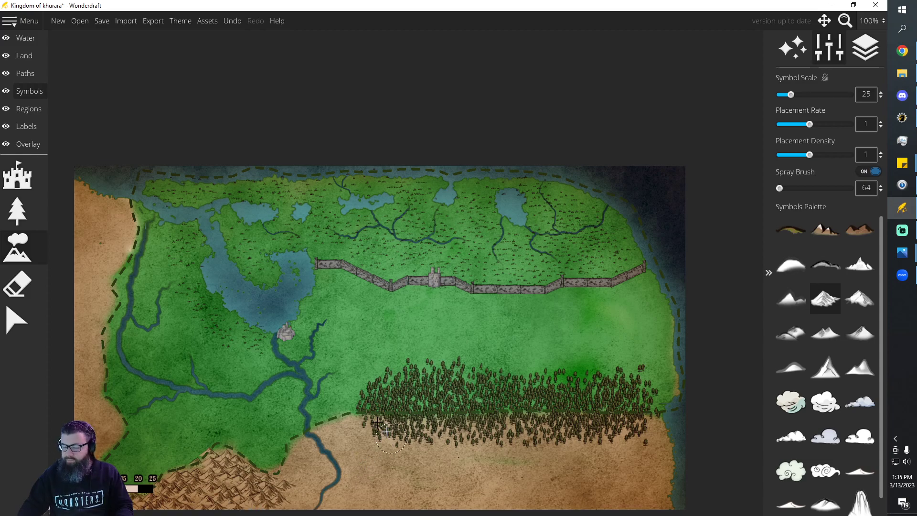
Draw two short width 6 river branches from the western sandy land across the border into the long western river
key("alt+Tab")
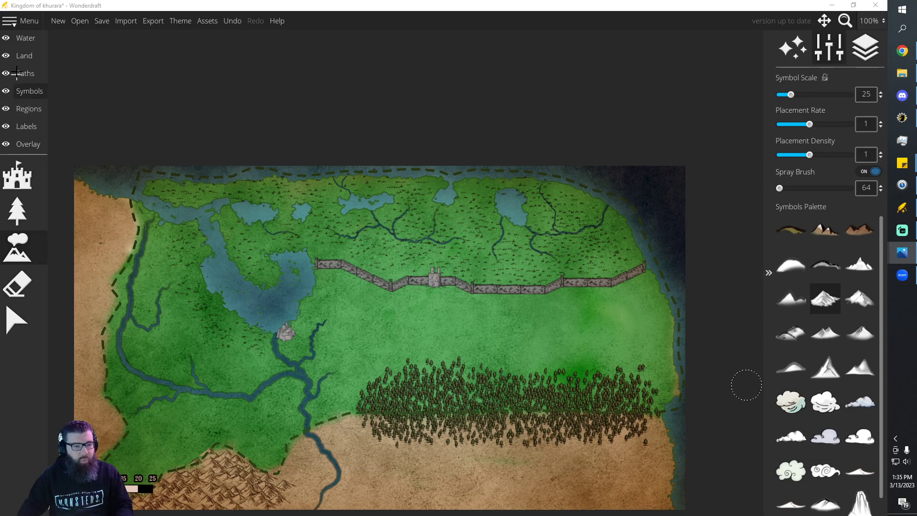
left_click(26, 38)
left_click(17, 211)
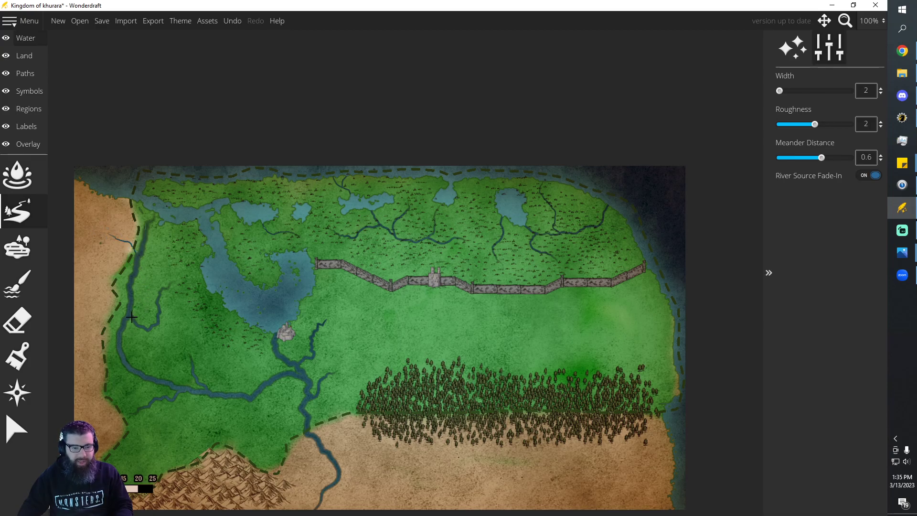
key("ctrl+z")
left_click_drag(98, 222, 134, 252)
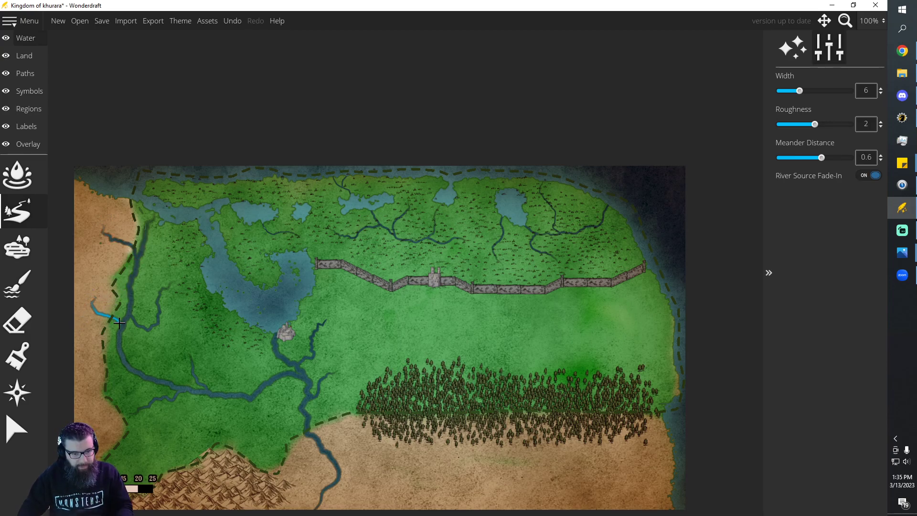
left_click_drag(121, 325, 121, 324)
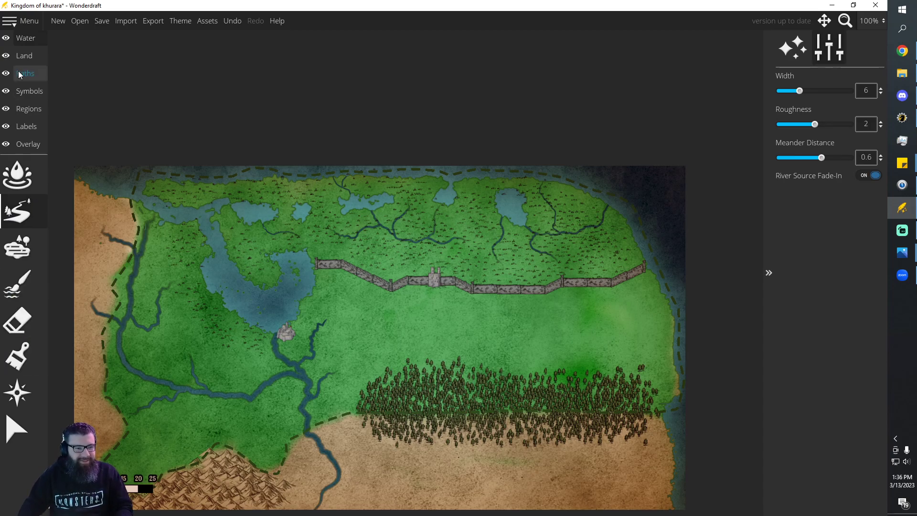
Place four dead tree symbols in the northern grassland among the lakes and river branches north of the wall
left_click(24, 58)
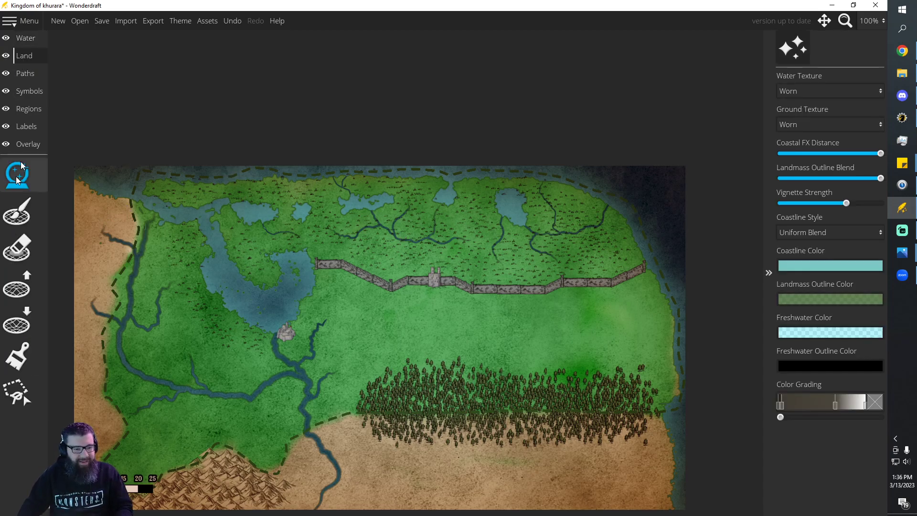
left_click(29, 91)
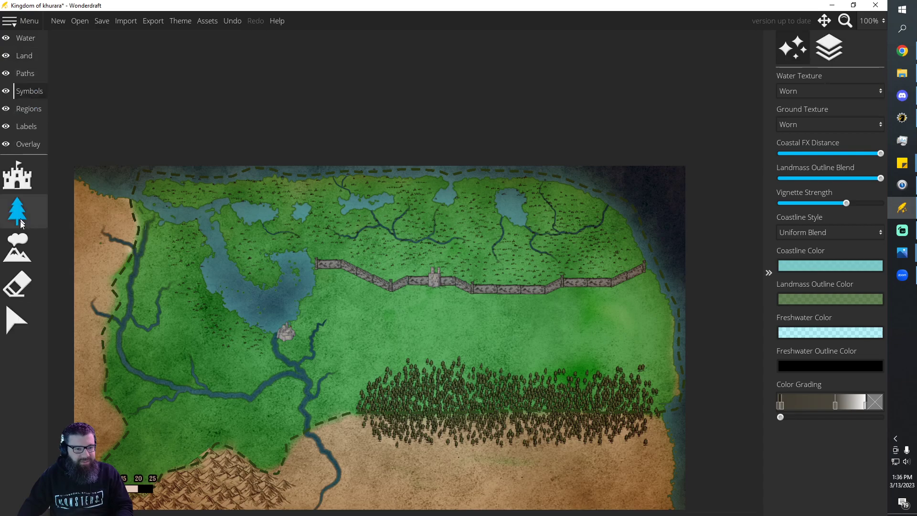
left_click(825, 344)
left_click(18, 176)
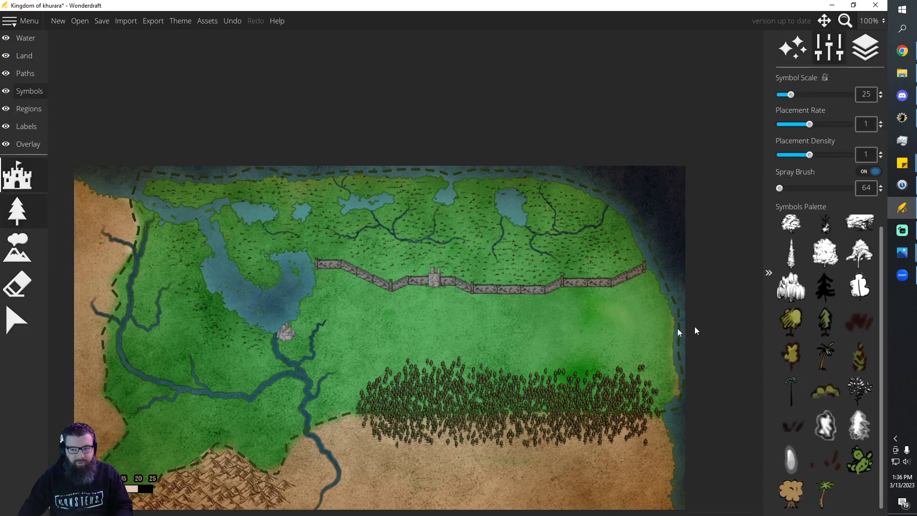
scroll(831, 327, "down", 10)
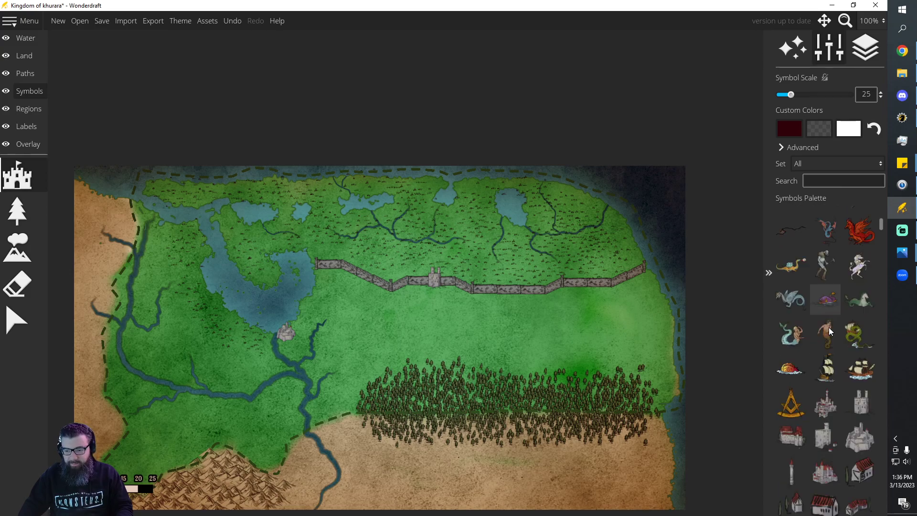
scroll(829, 327, "down", 10)
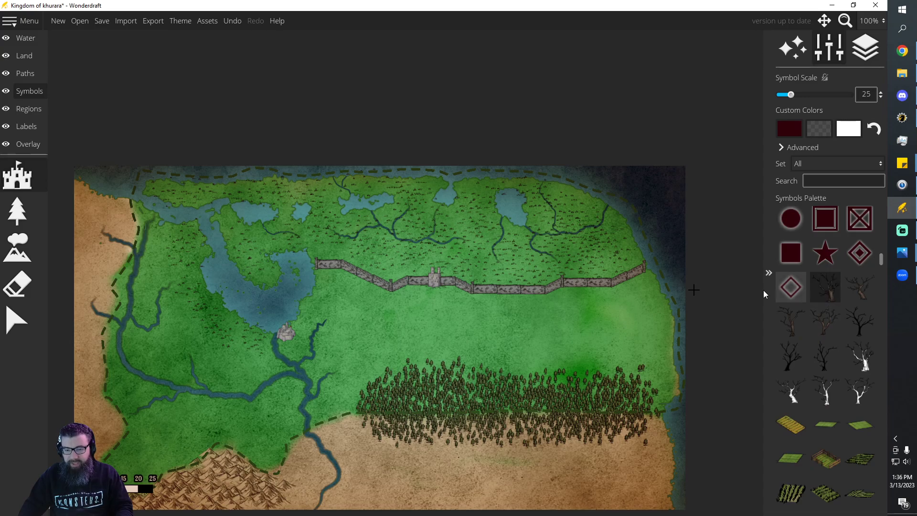
left_click(375, 247)
left_click(514, 237)
left_click(456, 216)
left_click(245, 240)
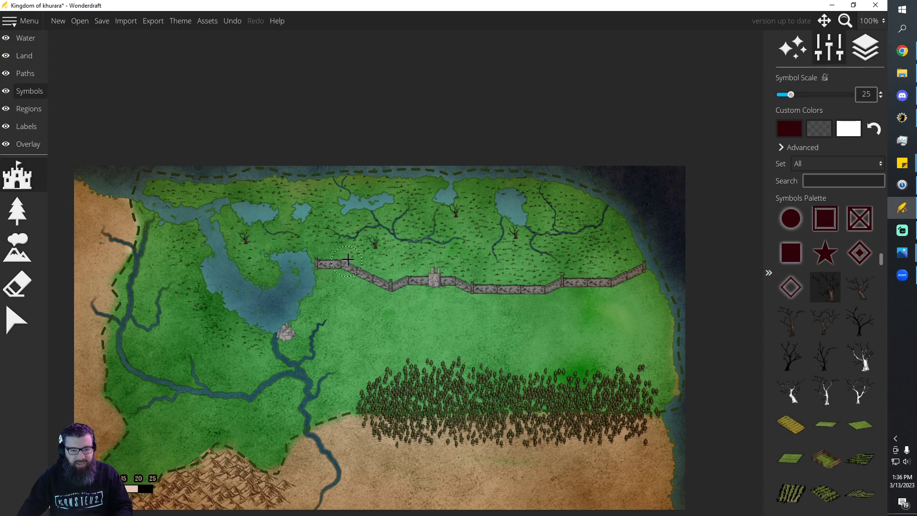
Add seven more dead trees north of the wall, one near the north coast and six across the central and eastern grassland
left_click(316, 192)
left_click(410, 251)
left_click(537, 211)
left_click(570, 203)
left_click(582, 254)
left_click(520, 258)
left_click(462, 253)
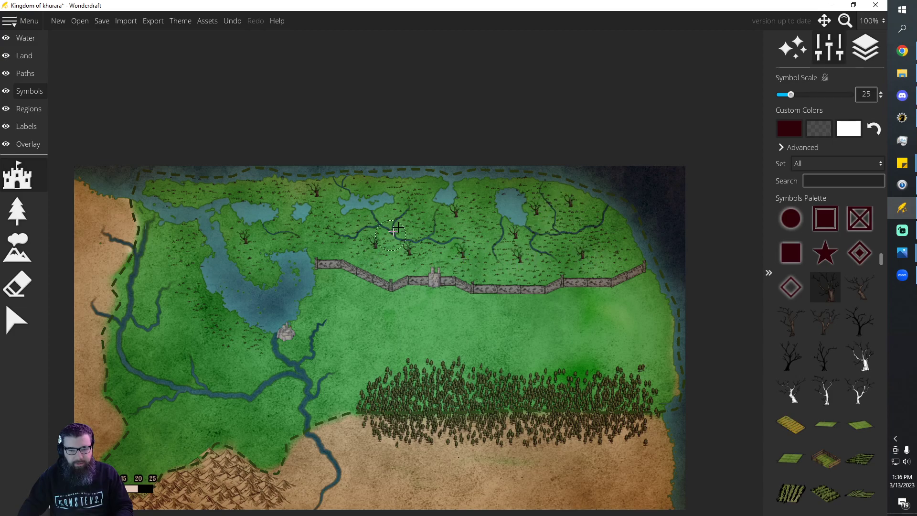
Fill the remaining gaps with nine dead trees along the north coast, between the lakes, inside the large lake's bend and near the east coast
left_click(419, 203)
left_click(274, 188)
left_click(181, 192)
left_click(259, 269)
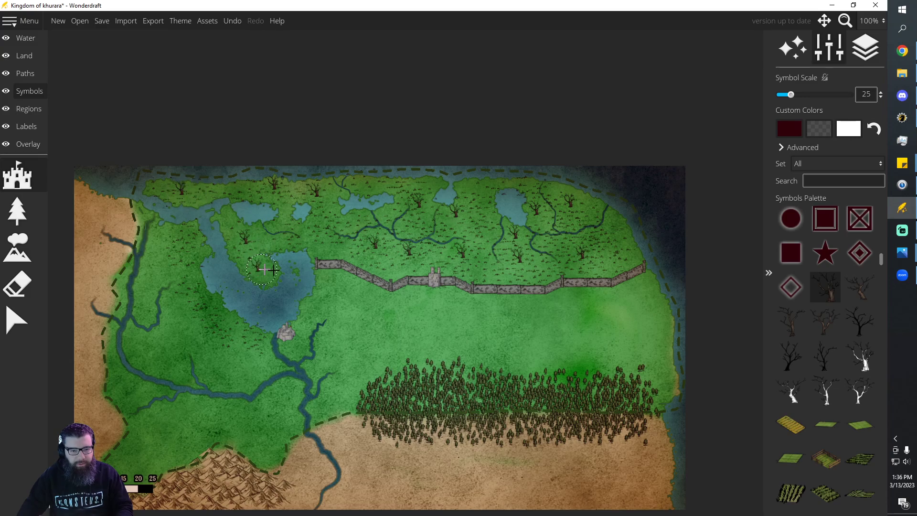
left_click(320, 231)
left_click(374, 178)
left_click(481, 218)
left_click(480, 178)
left_click(618, 247)
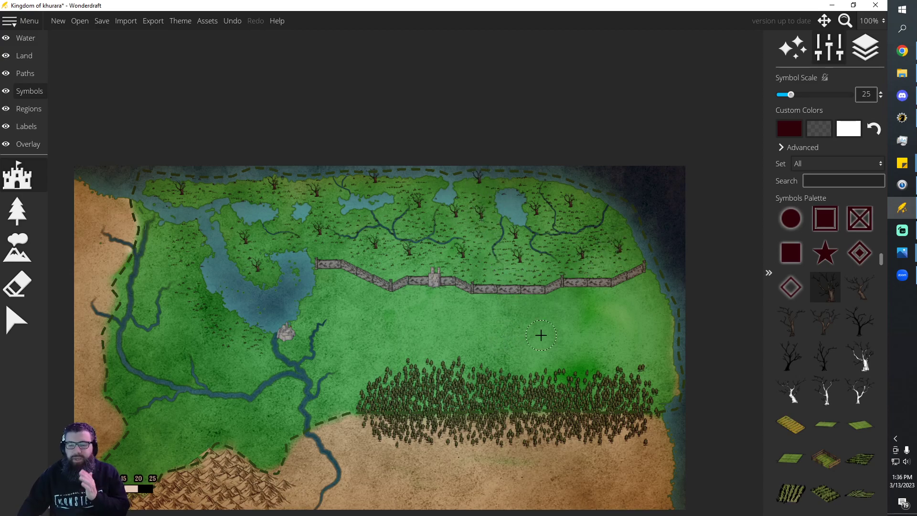
Place the Ruin 02 Color tower between the central river branches north of the wall
scroll(831, 328, "down", 6)
scroll(835, 335, "down", 8)
scroll(836, 338, "down", 8)
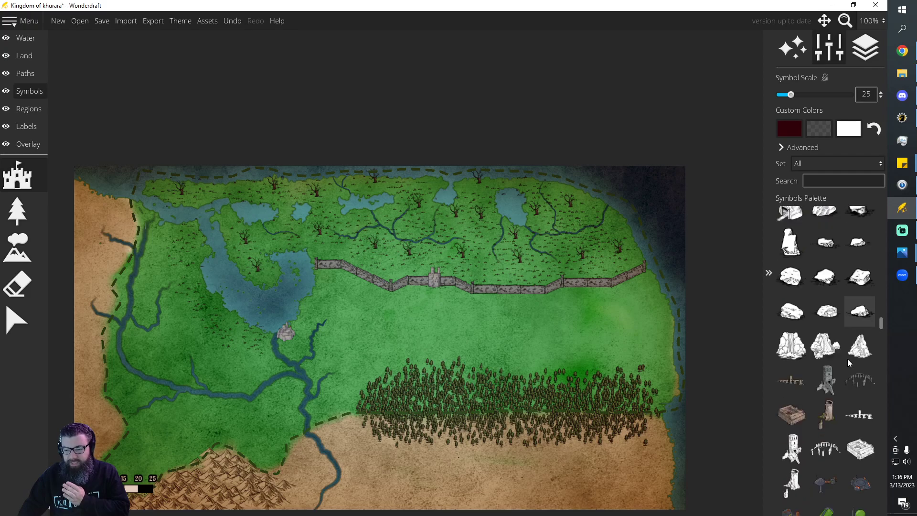
scroll(848, 359, "down", 2)
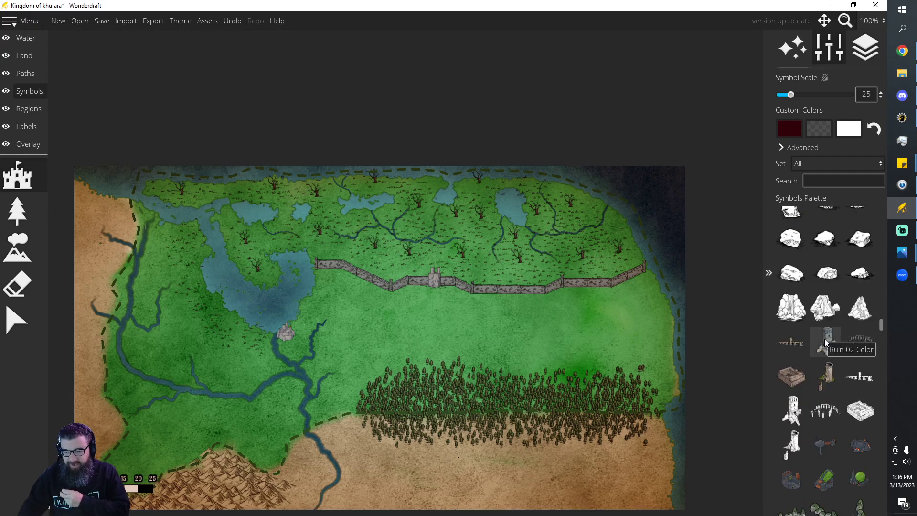
scroll(842, 395, "up", 1)
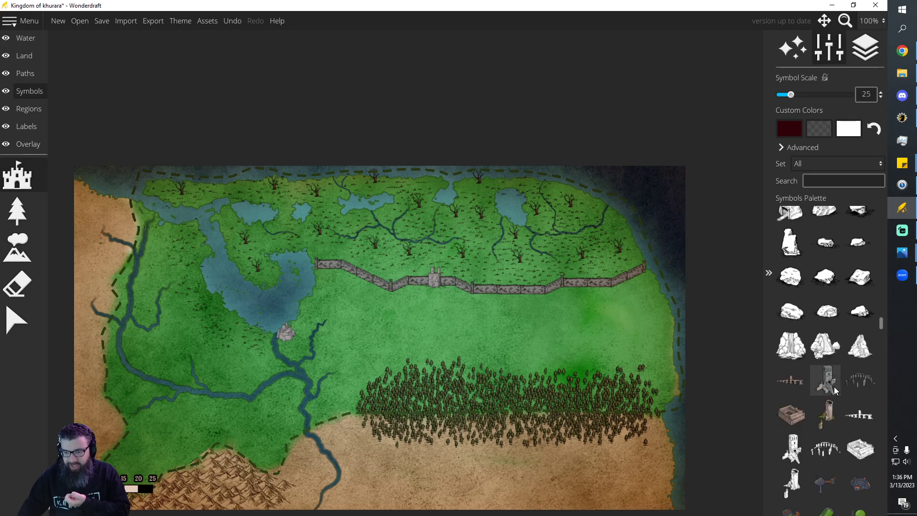
left_click(829, 381)
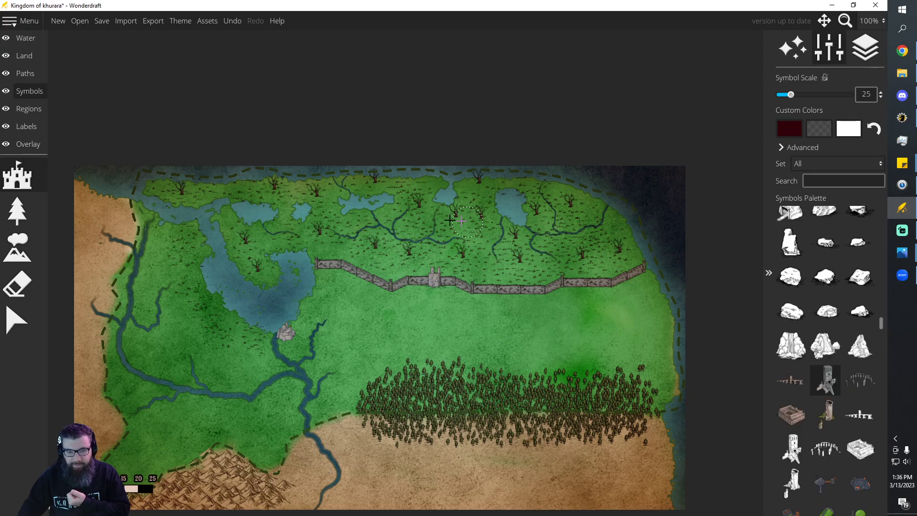
left_click(417, 230)
Shrink the ruined tower and position it just below the dead tree between the central river branches
left_click(15, 334)
left_click(416, 223)
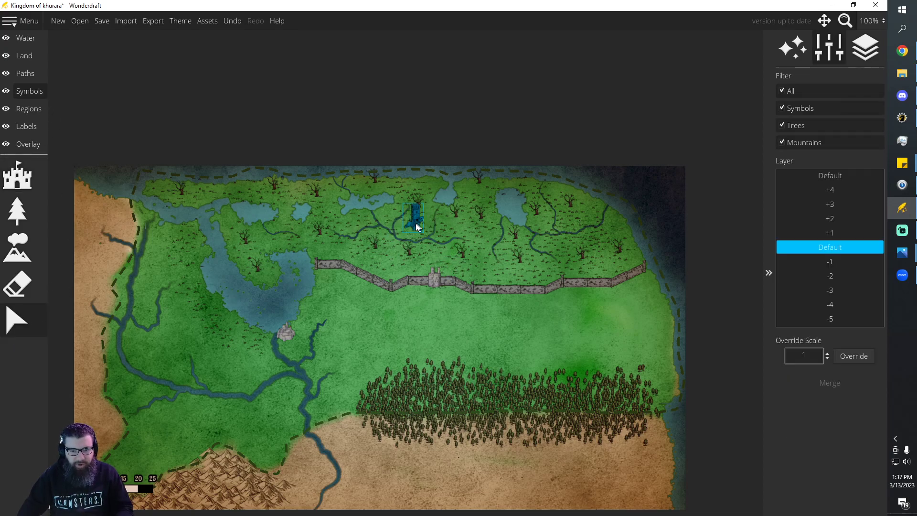
scroll(418, 226, "down", 4)
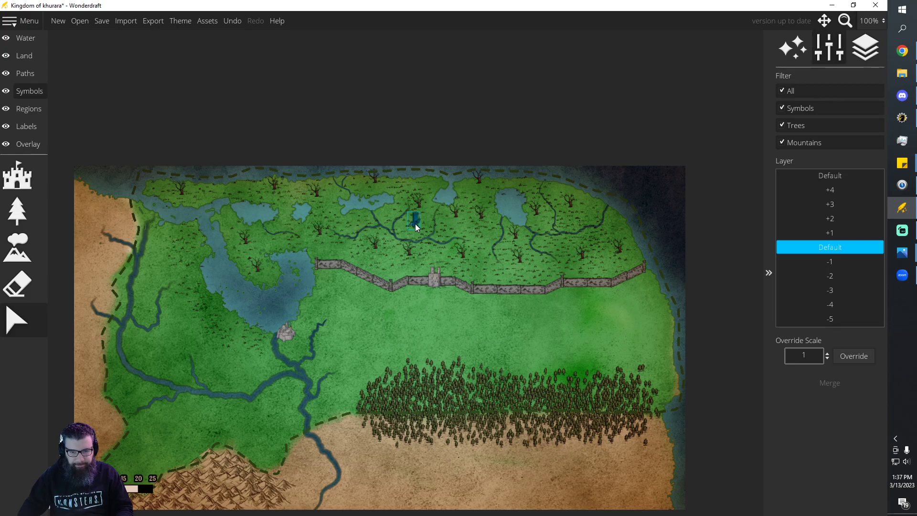
mouse_move(415, 227)
left_mouse_down()
mouse_move(379, 215)
mouse_move(417, 224)
left_mouse_up()
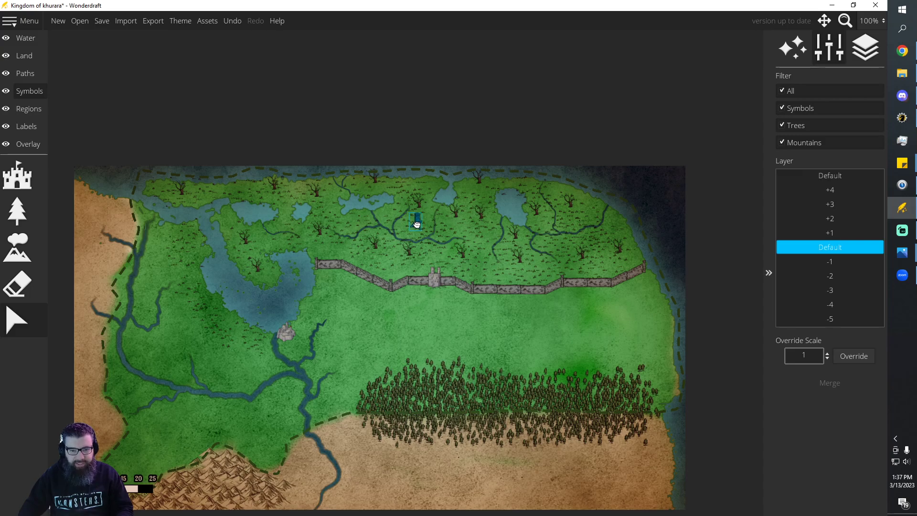
left_click_drag(415, 224, 415, 222)
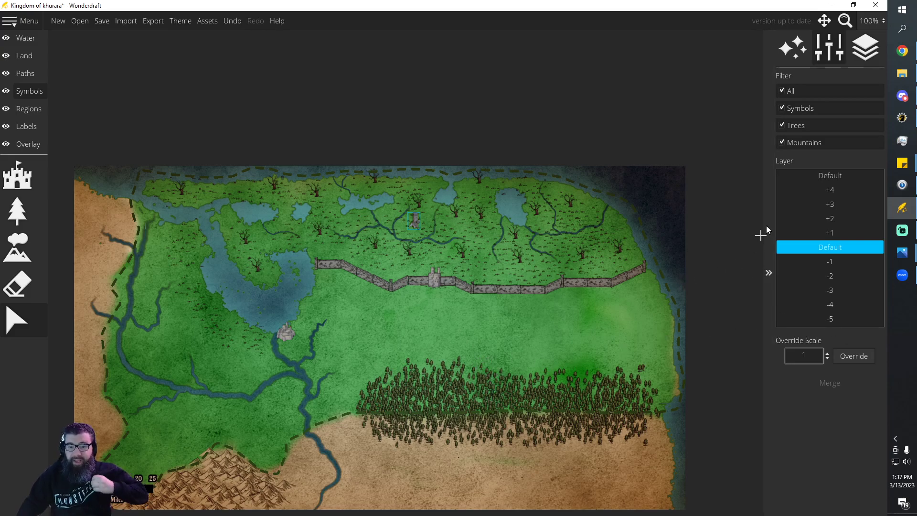
Place a gray rock cave entrance at symbol scale 15 in the middle of the northeastern lake
left_click(17, 176)
scroll(850, 339, "down", 1)
scroll(851, 330, "up", 7)
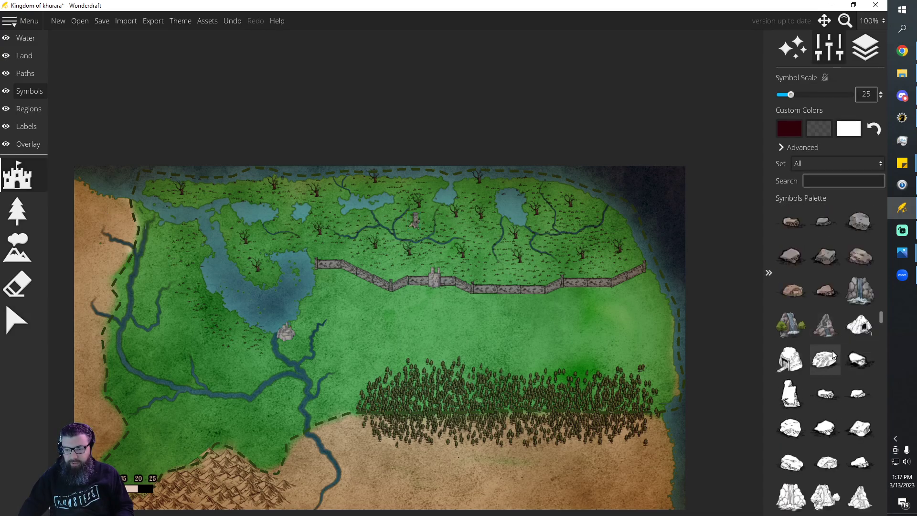
scroll(847, 337, "up", 3)
left_click(822, 266)
scroll(511, 206, "down", 1)
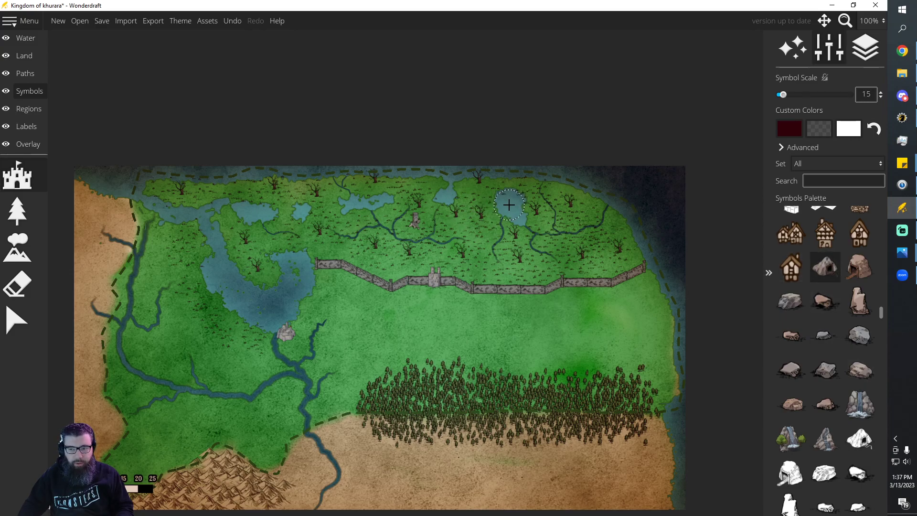
left_click(510, 204)
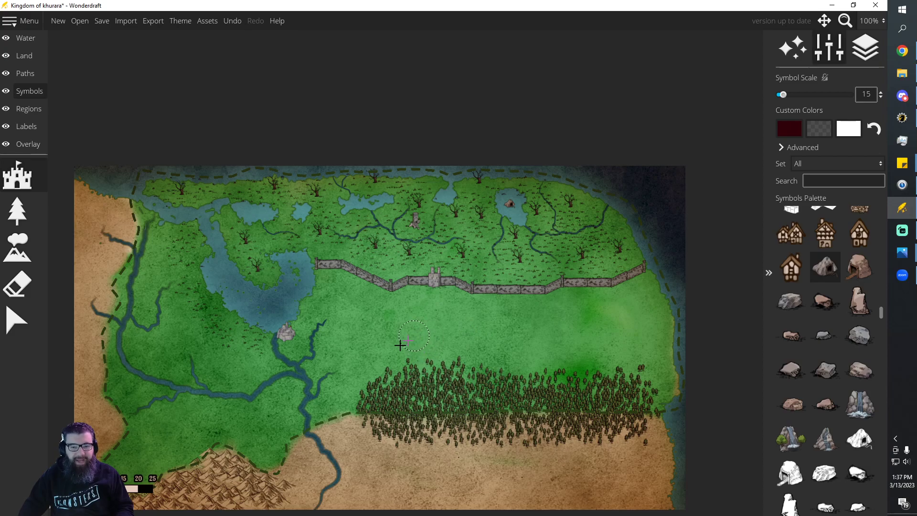
Place seven brown ruined towers at symbol scale 15 across the land north of the wall, near the lakes, rivers and coasts
scroll(833, 372, "up", 5)
scroll(840, 378, "down", 8)
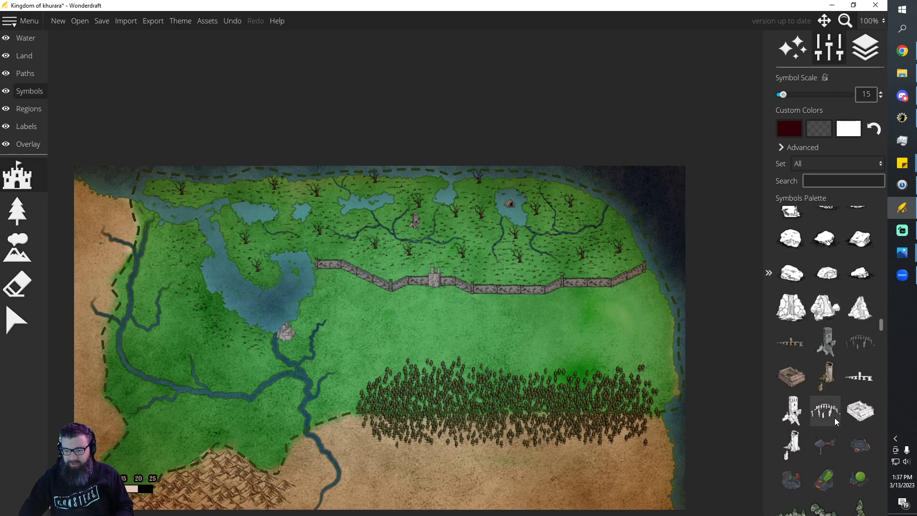
left_click(830, 377)
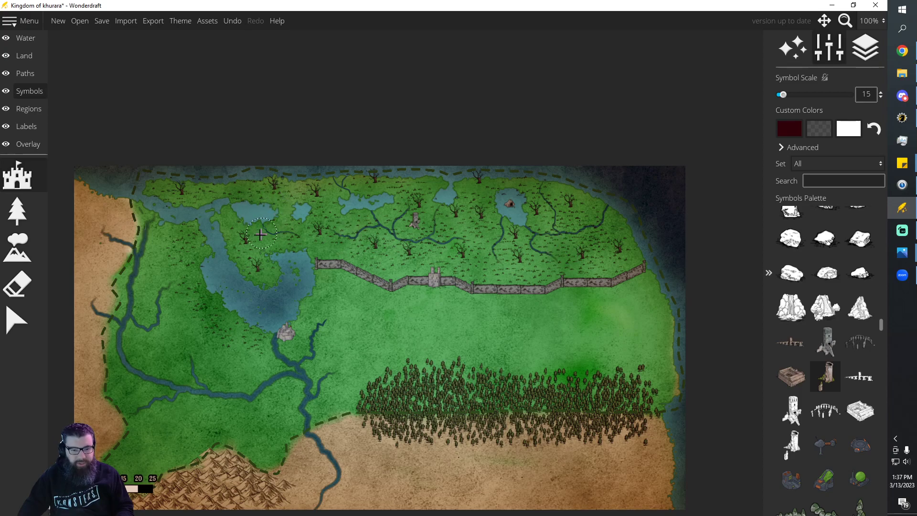
left_click(228, 220)
left_click(599, 242)
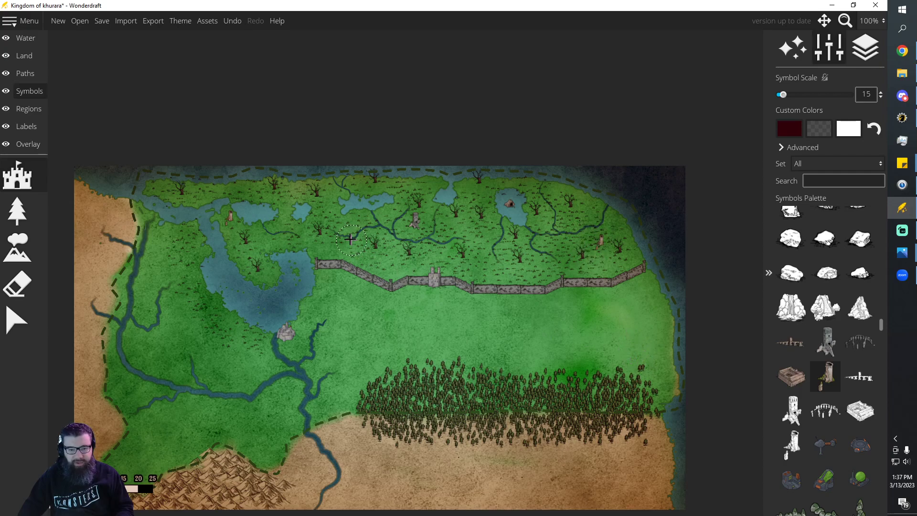
left_click(350, 221)
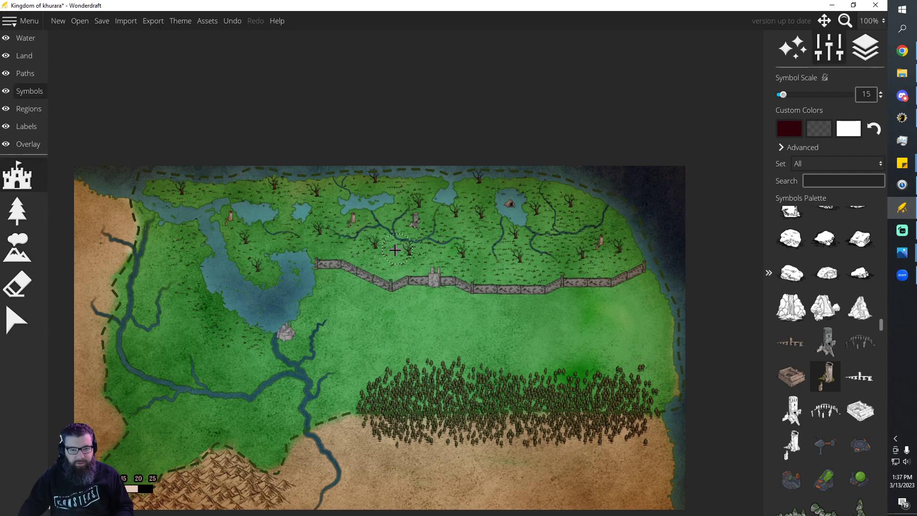
left_click(494, 259)
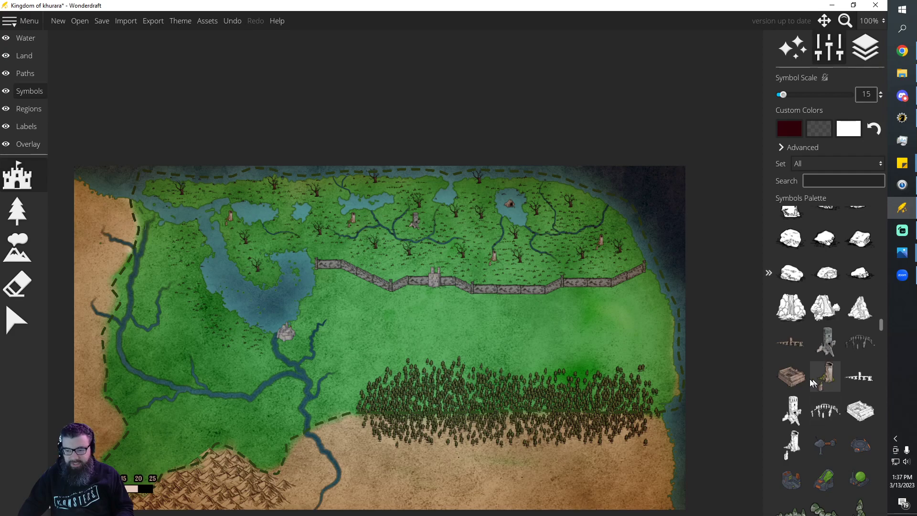
left_click(164, 185)
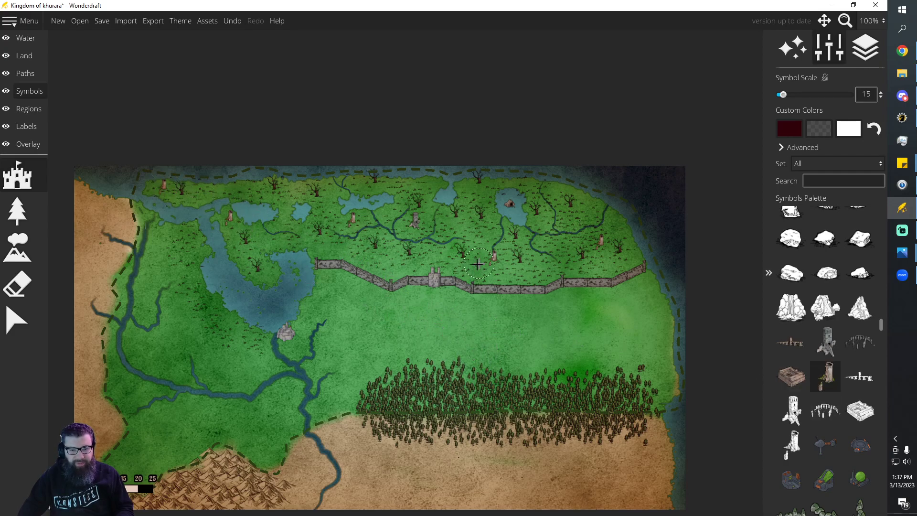
left_click(270, 274)
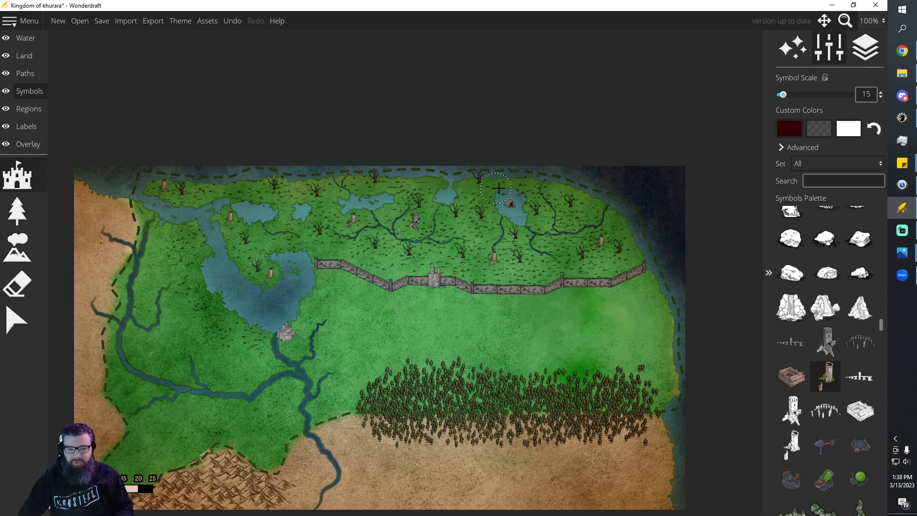
left_click(588, 206)
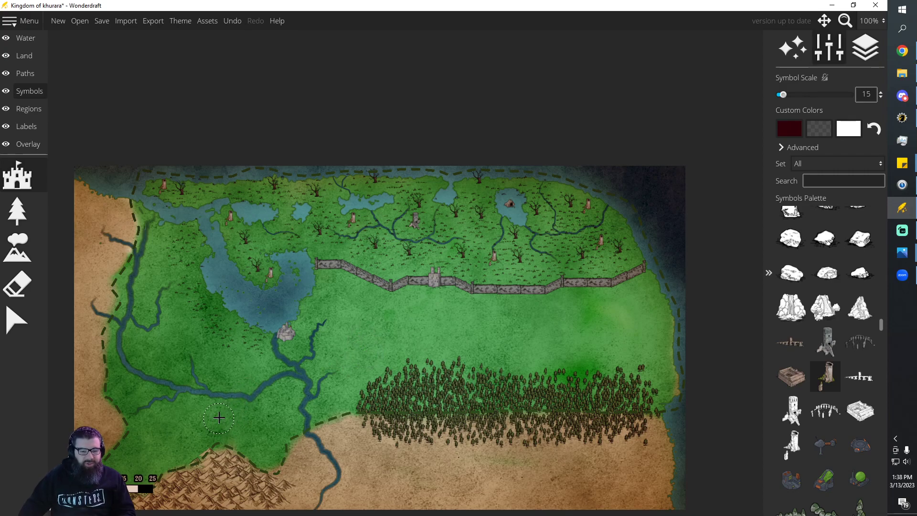
Look through the symbols palette for settlements and examine the town symbols on the reference image Trivalz Theocracy Test 2.png
scroll(832, 337, "up", 3)
scroll(838, 324, "up", 10)
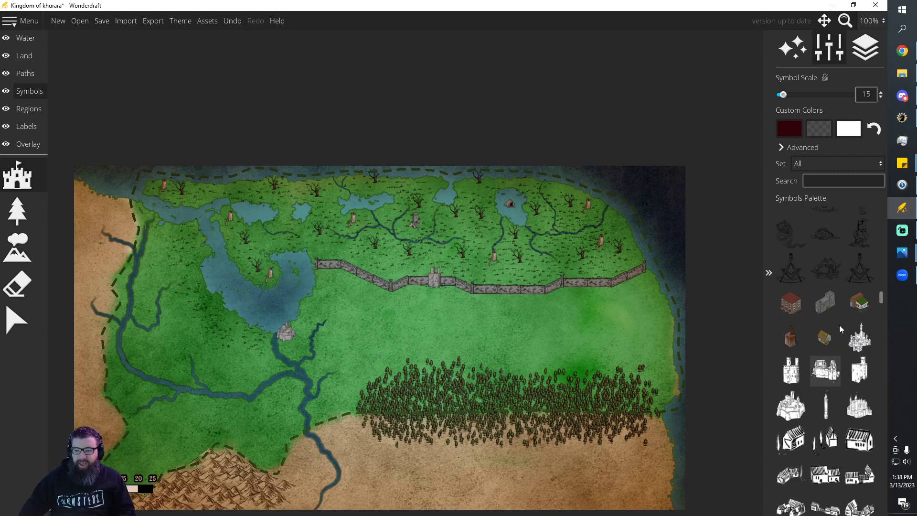
scroll(840, 326, "up", 10)
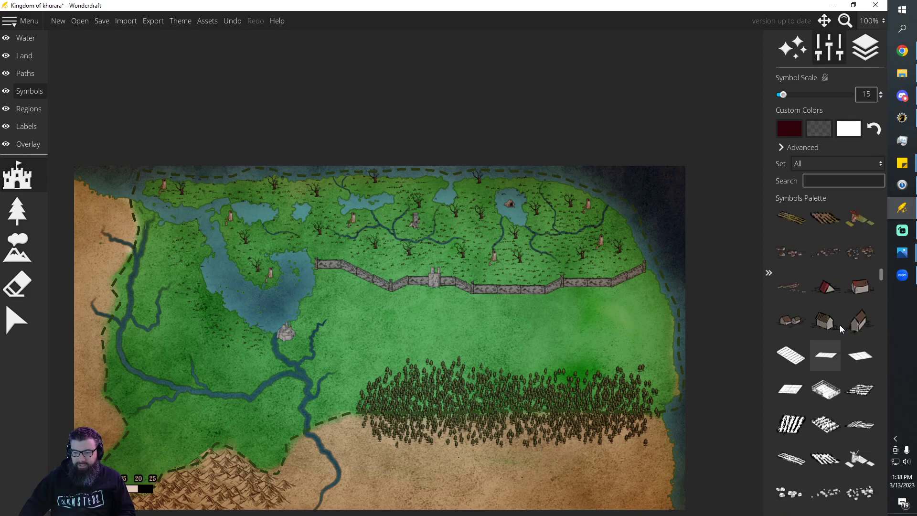
scroll(839, 323, "up", 10)
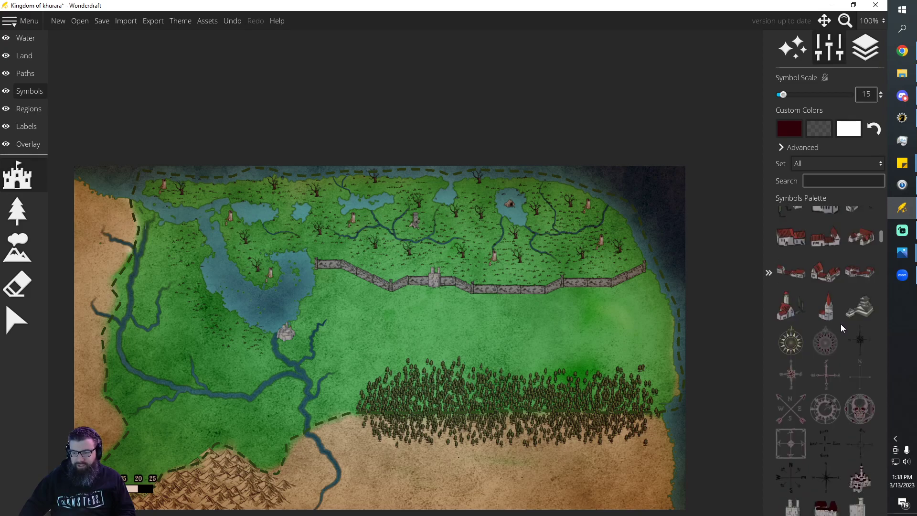
scroll(840, 323, "down", 10)
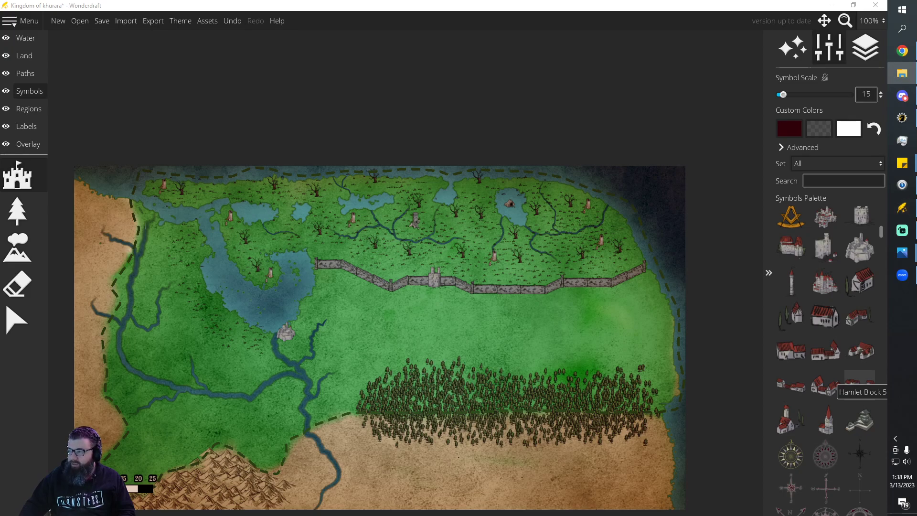
scroll(477, 266, "up", 3)
scroll(528, 265, "up", 3)
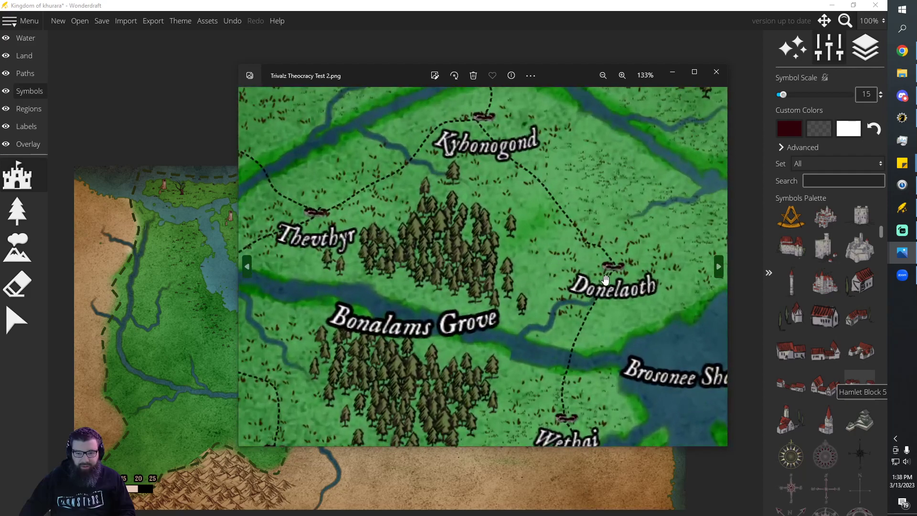
left_click(715, 74)
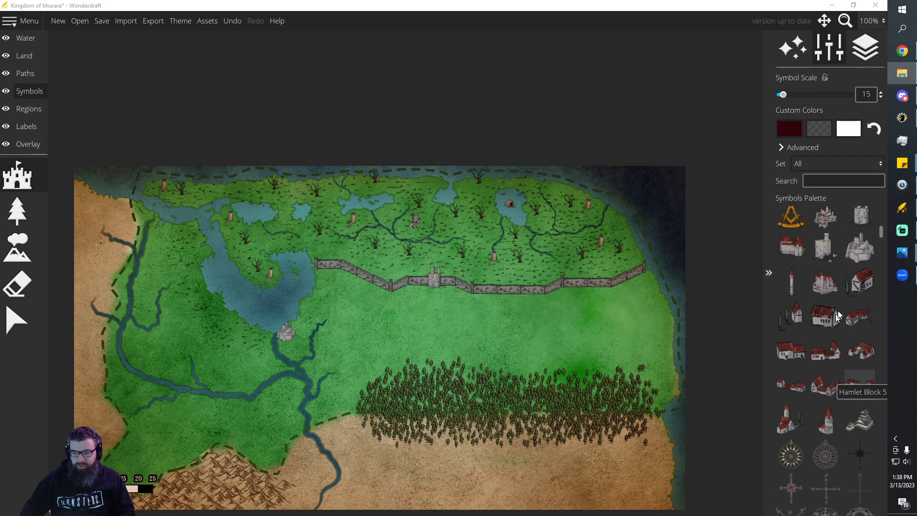
Place a dark-roofed hamlet block at symbol scale 15 between the wall and the forest, and shift it slightly west
scroll(879, 306, "down", 5)
scroll(873, 311, "down", 3)
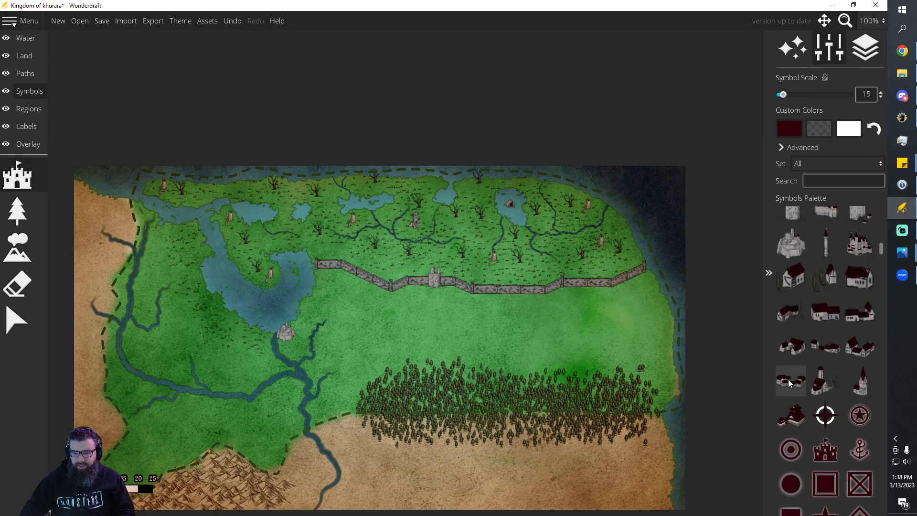
left_click(790, 381)
left_click(424, 341)
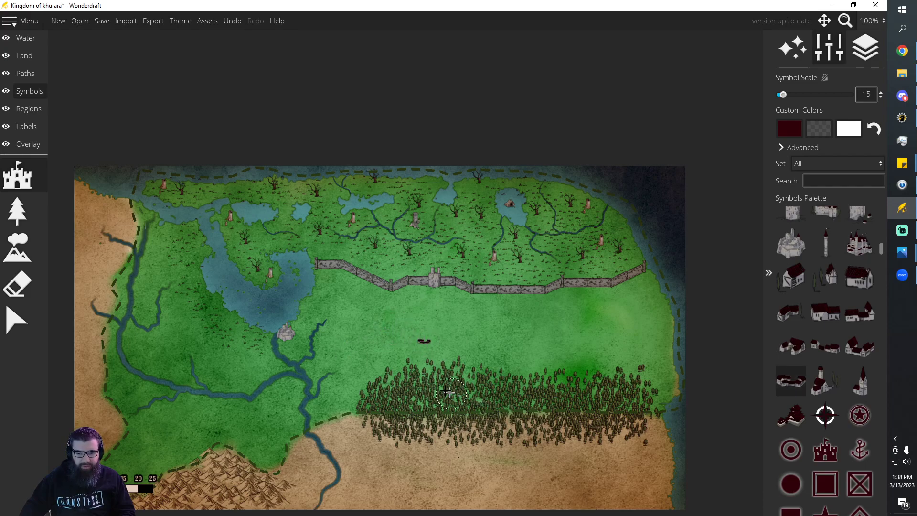
left_click(17, 320)
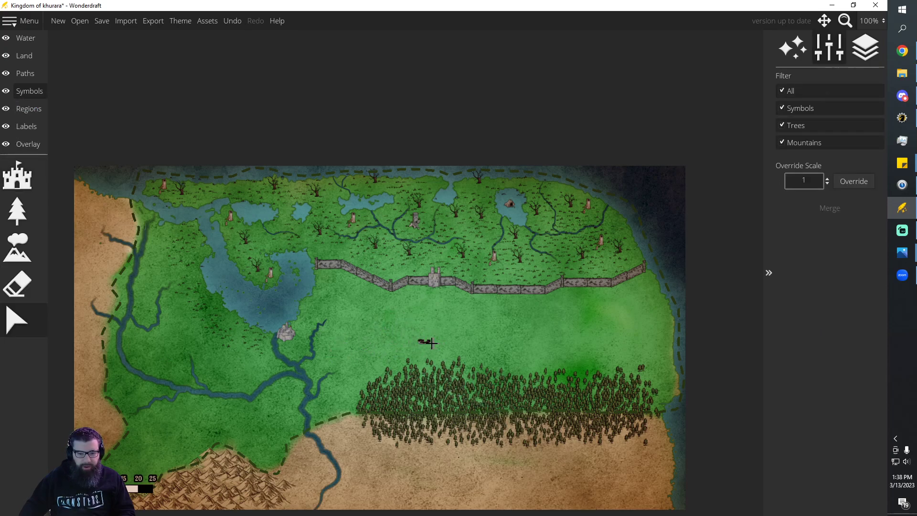
left_click_drag(433, 343, 406, 340)
left_click(449, 336)
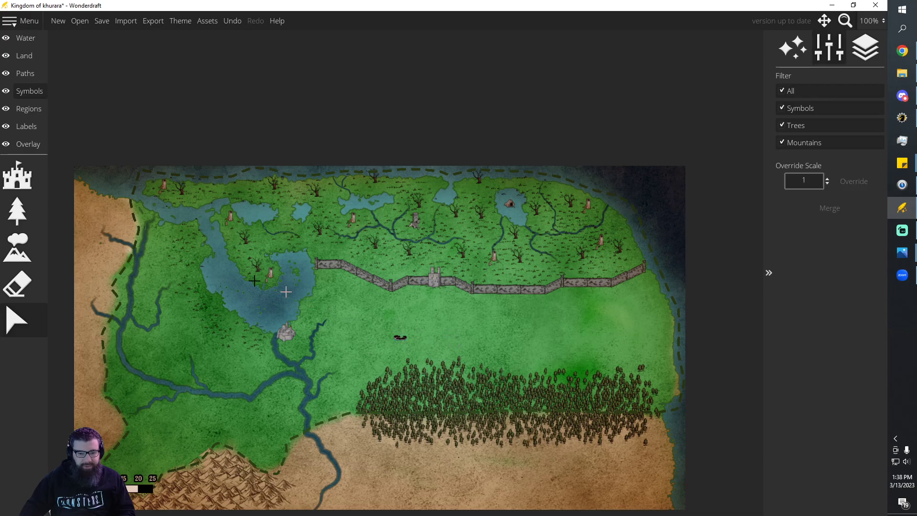
Place eight more dark-roofed hamlet blocks across the plain between the wall and the forest
left_click(27, 180)
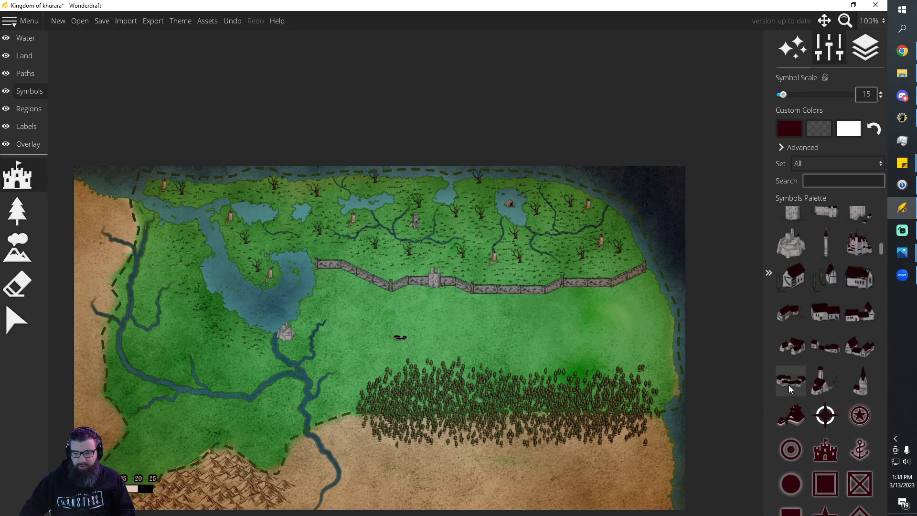
left_click(483, 334)
left_click(524, 340)
left_click(605, 344)
left_click(594, 316)
left_click(565, 342)
left_click(442, 322)
left_click(362, 329)
left_click(363, 364)
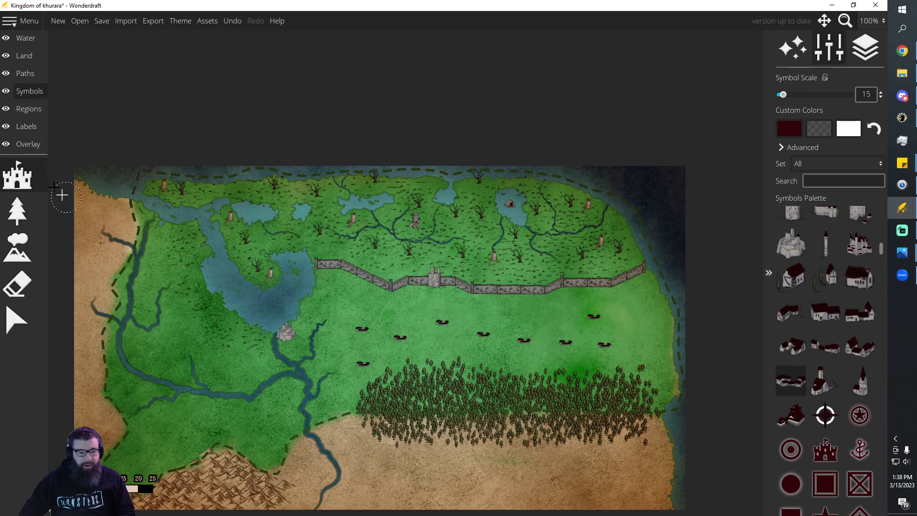
Move three hamlets to the southern river crossing at the border, the upper end of the northwestern river and just below the wall's castle
left_click(17, 319)
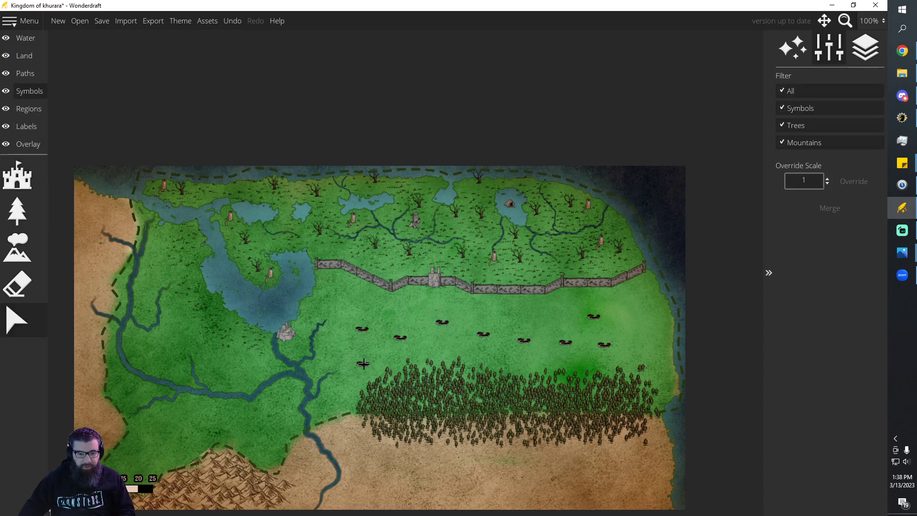
left_click_drag(365, 365, 315, 399)
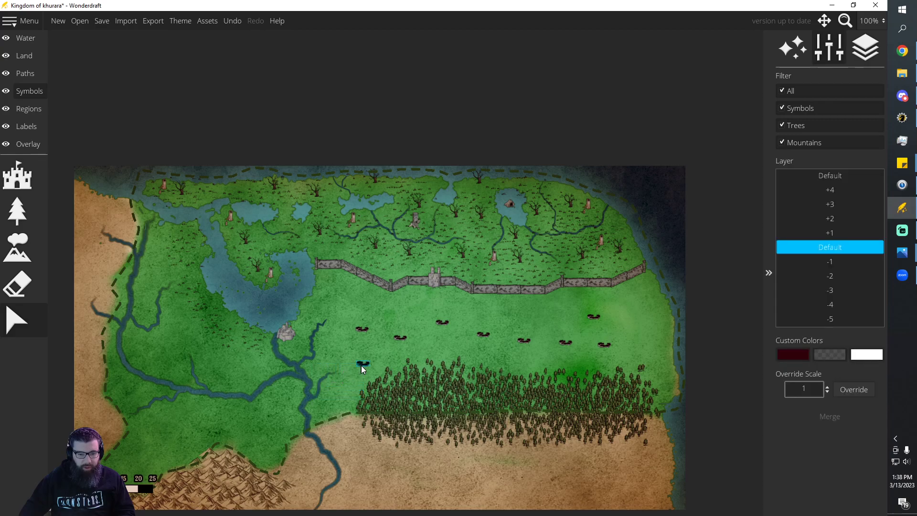
left_click_drag(365, 362, 319, 417)
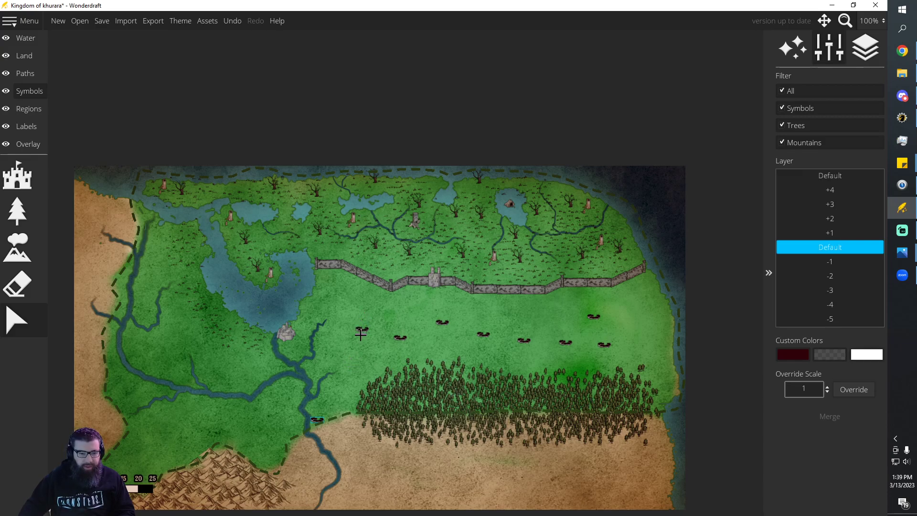
left_click_drag(363, 331, 158, 230)
left_click_drag(440, 325, 426, 301)
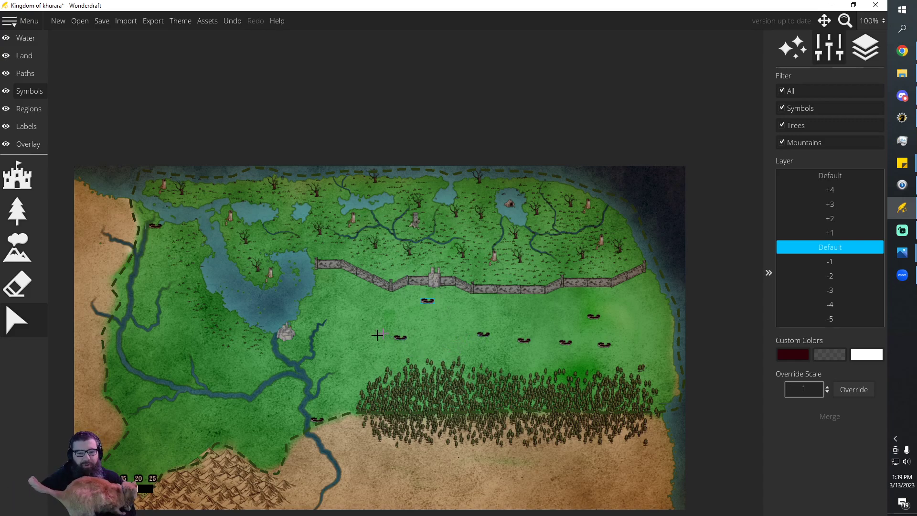
Spread the other six hamlets to the western river, southwest corner, forest's north edge and northwest corner, east coast and the wall's east end
left_click_drag(400, 337, 219, 385)
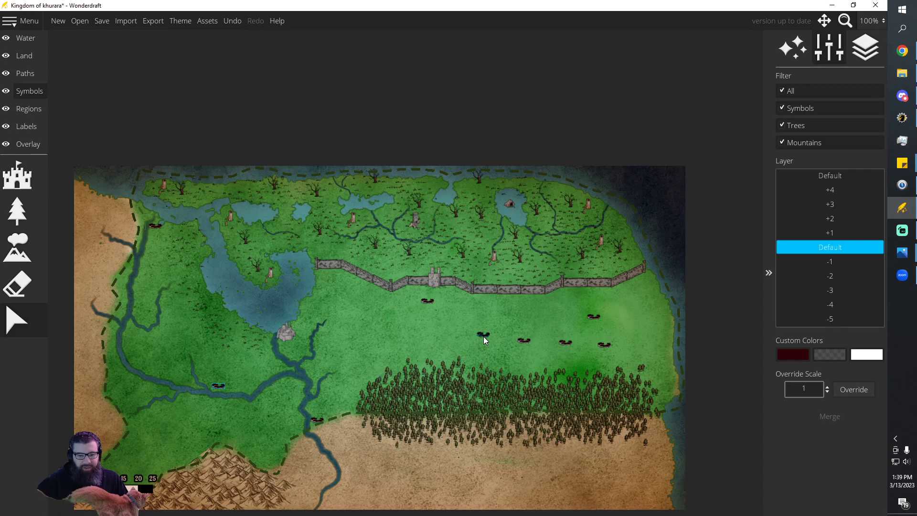
left_click_drag(476, 336, 122, 451)
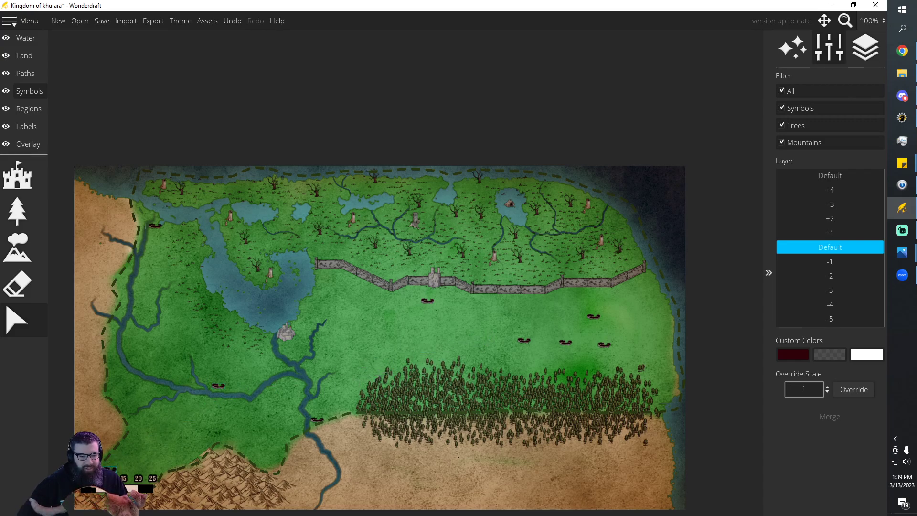
left_click_drag(523, 342, 486, 361)
left_click_drag(604, 346, 664, 352)
left_click_drag(588, 315, 647, 290)
left_click_drag(567, 343, 390, 357)
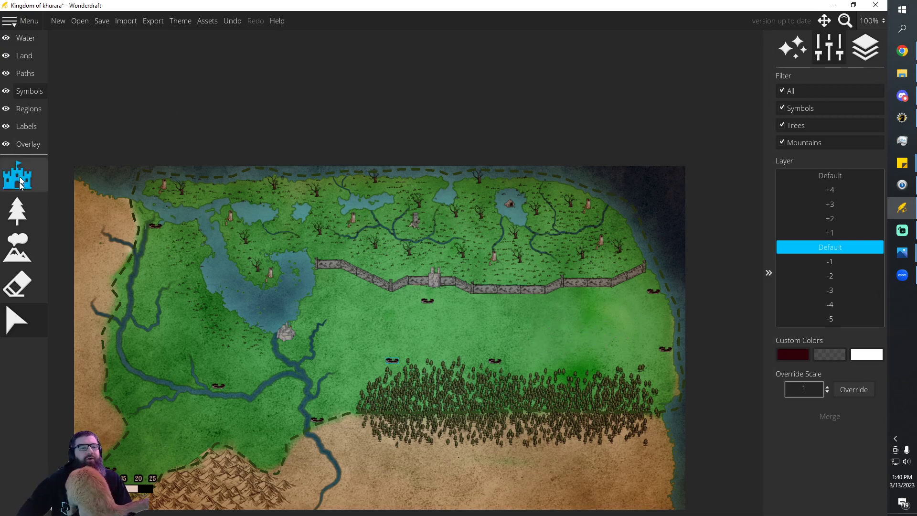
Try placing green farm fields at symbol scale 35 on the plain between the wall and the forest, and undo them all
scroll(838, 323, "down", 10)
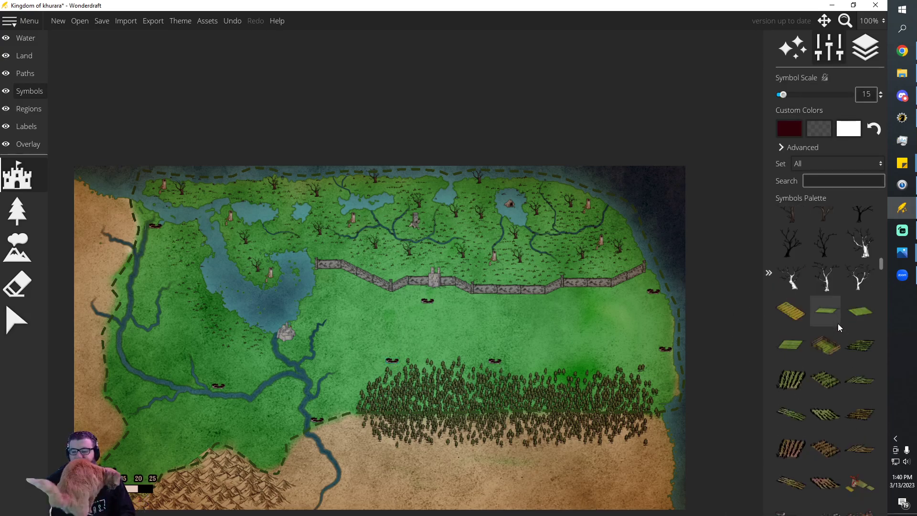
left_click(819, 340)
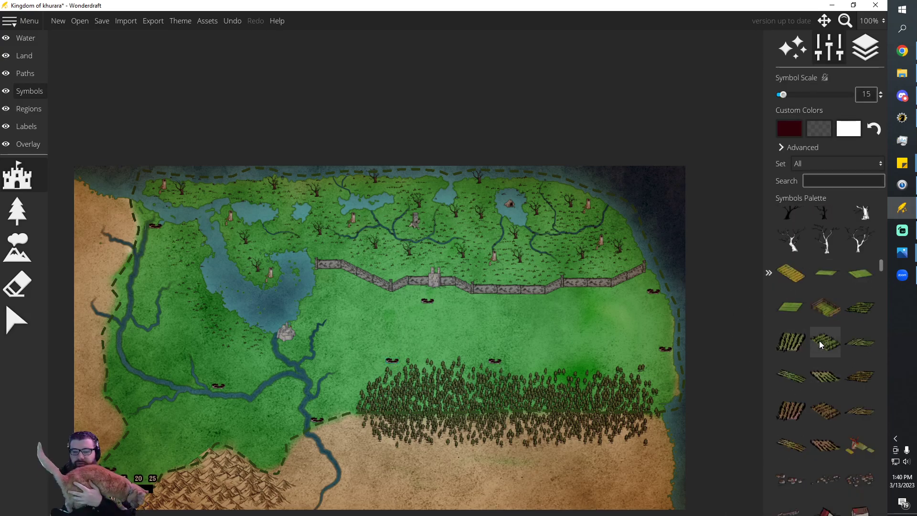
left_click(596, 334)
key("ctrl+z")
scroll(592, 335, "up", 4)
left_click(584, 333)
left_click(558, 334)
left_click(514, 335)
left_click(452, 328)
key("ctrl+z")
key("ctrl+z")
key("ctrl+z")
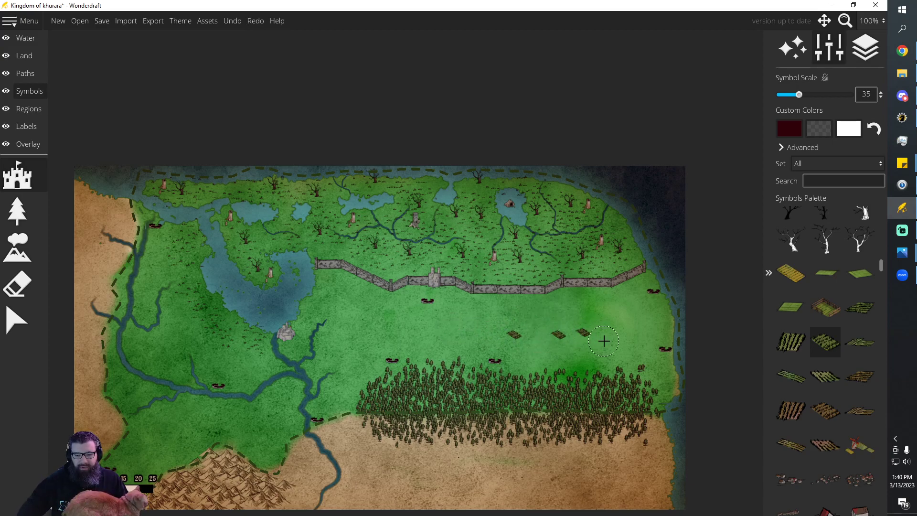
key("ctrl+z")
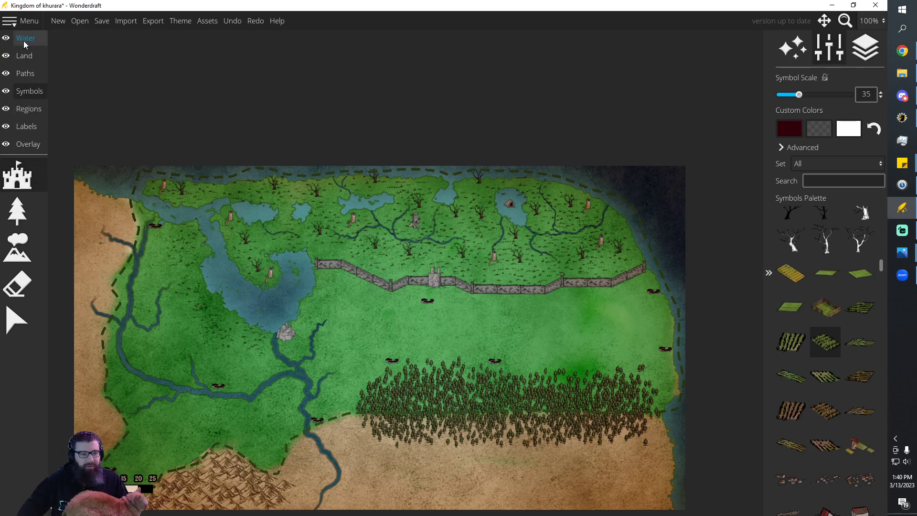
Paint dark green land shading at brush size 32 along the southern river, the big lake's eastern shore and the northern lakes and streams
left_click(24, 56)
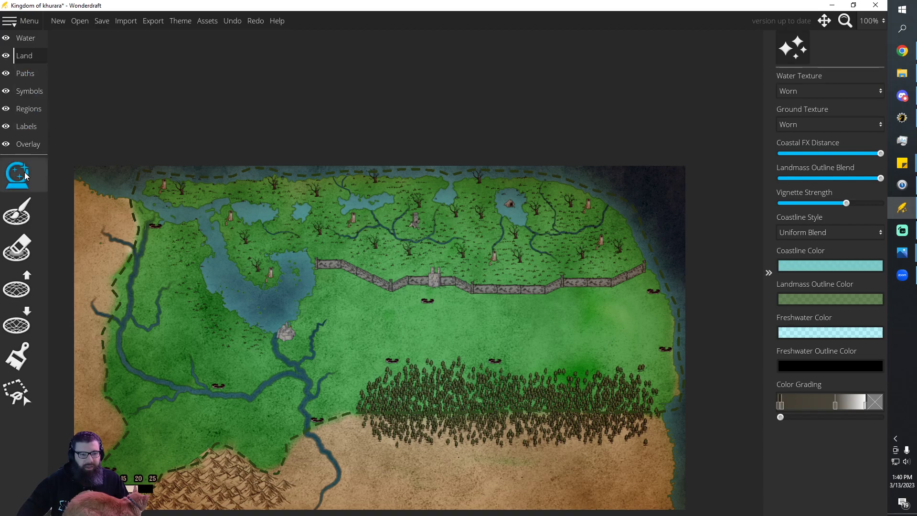
left_click(17, 211)
left_click(17, 356)
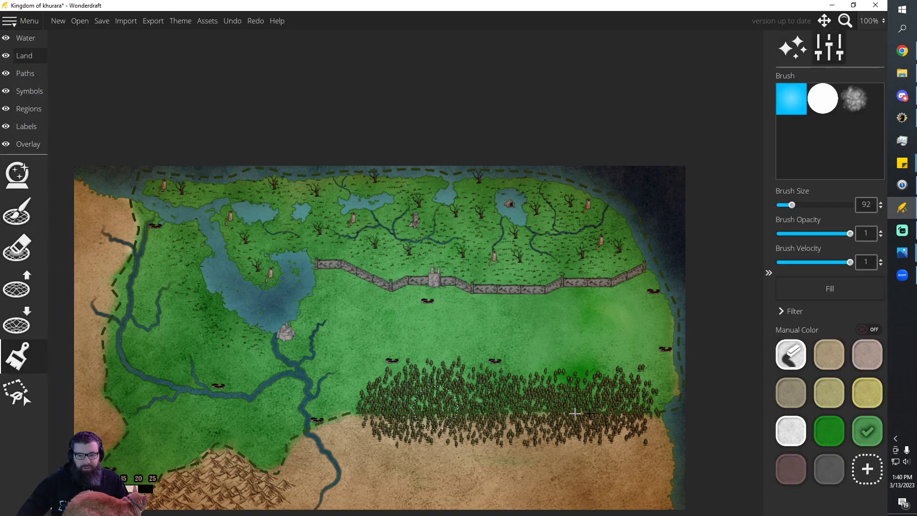
scroll(307, 431, "down", 13)
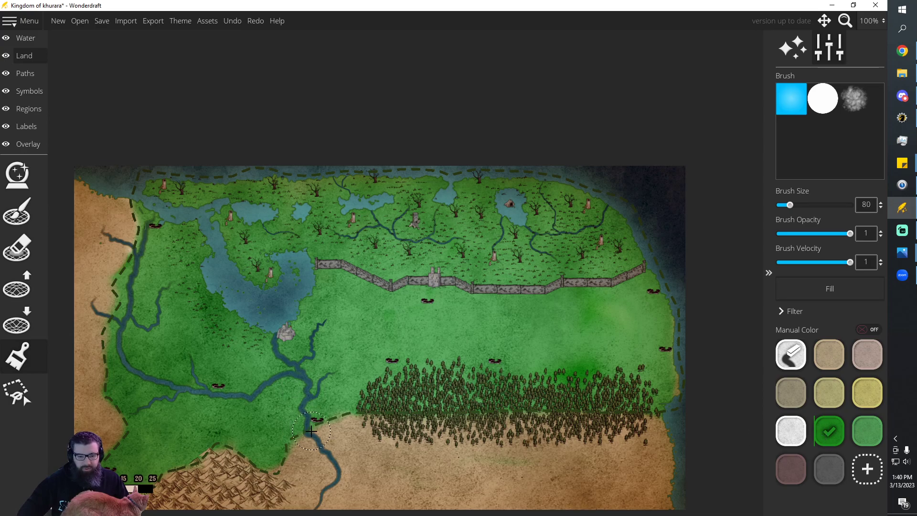
mouse_move(307, 427)
left_mouse_down()
mouse_move(302, 401)
mouse_move(331, 377)
mouse_move(301, 375)
mouse_move(318, 322)
mouse_move(293, 363)
mouse_move(276, 336)
mouse_move(314, 294)
mouse_move(307, 254)
mouse_move(260, 254)
mouse_move(280, 275)
mouse_move(245, 282)
mouse_move(211, 214)
left_mouse_up()
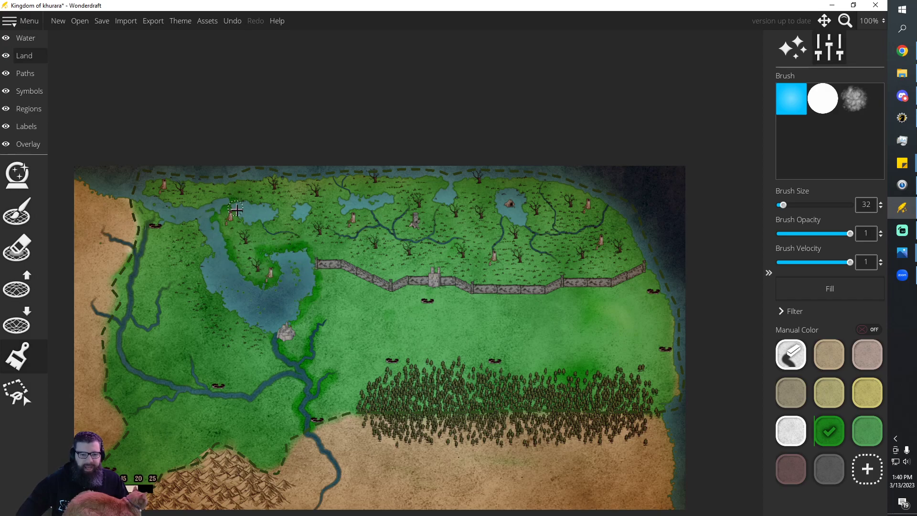
mouse_move(266, 206)
left_mouse_down()
mouse_move(238, 202)
mouse_move(311, 211)
mouse_move(289, 217)
mouse_move(297, 220)
mouse_move(310, 220)
mouse_move(310, 208)
mouse_move(296, 203)
mouse_move(303, 213)
mouse_move(360, 210)
mouse_move(397, 199)
mouse_move(377, 195)
mouse_move(343, 194)
mouse_move(344, 208)
mouse_move(316, 231)
mouse_move(346, 236)
mouse_move(374, 221)
mouse_move(394, 233)
mouse_move(410, 204)
mouse_move(388, 237)
mouse_move(395, 245)
mouse_move(458, 237)
mouse_move(421, 238)
mouse_move(437, 213)
mouse_move(432, 203)
mouse_move(450, 207)
mouse_move(456, 196)
mouse_move(419, 207)
mouse_move(442, 179)
mouse_move(153, 188)
mouse_move(163, 199)
mouse_move(216, 201)
left_mouse_up()
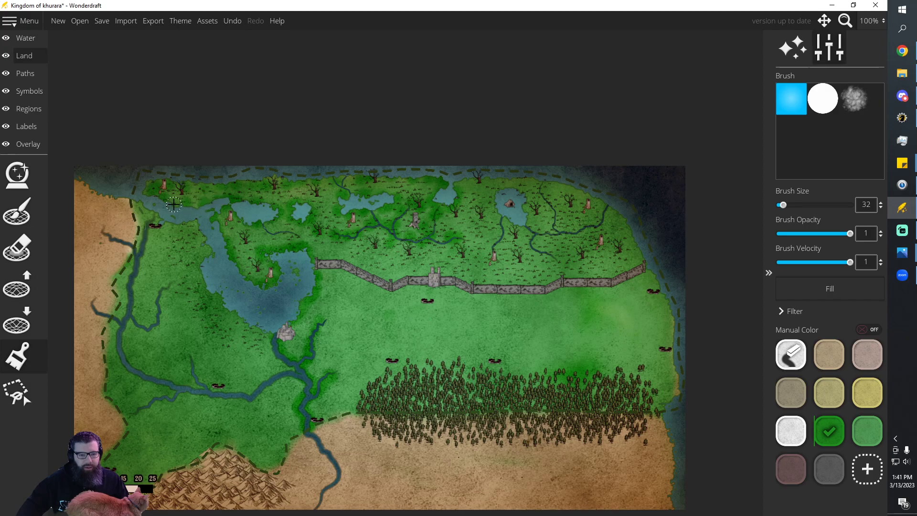
Shade the northwestern channel's shore, the big lake's western shore, the northeastern lake and rivers, and the east coast in dark green
mouse_move(133, 219)
left_mouse_down()
mouse_move(127, 201)
mouse_move(160, 217)
left_mouse_up()
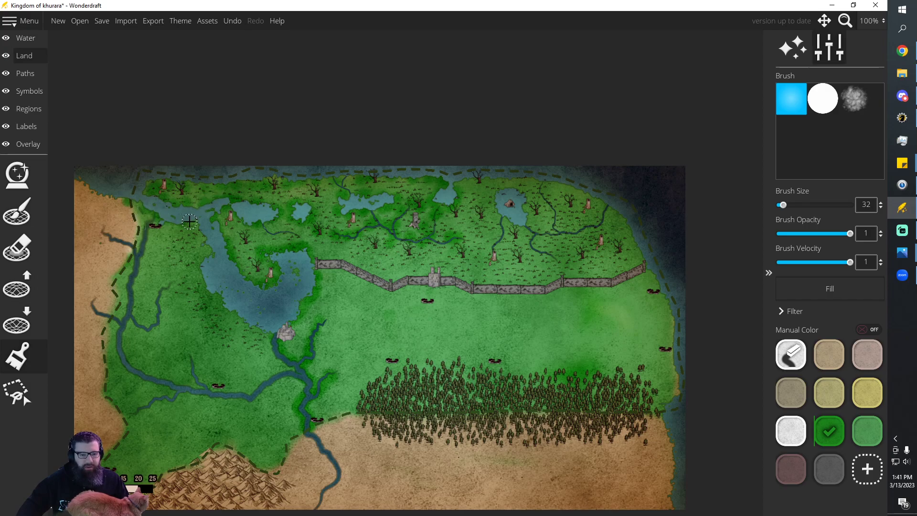
mouse_move(200, 264)
left_mouse_down()
mouse_move(209, 292)
mouse_move(252, 330)
mouse_move(270, 332)
left_mouse_up()
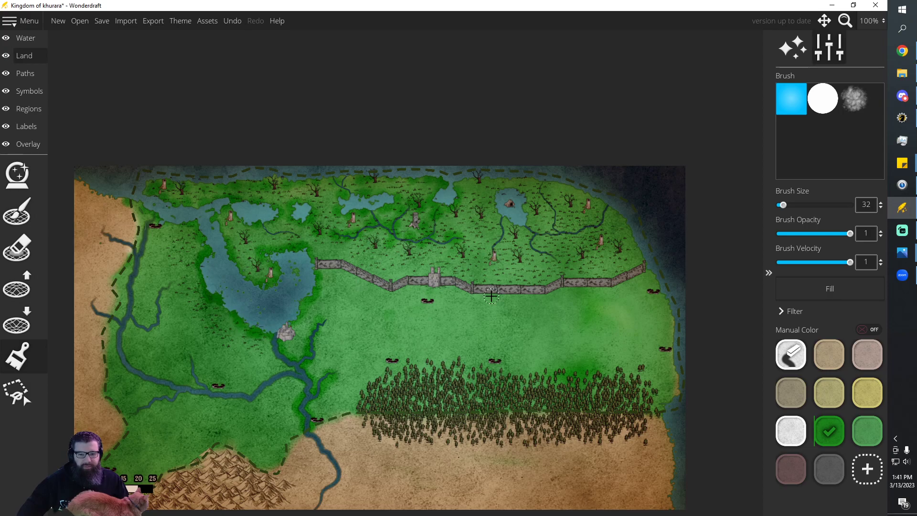
mouse_move(495, 258)
left_mouse_down()
mouse_move(502, 232)
mouse_move(494, 196)
mouse_move(513, 187)
mouse_move(525, 195)
mouse_move(522, 230)
mouse_move(554, 258)
mouse_move(533, 236)
mouse_move(587, 226)
mouse_move(603, 211)
mouse_move(568, 235)
mouse_move(554, 209)
left_mouse_up()
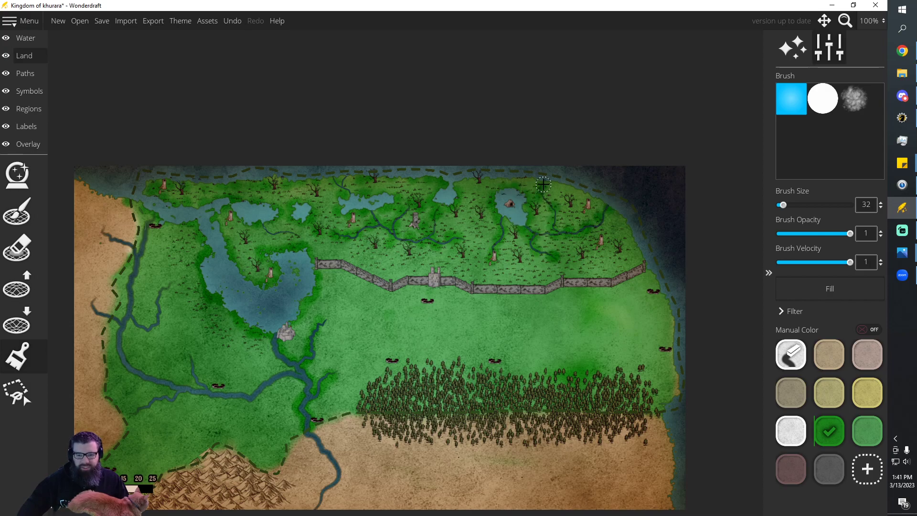
mouse_move(639, 252)
left_mouse_down()
mouse_move(663, 303)
mouse_move(677, 398)
left_mouse_up()
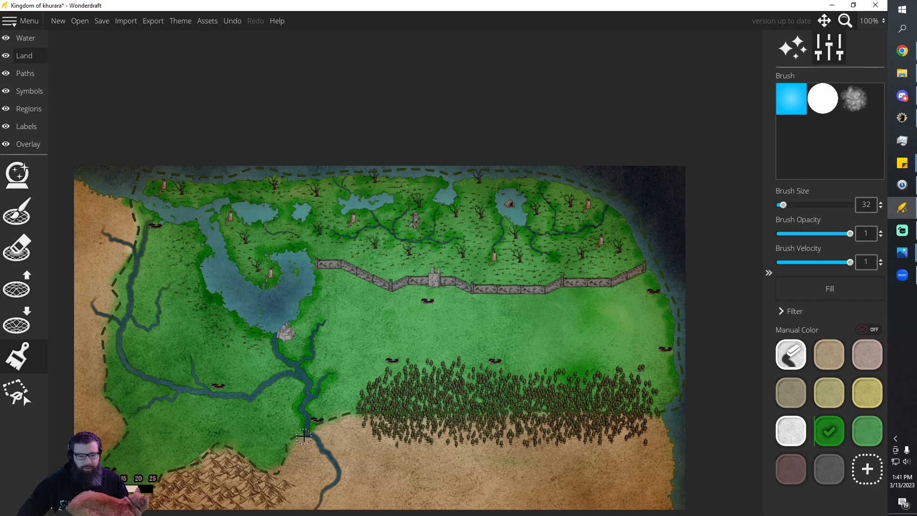
Shade the banks of the long western river and its side branches in dark green, up to the northwestern channel
left_click_drag(274, 381, 261, 398)
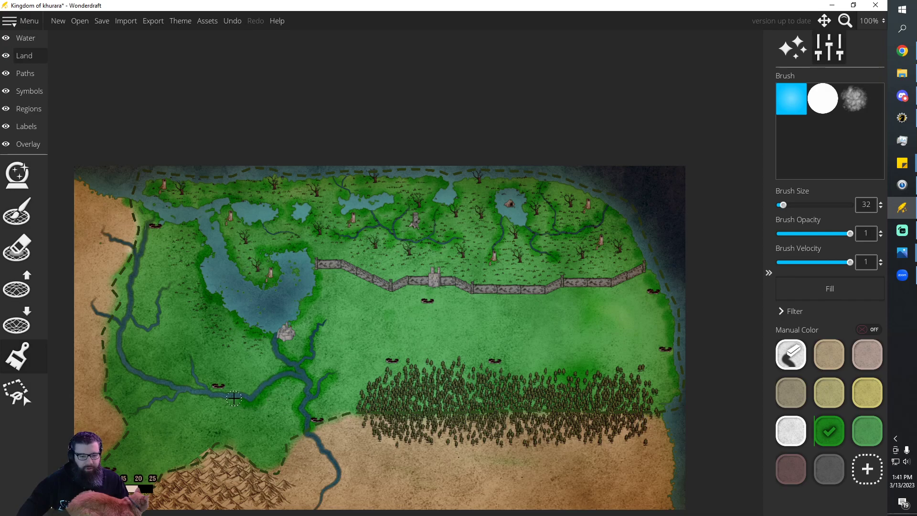
mouse_move(202, 391)
left_mouse_down()
mouse_move(282, 375)
mouse_move(204, 394)
mouse_move(190, 364)
mouse_move(208, 395)
mouse_move(164, 390)
mouse_move(139, 408)
mouse_move(173, 406)
mouse_move(182, 395)
mouse_move(152, 380)
mouse_move(184, 404)
mouse_move(143, 410)
mouse_move(176, 386)
mouse_move(129, 373)
mouse_move(110, 319)
mouse_move(157, 321)
mouse_move(172, 283)
left_mouse_up()
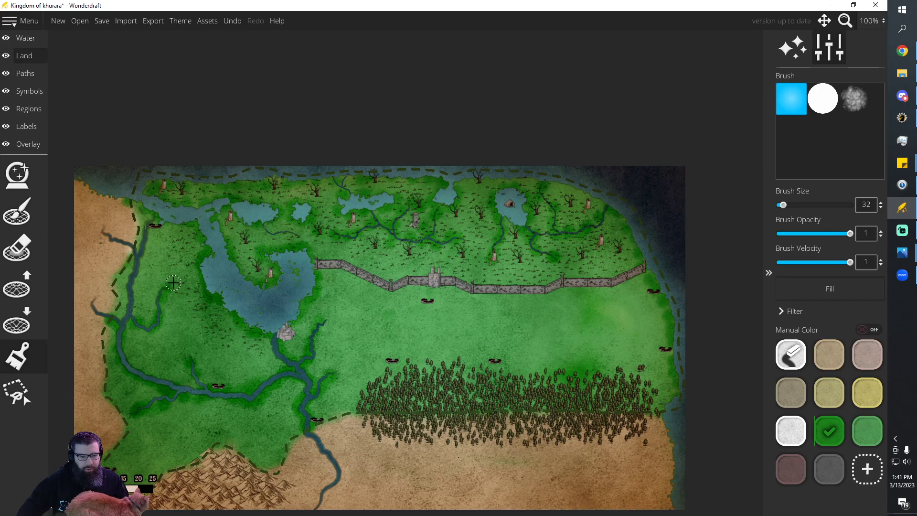
left_click_drag(130, 313, 153, 223)
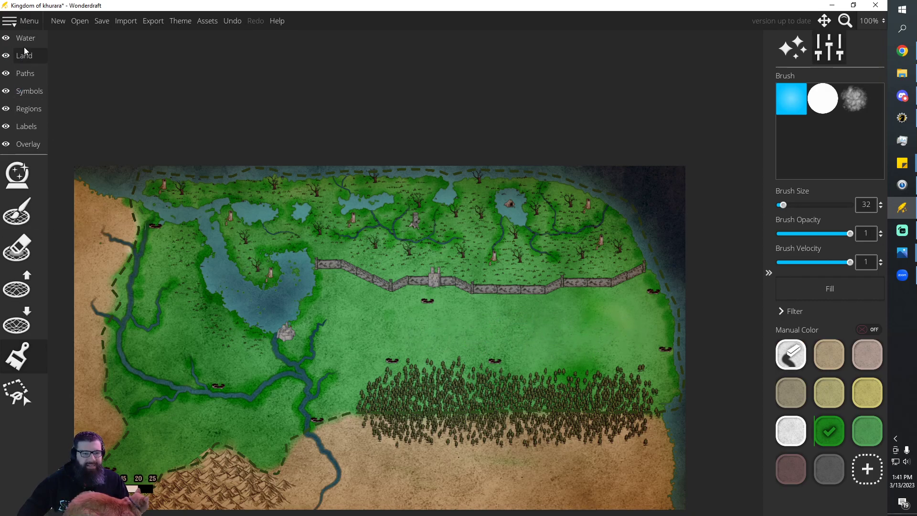
Try placing a bush symbol at scale 35 on the plain between the wall and the forest, and undo it
left_click(29, 91)
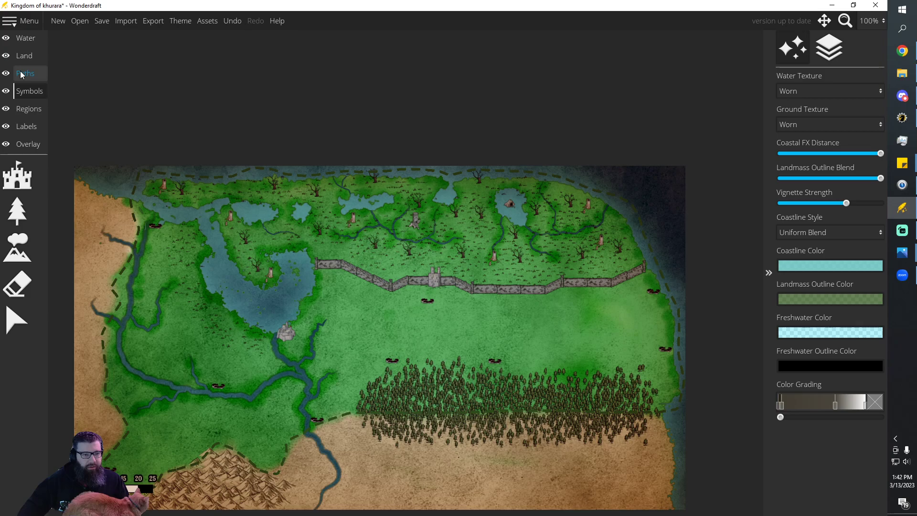
left_click(13, 180)
left_click(18, 217)
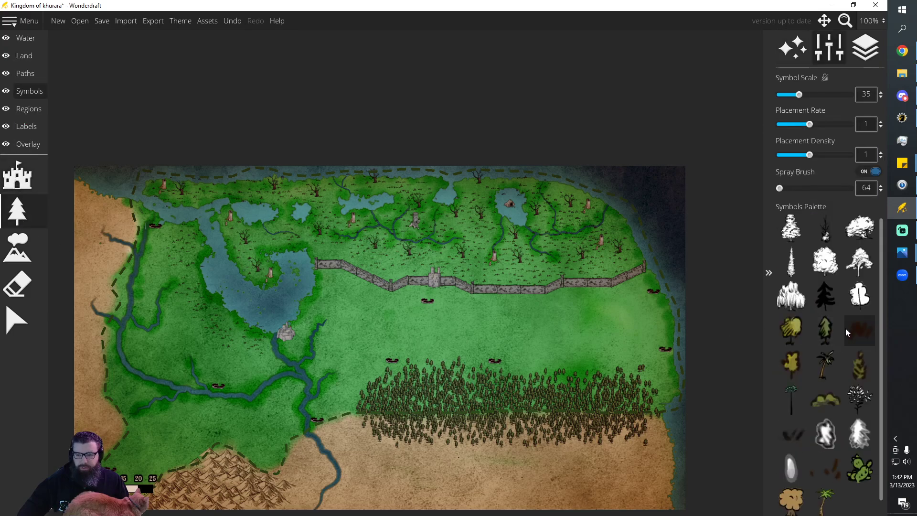
scroll(847, 326, "down", 1)
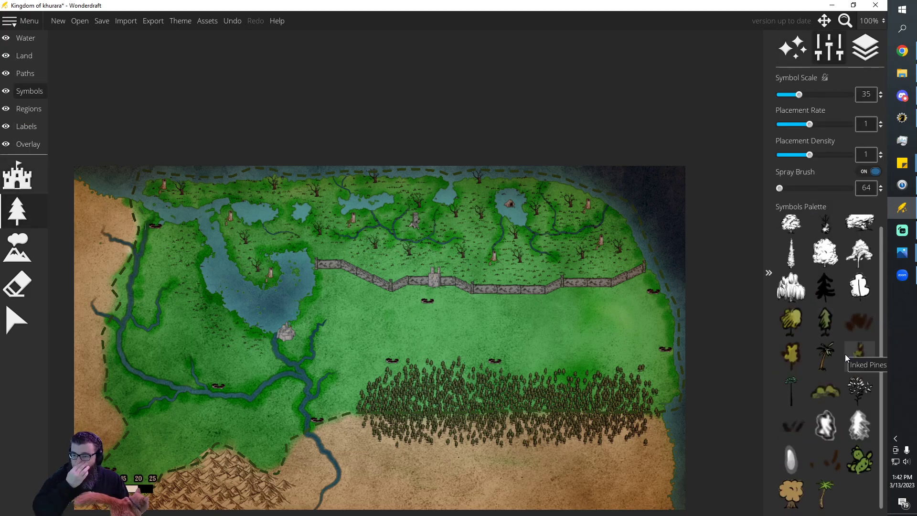
scroll(815, 432, "up", 1)
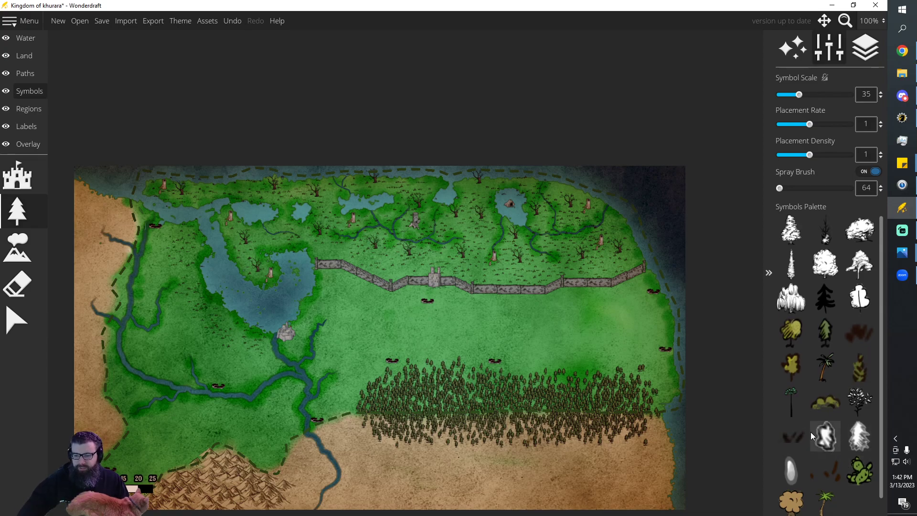
scroll(839, 389, "down", 1)
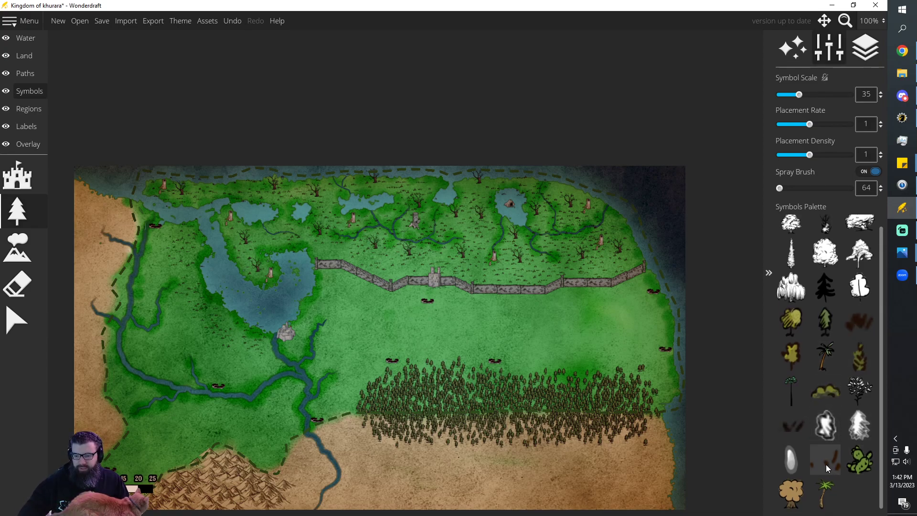
left_click(825, 392)
left_click(537, 330)
key("ctrl+z")
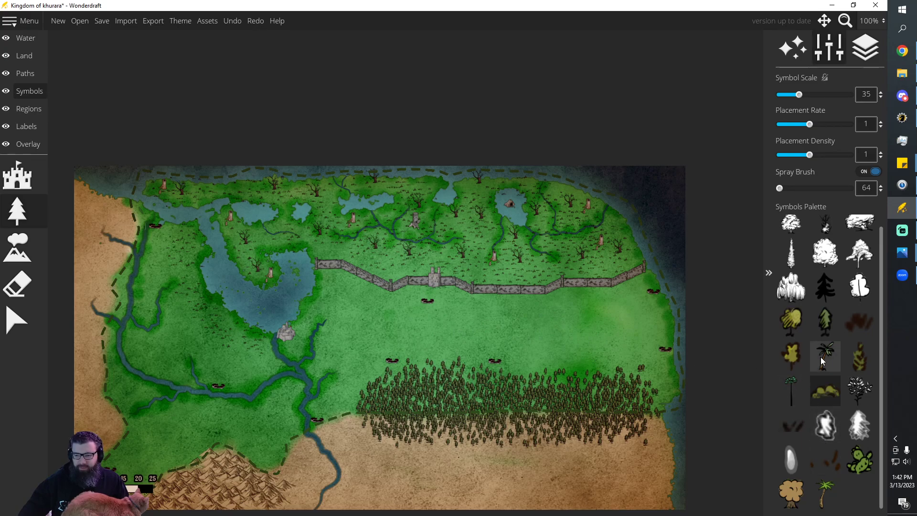
Try spraying small brown ground-mark symbols across the plain between the wall and the forest, and undo them
left_click(791, 425)
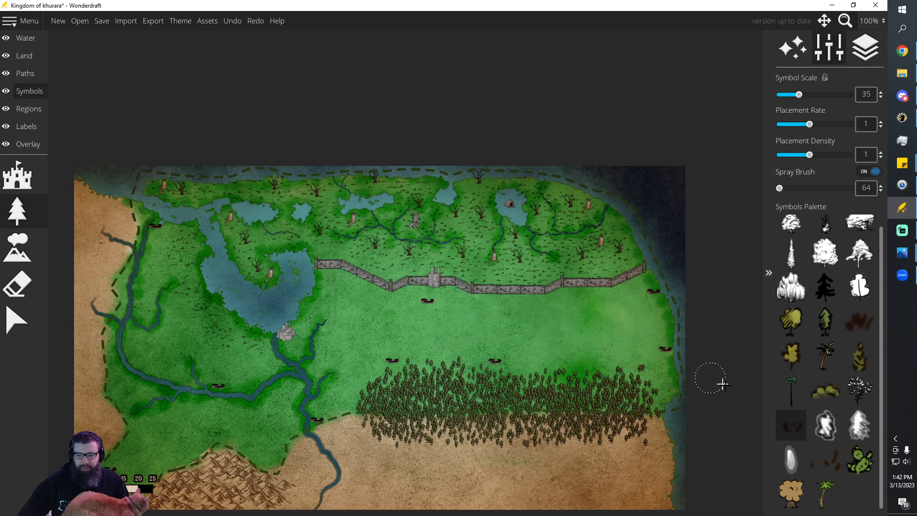
left_click(830, 466)
left_click_drag(566, 335, 510, 327)
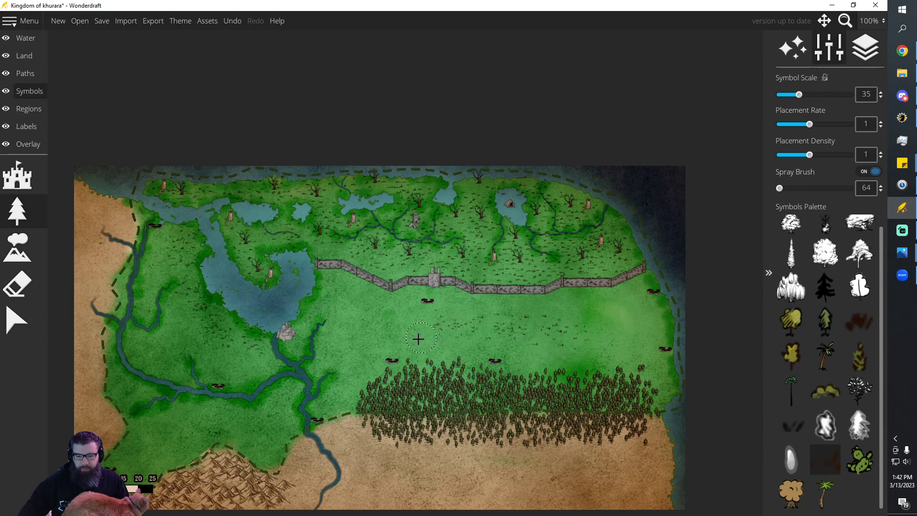
key("ctrl+z")
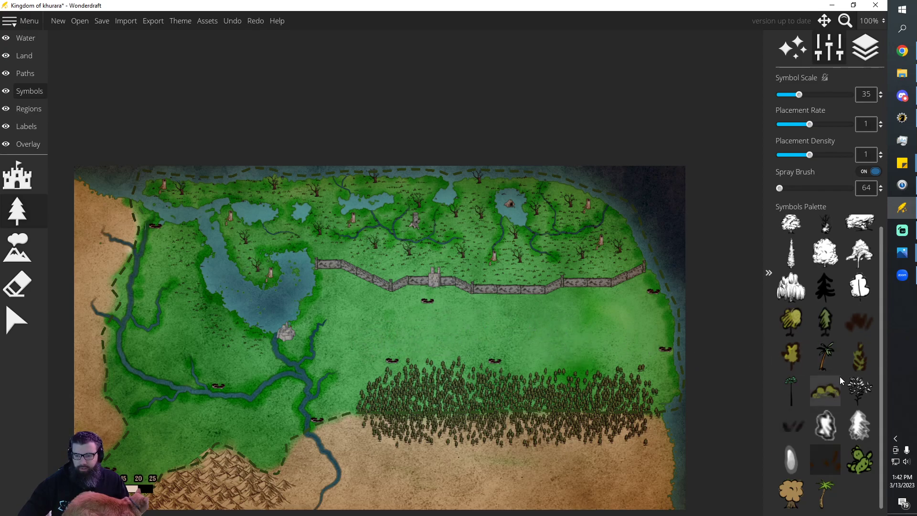
scroll(841, 363, "up", 1)
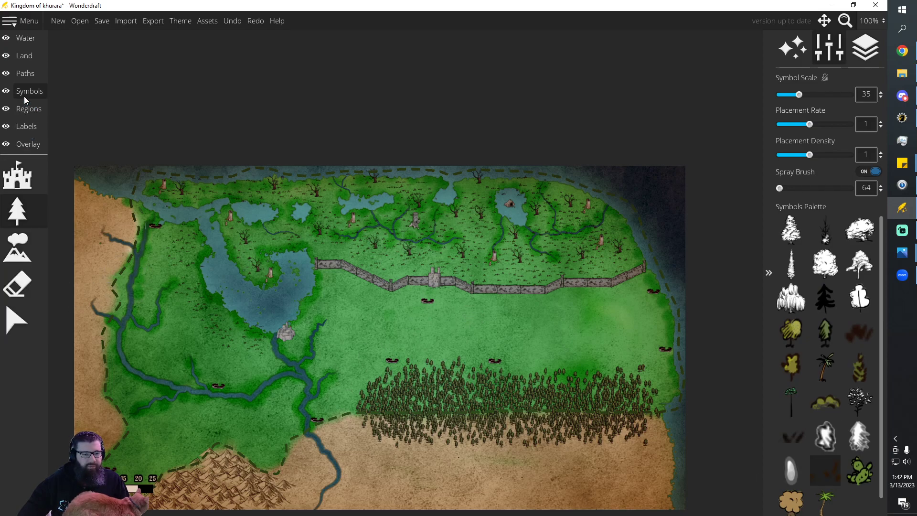
Try dabbing two tan land patches with the textured cloud brush at size 32 on the eastern plain, and undo them
left_click(24, 56)
left_click(12, 361)
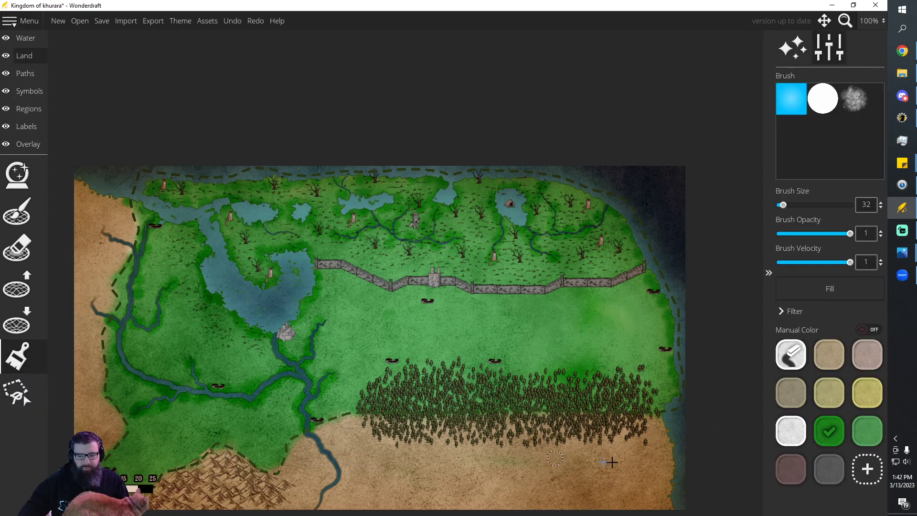
left_click(855, 97)
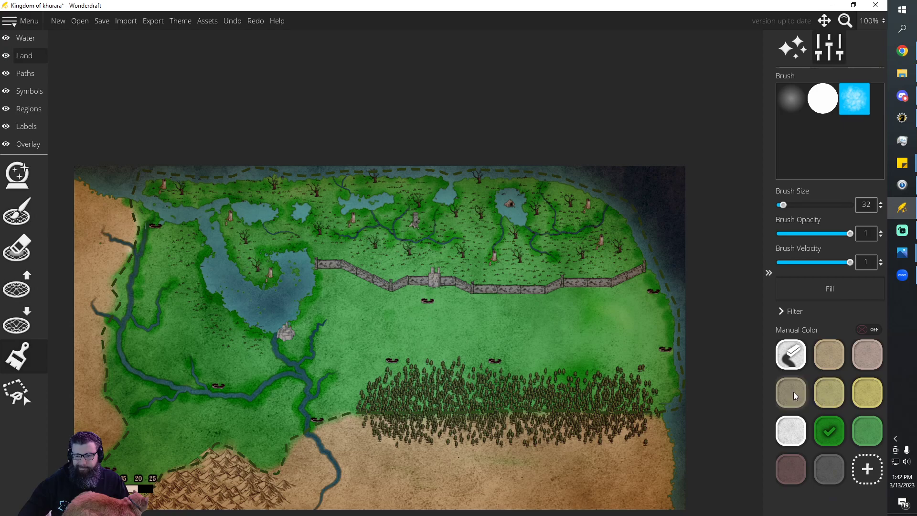
left_click(831, 354)
left_click(605, 335)
left_click(573, 328)
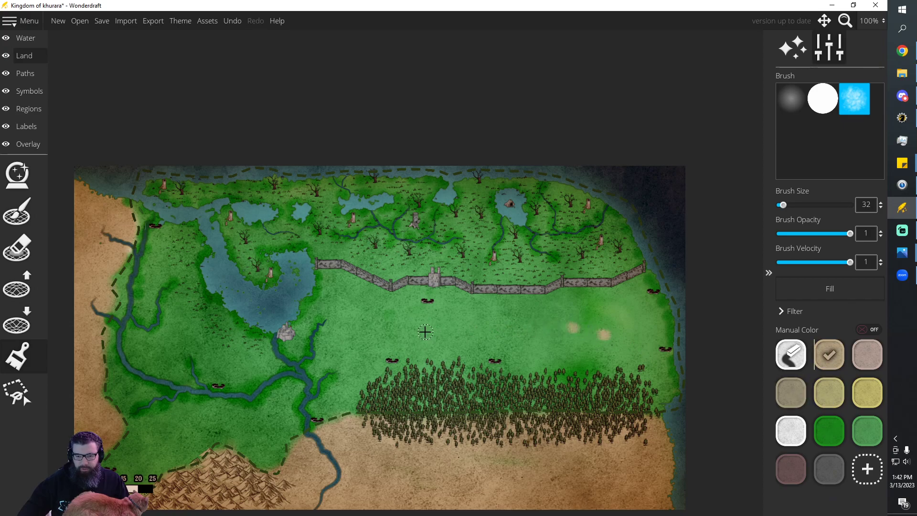
key("ctrl+z")
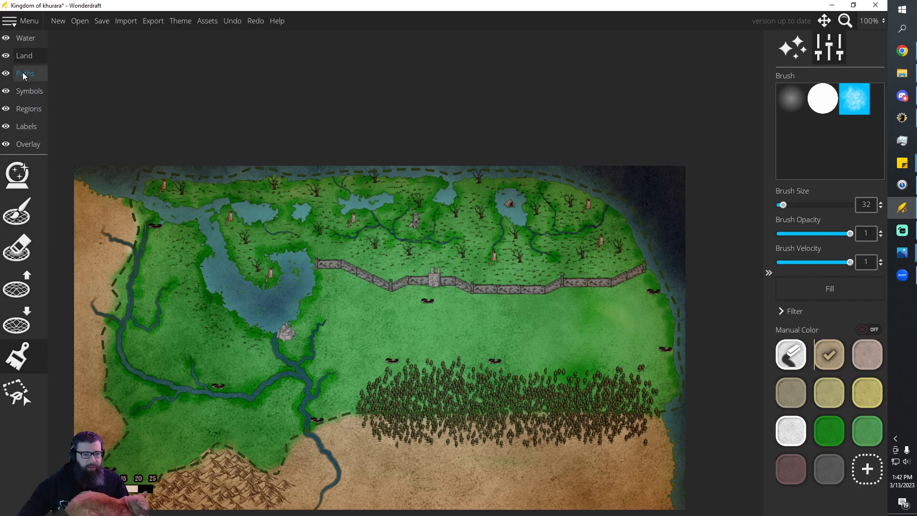
Try spraying low dark hill symbols at scale 35 across the open grassland between the wall and the forest
left_click(24, 54)
left_click(29, 91)
left_click(17, 247)
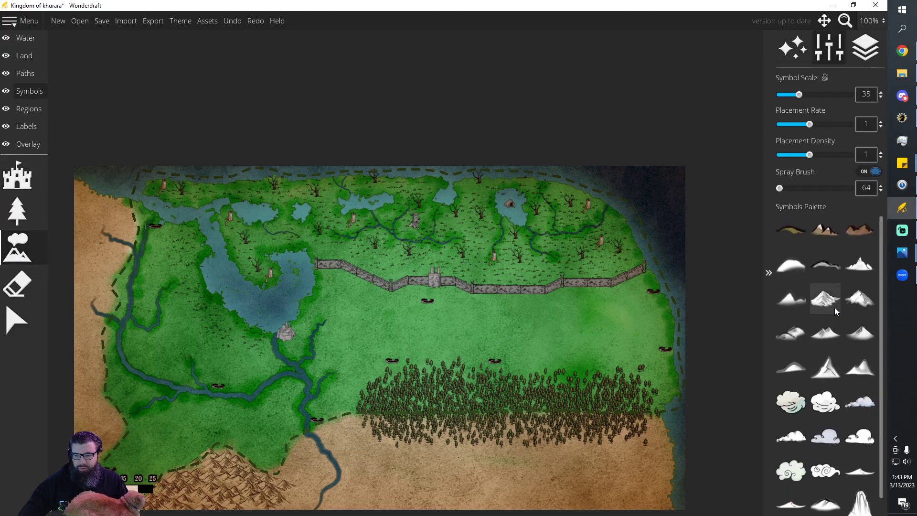
left_click(828, 268)
mouse_move(593, 331)
left_mouse_down()
mouse_move(546, 333)
mouse_move(581, 335)
mouse_move(568, 345)
mouse_move(548, 332)
mouse_move(573, 326)
mouse_move(432, 332)
mouse_move(352, 322)
left_mouse_up()
Undo the sprayed dark hills and erase the remaining ones from the grassland north of the forest
key("ctrl+z")
key("ctrl+z")
key("ctrl+z")
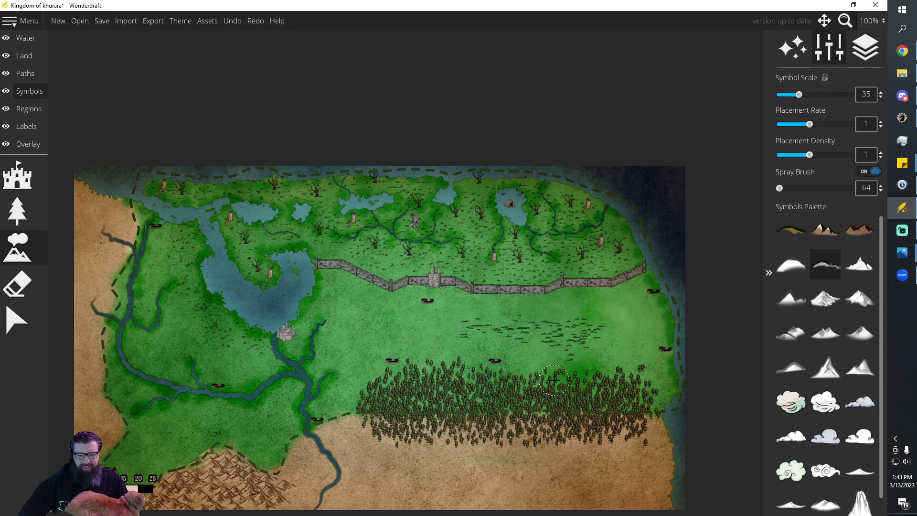
key("ctrl+z")
left_click(38, 311)
left_click(29, 286)
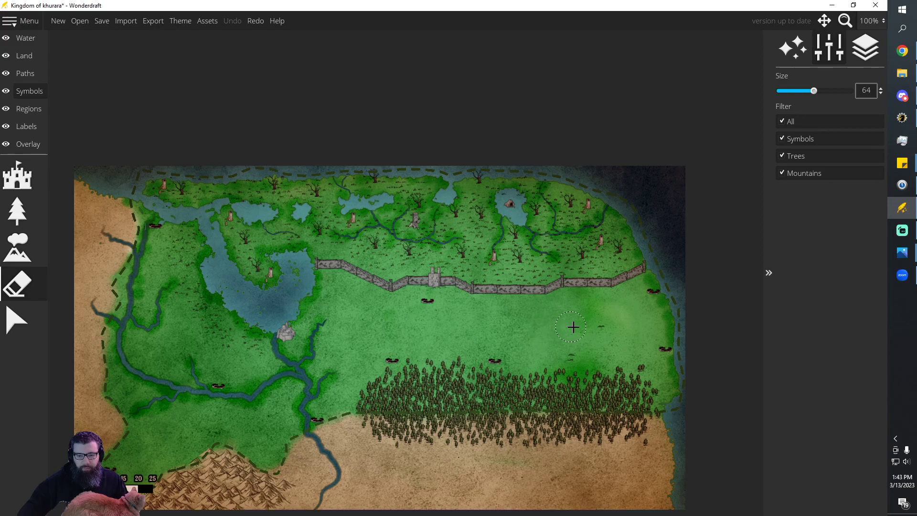
left_click(573, 347)
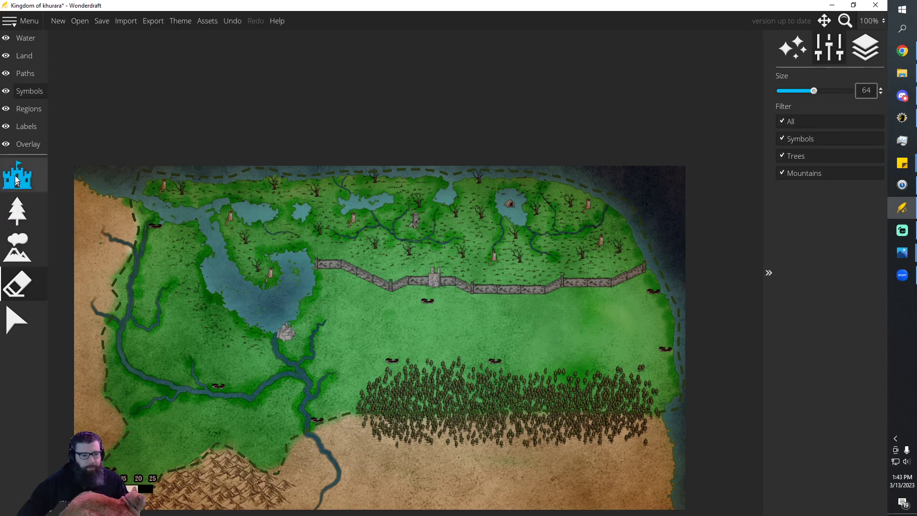
Try spraying brown mountain symbols across the same grassland, reducing the symbol scale to 30
left_click(18, 247)
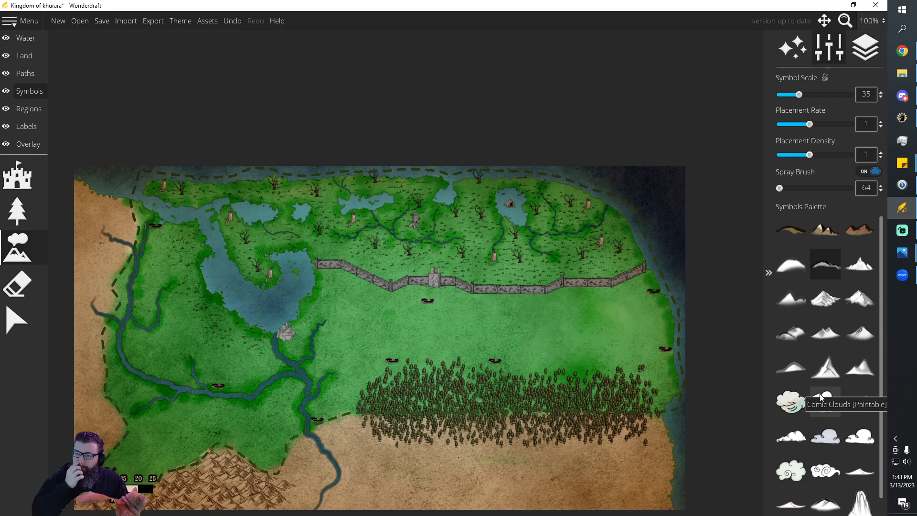
left_click(860, 230)
left_click_drag(576, 340, 575, 336)
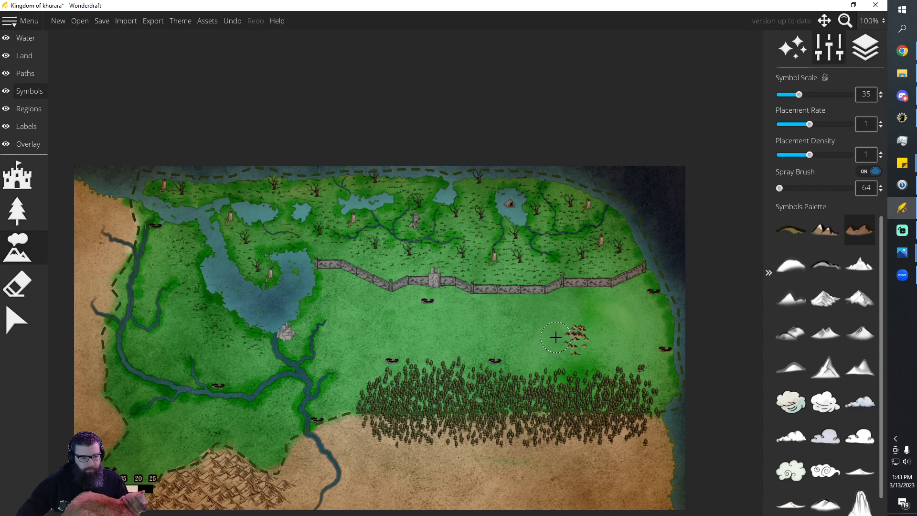
key("ctrl+z")
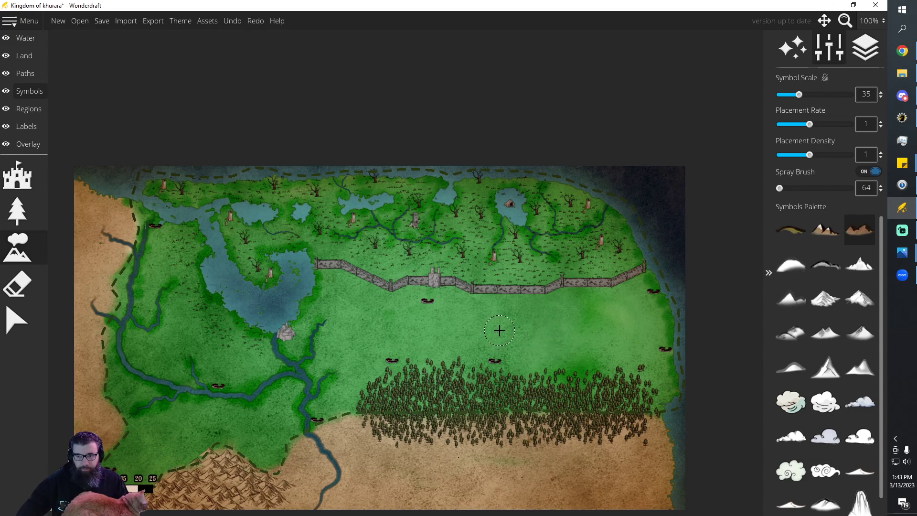
mouse_move(564, 324)
left_mouse_down()
mouse_move(590, 330)
mouse_move(558, 337)
mouse_move(389, 330)
mouse_move(596, 335)
mouse_move(461, 330)
mouse_move(401, 340)
left_mouse_up()
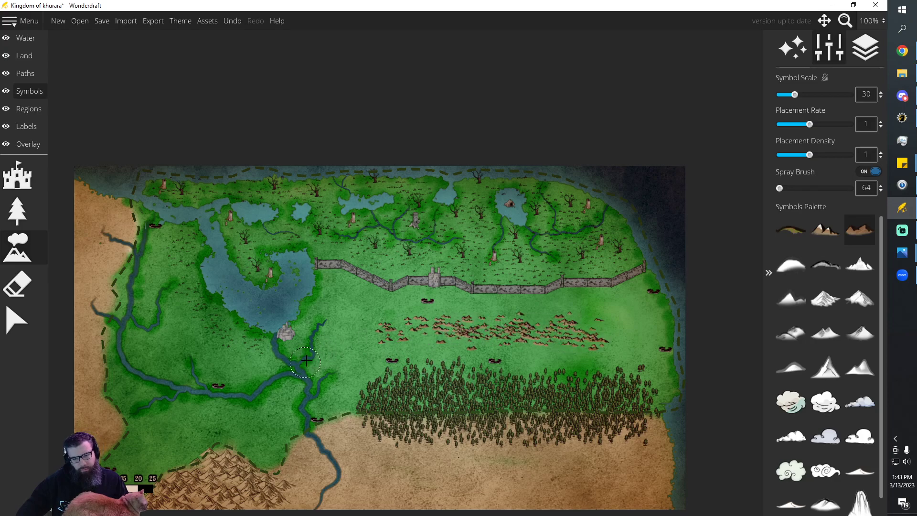
Undo the brown mountain strokes and erase the leftover mountains from the grassland
key("ctrl+z")
key("ctrl+z")
key("ctrl+z")
key("ctrl+z")
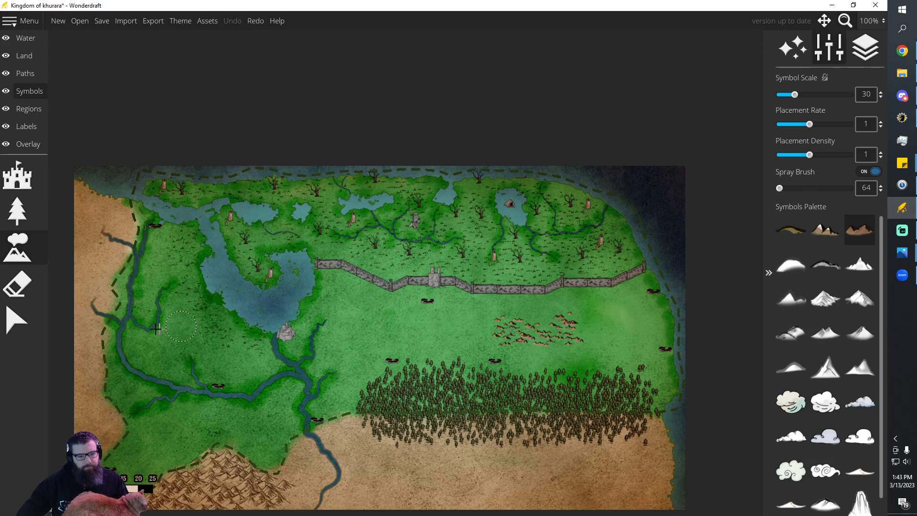
left_click(24, 292)
mouse_move(488, 314)
left_mouse_down()
mouse_move(530, 327)
mouse_move(577, 326)
mouse_move(504, 331)
left_mouse_up()
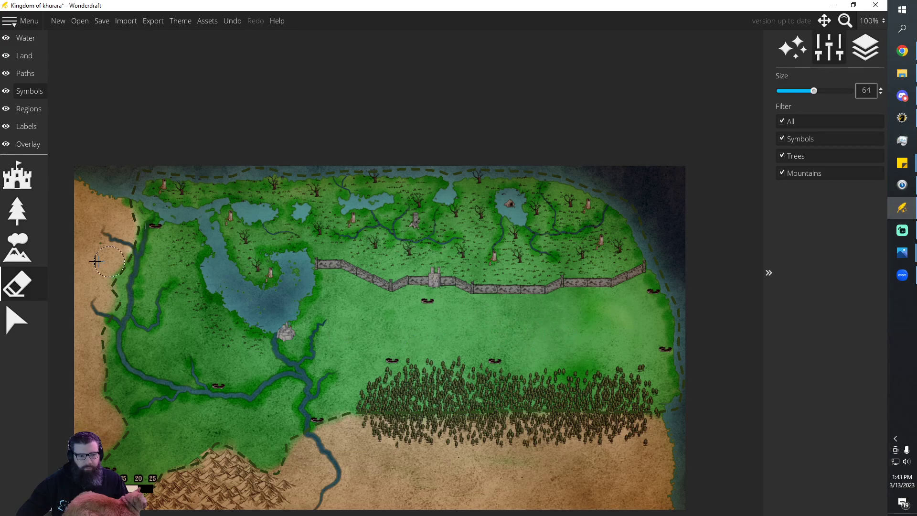
Try painting reddish-brown ground colour with the textured brush at size 32 between the wall and the forest, and undo it
left_click(29, 107)
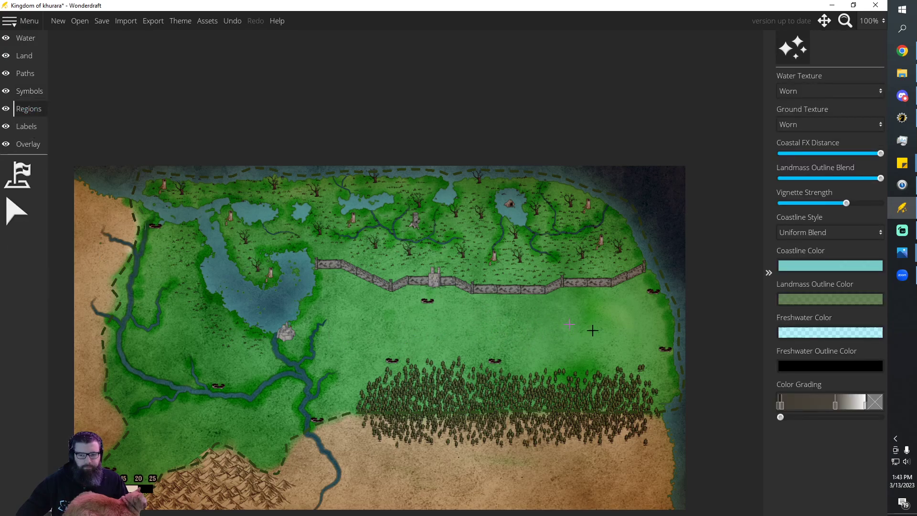
left_click(25, 56)
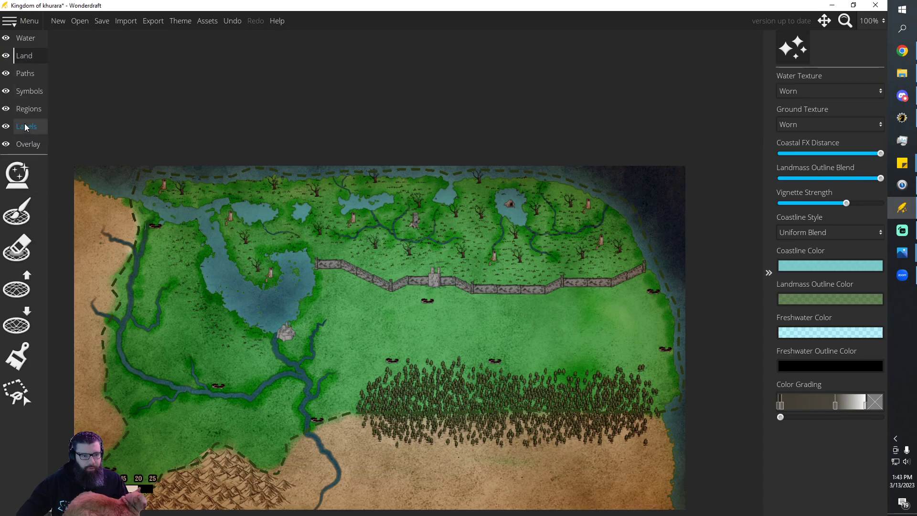
left_click(17, 356)
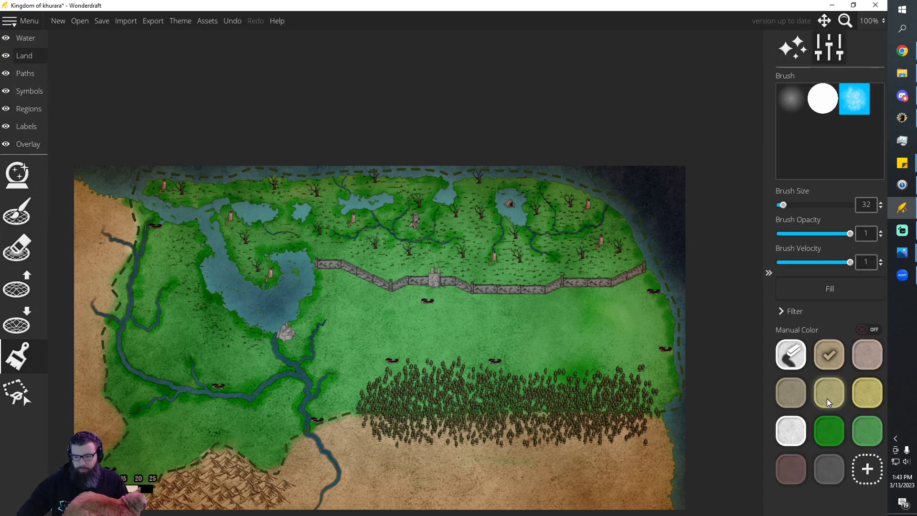
left_click(794, 473)
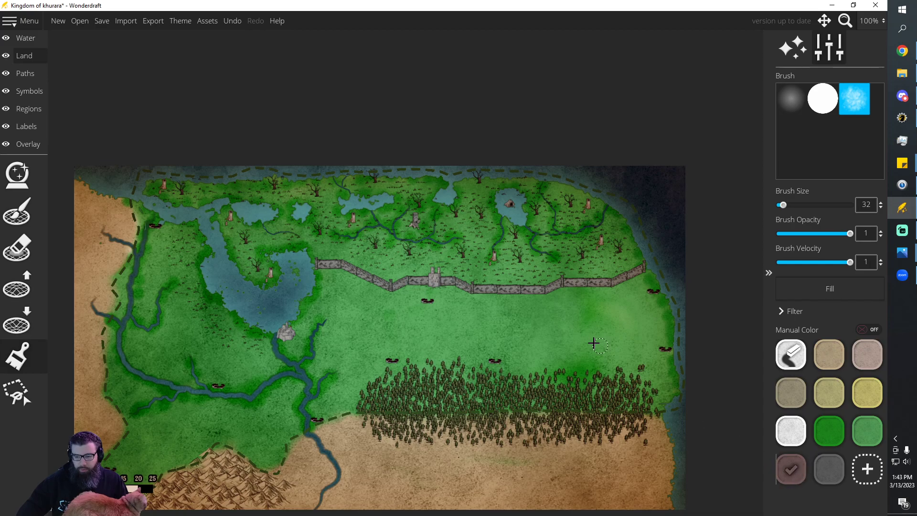
left_click_drag(578, 329, 525, 329)
left_click(513, 327)
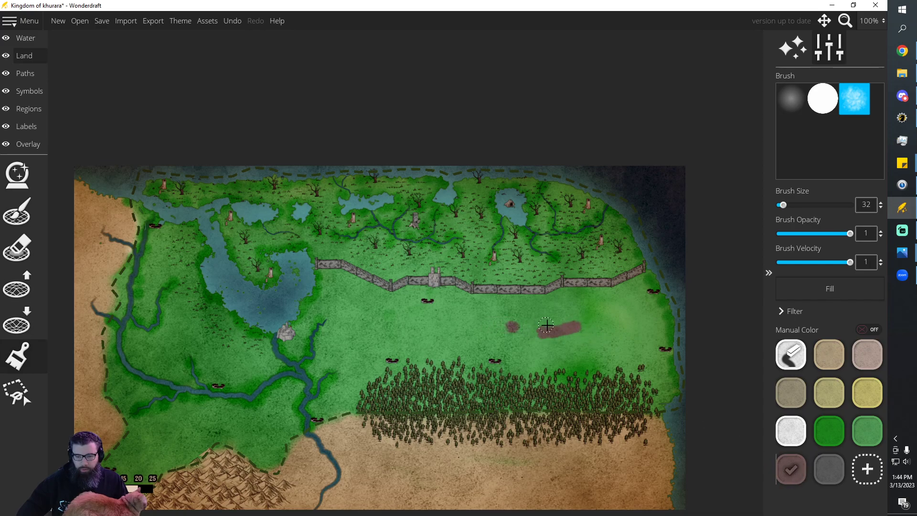
mouse_move(580, 321)
left_mouse_down()
mouse_move(509, 330)
mouse_move(607, 345)
mouse_move(584, 324)
mouse_move(554, 325)
mouse_move(576, 344)
mouse_move(540, 337)
mouse_move(511, 347)
mouse_move(560, 354)
mouse_move(517, 334)
mouse_move(373, 319)
mouse_move(341, 326)
mouse_move(407, 341)
mouse_move(501, 340)
mouse_move(491, 326)
mouse_move(394, 317)
left_mouse_up()
key("ctrl+z")
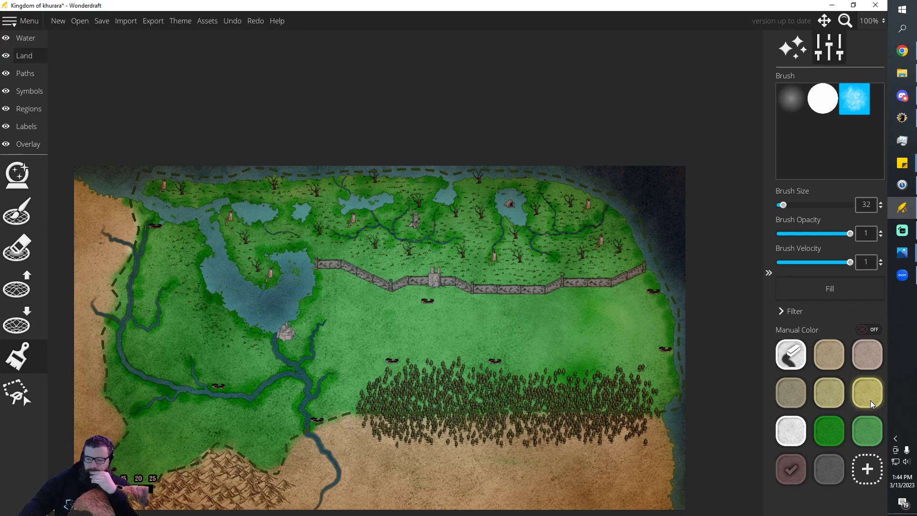
Try the same reddish-brown ground colour with the soft round brush across the grassland, and undo the strokes
left_click(792, 98)
mouse_move(578, 343)
left_mouse_down()
mouse_move(584, 325)
mouse_move(430, 320)
mouse_move(375, 329)
mouse_move(355, 308)
left_mouse_up()
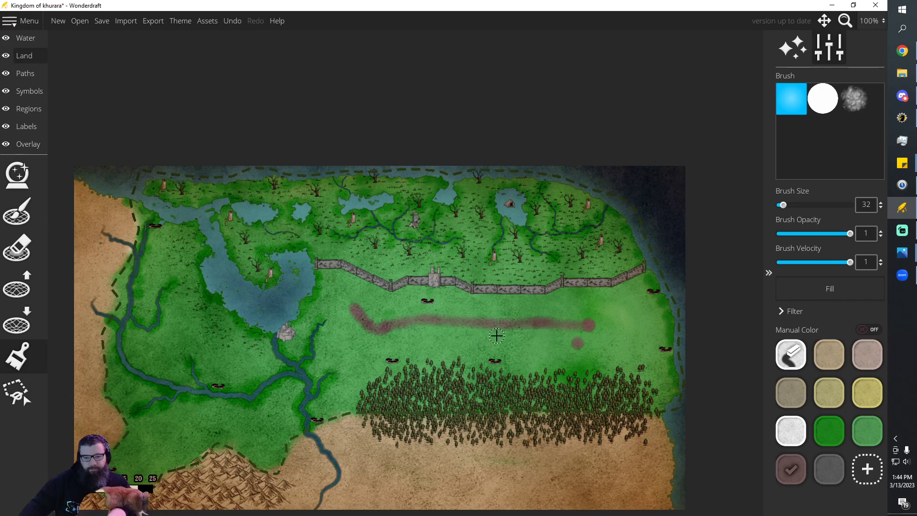
key("ctrl+z")
key("ctrl+z")
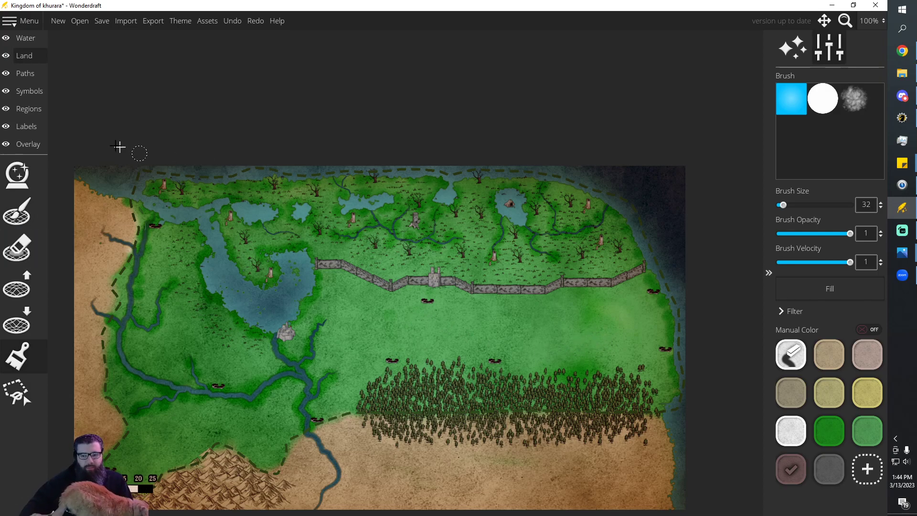
Spray green pine trees at scale 30 in two groves south of the wall, joining them to the existing forest
left_click(26, 93)
left_click(28, 109)
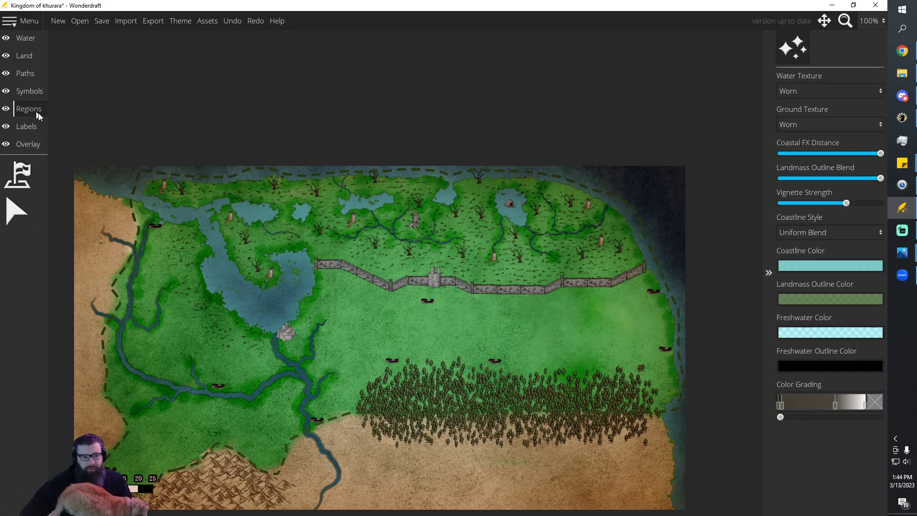
left_click(26, 89)
left_click(17, 210)
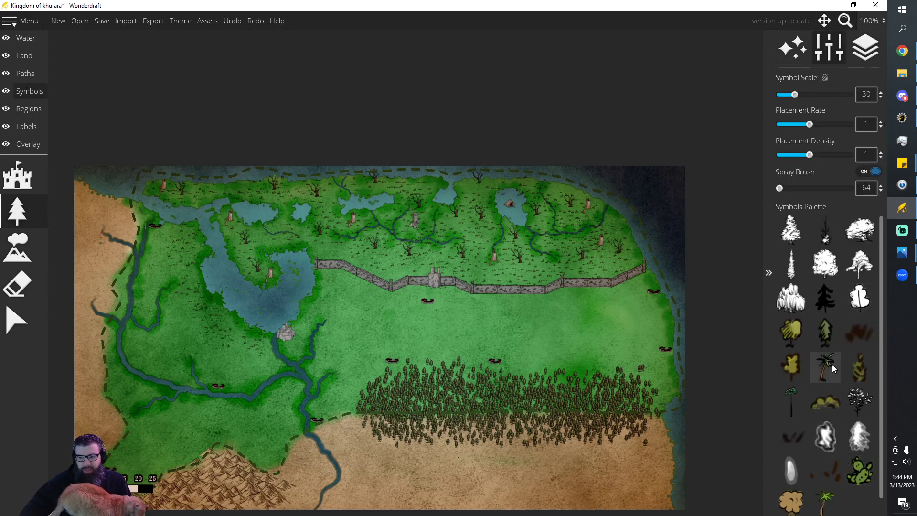
left_click(825, 333)
left_click(414, 326)
left_click(462, 329)
mouse_move(534, 330)
left_mouse_down()
mouse_move(616, 337)
mouse_move(633, 327)
mouse_move(623, 315)
mouse_move(557, 326)
mouse_move(563, 359)
mouse_move(590, 371)
mouse_move(613, 360)
mouse_move(606, 339)
mouse_move(575, 367)
mouse_move(594, 340)
mouse_move(560, 370)
mouse_move(520, 383)
mouse_move(450, 368)
mouse_move(458, 338)
mouse_move(501, 326)
mouse_move(452, 329)
mouse_move(448, 358)
mouse_move(432, 338)
mouse_move(367, 319)
mouse_move(419, 334)
mouse_move(356, 332)
mouse_move(509, 327)
mouse_move(439, 352)
mouse_move(356, 351)
mouse_move(347, 373)
mouse_move(267, 444)
mouse_move(404, 408)
mouse_move(413, 362)
mouse_move(340, 318)
mouse_move(406, 326)
mouse_move(435, 356)
mouse_move(496, 325)
mouse_move(497, 332)
left_mouse_up()
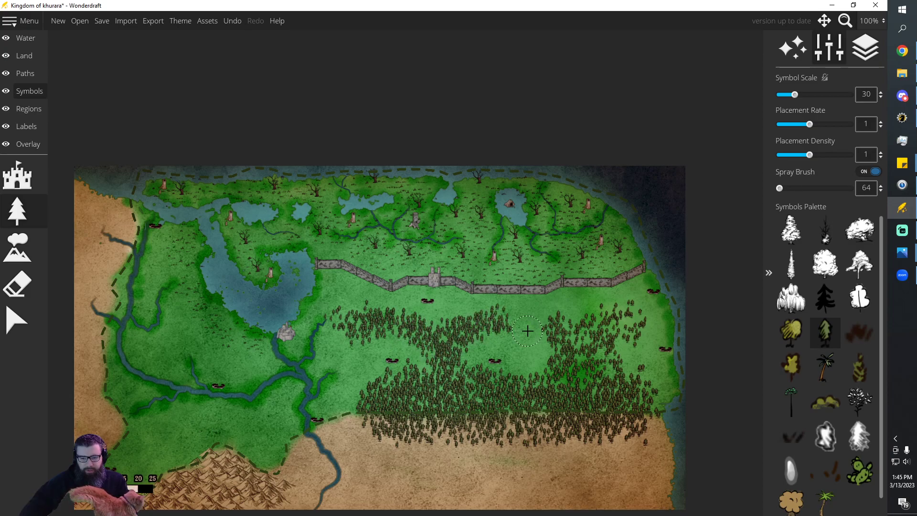
mouse_move(560, 333)
left_mouse_down()
mouse_move(589, 360)
mouse_move(610, 348)
mouse_move(603, 366)
mouse_move(621, 328)
mouse_move(579, 371)
left_mouse_up()
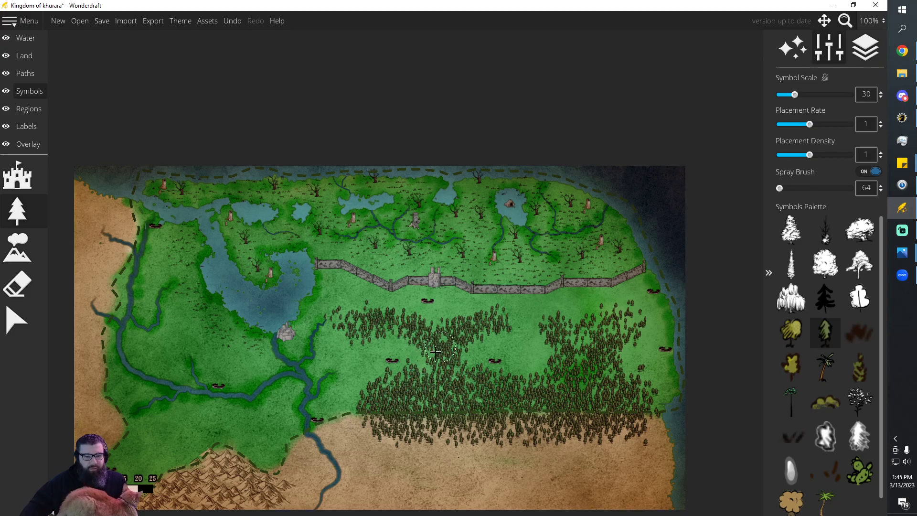
Draw a black dashed road, width 3, from the north-western settlement via the southern river settlement to the castle and onward to the wall gate
left_click(27, 75)
left_click(20, 163)
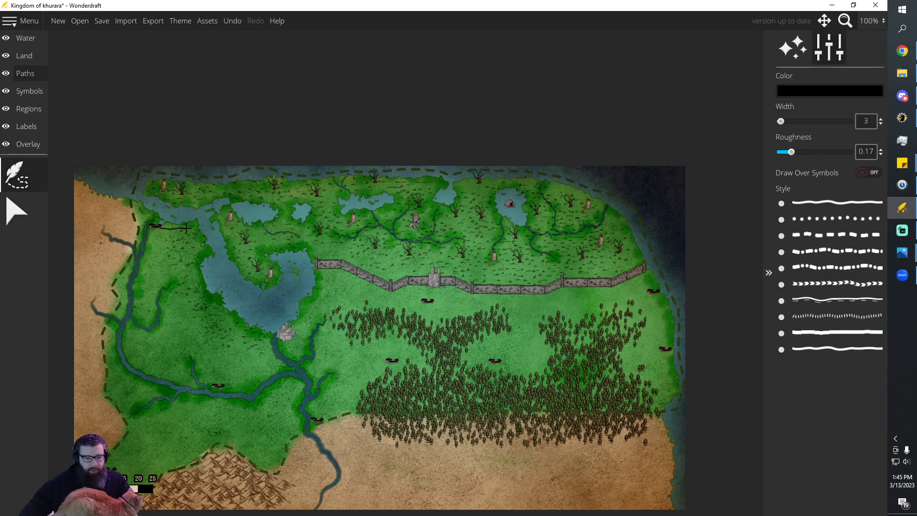
key("ctrl+z")
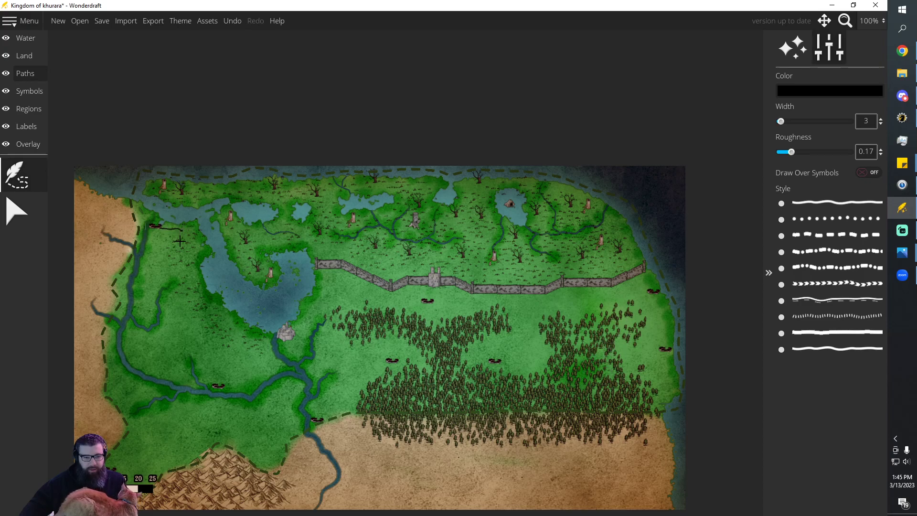
left_click_drag(172, 244, 175, 244)
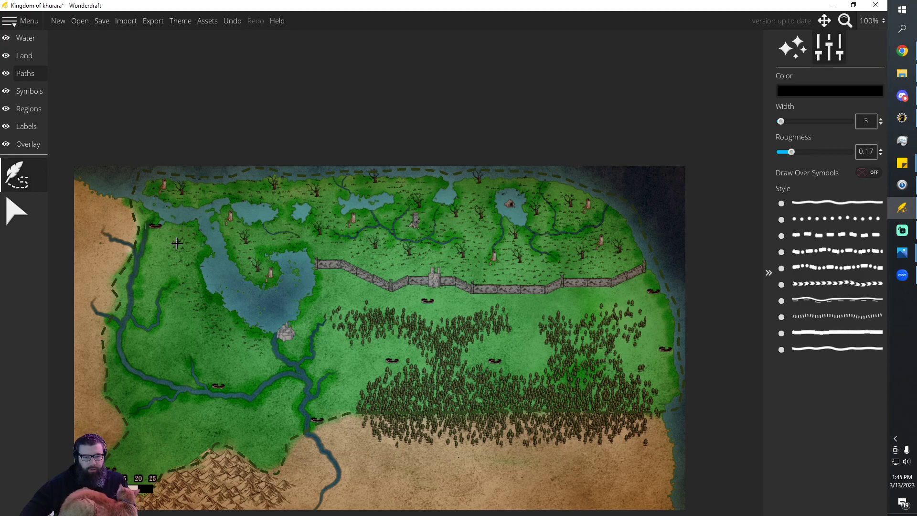
left_click(837, 235)
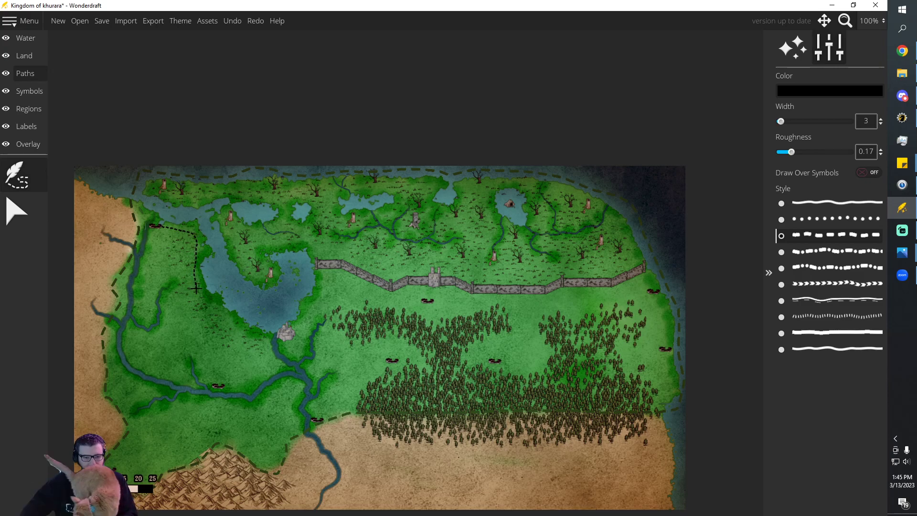
key("ctrl+z")
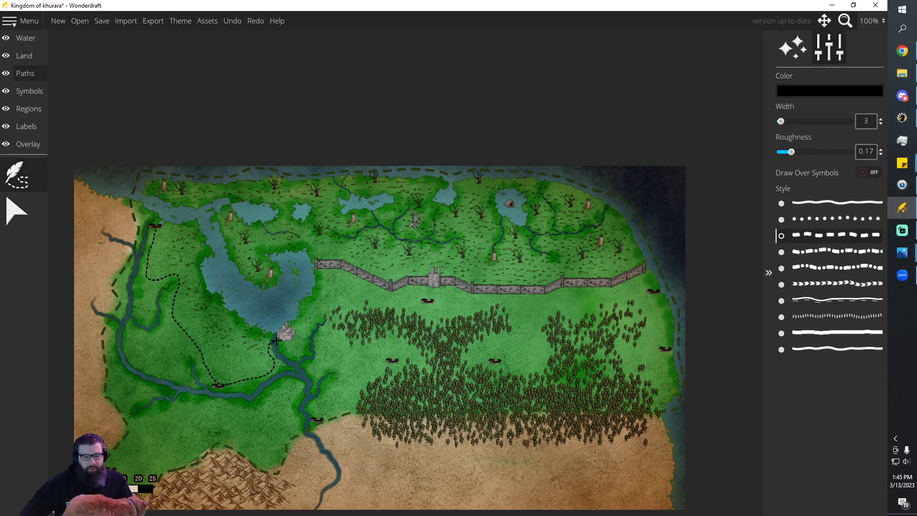
left_click(282, 337)
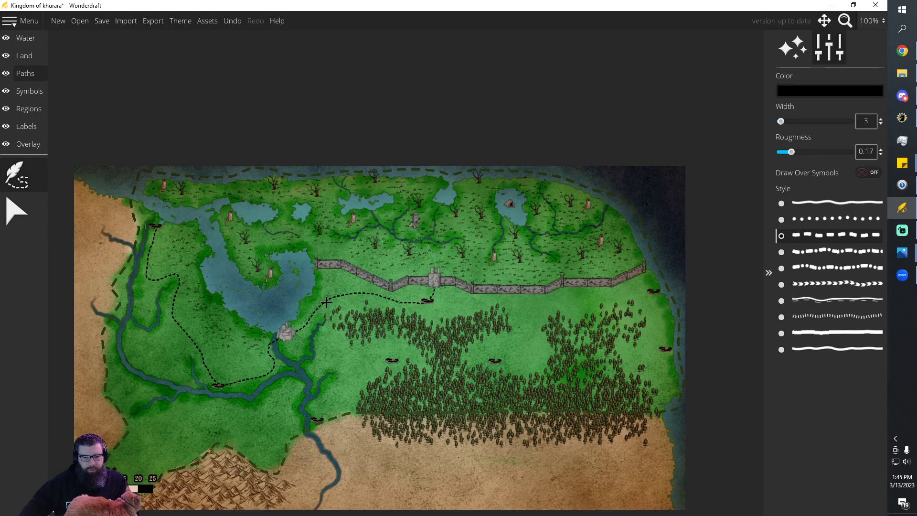
Draw dashed branch roads past the settlements beside the forest to the eastern coast, and to the southern and south-western borders
left_click(332, 329)
left_click(423, 356)
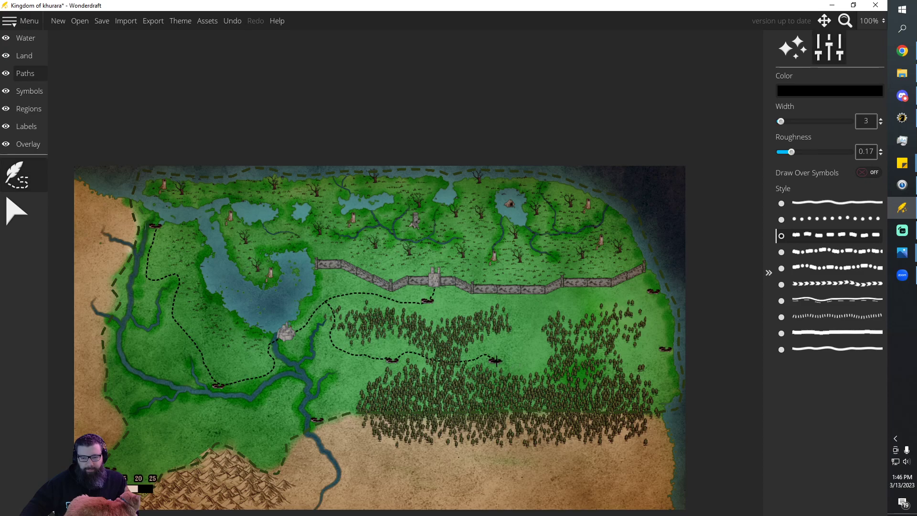
left_click(495, 360)
left_click(554, 305)
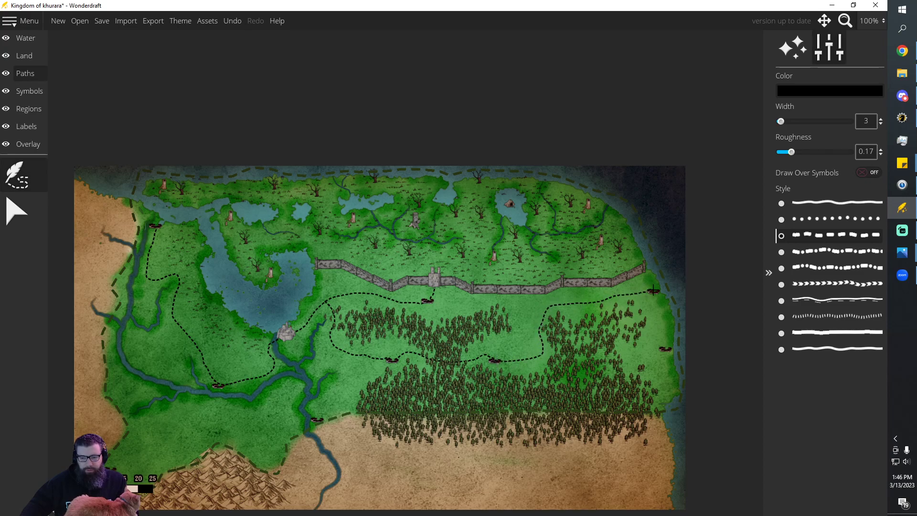
left_click(653, 293)
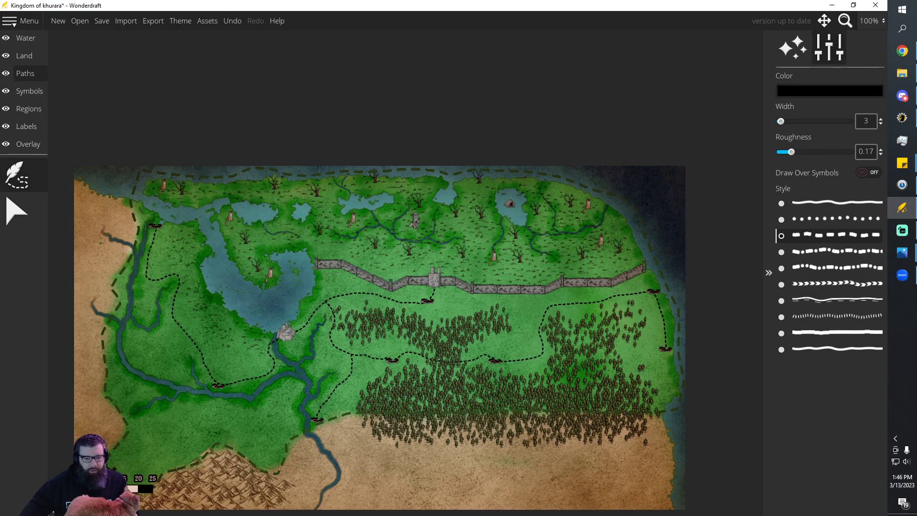
left_click_drag(150, 465, 205, 438)
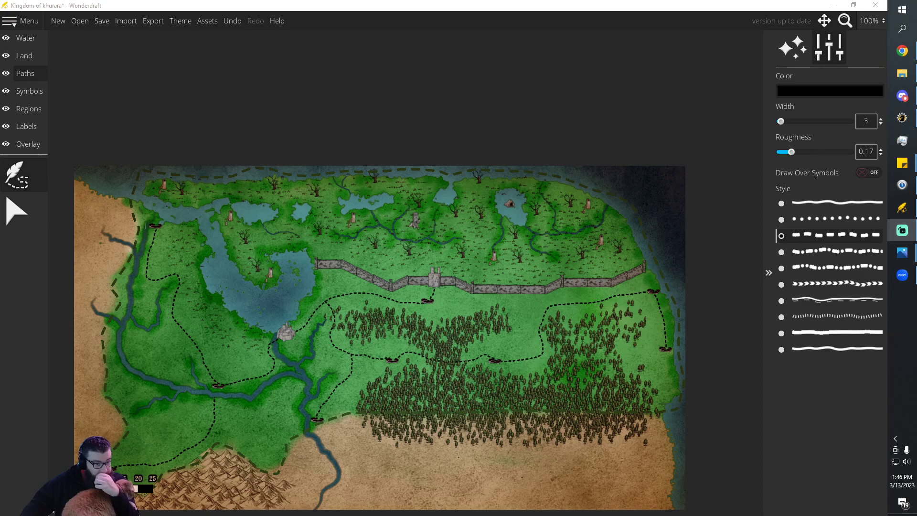
Place a round compass rose symbol at scale 30 in the map's north-western corner
left_click(28, 91)
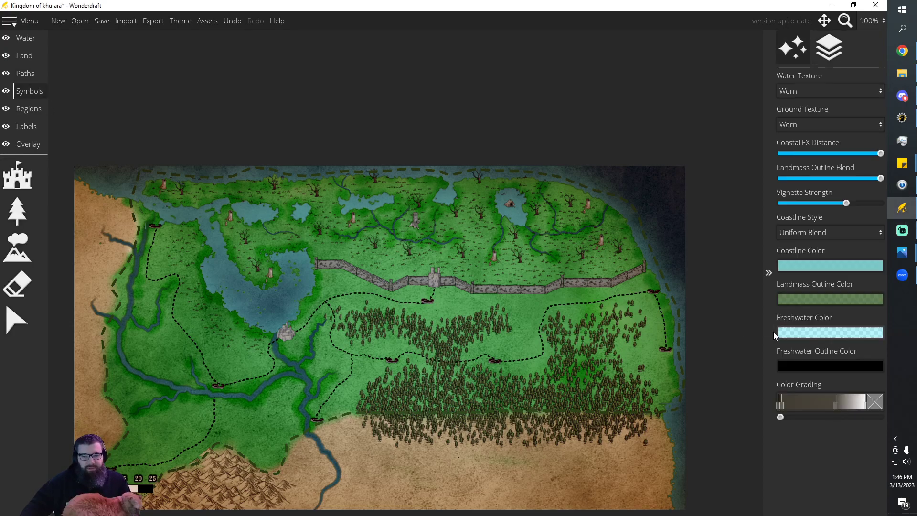
left_click(13, 188)
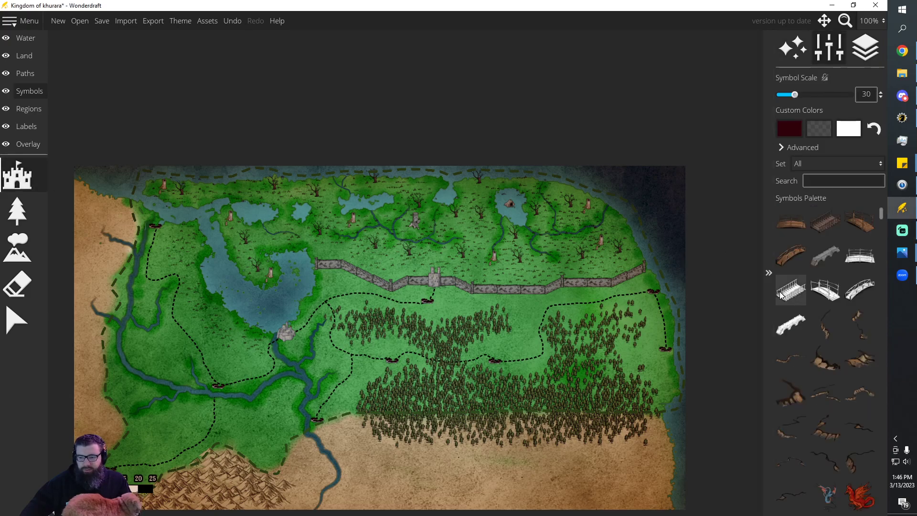
scroll(820, 308, "down", 10)
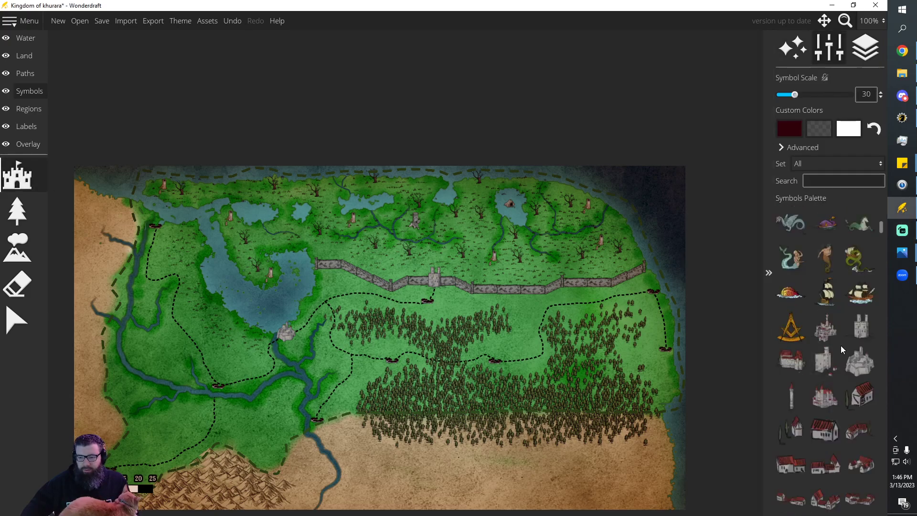
scroll(847, 322, "down", 5)
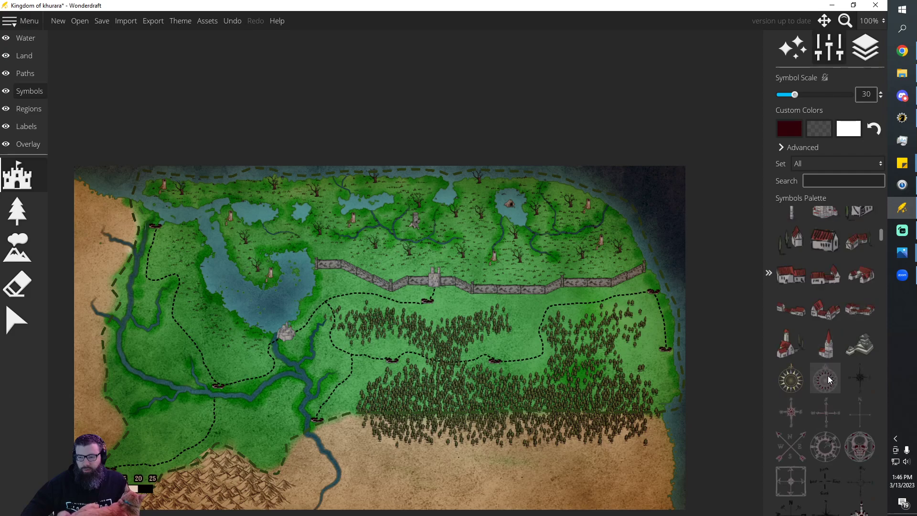
scroll(827, 375, "down", 1)
left_click(827, 342)
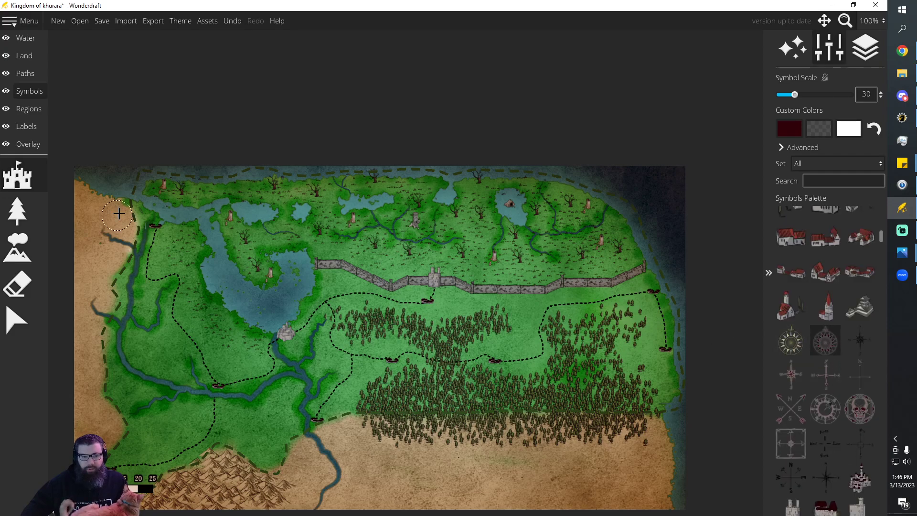
left_click(100, 194)
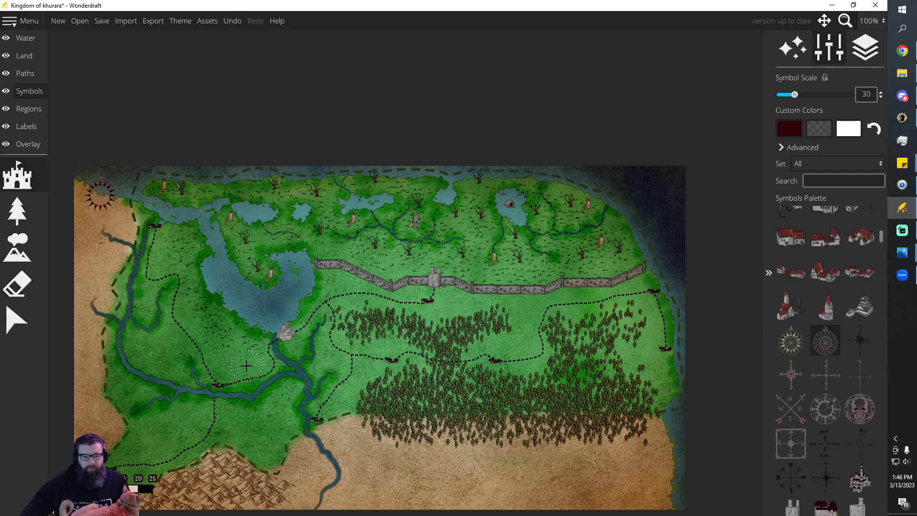
Browse the symbol palette for further structure symbols that suit the map
scroll(829, 379, "down", 6)
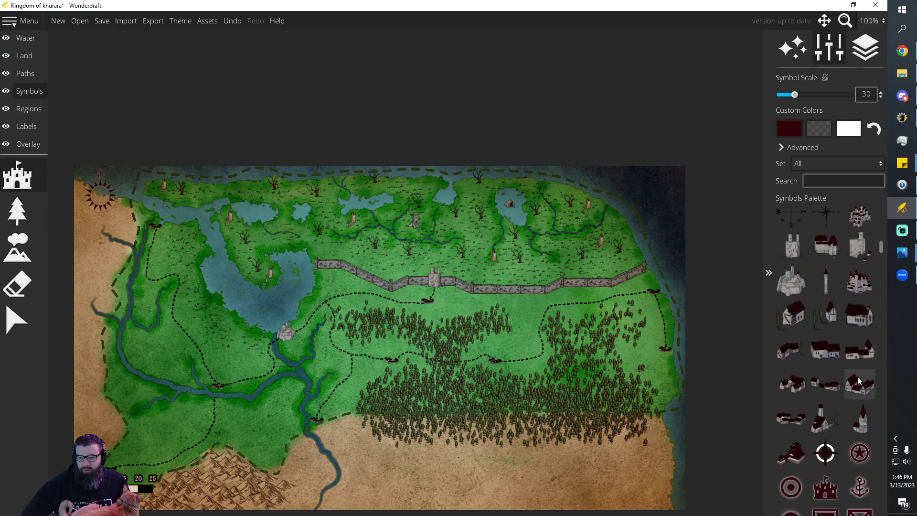
scroll(859, 381, "down", 3)
scroll(832, 347, "down", 10)
scroll(839, 352, "down", 8)
scroll(839, 349, "down", 8)
scroll(839, 348, "down", 8)
scroll(836, 347, "down", 8)
scroll(839, 347, "down", 8)
scroll(837, 345, "down", 5)
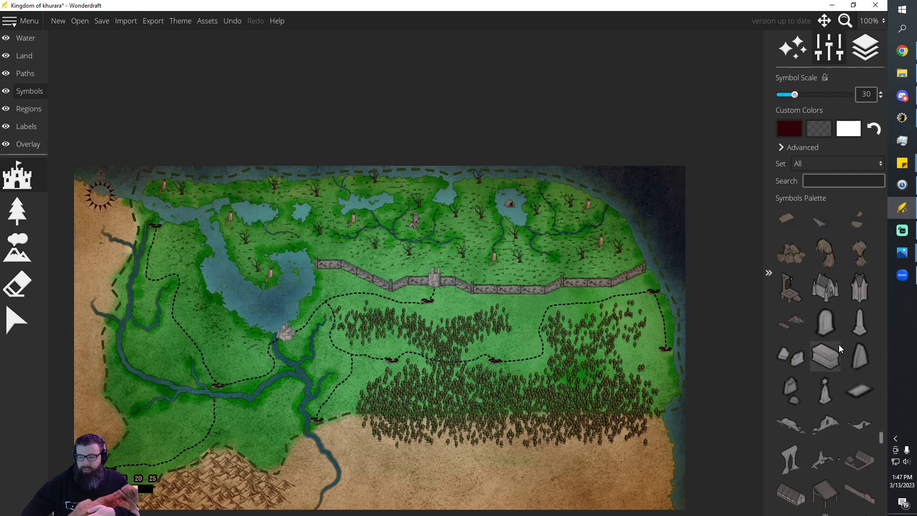
scroll(839, 344, "down", 4)
scroll(839, 347, "down", 8)
scroll(843, 367, "down", 2)
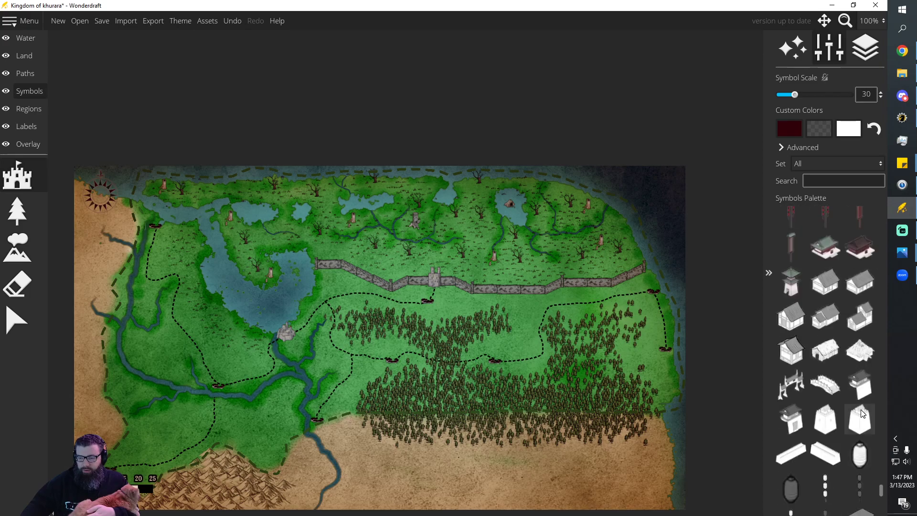
Place the red-roofed house with trees at scale 30 just below the southern river settlement, beside the road
left_click_drag(881, 490, 880, 207)
scroll(852, 316, "down", 10)
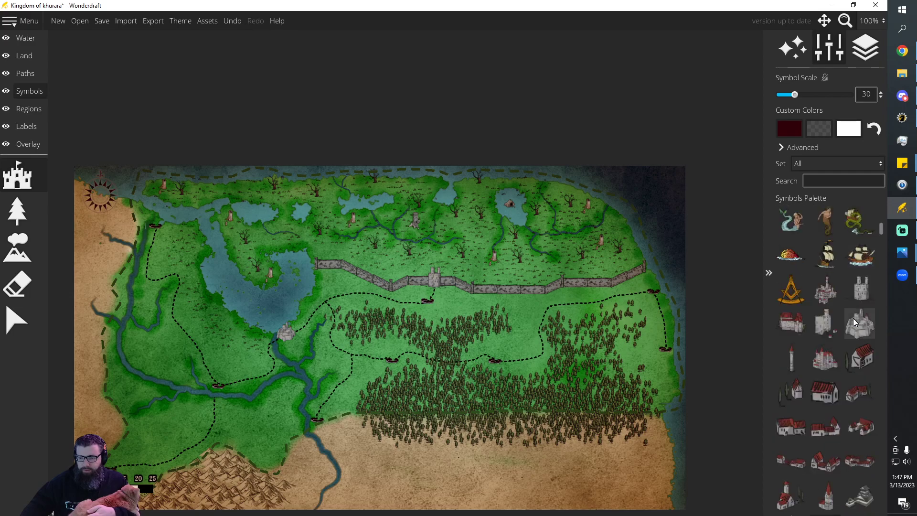
scroll(855, 322, "down", 1)
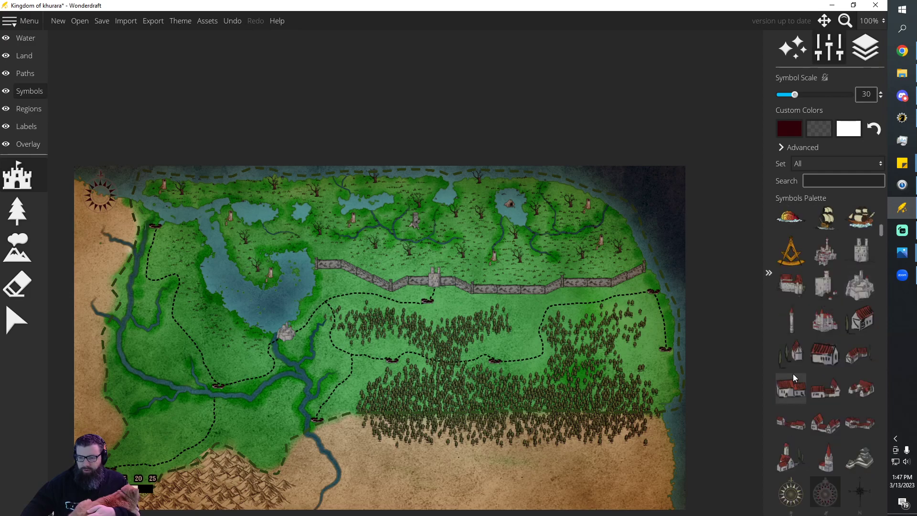
left_click(790, 354)
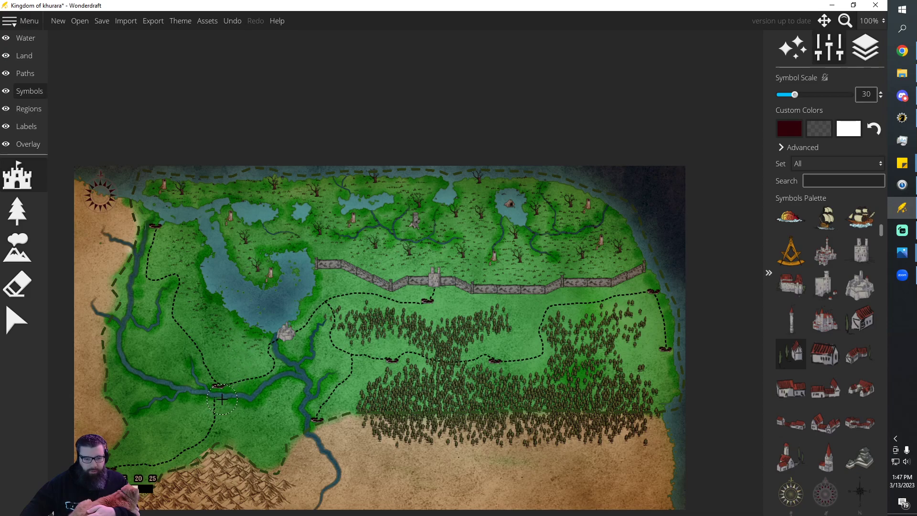
left_click(219, 399)
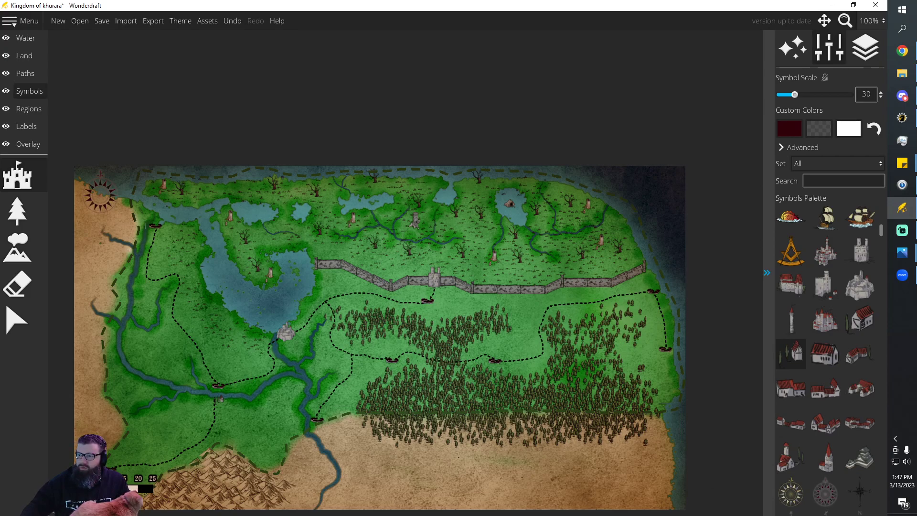
Examine the place names and label styling on the reference map Babadig League.png in the image viewer
left_click(902, 253)
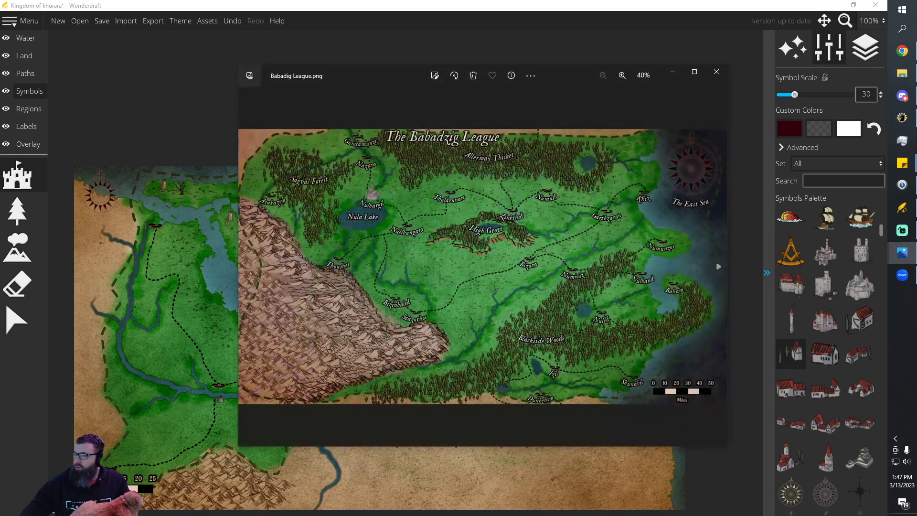
scroll(458, 184, "up", 3)
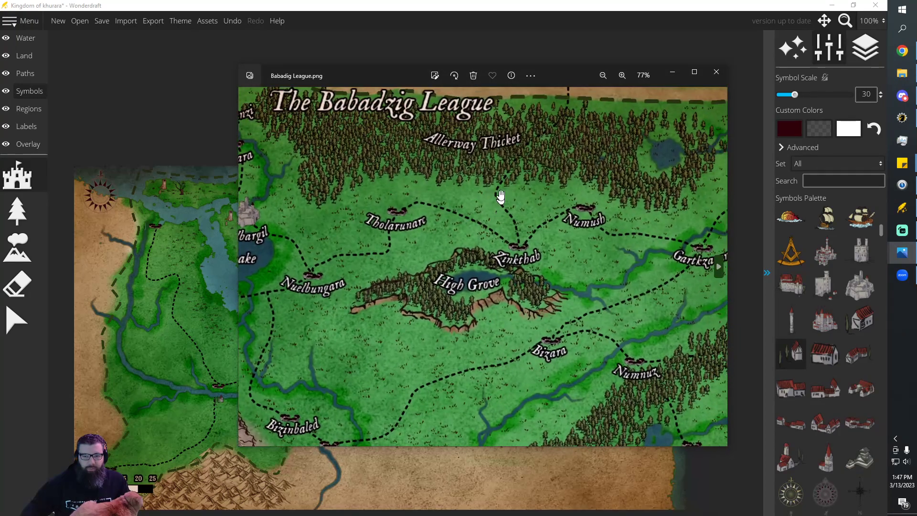
left_click(672, 71)
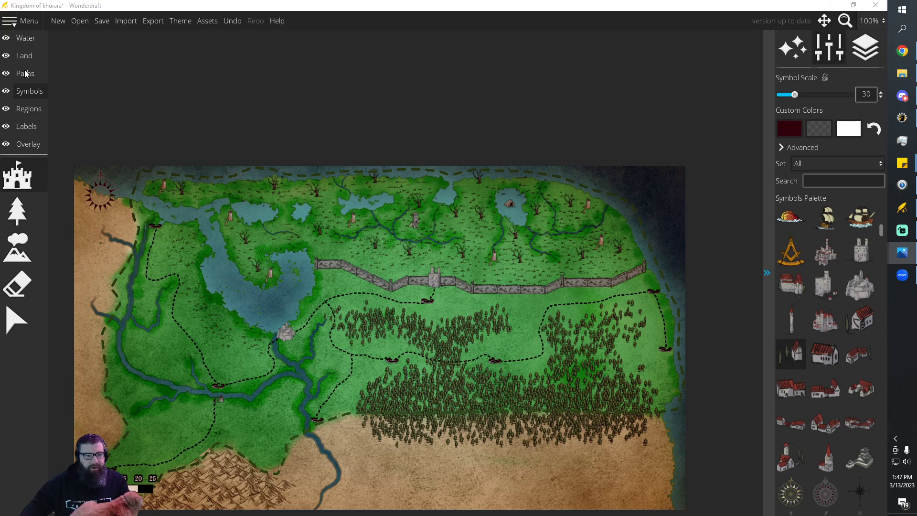
Start the label tool in Wonderdraft with the City preset and set the font colour to white (ffffff)
left_click(24, 90)
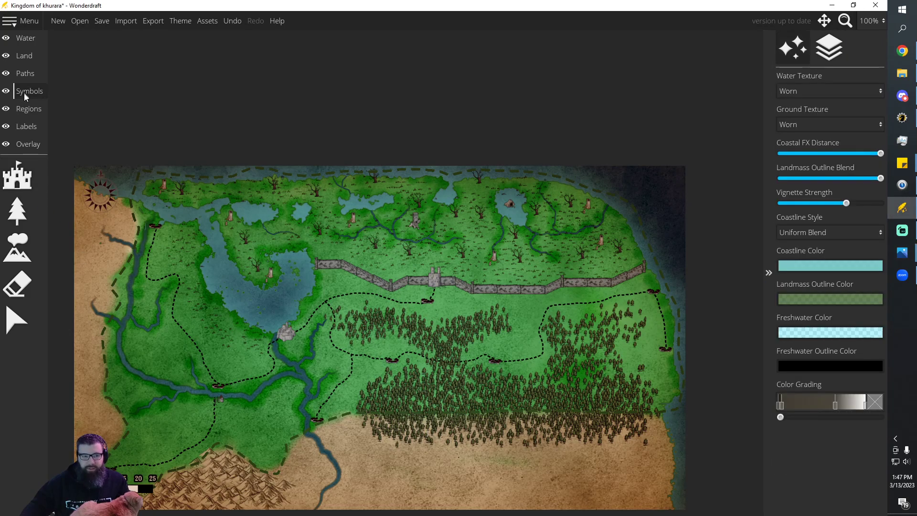
left_click(24, 126)
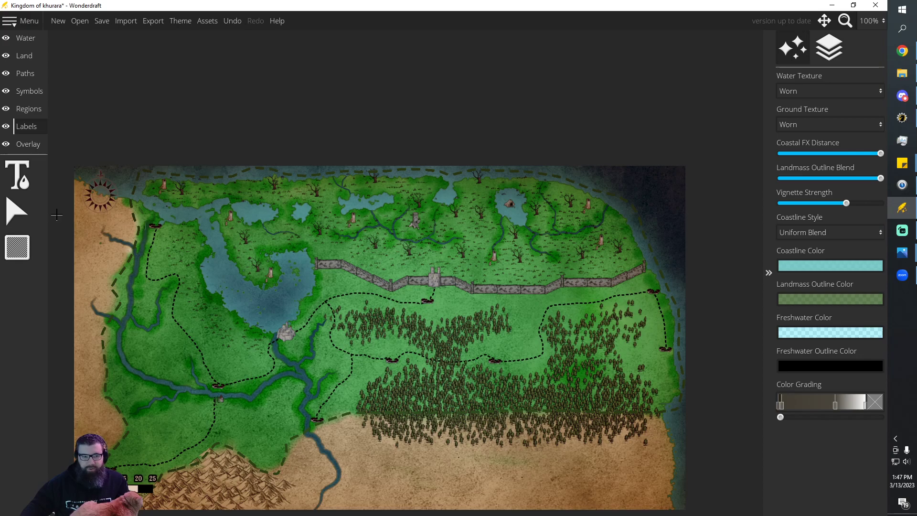
left_click(17, 174)
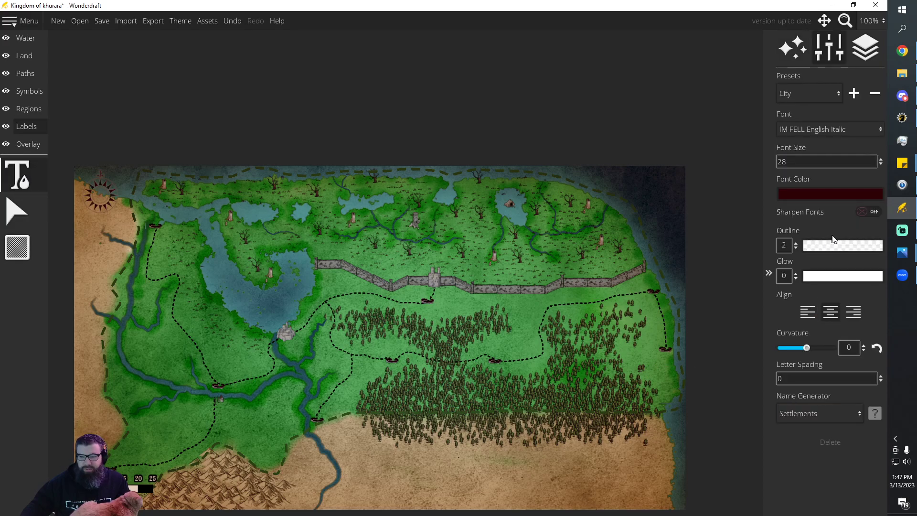
left_click(858, 194)
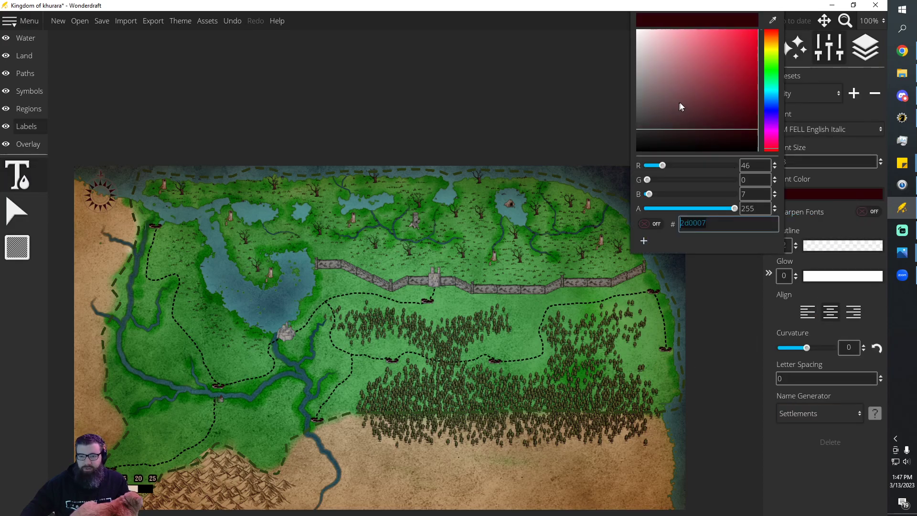
left_click_drag(678, 103, 597, 4)
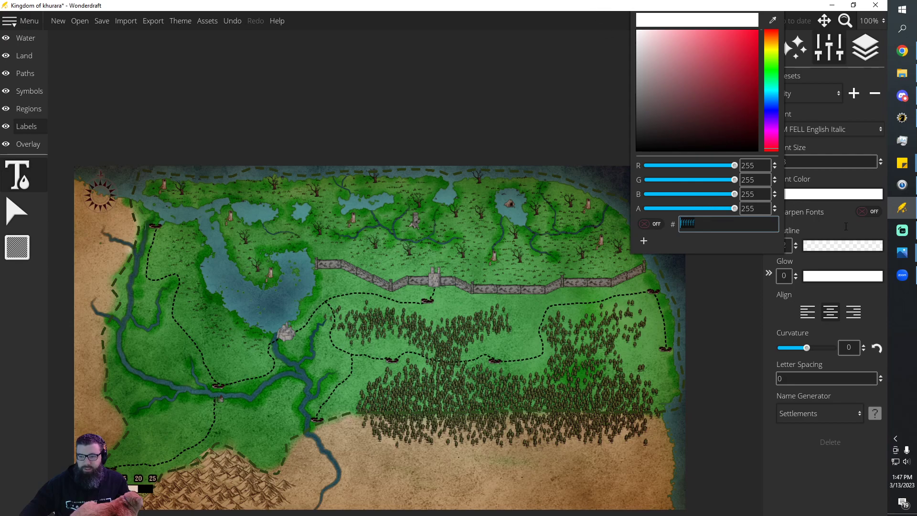
left_click(845, 226)
Make the label outline fully opaque black with a width of 3
left_click(818, 248)
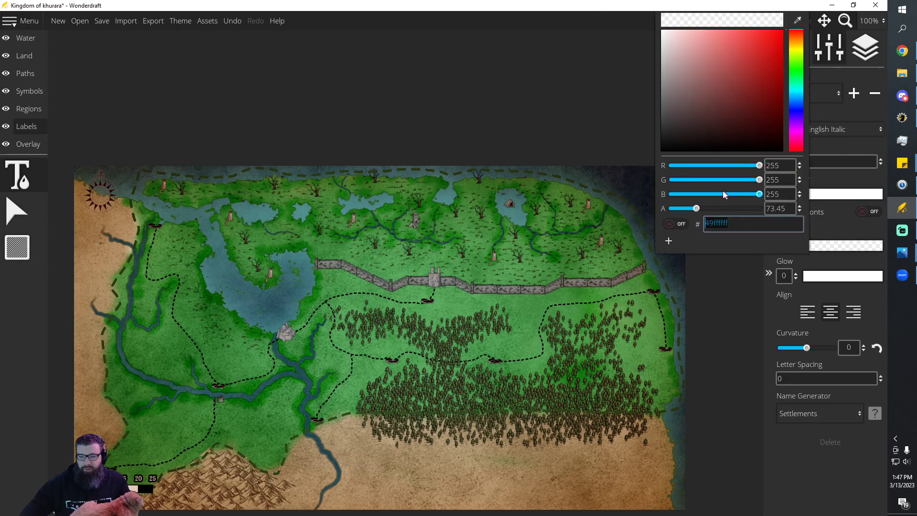
left_click_drag(757, 130, 612, 176)
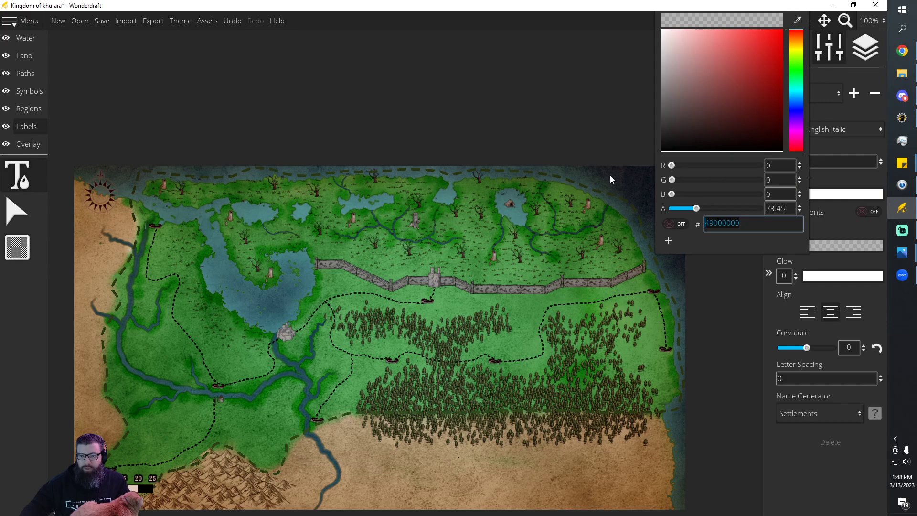
left_click(667, 149)
left_click_drag(667, 146, 662, 156)
left_click(677, 224)
left_click(839, 233)
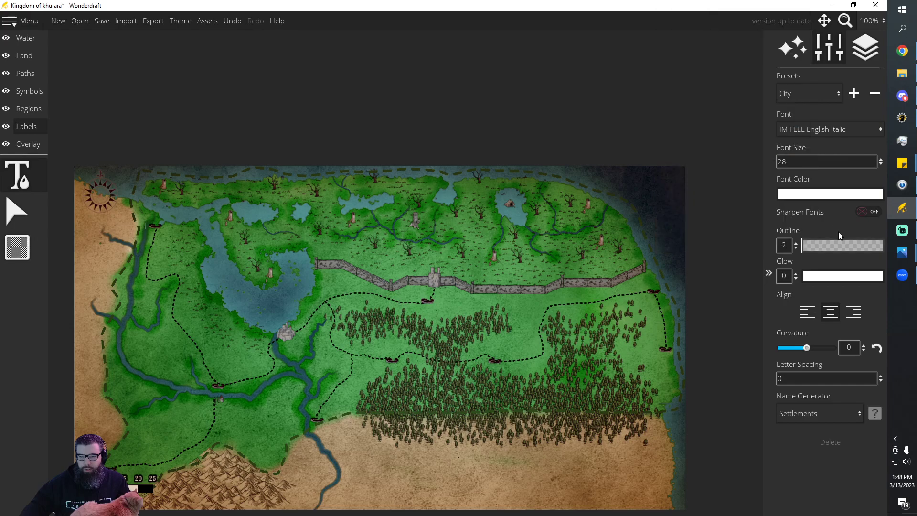
left_click(832, 247)
left_click_drag(704, 139, 661, 150)
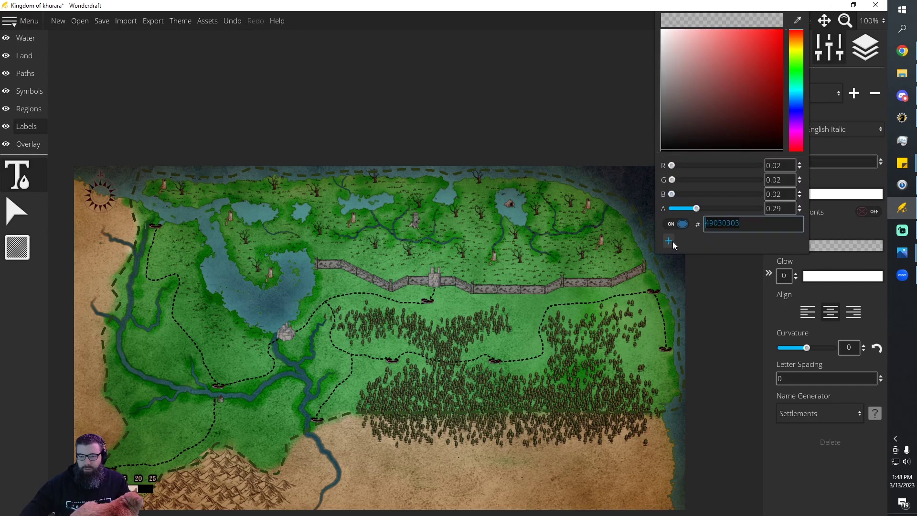
left_click_drag(697, 210, 764, 210)
left_click(847, 223)
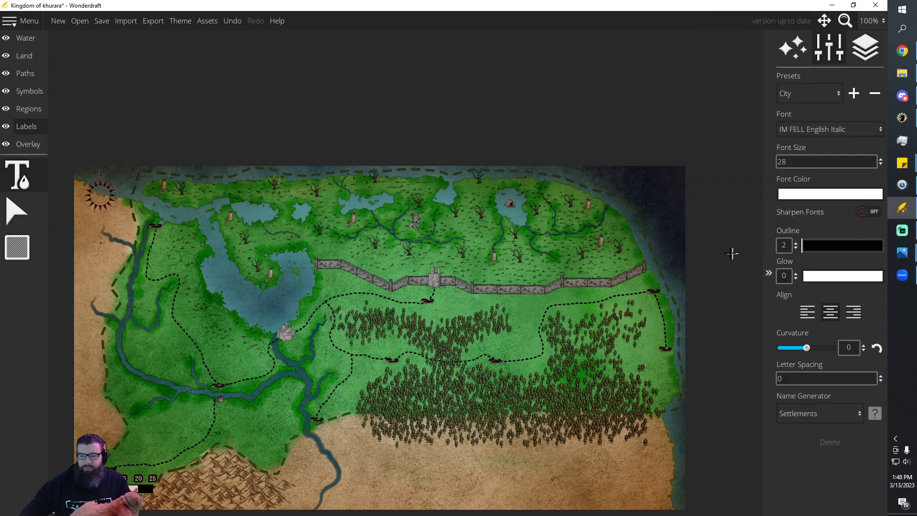
left_click(796, 242)
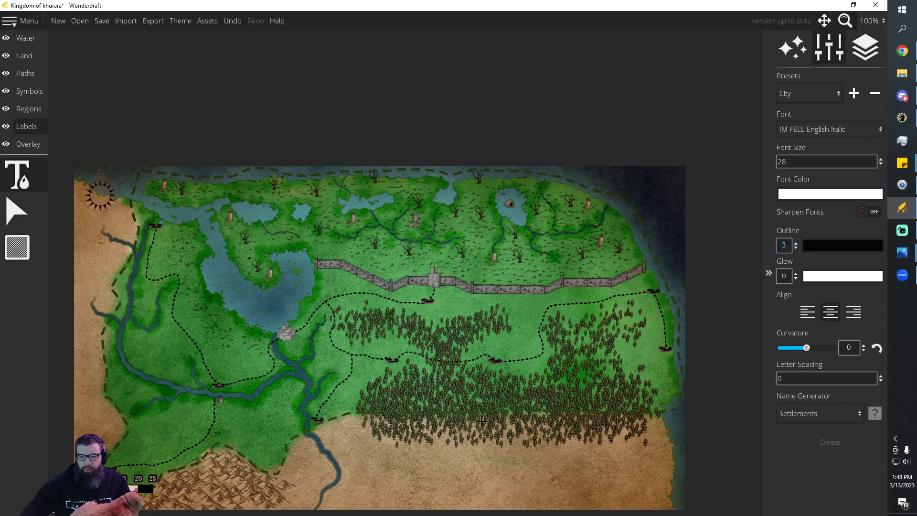
Place a label in the southern forest and bend it with a curvature of -0.3
left_click(478, 404)
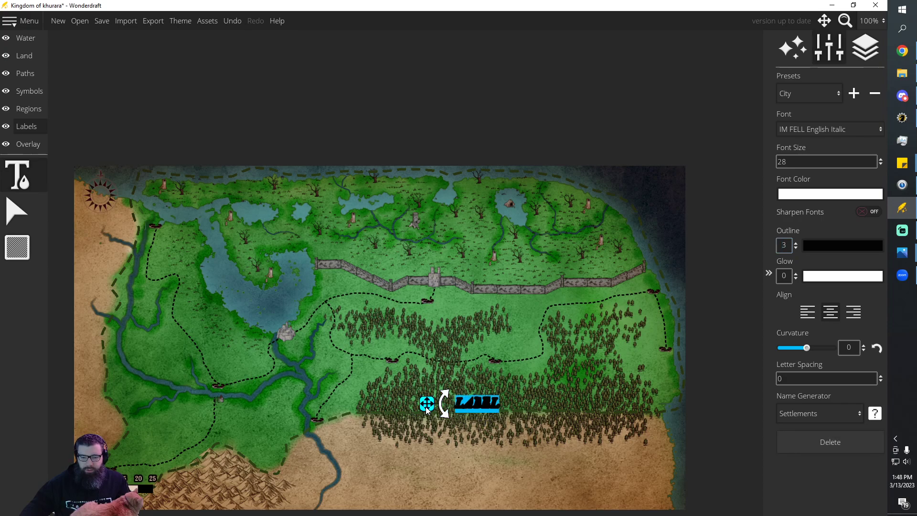
left_click_drag(427, 404, 439, 408)
left_click_drag(807, 348, 801, 351)
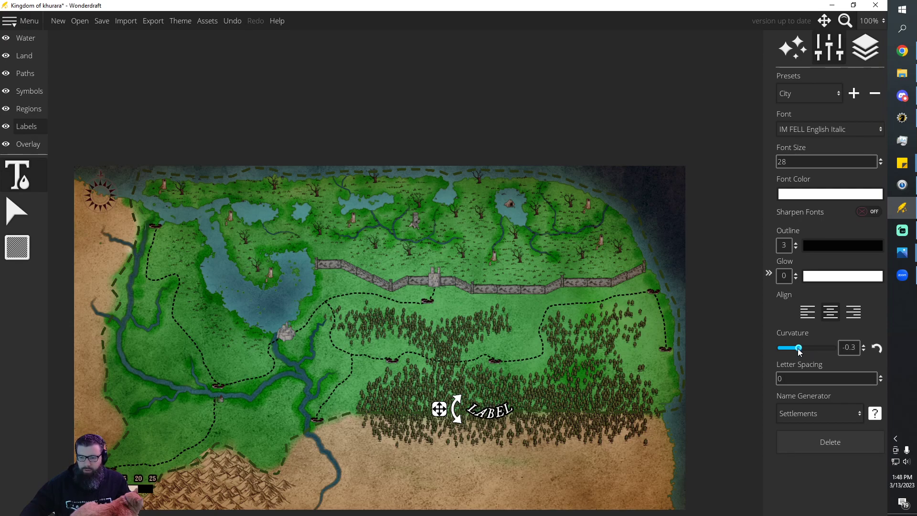
left_click_drag(439, 408, 435, 411)
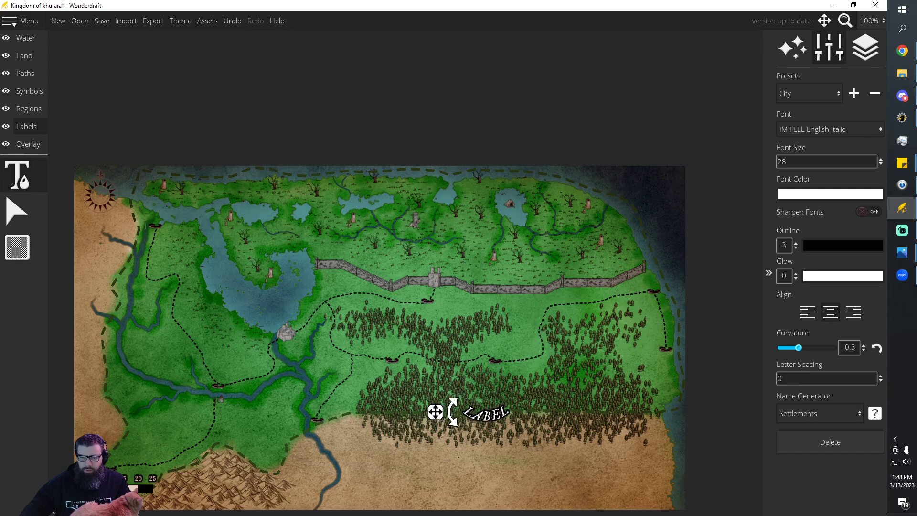
Change the forest label's text to "Allerway Thicket"
double_click(493, 416)
key("BackSpace")
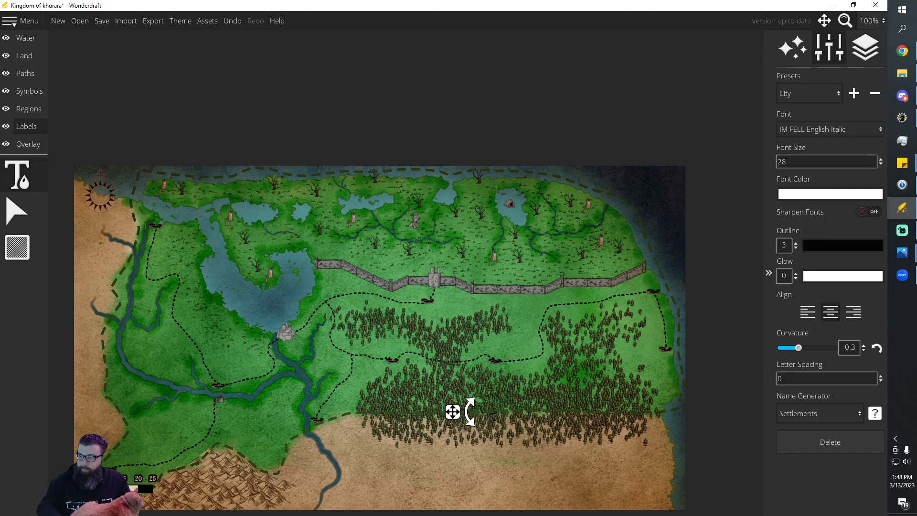
type("Allerwa")
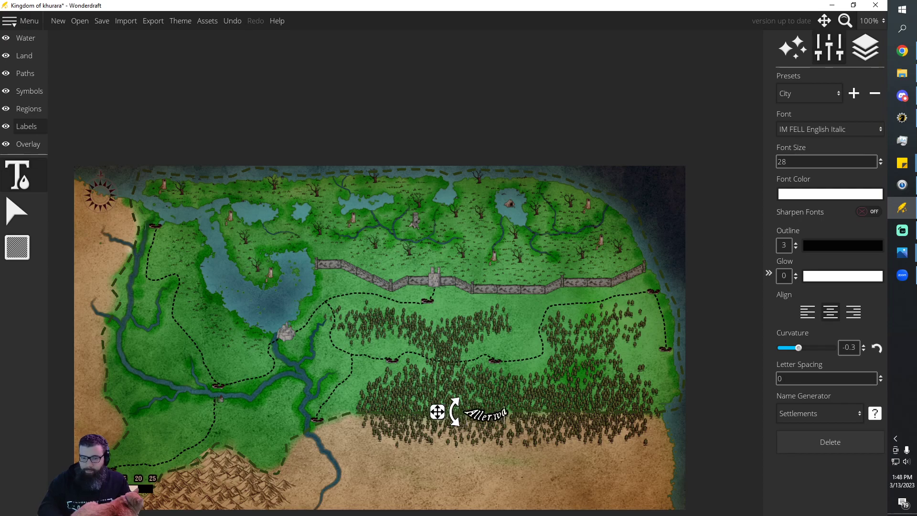
type("y Thicket")
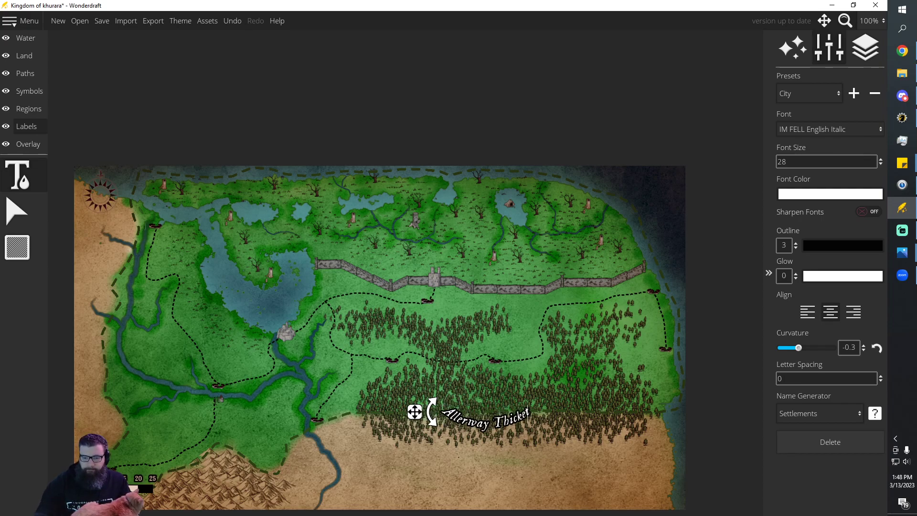
Set the Allerway Thicket label's curvature to -0.2 and move it slightly north-east into the middle of the forest
left_click(864, 351)
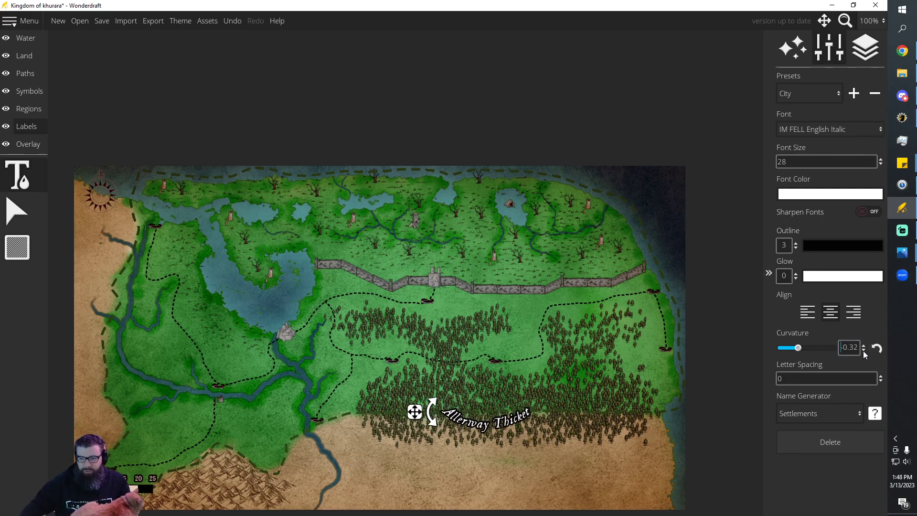
triple_click(864, 346)
triple_click(864, 346)
triple_click(864, 346)
left_click(864, 345)
double_click(864, 346)
left_click_drag(417, 412, 426, 396)
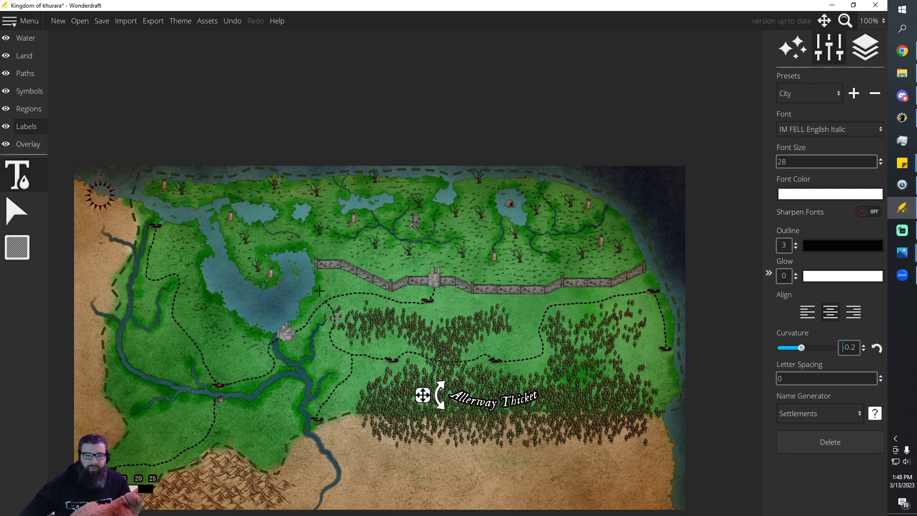
Add a label reading "The Badland Swamp" to the northern marsh and shift it west to the middle of the swamp
left_click(27, 180)
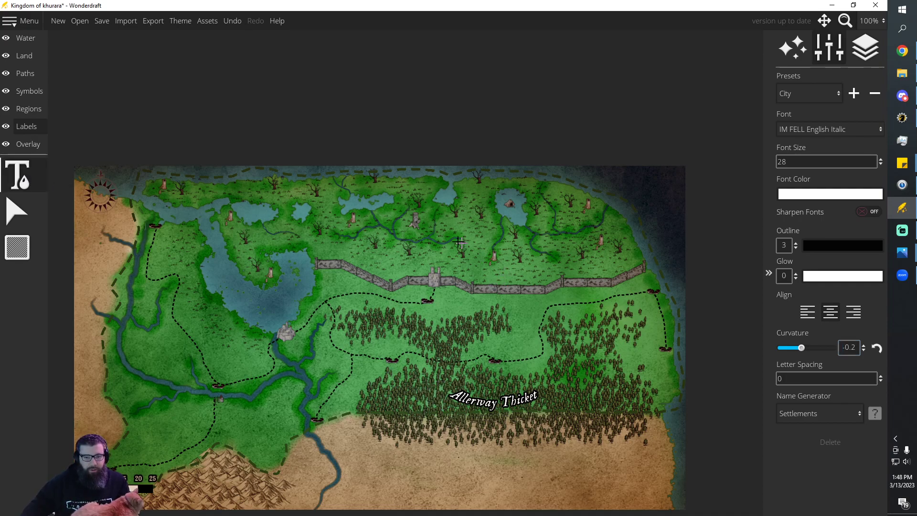
left_click(446, 230)
left_click_drag(399, 226, 413, 228)
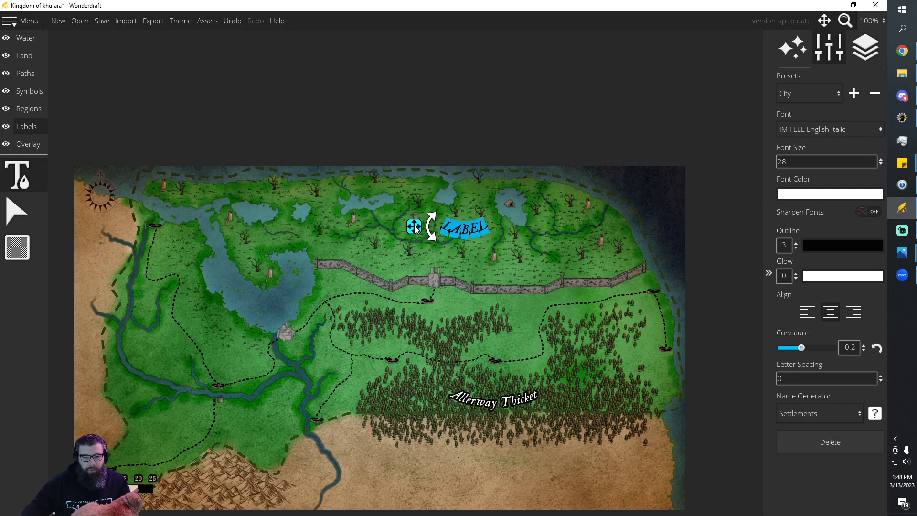
type("The")
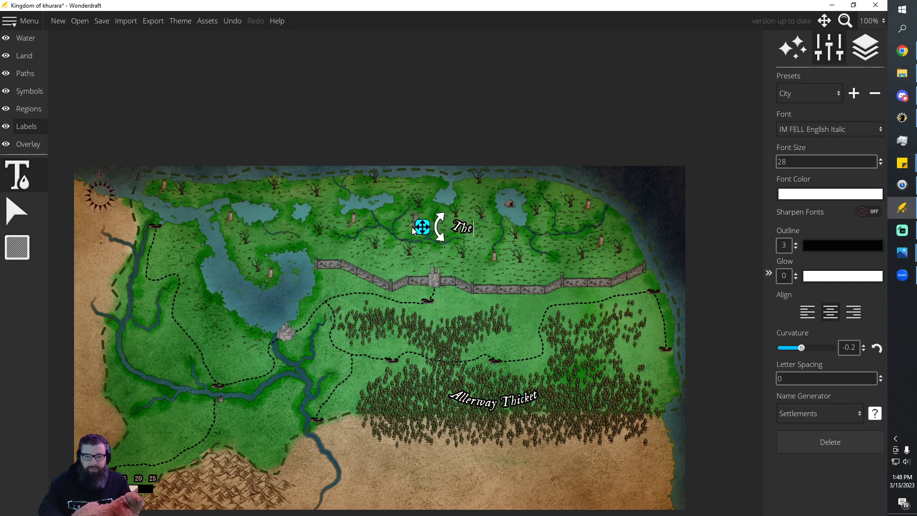
type(" Bad")
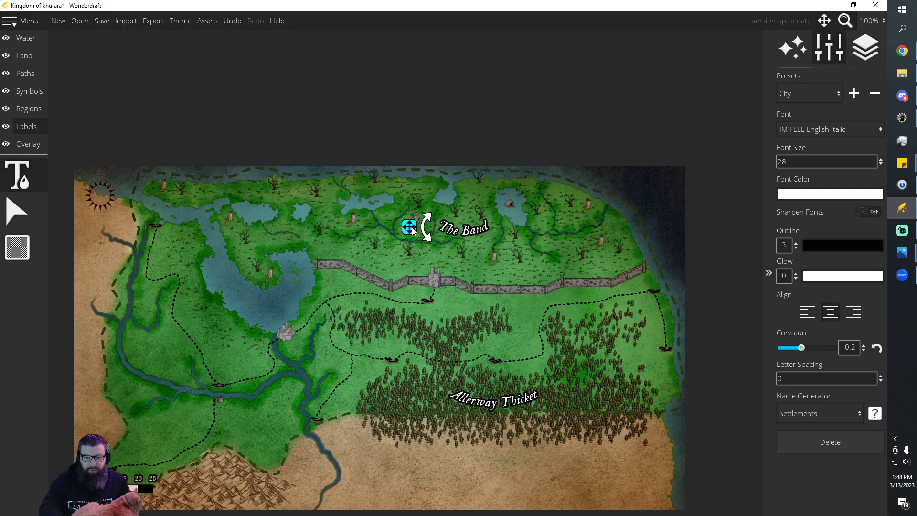
type("land")
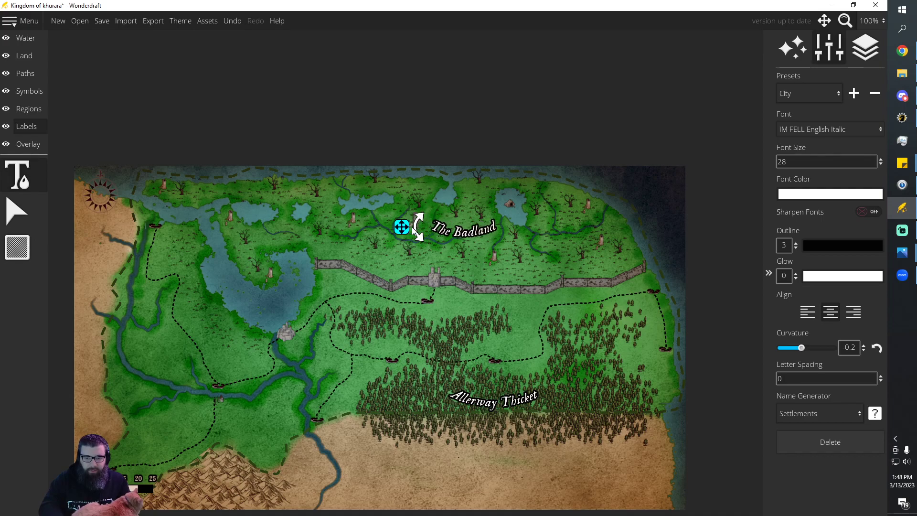
type(" Swamp")
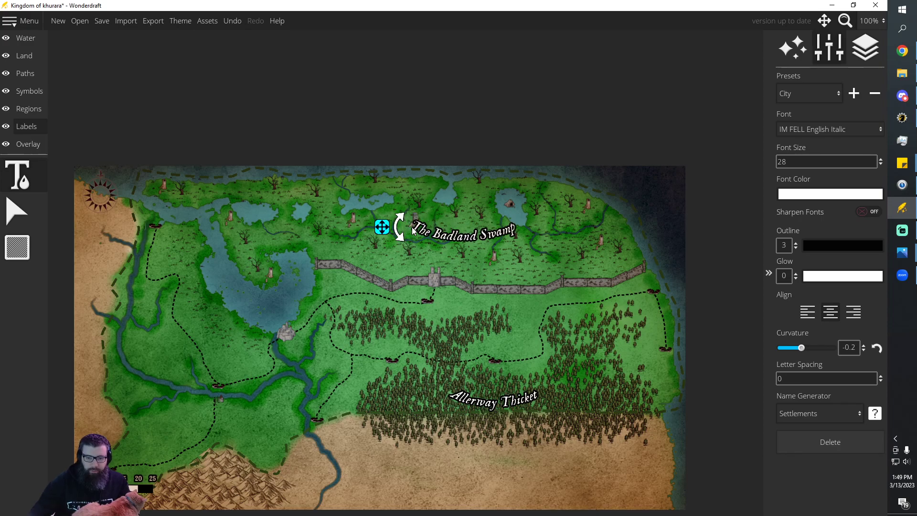
left_click_drag(382, 227, 348, 225)
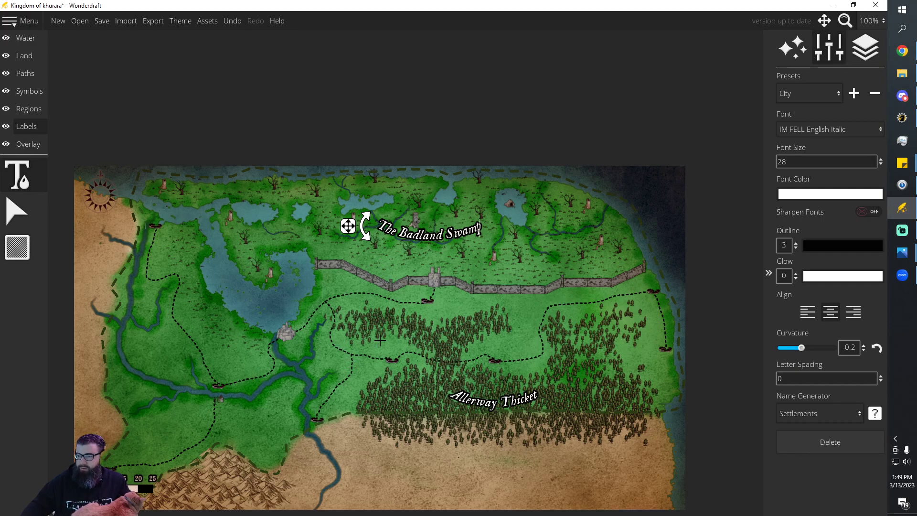
Label the city at the southern tip of the large lake "Nadusharb", positioned directly beneath its symbol
left_click(291, 352)
left_click_drag(245, 349, 242, 347)
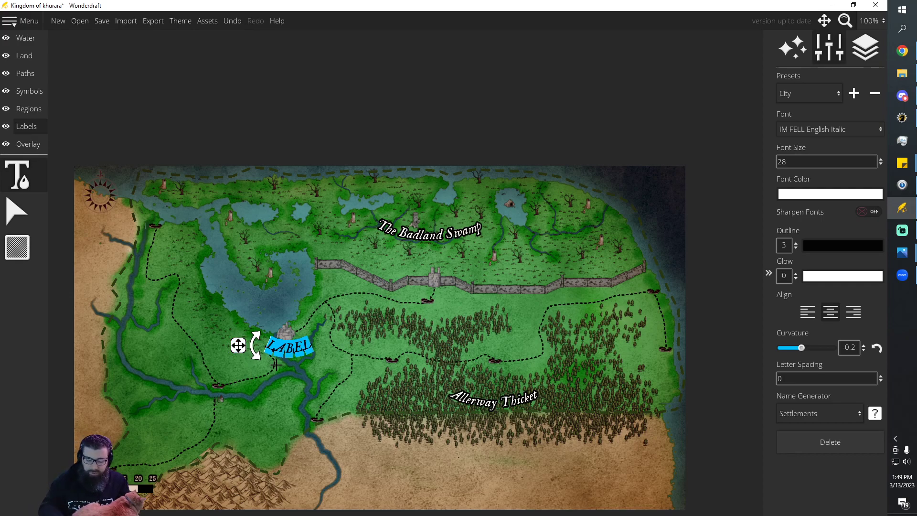
type("Nadusharb")
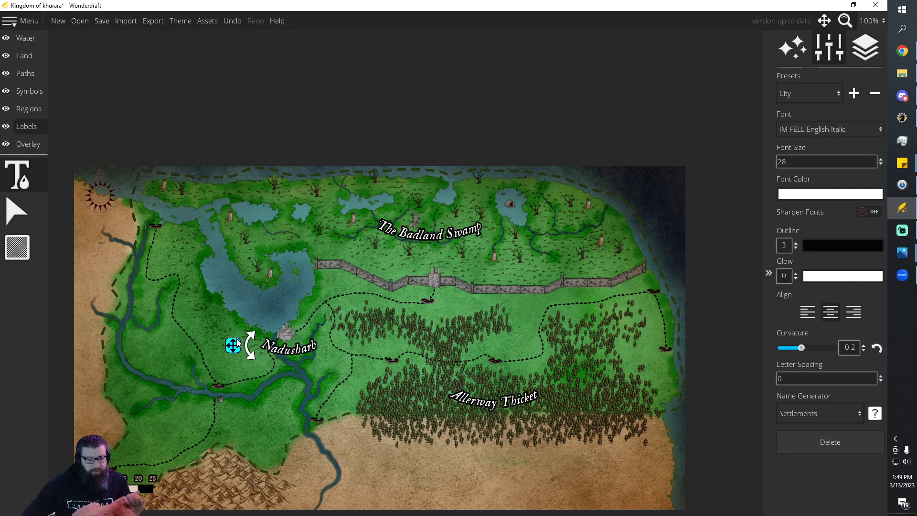
left_click_drag(236, 343, 232, 340)
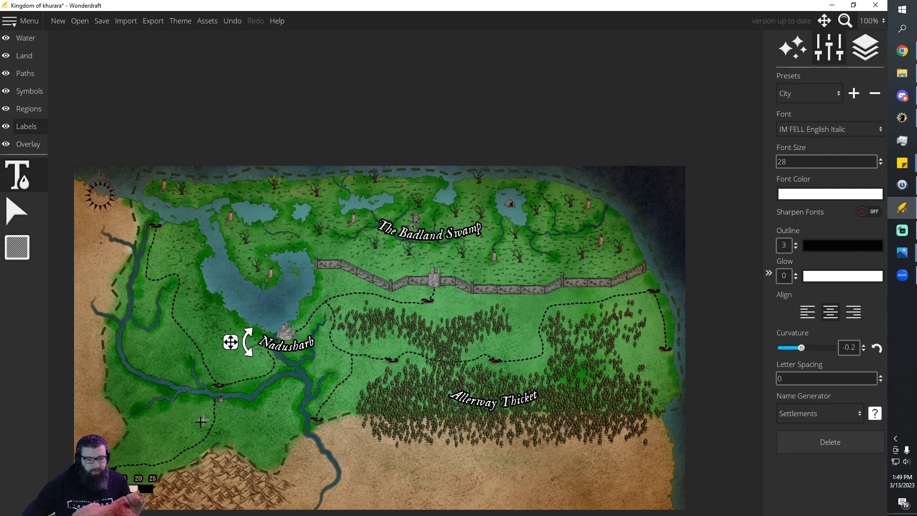
Label the south-western river settlement "Tellers Ferry" and nudge the text slightly up and west beneath its symbol
left_click(220, 407)
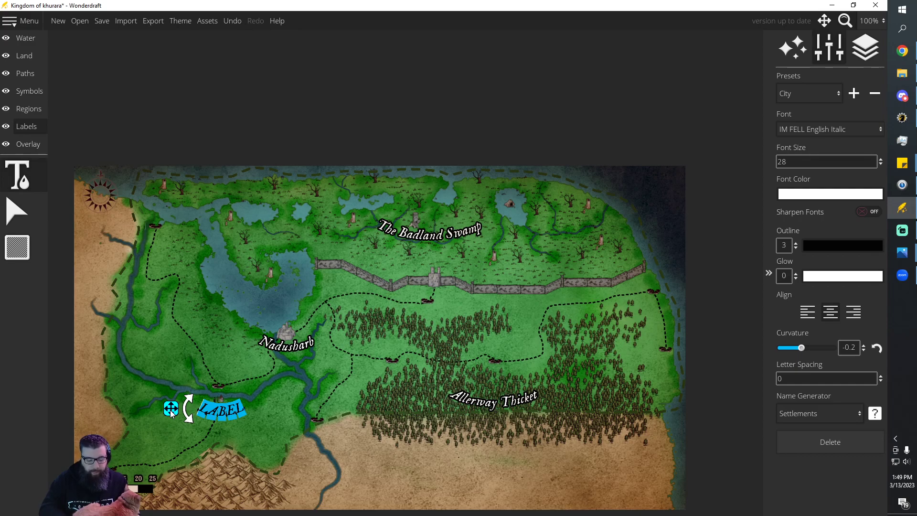
type("Teller")
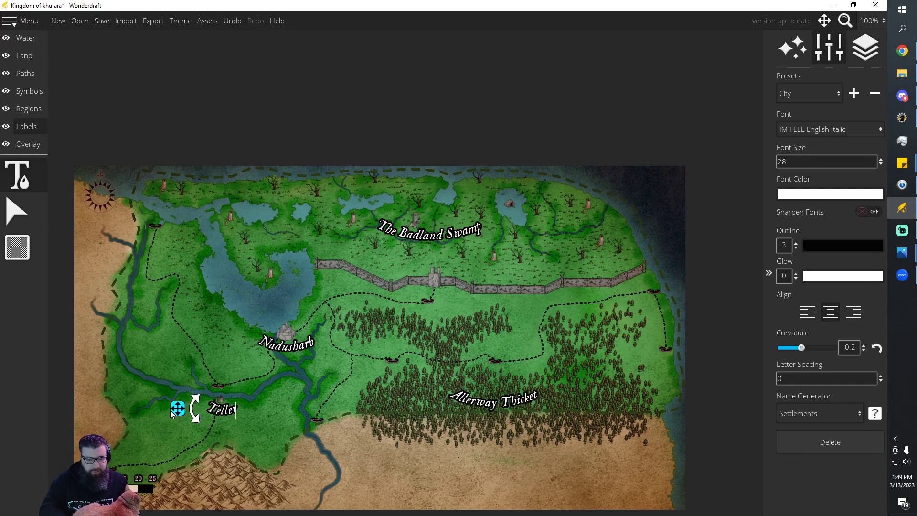
type("s Fairy")
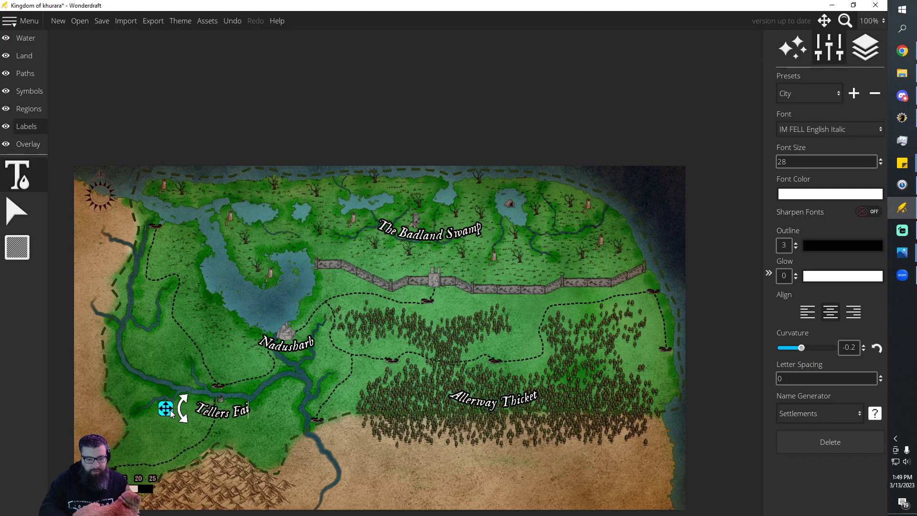
key("BackSpace")
key("BackSpace")
key("BackSpace")
key("BackSpace")
type("erry")
key("Return")
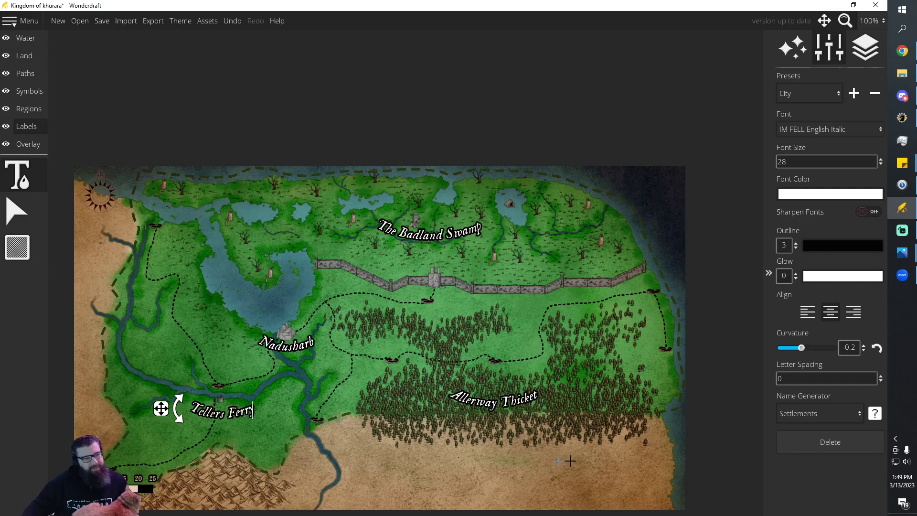
left_click(157, 412)
left_click_drag(159, 407, 157, 404)
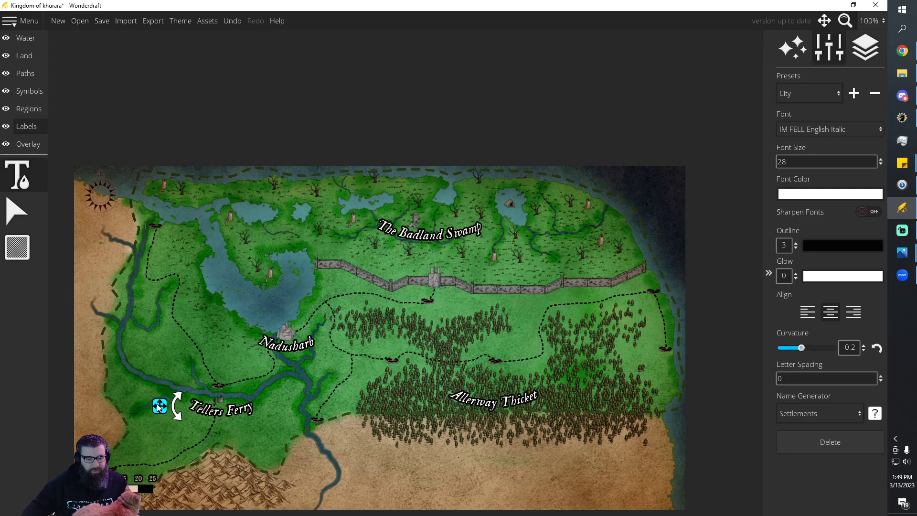
Label the settlement on the river at the southern border "Binar", positioned just below its symbol
left_click(272, 431)
left_click_drag(247, 429, 269, 428)
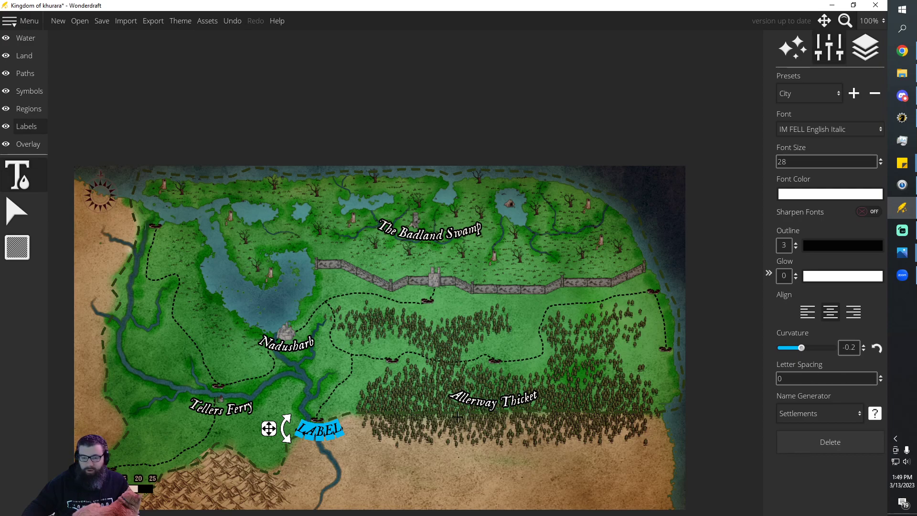
key("BackSpace")
type("Binar")
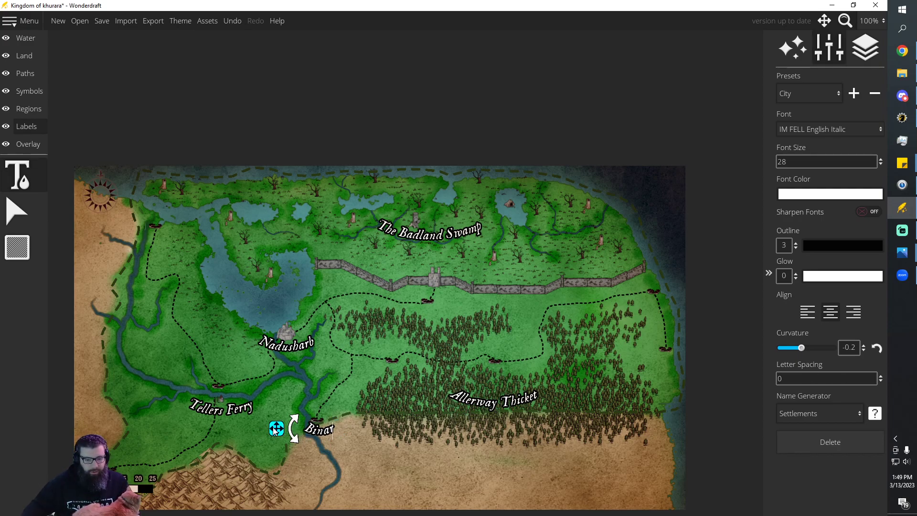
left_click_drag(274, 428, 270, 427)
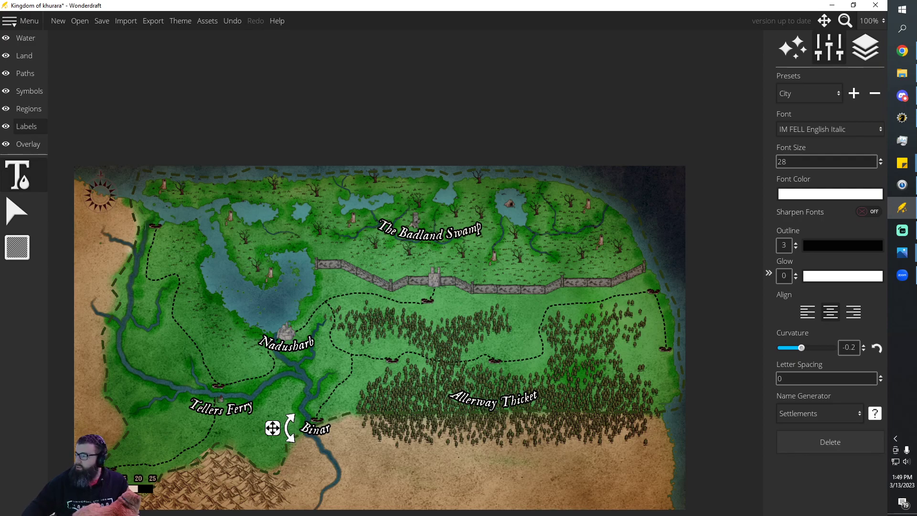
Check the reference image in the image viewer for the next settlement name and return to the map
key("alt+Tab")
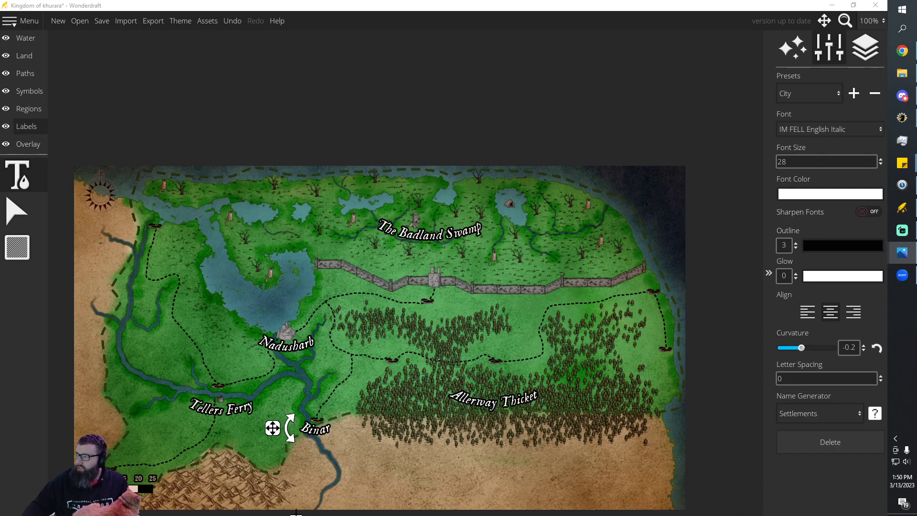
key("alt+Tab")
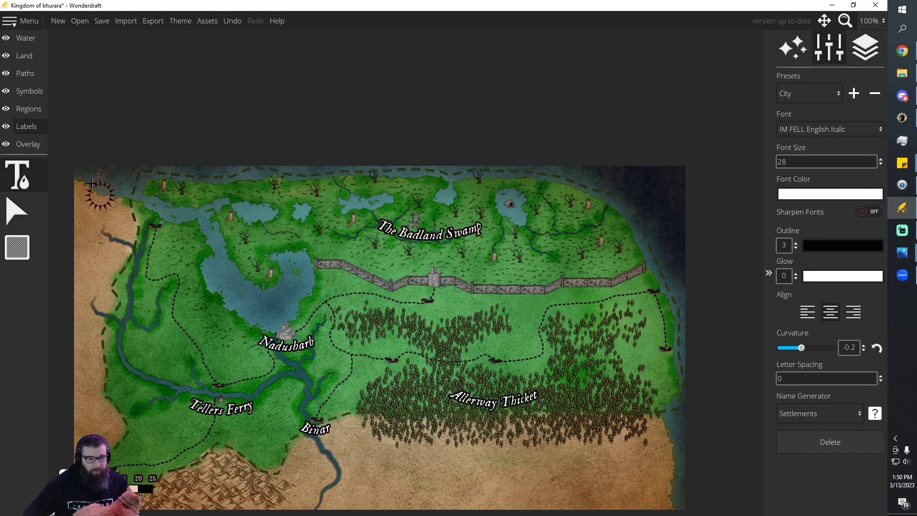
Move the map's scale bar into the desert at the south-eastern corner of the map
left_click(28, 143)
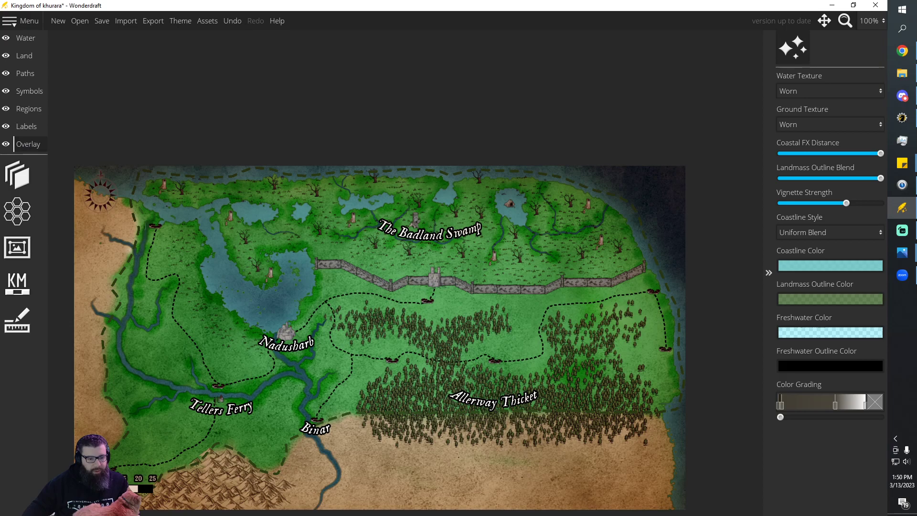
left_click(21, 323)
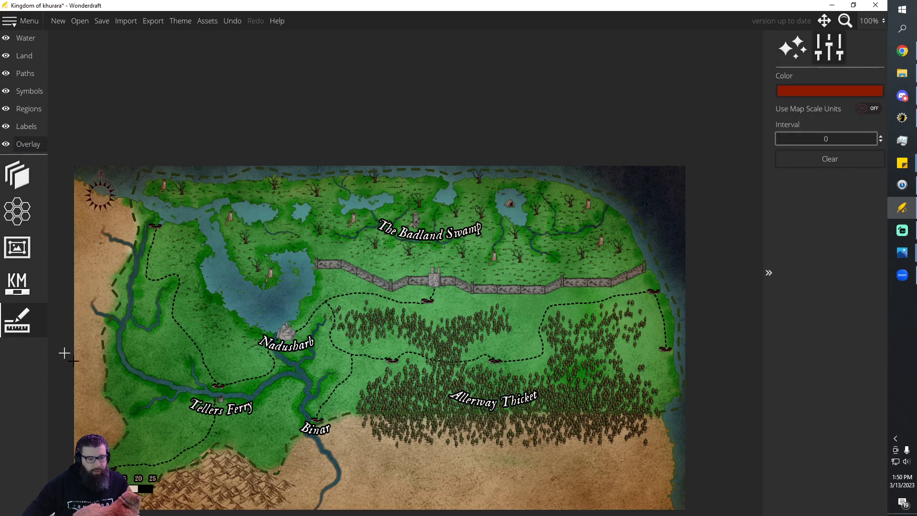
left_click(28, 289)
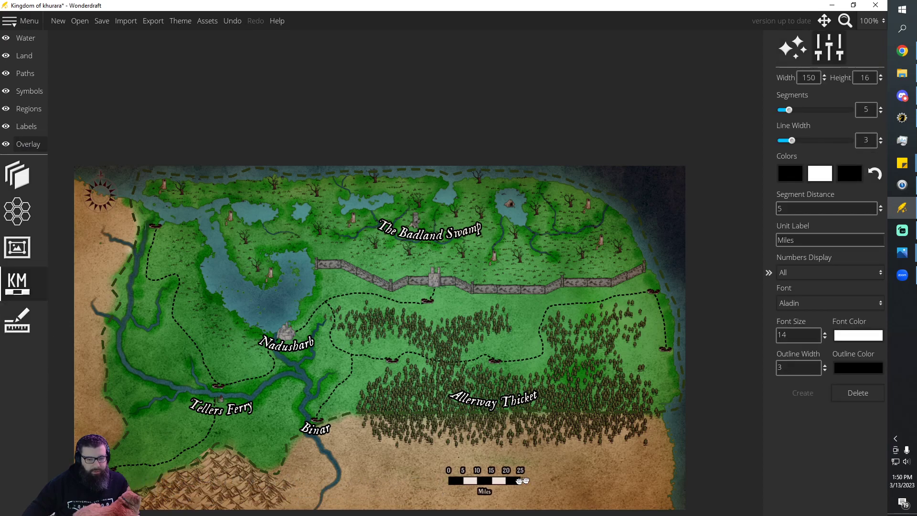
left_click(612, 483)
Try a segment distance of 15 for the scale bar and nudge the bar slightly north-east
left_click(810, 208)
key("BackSpace")
type("15")
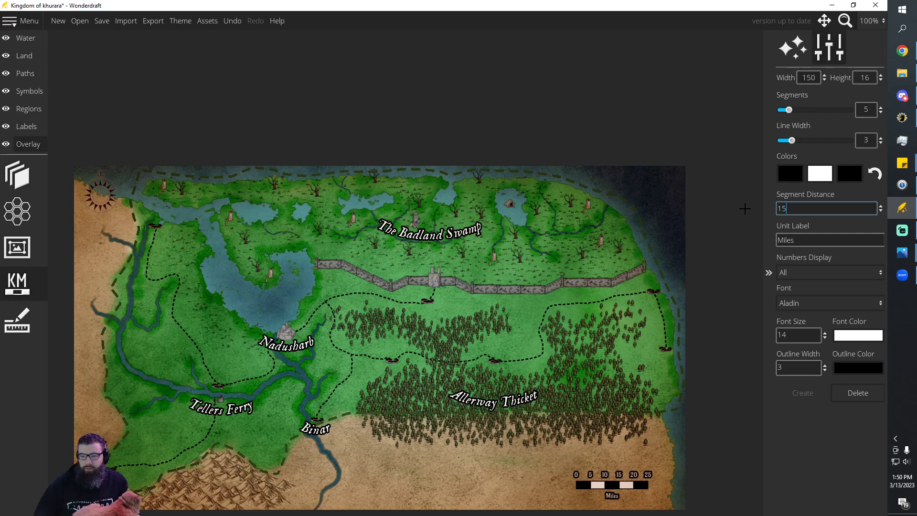
left_click_drag(614, 497, 618, 492)
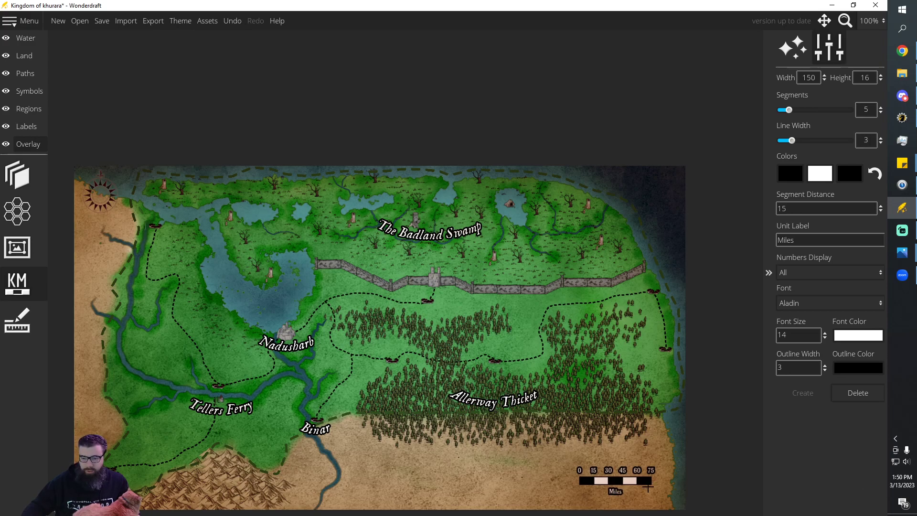
Set the scale bar's segment distance to 10 and move the bar slightly up and to the west
double_click(791, 210)
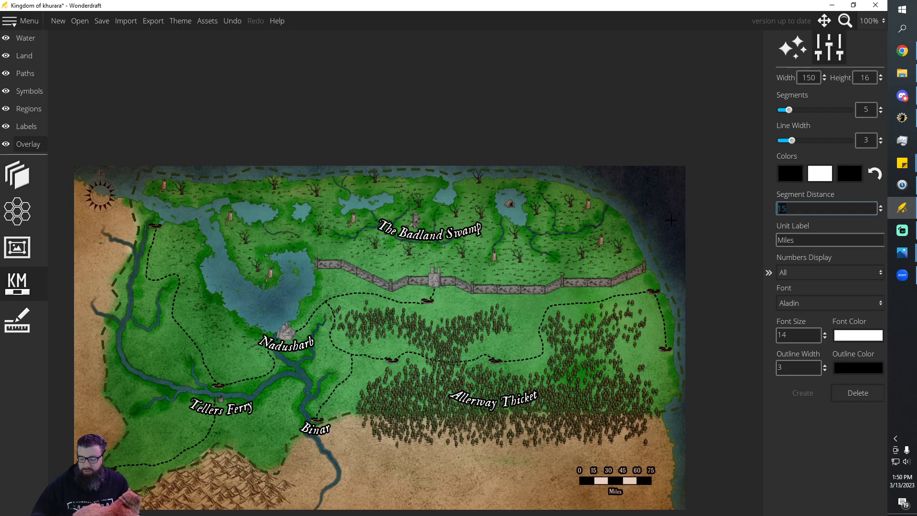
type("10")
key("Return")
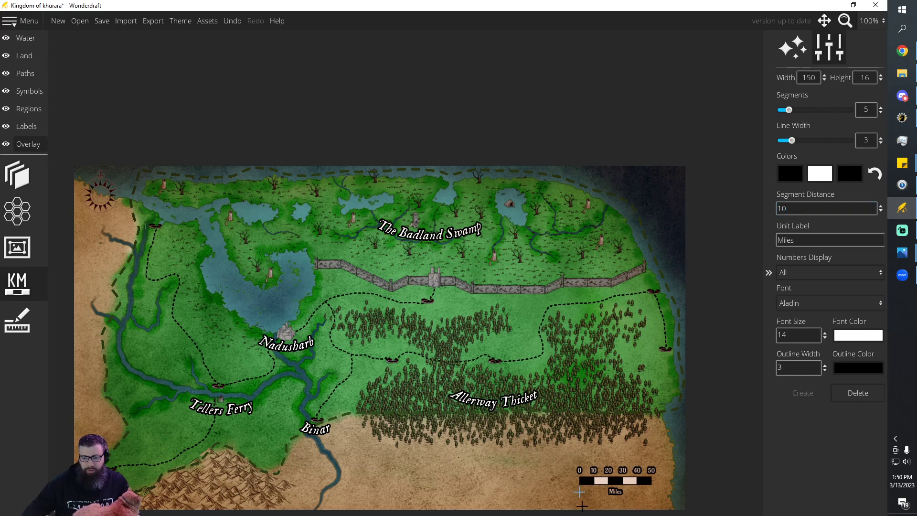
left_click_drag(617, 492, 613, 485)
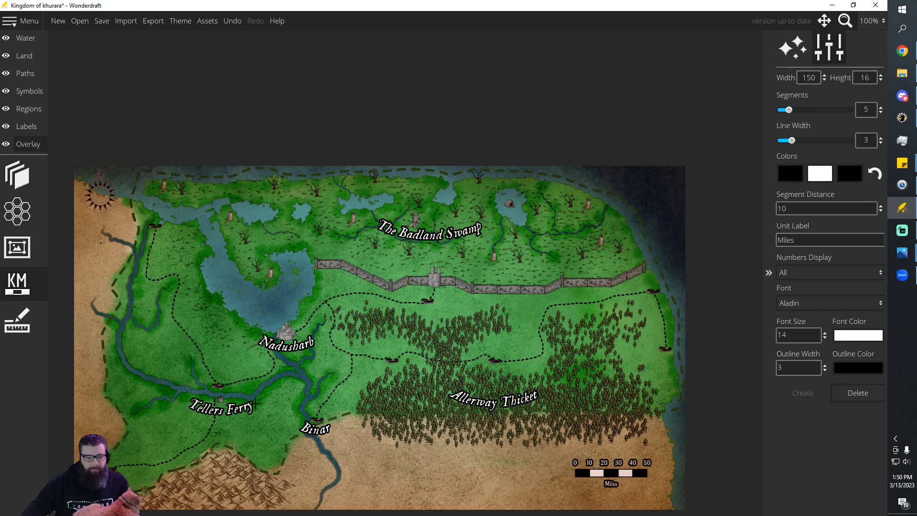
Look up the north-western river settlement's name in the reference image and label it "Naled", centred below its symbol
left_click(29, 110)
left_click(24, 130)
left_click(19, 175)
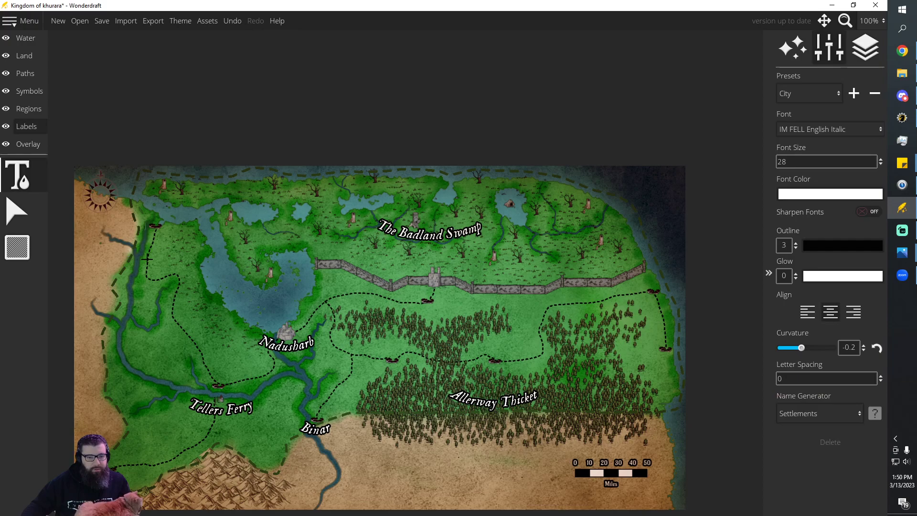
key("alt+Tab")
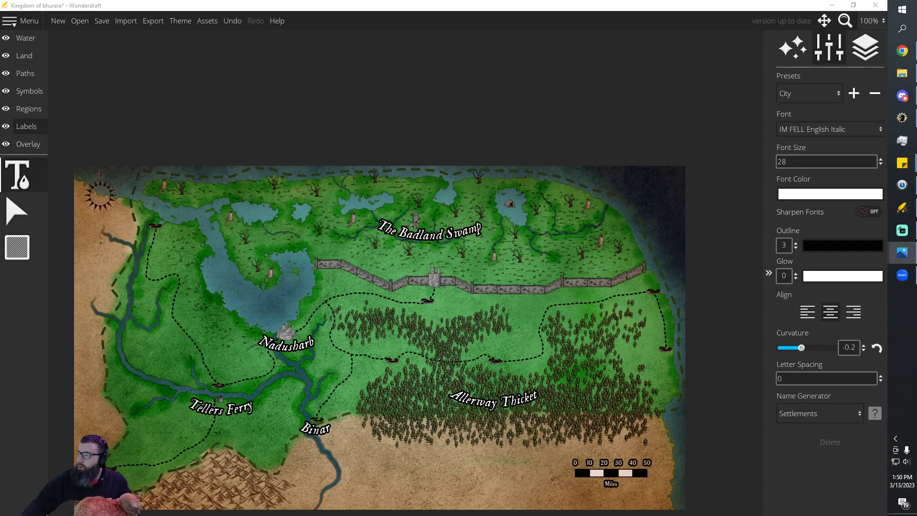
left_click(150, 235)
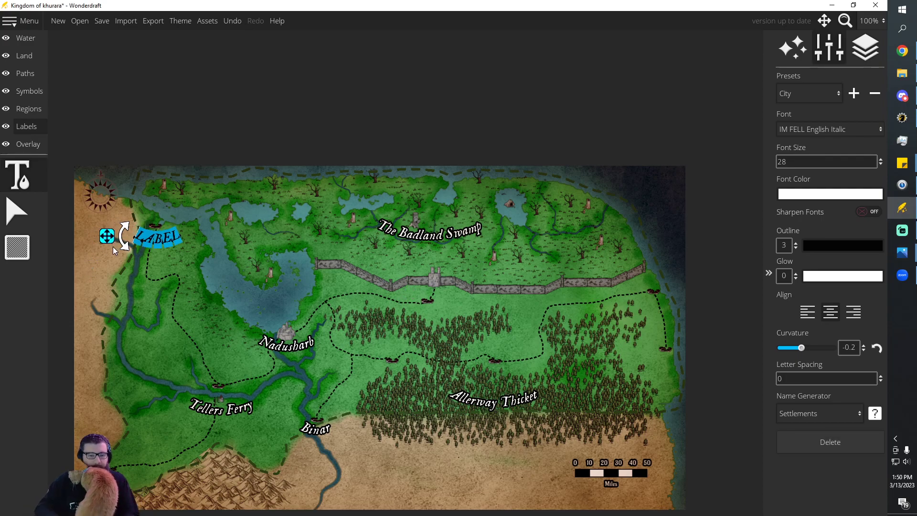
type("Mo")
key("BackSpace")
key("BackSpace")
type("Na")
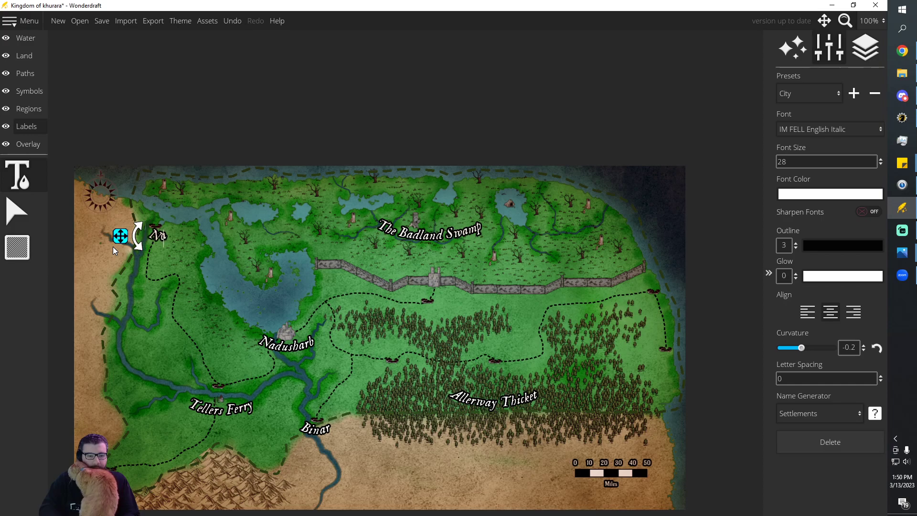
type("led")
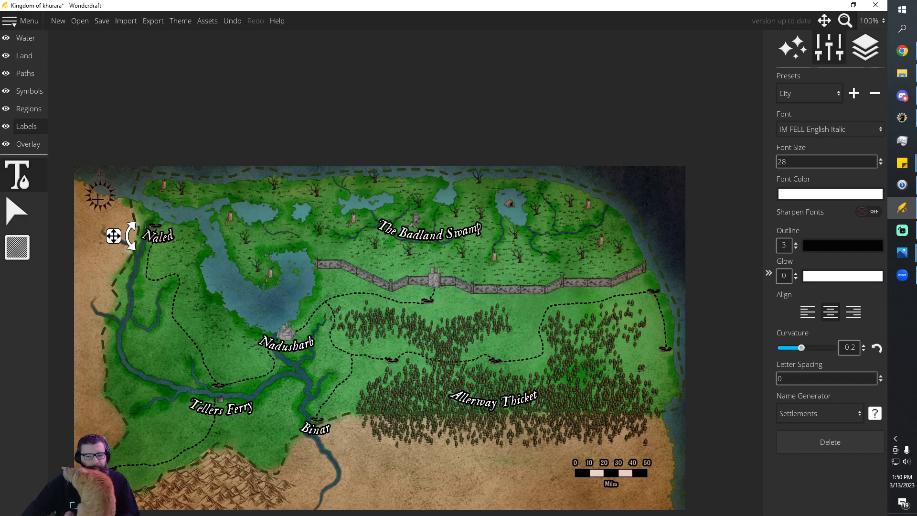
left_click_drag(113, 235, 109, 234)
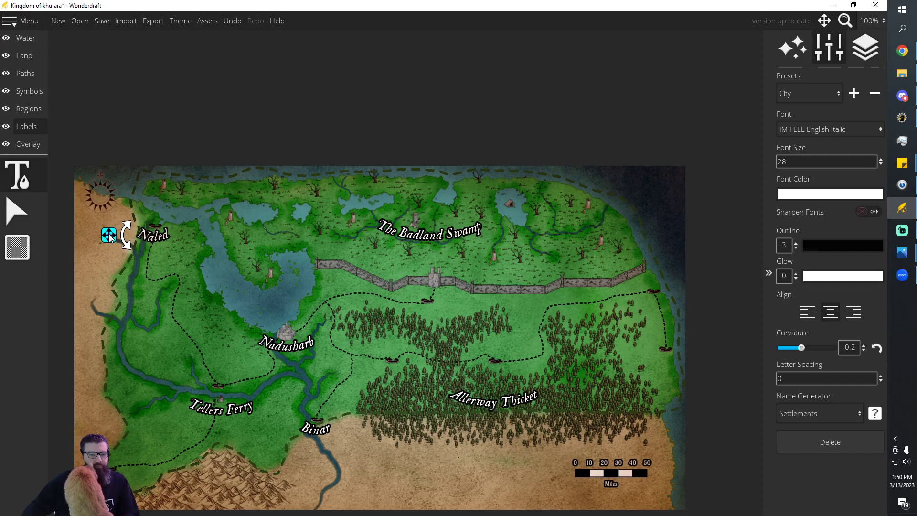
Add placeholder labels south of the wall and move one below the settlement at the wall's central gate, naming it "Badush"
left_click(391, 374)
key("alt+Tab")
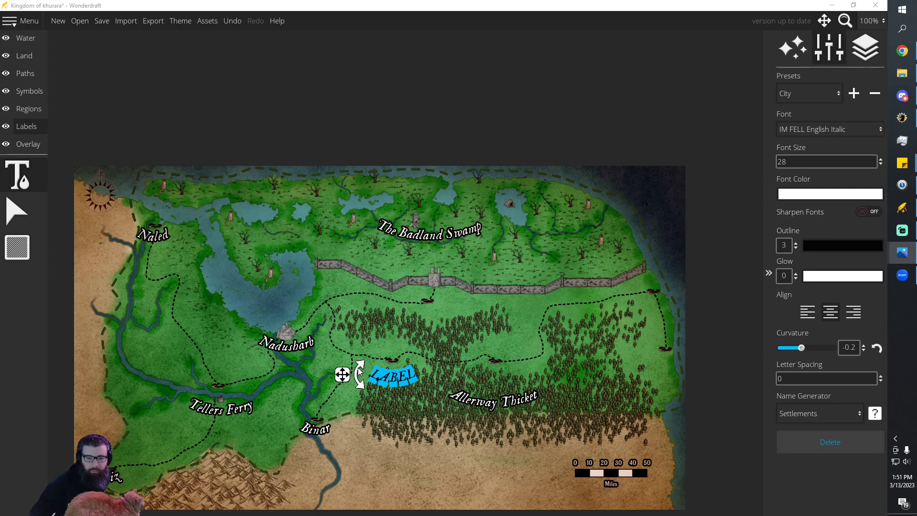
left_click(372, 375)
left_click_drag(322, 376, 377, 312)
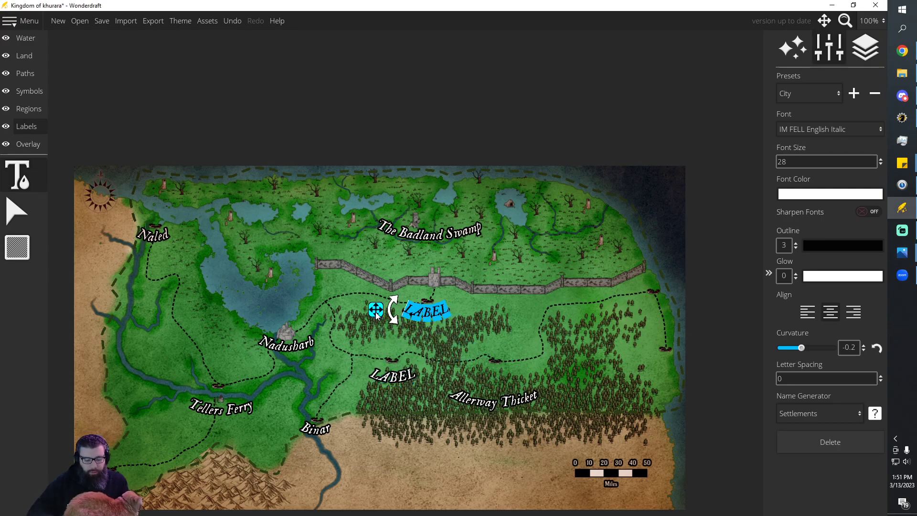
type("Bo")
type("dush")
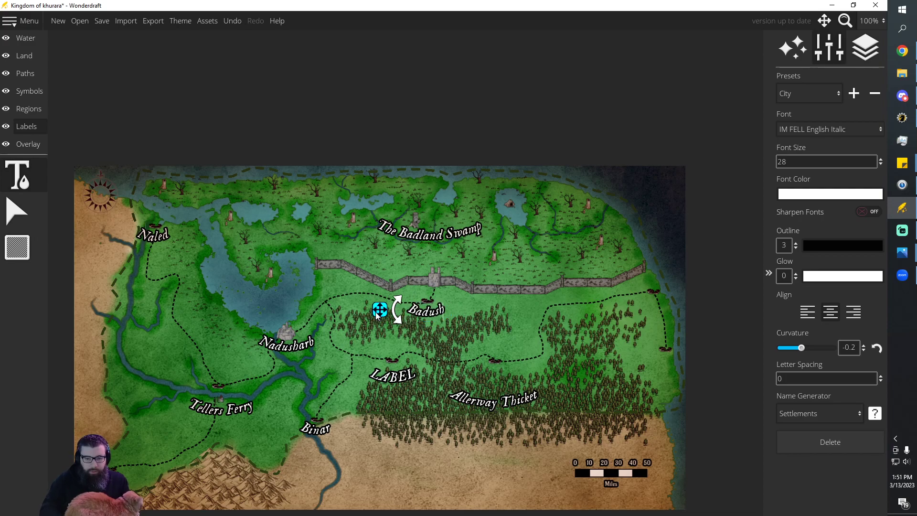
Rename the placeholder label north-west of Allerway Thicket "Shundum" and centre it just below its settlement symbol
left_click(23, 219)
left_click(13, 167)
left_click(408, 377)
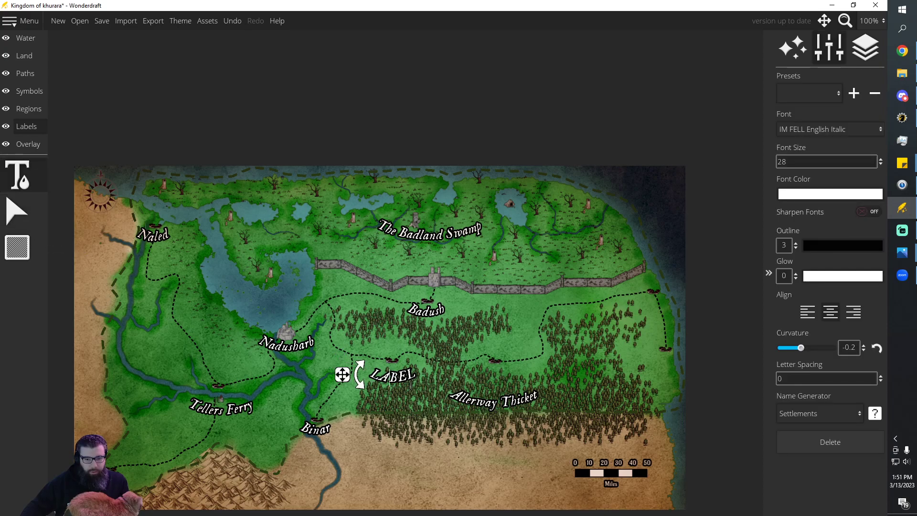
key("BackSpace")
key("BackSpace")
key("BackSpace")
key("BackSpace")
key("BackSpace")
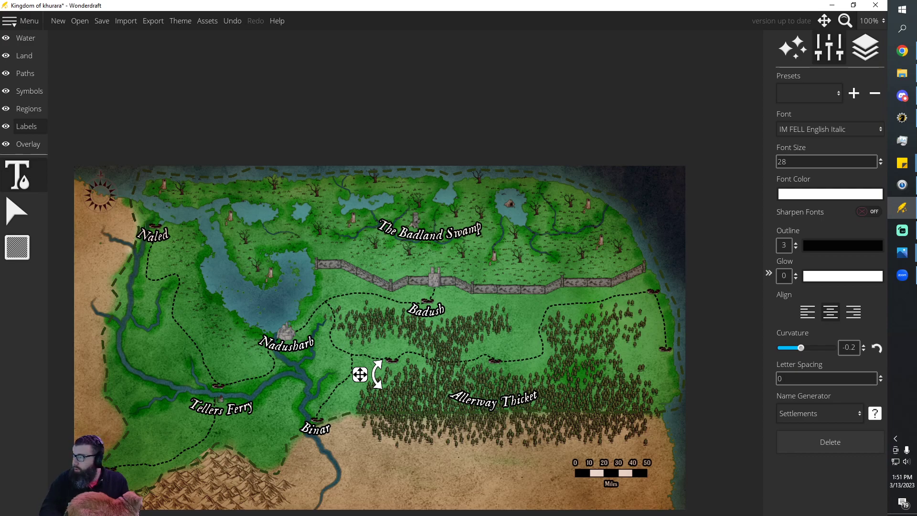
type("LShundu")
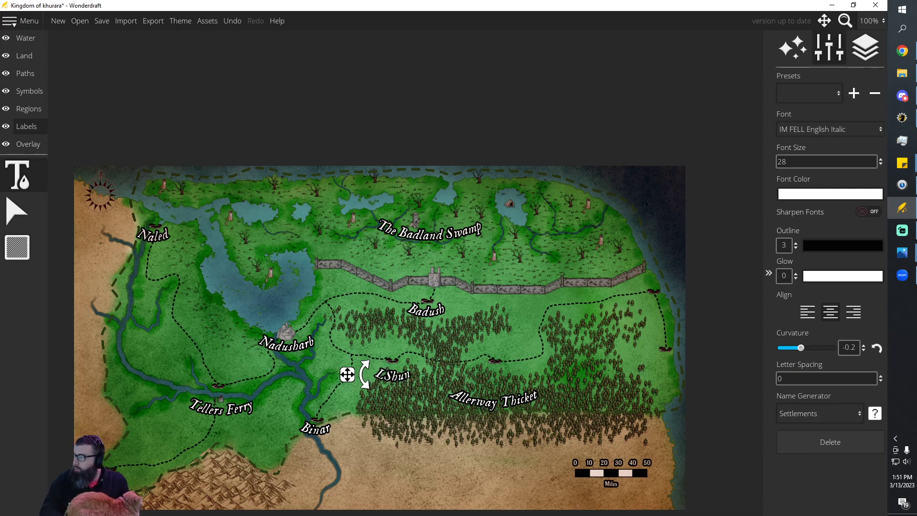
key("BackSpace")
key("BackSpace")
key("BackSpace")
key("BackSpace")
key("BackSpace")
key("BackSpace")
key("BackSpace")
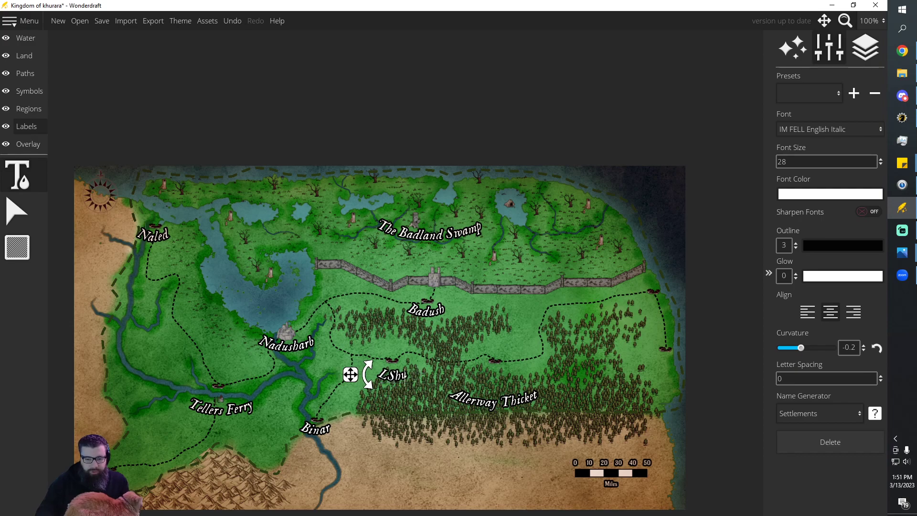
type("Shundum")
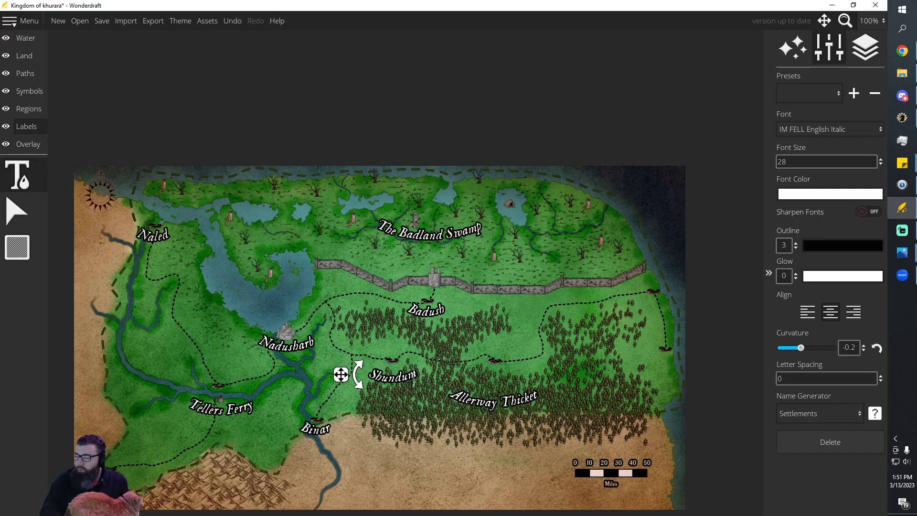
left_click_drag(342, 378, 339, 372)
Label the settlement directly north of Allerway Thicket "Shathar" and position the text just below its symbol
left_click(495, 373)
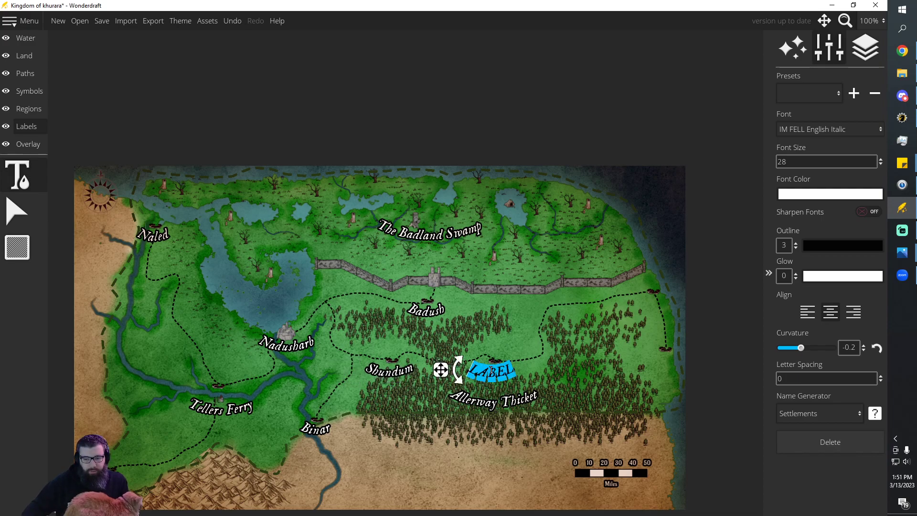
left_click_drag(444, 367, 449, 366)
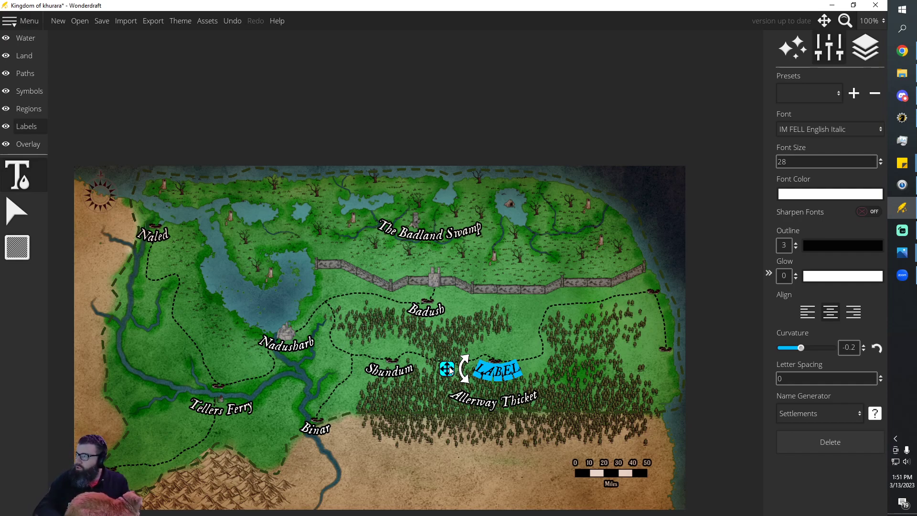
type("Shathar")
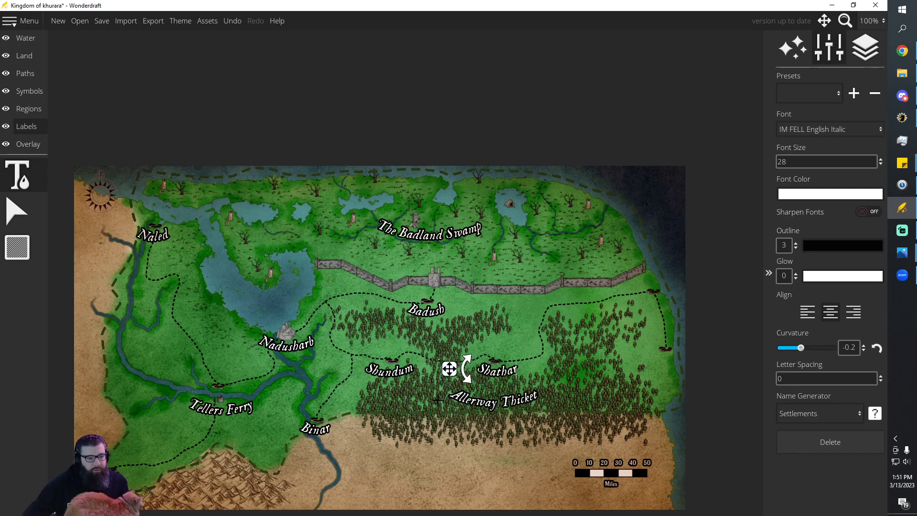
left_click_drag(450, 369, 445, 365)
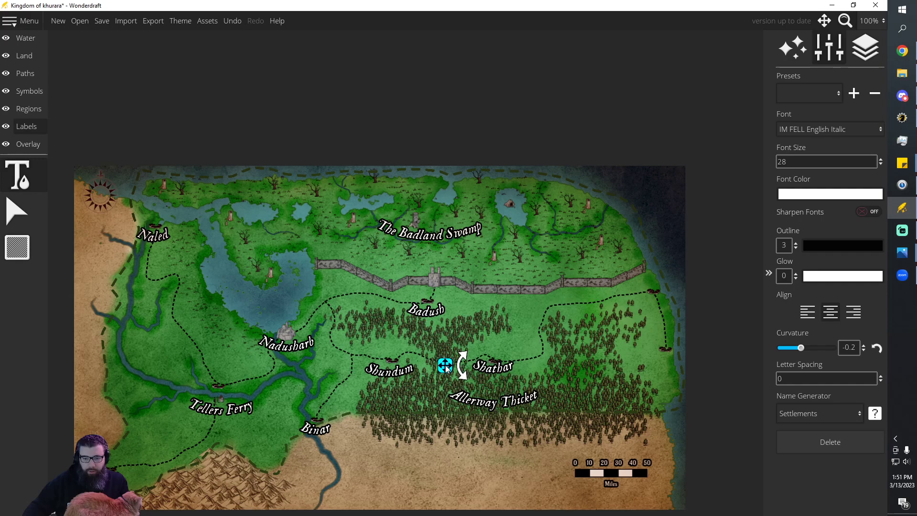
Check the reference image and label the southern of the two settlements on the eastern border road "Nanar", below its symbol
key("alt+Tab")
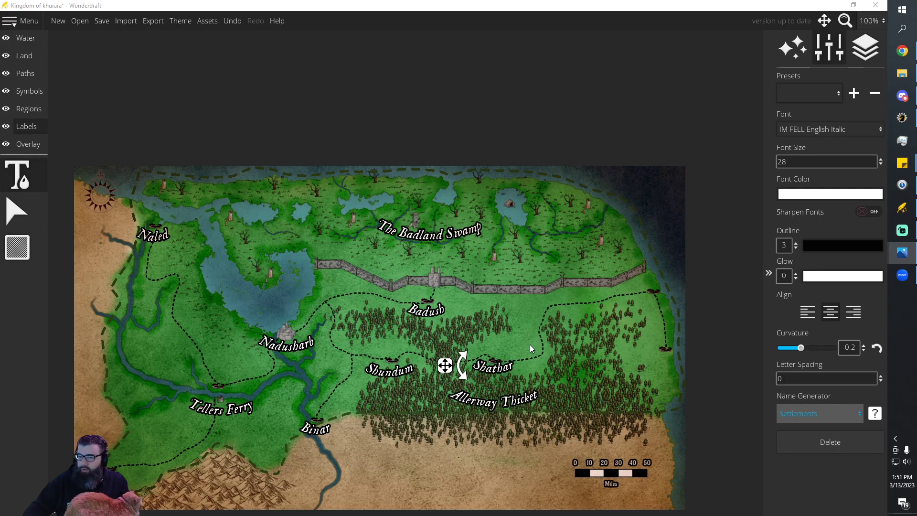
left_click(673, 365)
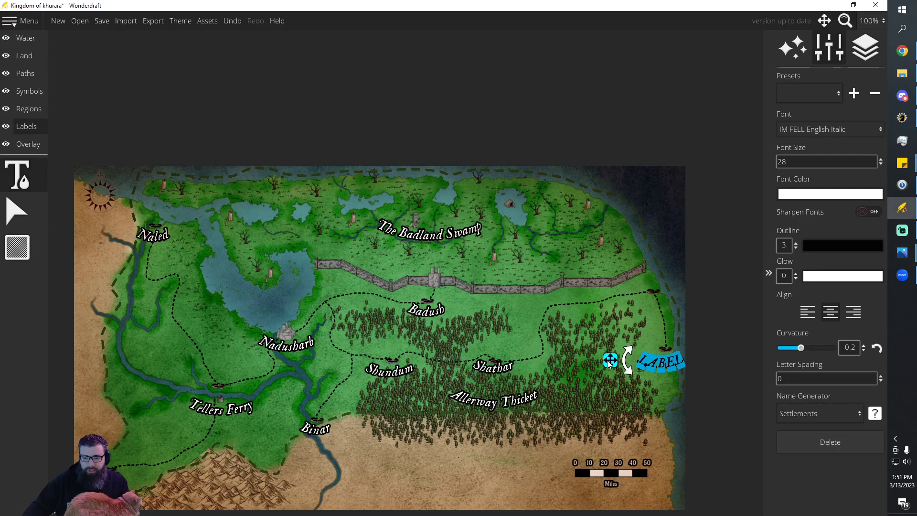
type("Nanar")
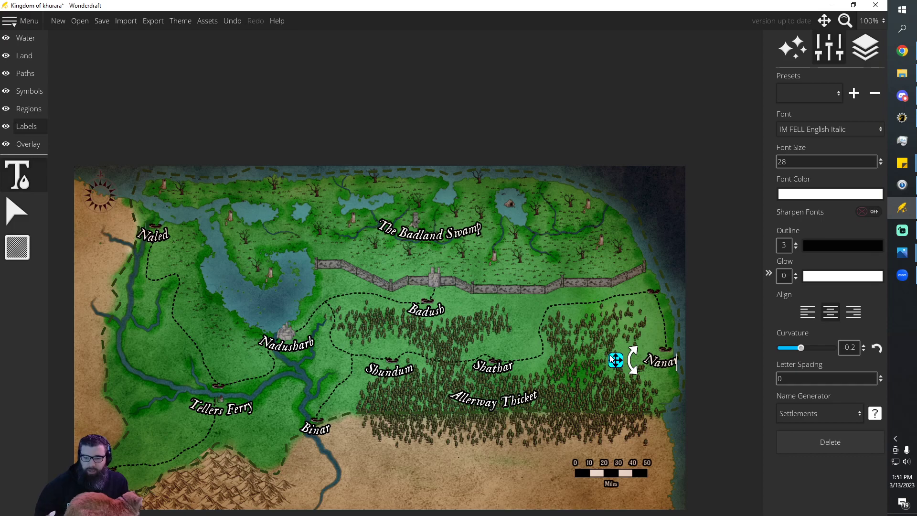
Label the north-eastern settlement near the wall's eastern end "Kindabad" and centre it just below its symbol
left_click(648, 307)
left_click_drag(597, 305, 598, 297)
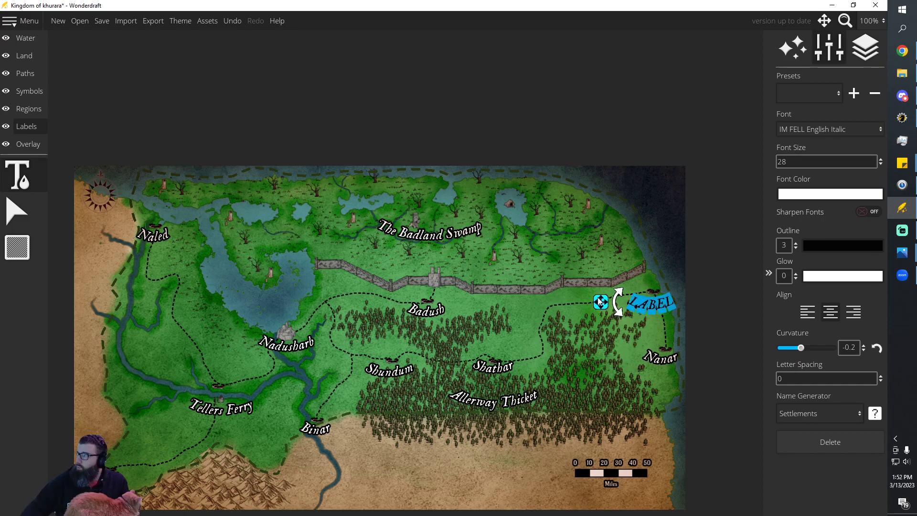
type("Kin")
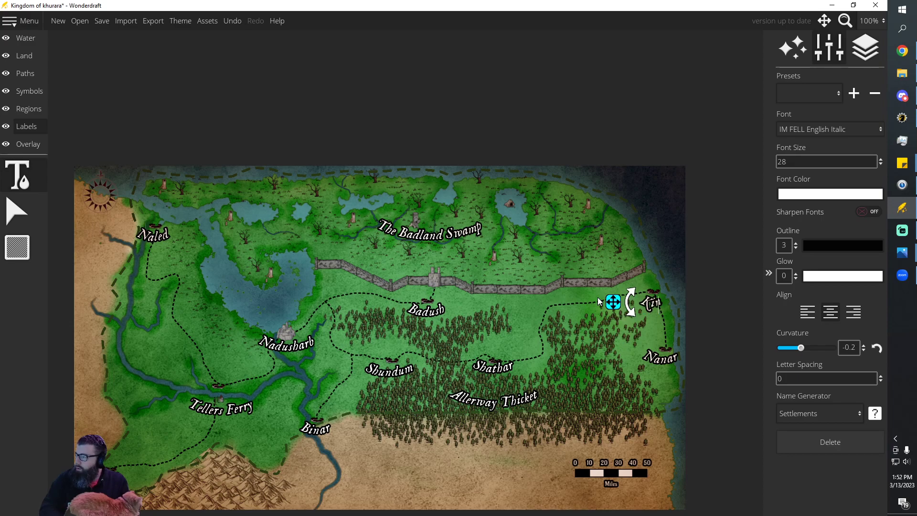
type("dabad")
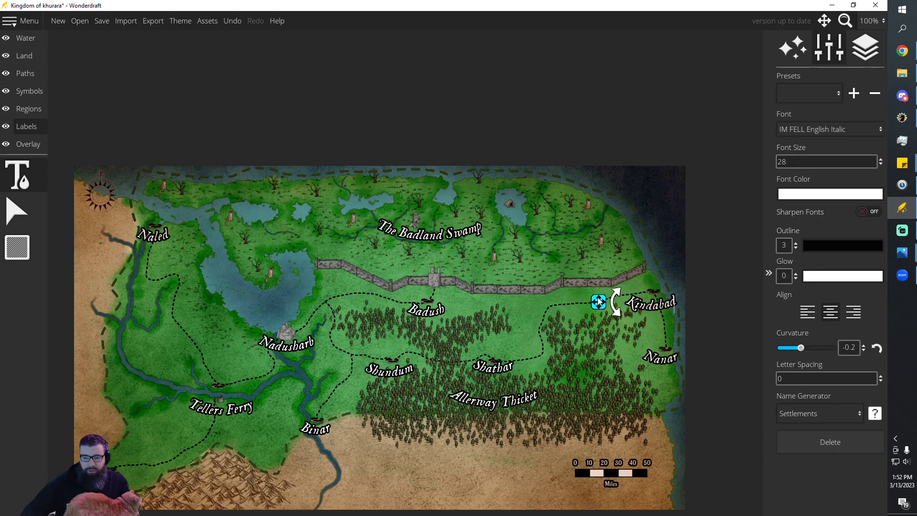
left_click_drag(599, 302, 601, 300)
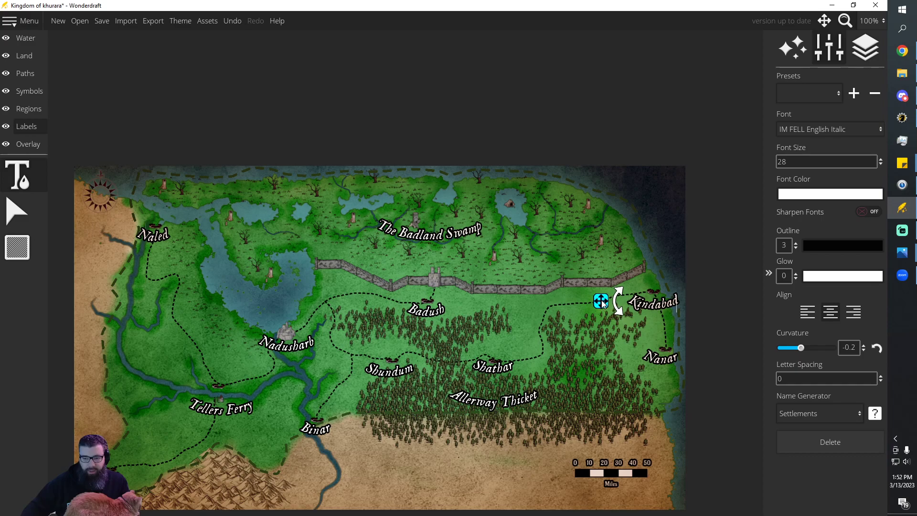
Label the wall's central gate "The Swampy Gates" at font size 18 and centre the text over the gate's base
left_click(421, 280)
left_click_drag(370, 281, 386, 282)
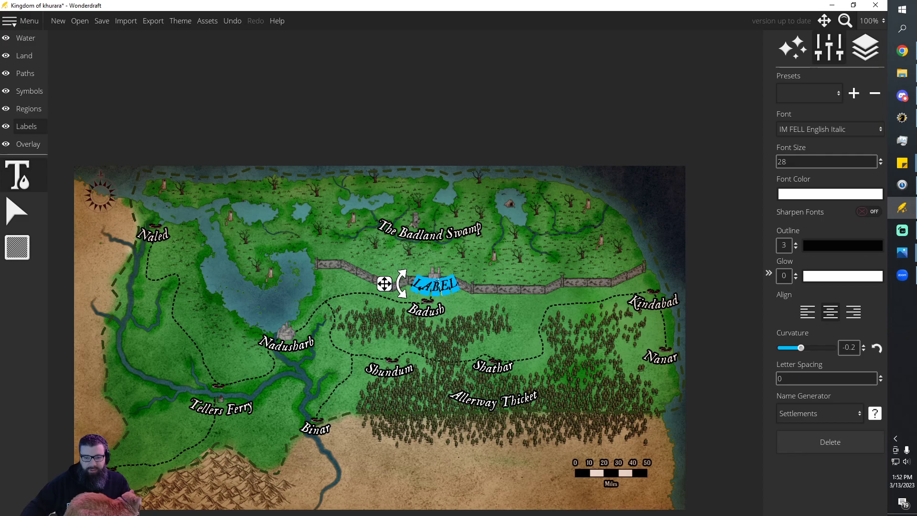
type("The Swampy Gates")
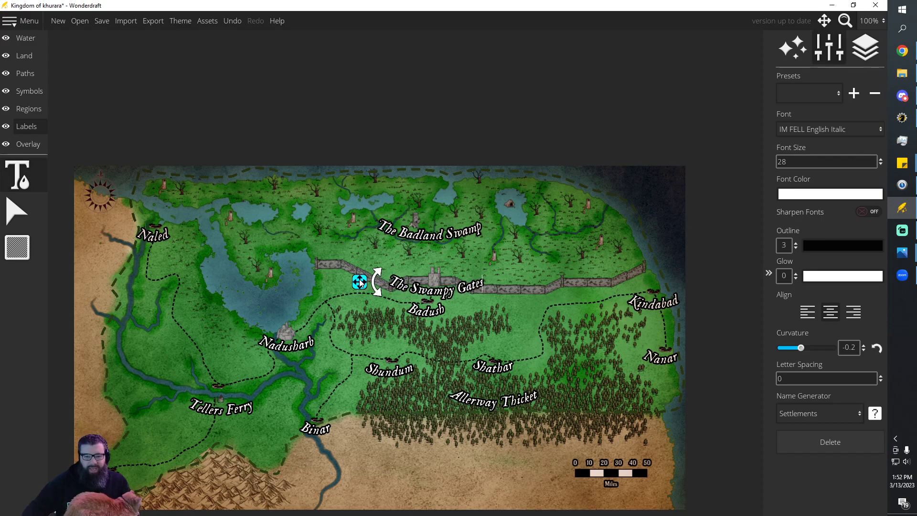
left_click(880, 165)
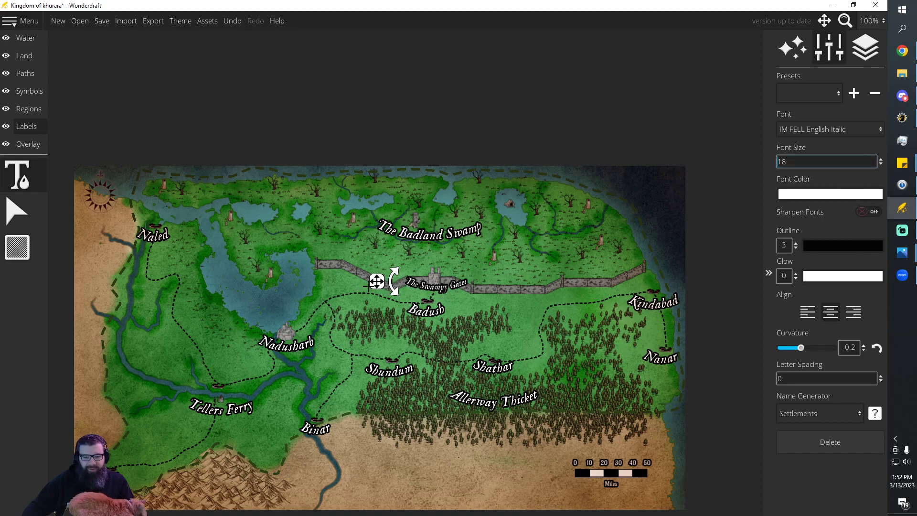
left_click_drag(374, 285, 373, 285)
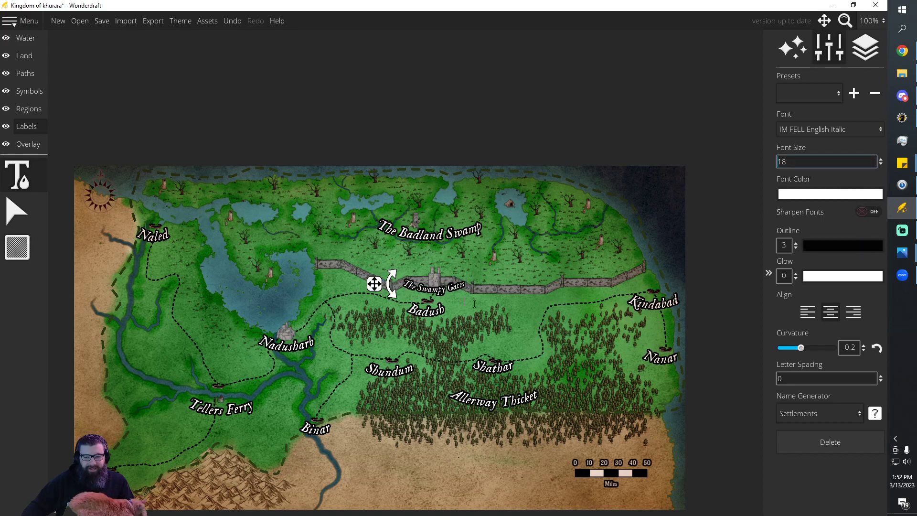
Label the symbol in the north-eastern swamp lake "Sunken Mine", placed just below it, and save the map
left_click(532, 303)
left_click_drag(488, 303, 468, 211)
type("Sunken Mine")
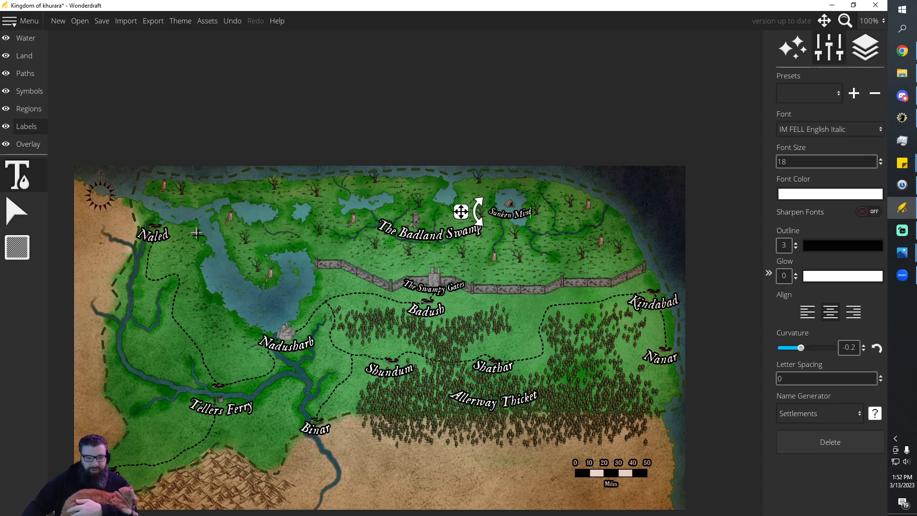
left_click(107, 23)
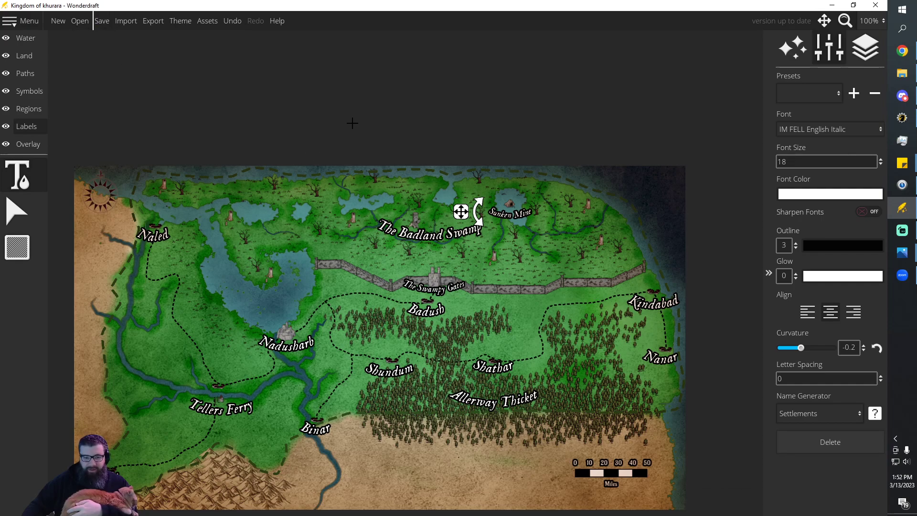
Place a new label in the desert south of Allerway Thicket with curvature 0 and font size 50
left_click(403, 469)
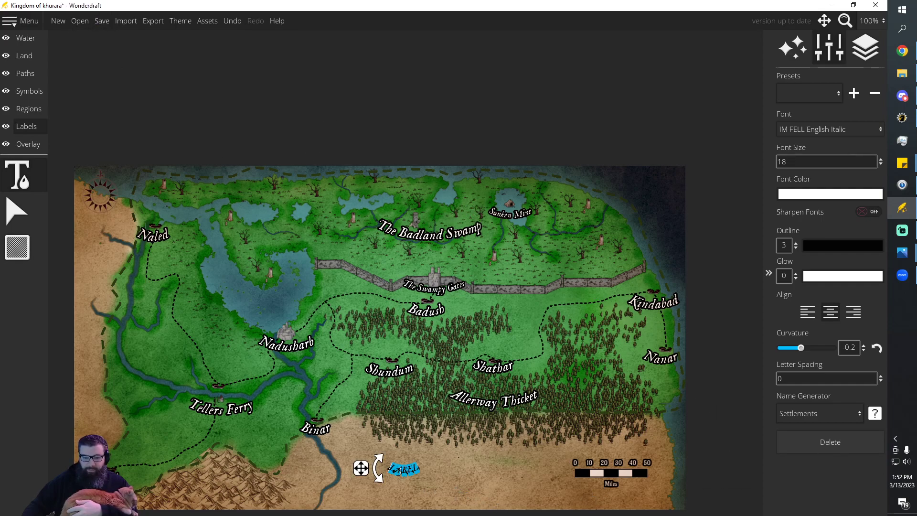
left_click_drag(360, 468, 357, 467)
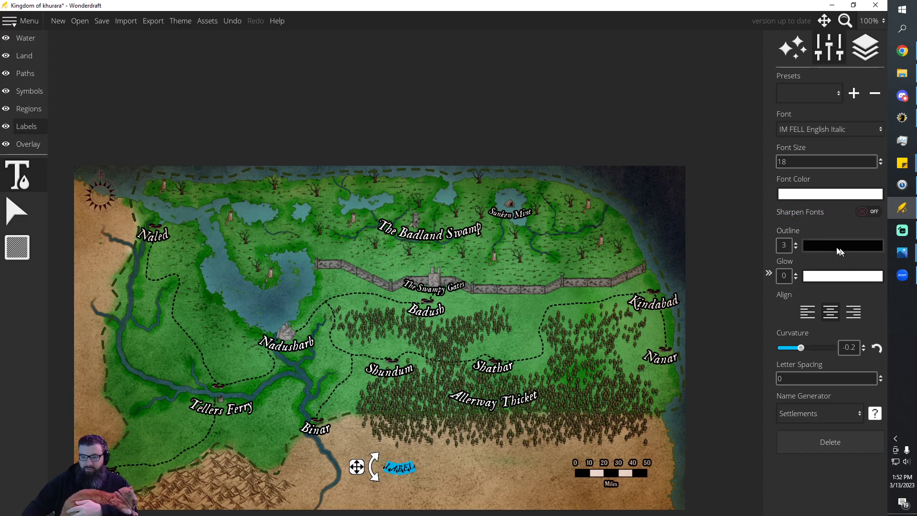
left_click(802, 347)
left_click_drag(803, 347, 807, 348)
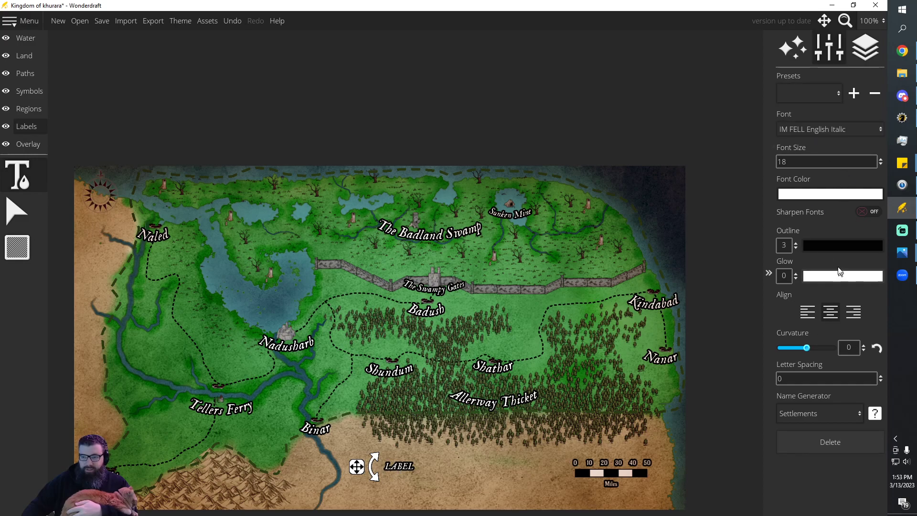
double_click(824, 161)
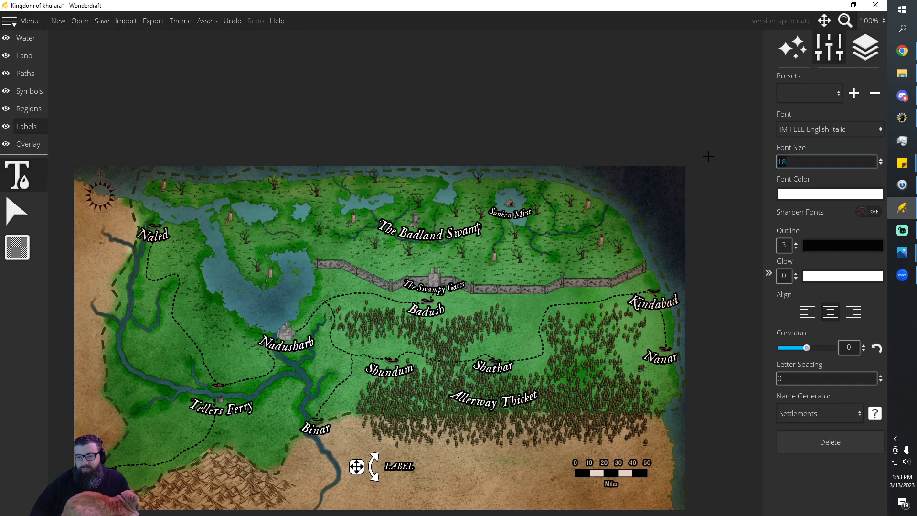
type("30")
key("Return")
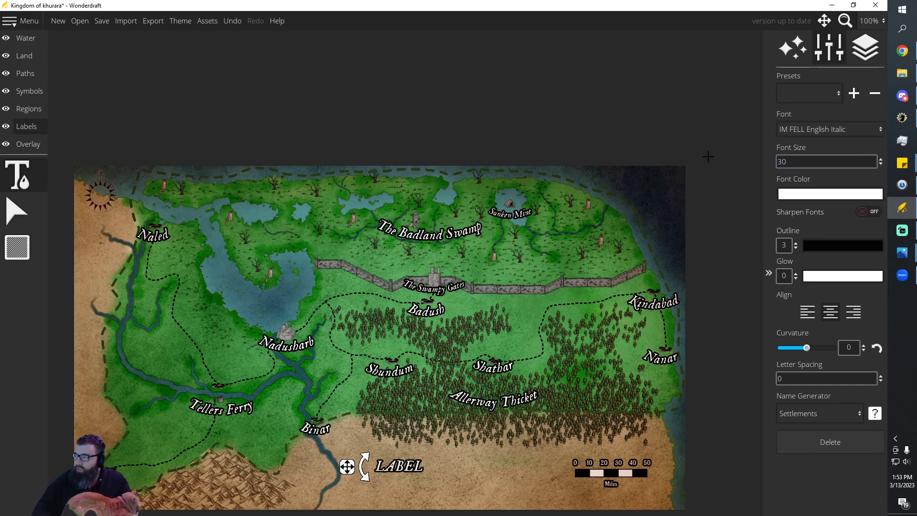
left_click_drag(799, 162, 767, 167)
type("50")
key("Return")
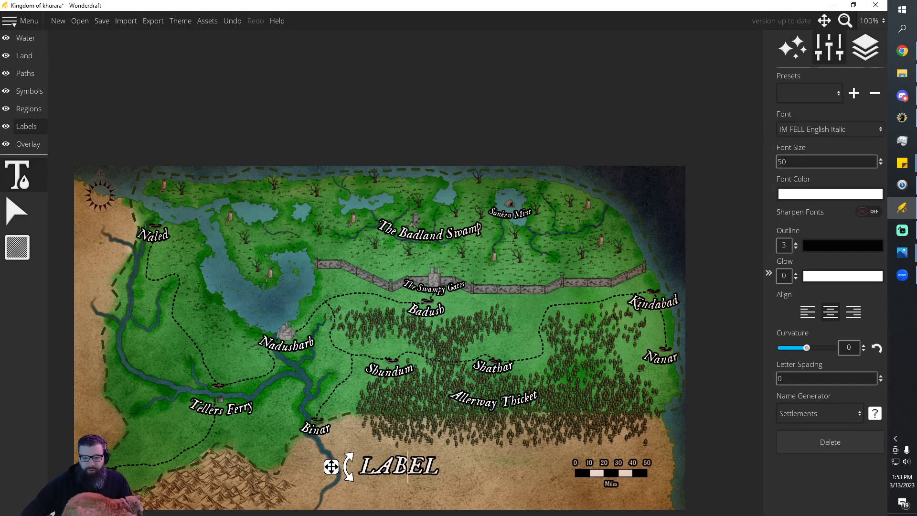
Replace the new label's placeholder text with "Kingdom Of Khurara" and move the title between the southern river and the scale bar
key("BackSpace")
key("BackSpace")
key("BackSpace")
key("BackSpace")
key("BackSpace")
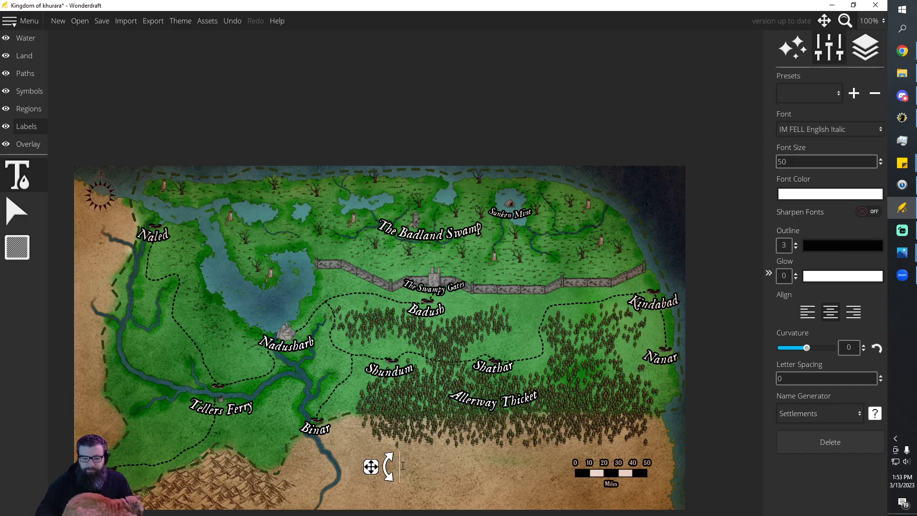
type("Kingdom")
key("BackSpace")
key("BackSpace")
key("BackSpace")
type("s")
key("BackSpace")
key("BackSpace")
key("BackSpace")
key("BackSpace")
key("BackSpace")
type("Kin")
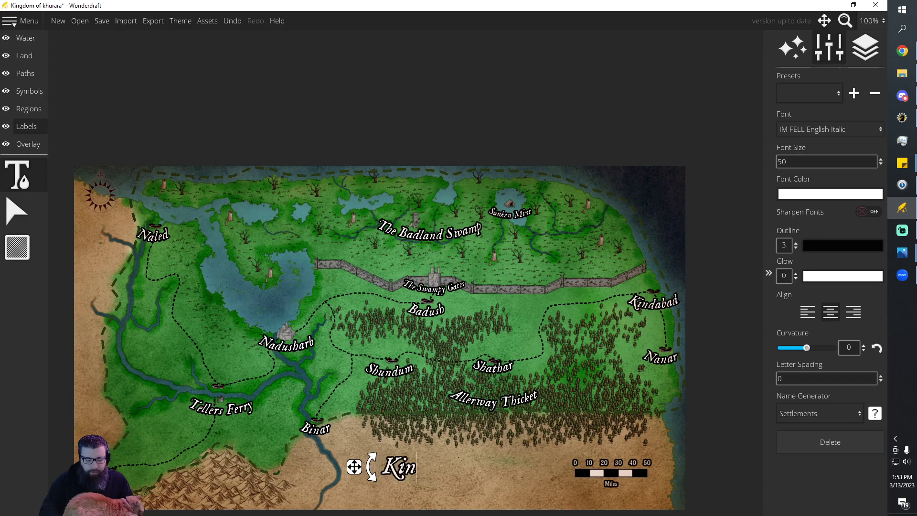
type("gdom")
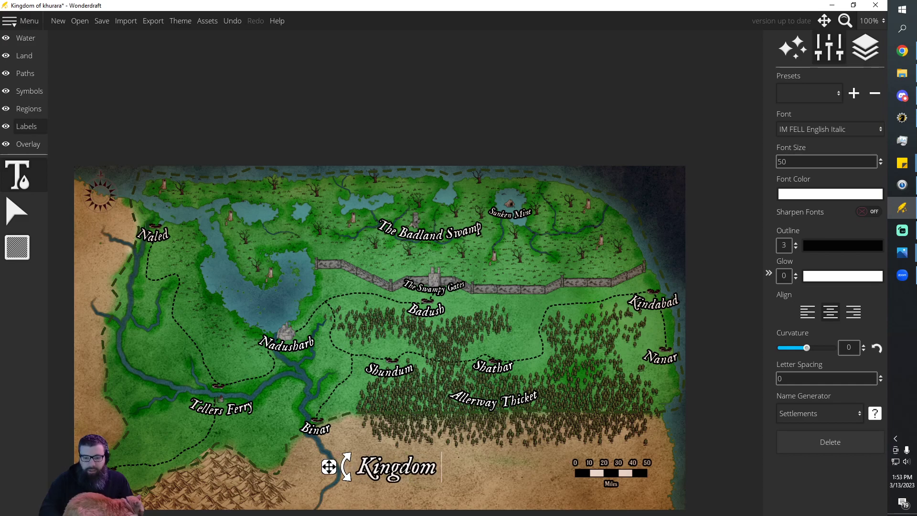
type(" Of")
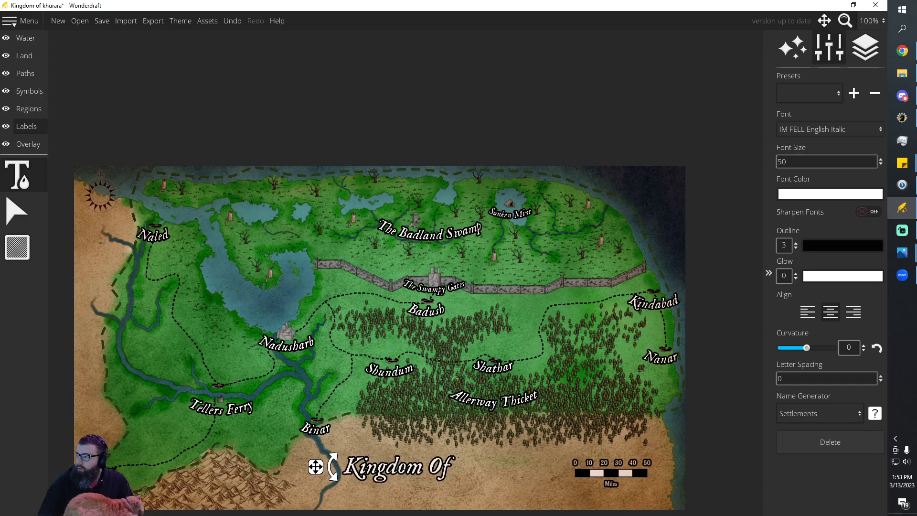
key("alt+Tab")
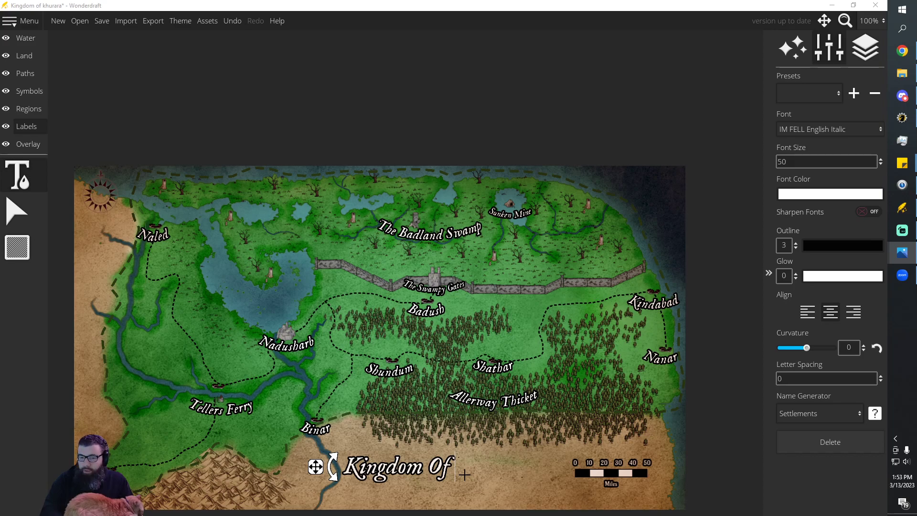
key("alt+Tab")
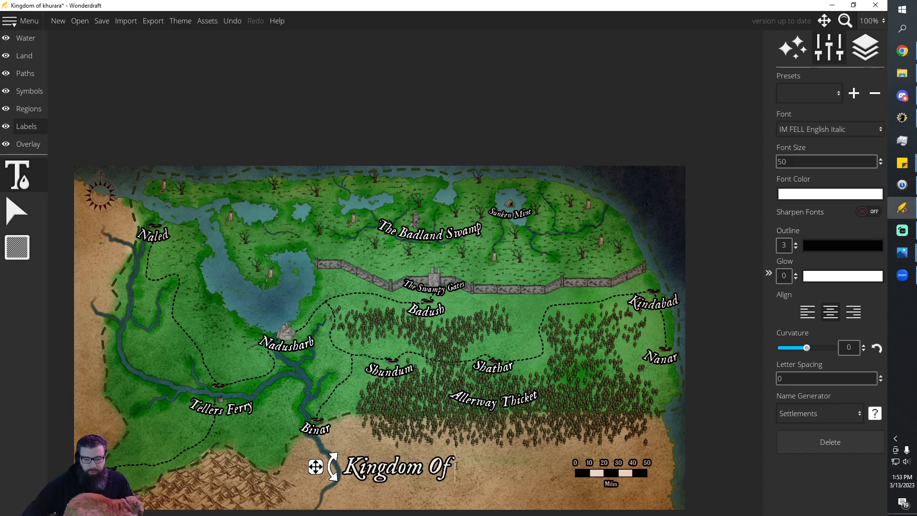
type("Khurara")
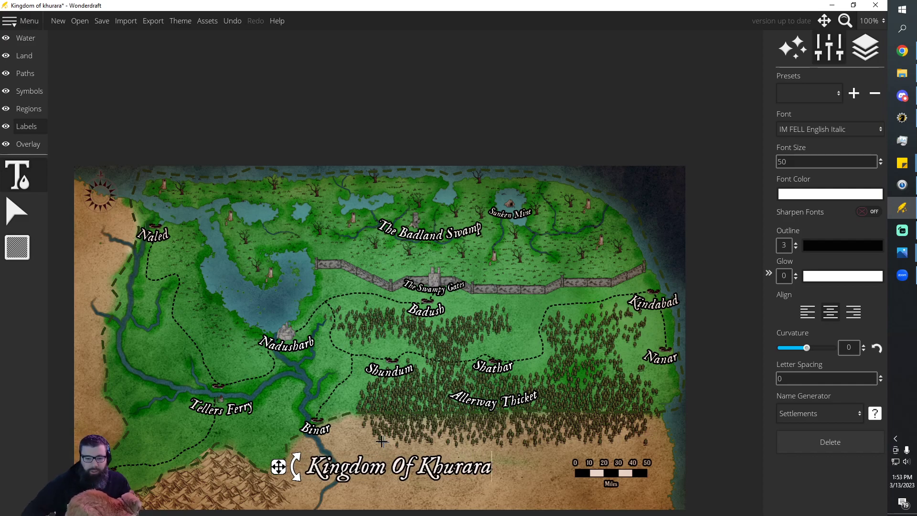
left_click_drag(278, 467, 333, 471)
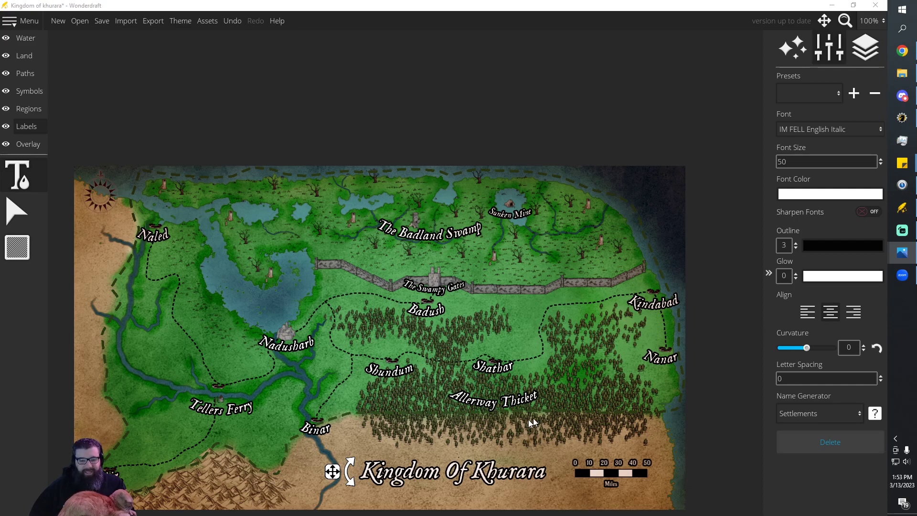
Delete the stray placeholder label placed beside the map title, leaving the Binar label in place, and save the map
left_click(332, 471)
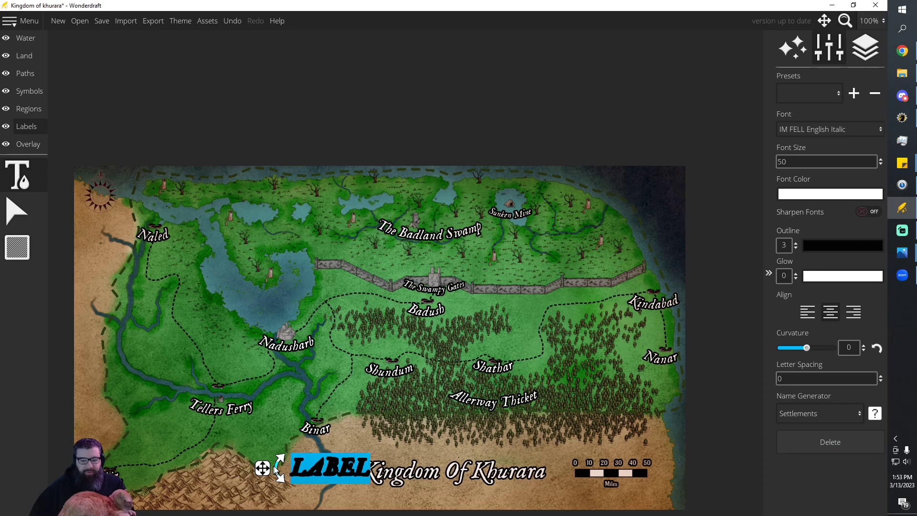
left_click_drag(262, 468, 243, 433)
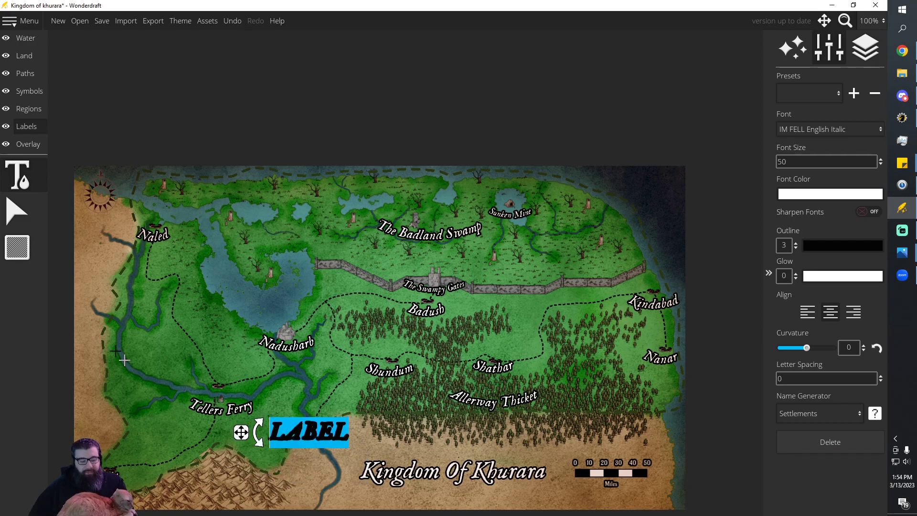
left_click(16, 210)
left_click(179, 410)
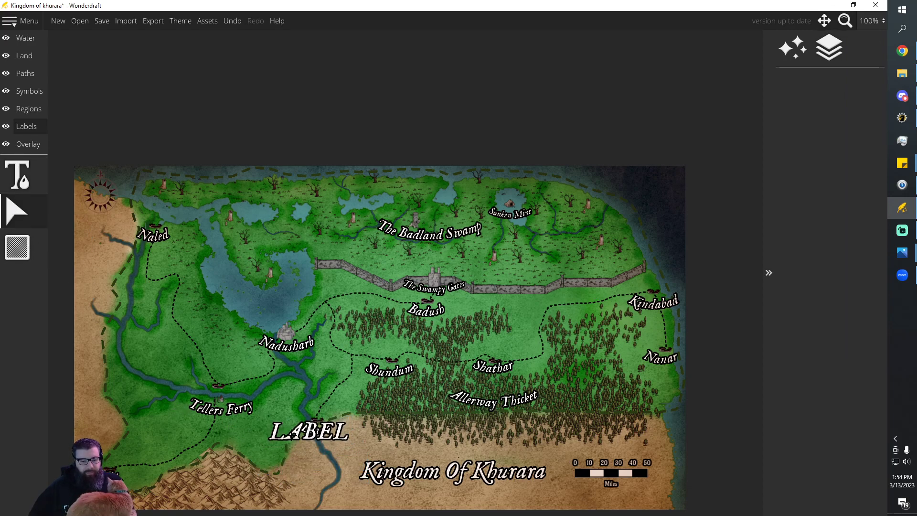
left_click(35, 179)
left_click(285, 432)
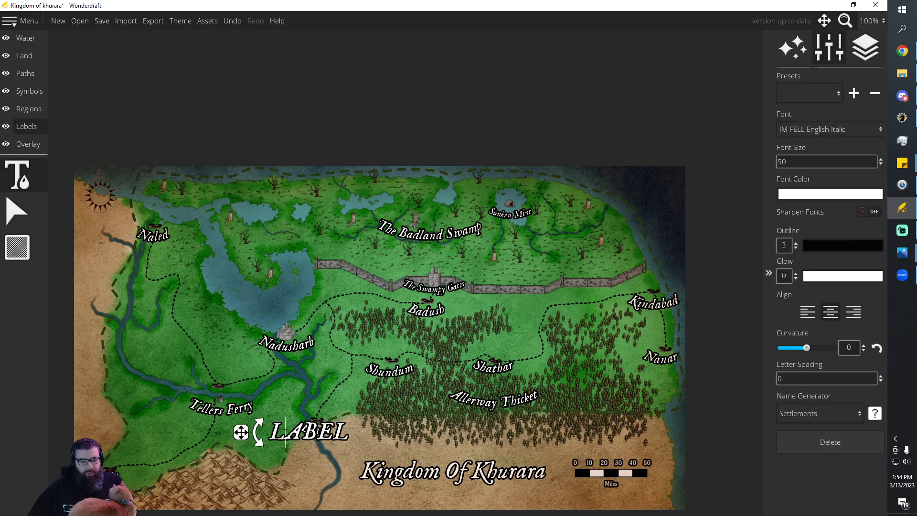
key("BackSpace")
key("BackSpace")
key("Delete")
key("Delete")
key("Delete")
type("Binar")
key("Escape")
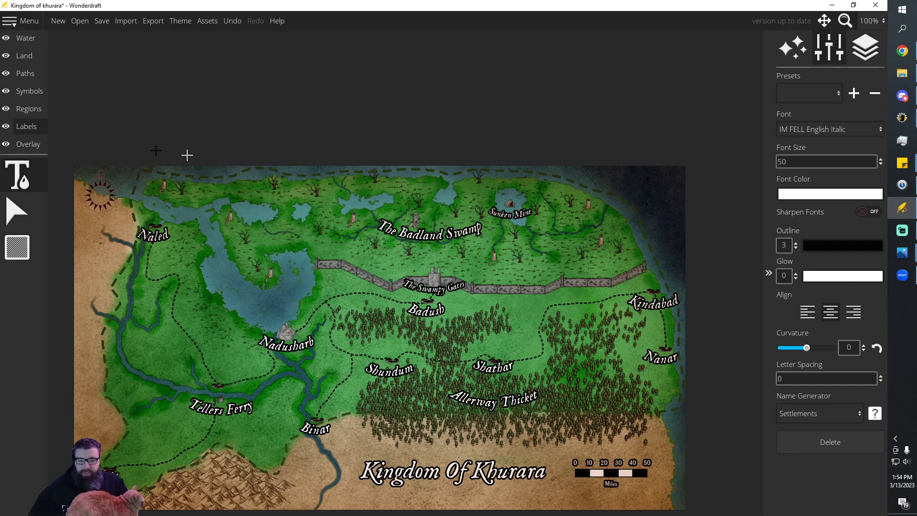
left_click(102, 23)
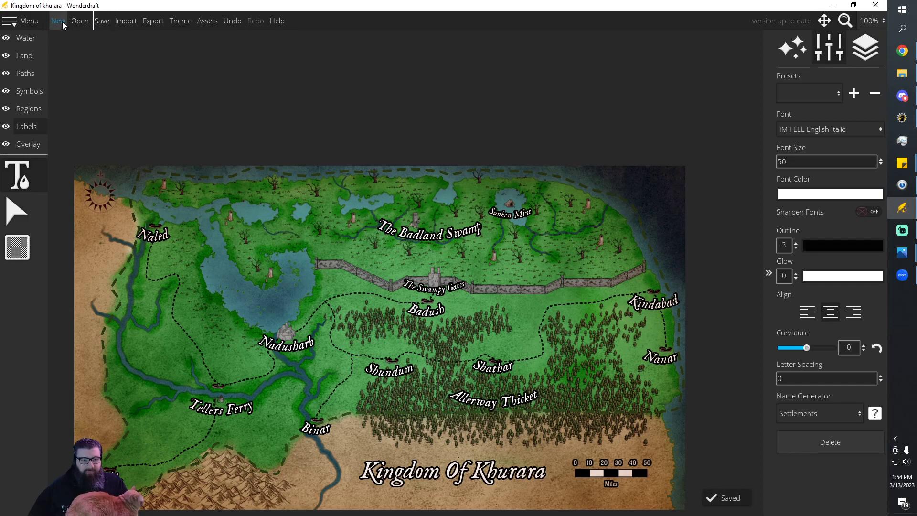
left_click(29, 22)
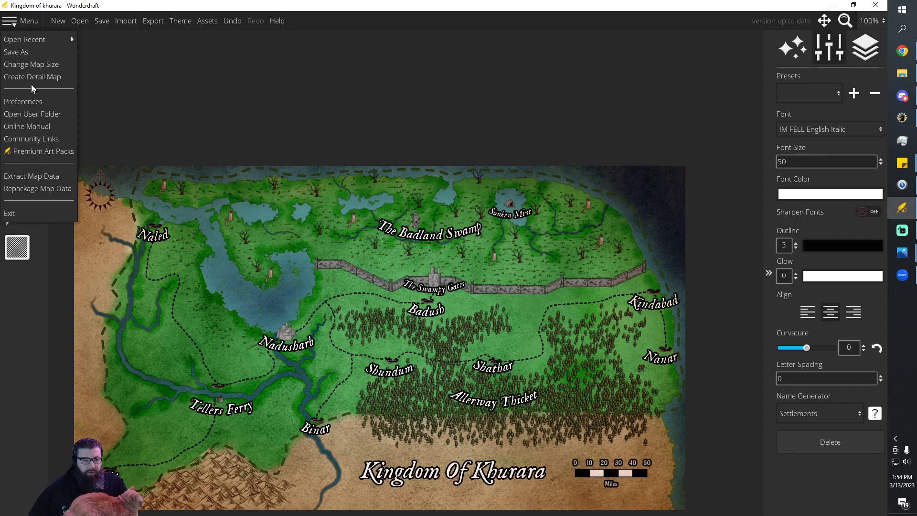
left_click(153, 21)
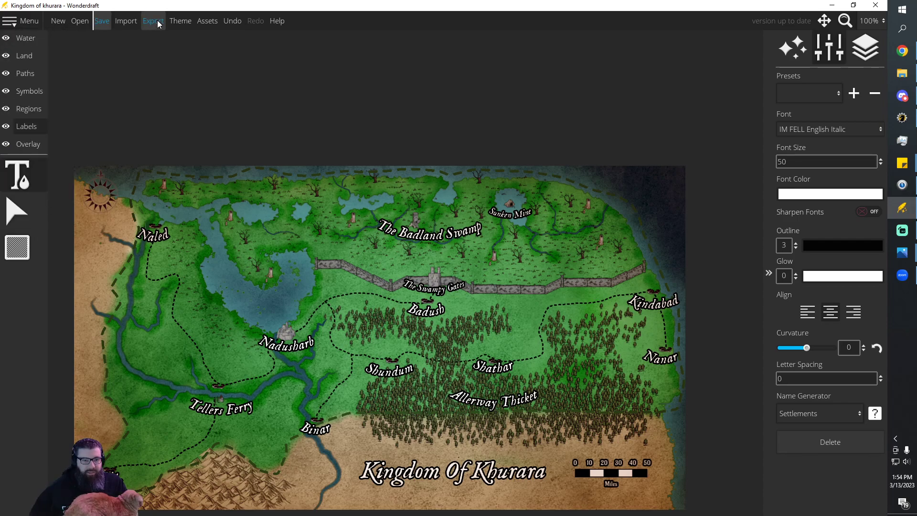
left_click(157, 20)
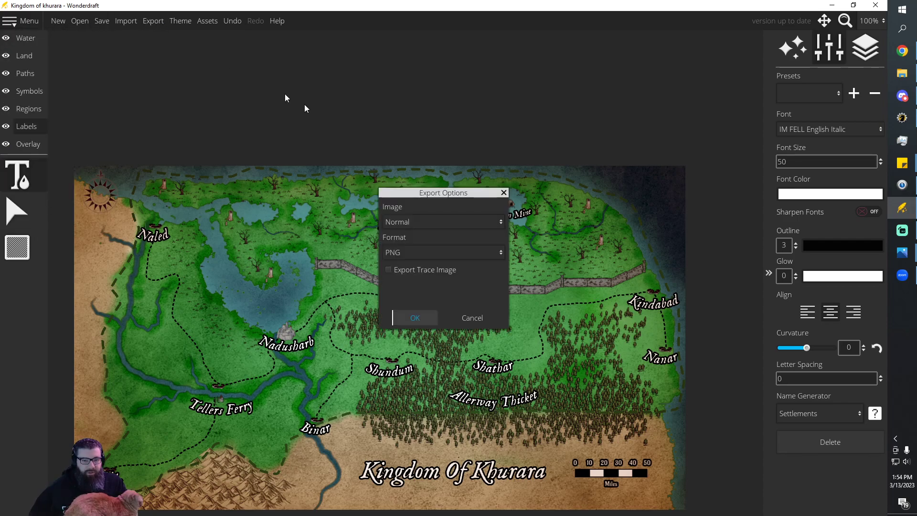
left_click(415, 318)
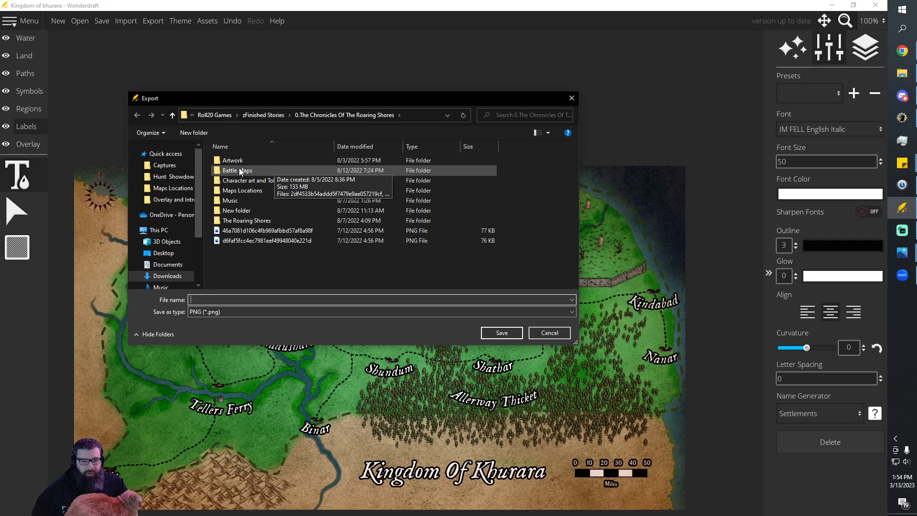
double_click(249, 190)
left_click(239, 299)
type("Kin")
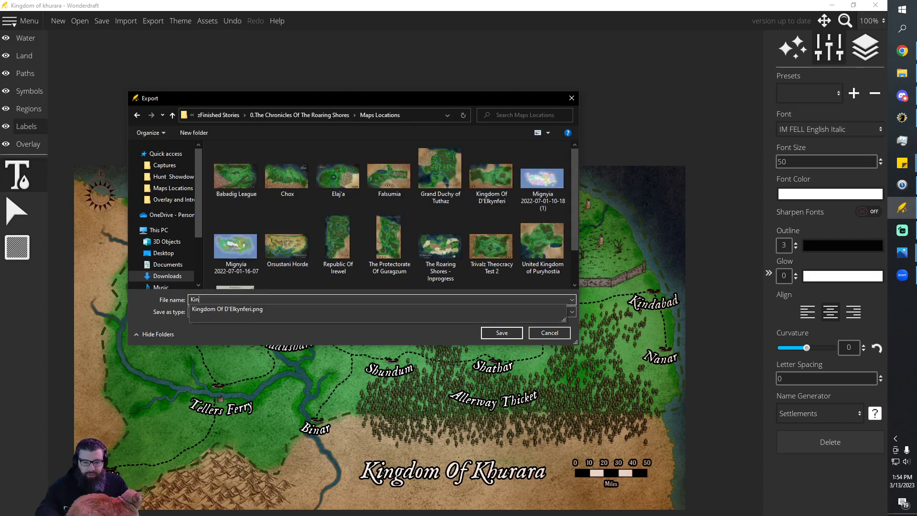
type("gdom of")
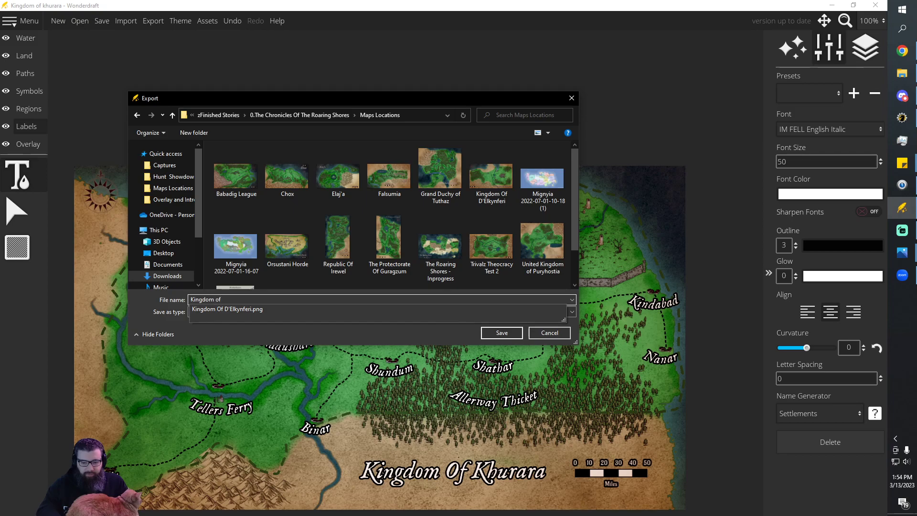
type(" H")
key("BackSpace")
type("Khurara")
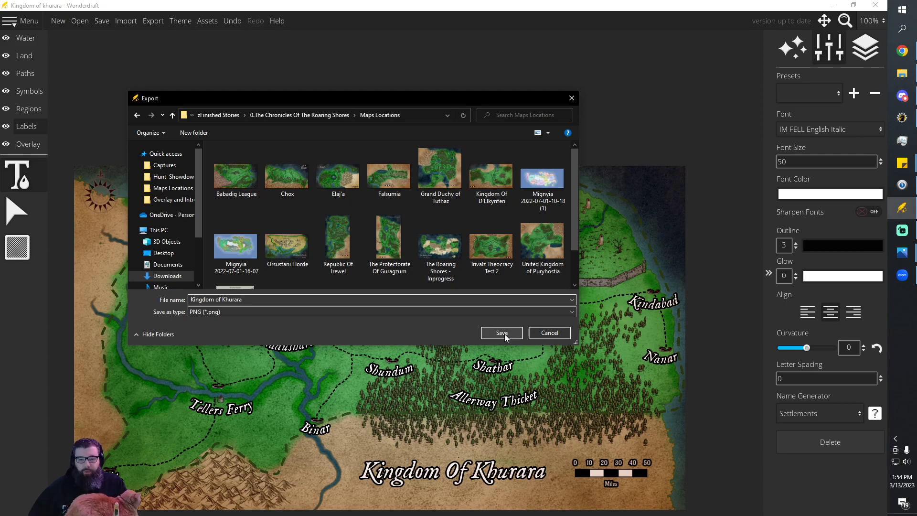
left_click(542, 334)
Add a label "The East Sea" at the map's north-eastern corner and rotate it to slope down along the coastline
left_click(636, 196)
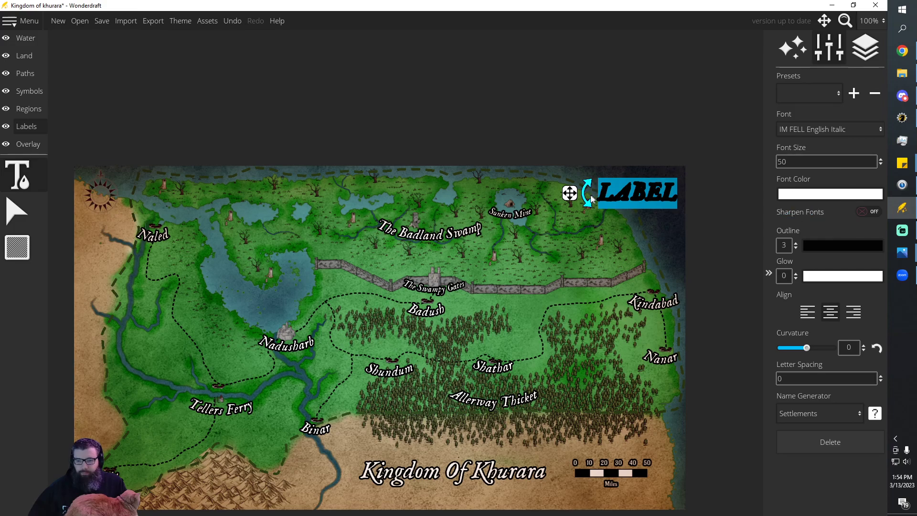
type("T")
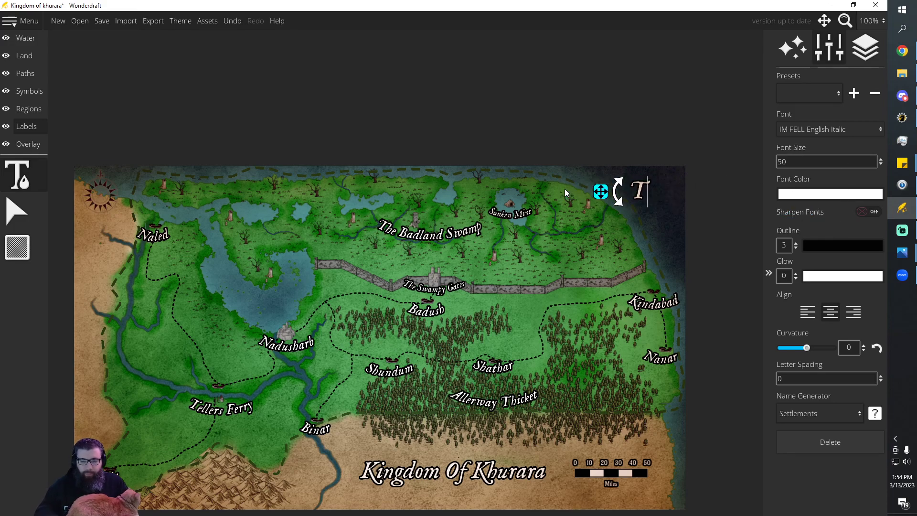
type("he East S")
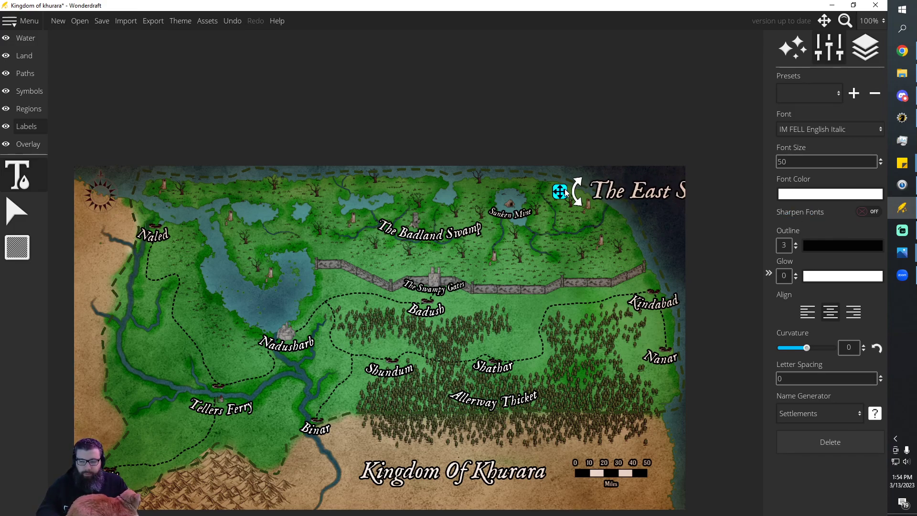
type("ea")
left_click_drag(555, 191, 546, 171)
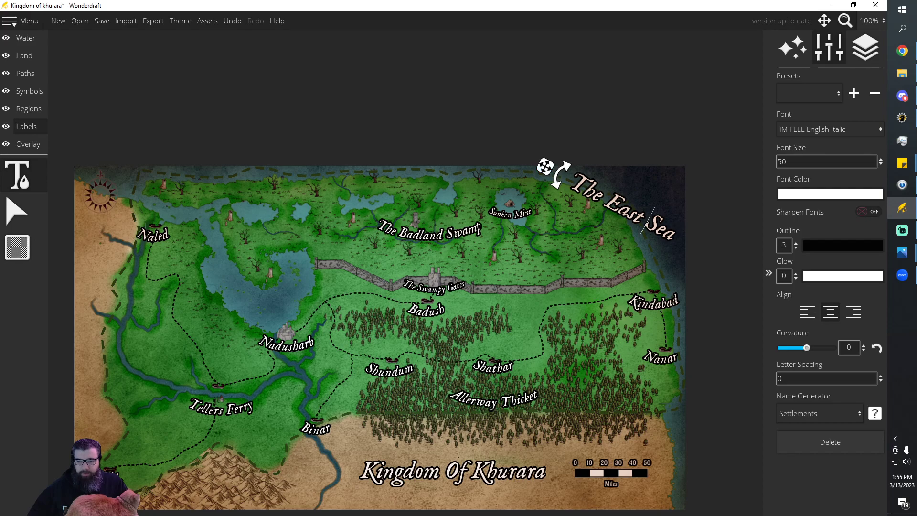
Set the font size of "The East Sea" to 26 and move the label into the dark water off the north-eastern coast
double_click(646, 224)
left_click(881, 165)
left_click(880, 165)
left_click(881, 164)
left_click(881, 164)
left_click(881, 165)
left_click(881, 164)
left_click_drag(570, 180, 601, 165)
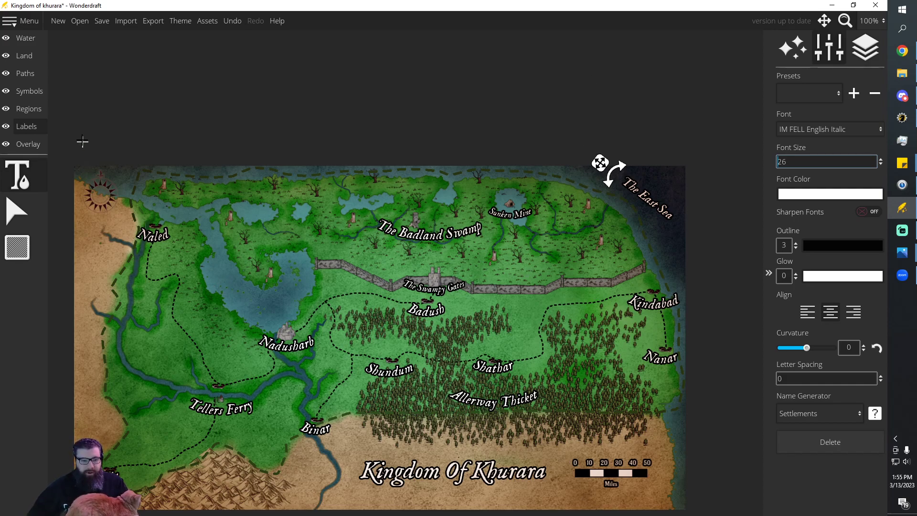
Save the map and export it as a PNG named "Kingdom of Khurara" in the Maps Locations folder
left_click(102, 21)
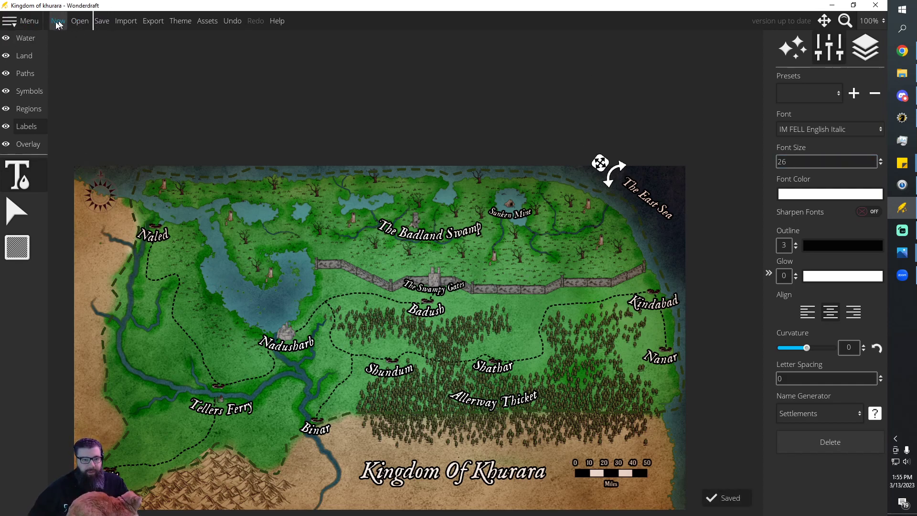
left_click(21, 21)
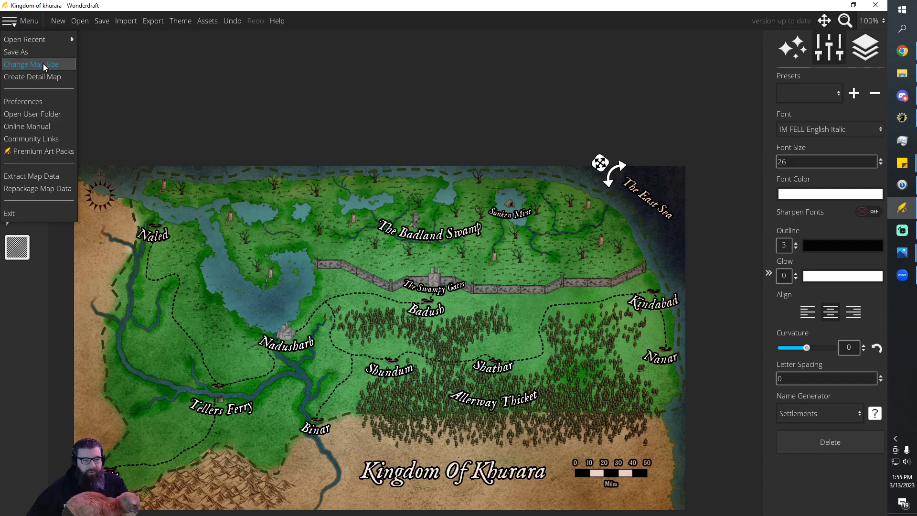
left_click(156, 22)
left_click(156, 22)
left_click(425, 324)
double_click(243, 190)
left_click(232, 299)
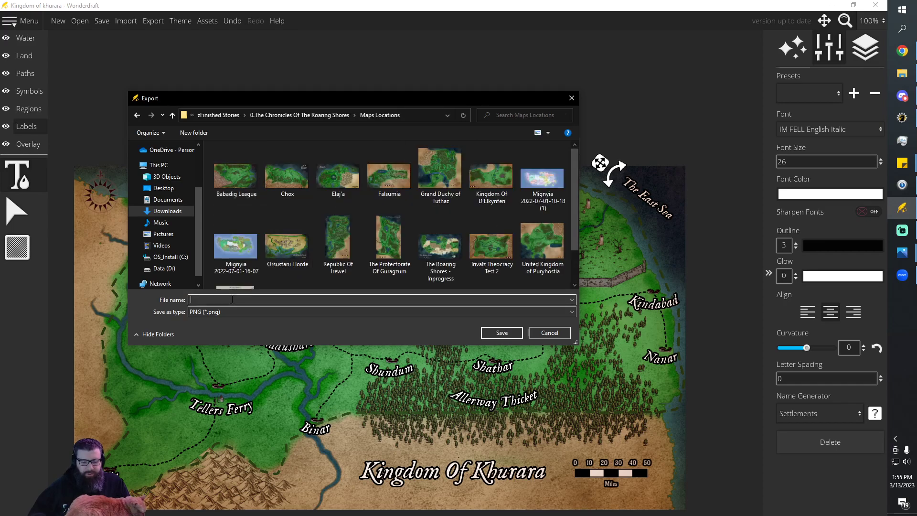
type("Kingdom of Khurara")
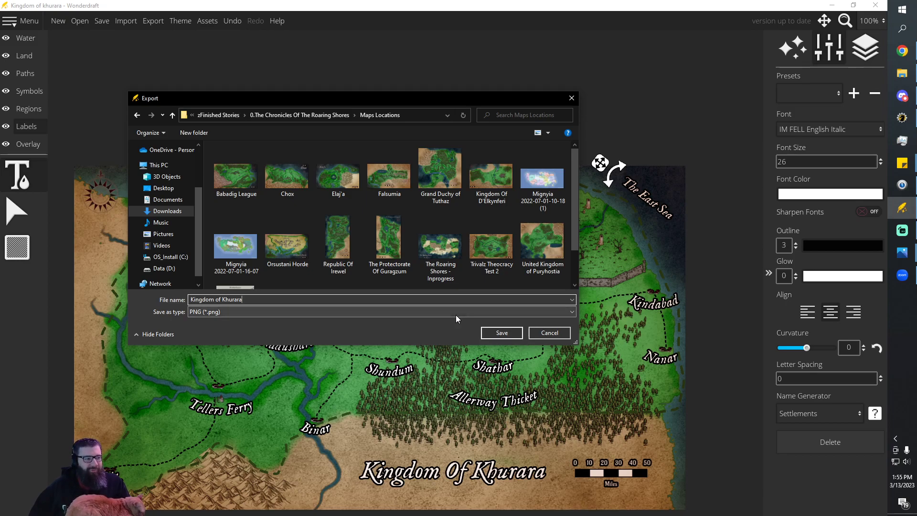
left_click(502, 333)
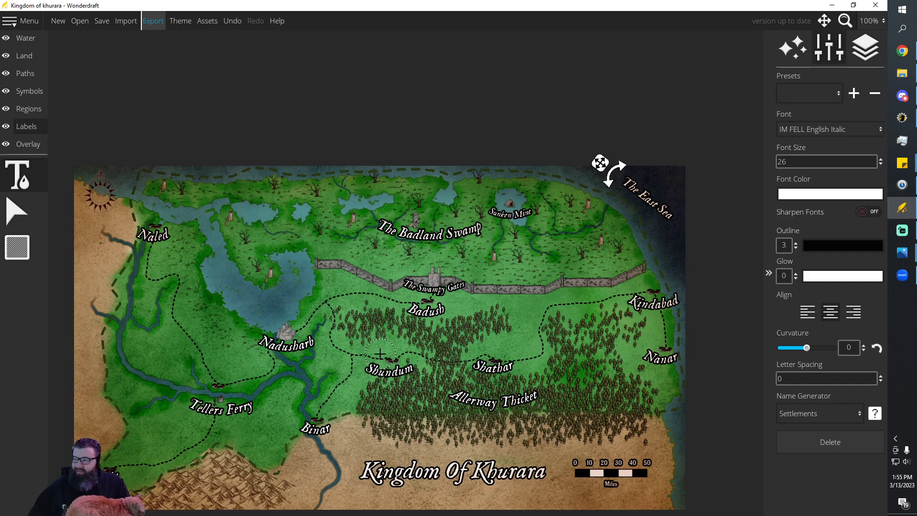
Open the map file "The Roaring Shores" from the folder 0.The Chronicles Of The Roaring Shores
scroll(460, 319, "down", 1)
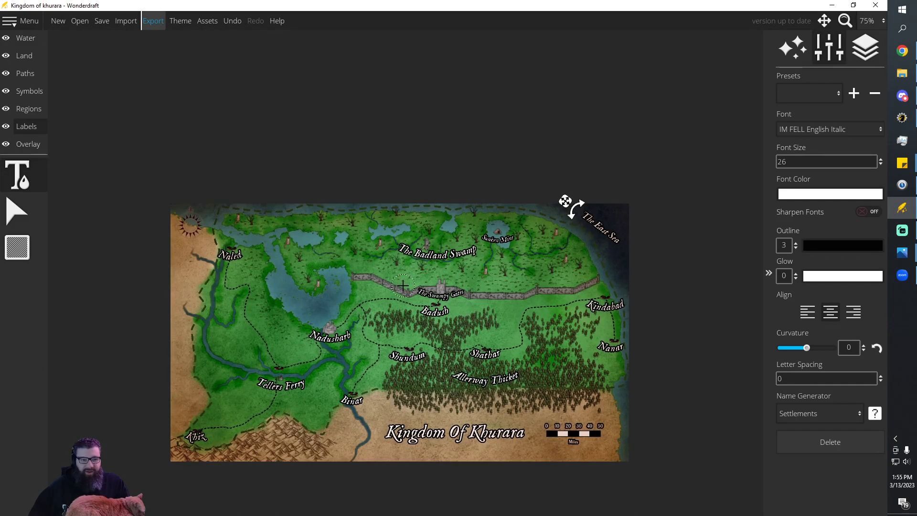
left_click(85, 21)
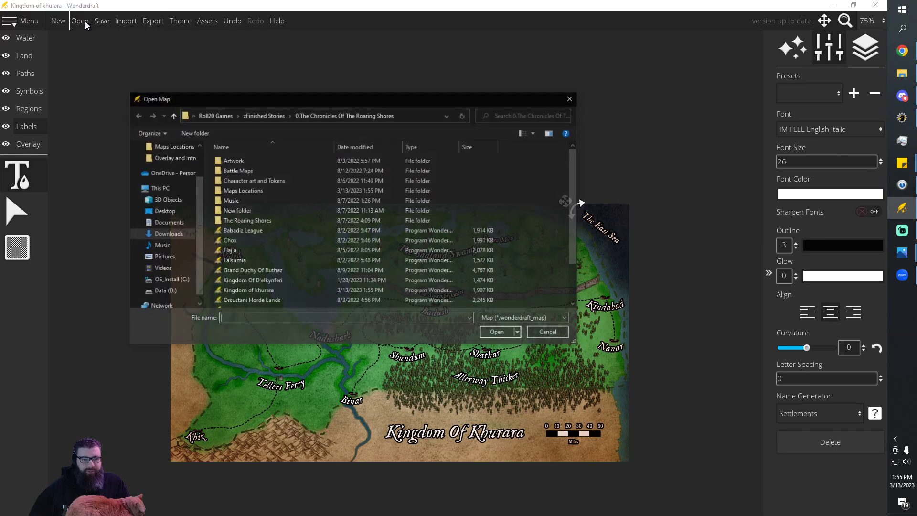
scroll(323, 245, "down", 1)
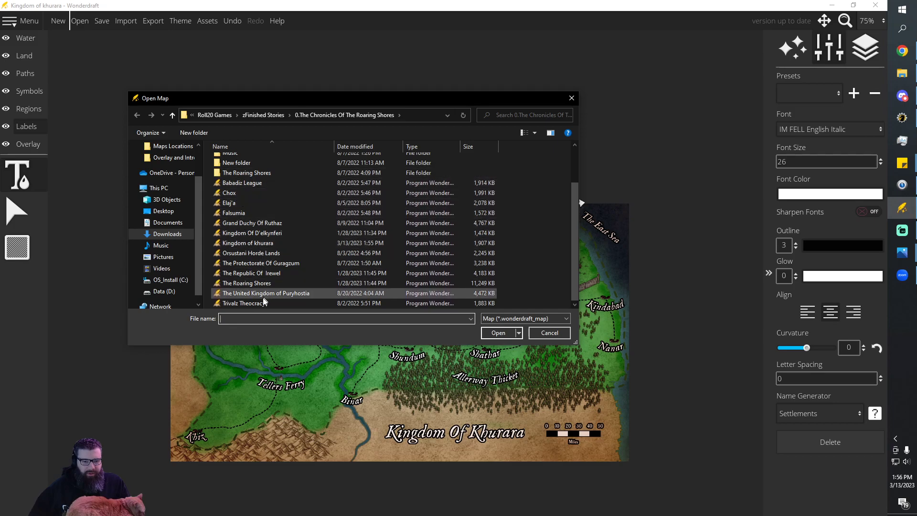
double_click(249, 283)
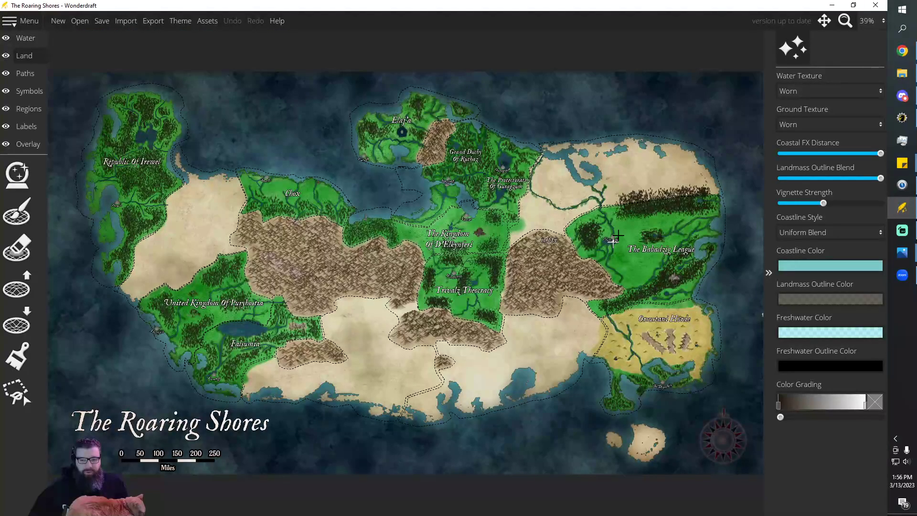
Paint the bare northern land above The Babadzig League green with the ground brush, up to the northern coastline
scroll(678, 146, "up", 5)
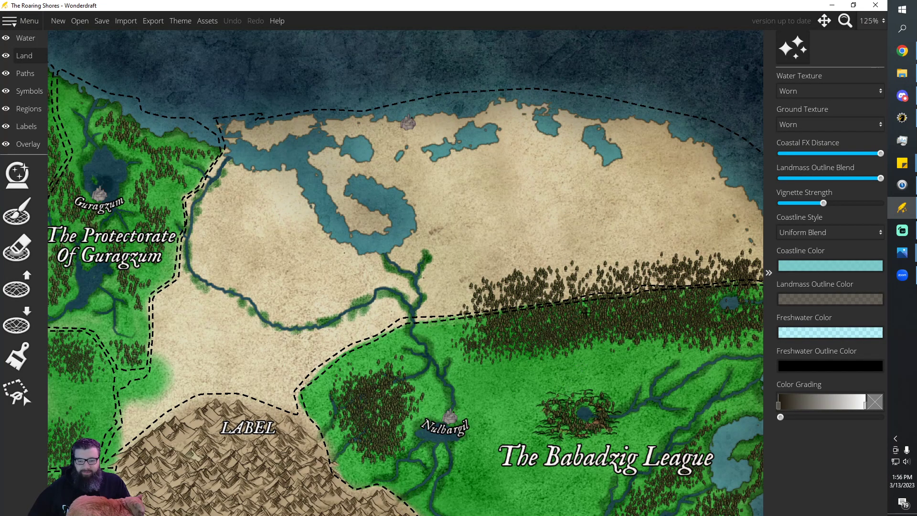
scroll(606, 214, "down", 1)
scroll(662, 217, "up", 1)
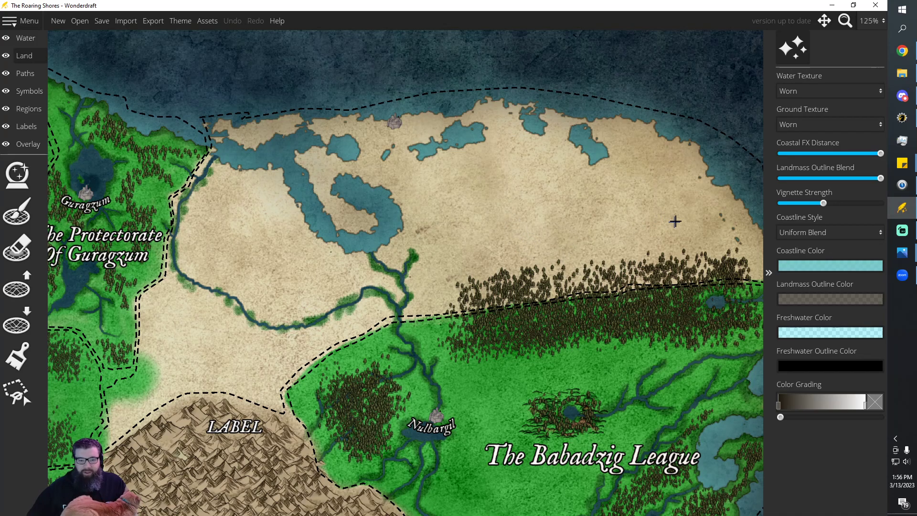
scroll(692, 214, "down", 1)
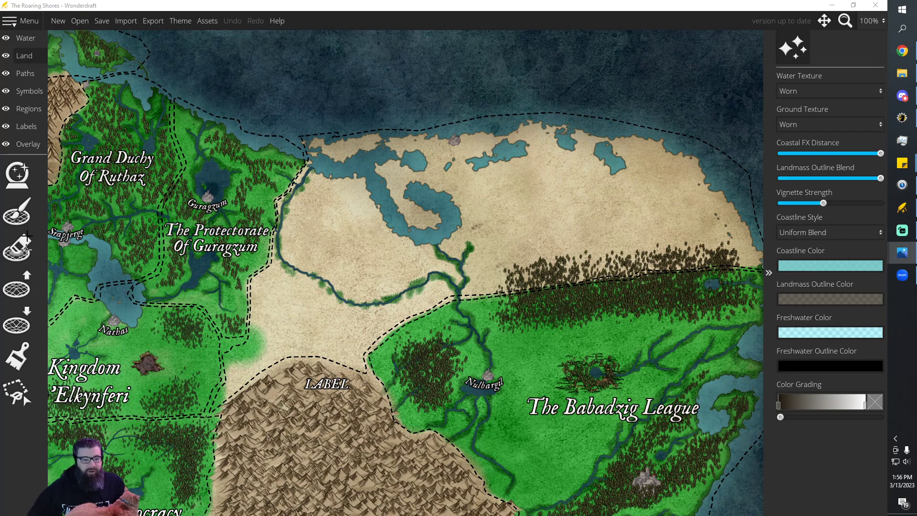
left_click(14, 353)
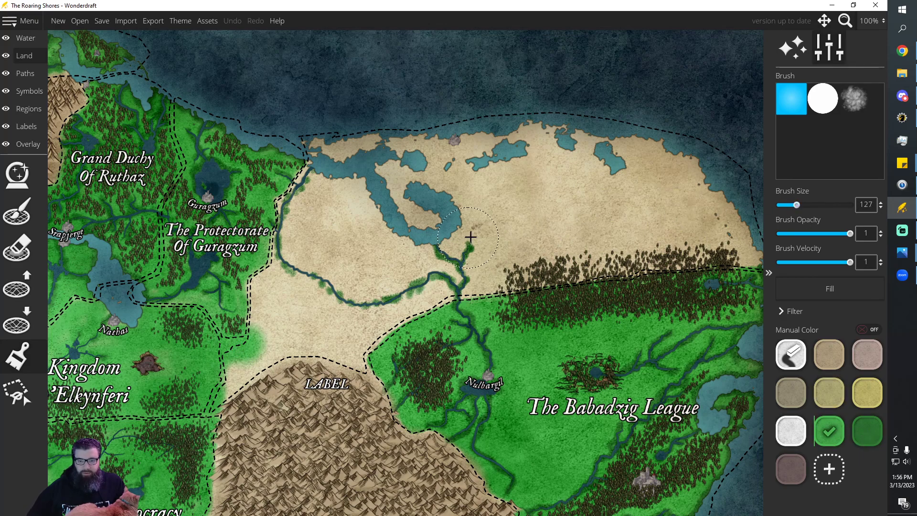
scroll(536, 210, "down", 3)
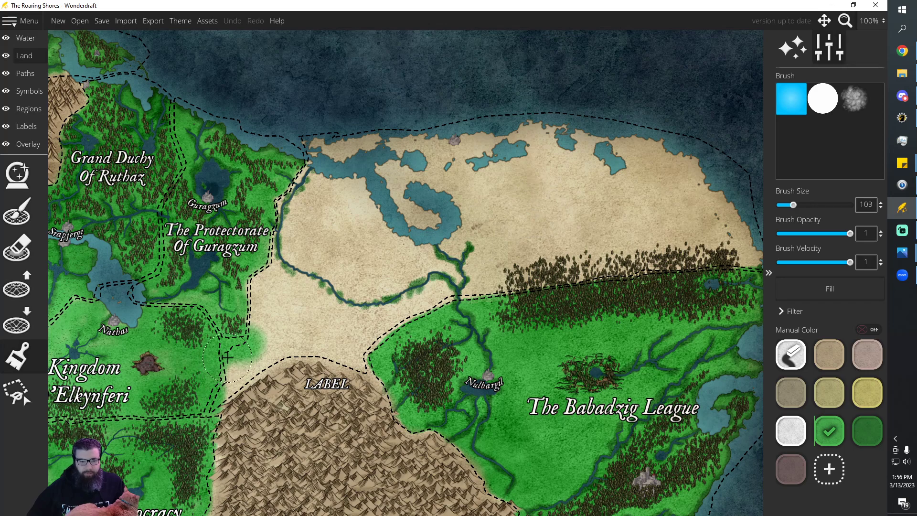
mouse_move(226, 367)
left_mouse_down()
mouse_move(287, 342)
mouse_move(344, 342)
mouse_move(356, 352)
mouse_move(302, 340)
mouse_move(270, 318)
mouse_move(266, 285)
mouse_move(277, 265)
mouse_move(244, 296)
mouse_move(281, 260)
mouse_move(291, 194)
mouse_move(324, 165)
mouse_move(329, 154)
mouse_move(318, 151)
mouse_move(377, 132)
mouse_move(395, 139)
mouse_move(324, 160)
mouse_move(313, 154)
mouse_move(378, 214)
mouse_move(365, 240)
mouse_move(302, 278)
mouse_move(327, 208)
mouse_move(334, 204)
mouse_move(351, 235)
mouse_move(331, 221)
mouse_move(310, 231)
mouse_move(312, 210)
mouse_move(368, 223)
mouse_move(345, 283)
mouse_move(296, 322)
mouse_move(334, 314)
mouse_move(363, 324)
mouse_move(426, 293)
mouse_move(369, 321)
mouse_move(369, 332)
mouse_move(387, 338)
mouse_move(461, 287)
mouse_move(503, 275)
mouse_move(745, 258)
mouse_move(701, 191)
mouse_move(686, 233)
mouse_move(742, 230)
mouse_move(656, 162)
mouse_move(578, 163)
mouse_move(669, 205)
mouse_move(597, 258)
mouse_move(566, 260)
mouse_move(625, 291)
mouse_move(502, 278)
mouse_move(373, 285)
mouse_move(368, 267)
mouse_move(563, 236)
mouse_move(616, 211)
mouse_move(532, 178)
mouse_move(535, 143)
mouse_move(557, 200)
mouse_move(508, 217)
mouse_move(493, 172)
mouse_move(456, 160)
mouse_move(397, 163)
mouse_move(420, 201)
mouse_move(459, 210)
mouse_move(416, 266)
mouse_move(341, 221)
mouse_move(354, 201)
mouse_move(493, 121)
left_mouse_up()
scroll(702, 196, "up", 10)
scroll(705, 207, "up", 1)
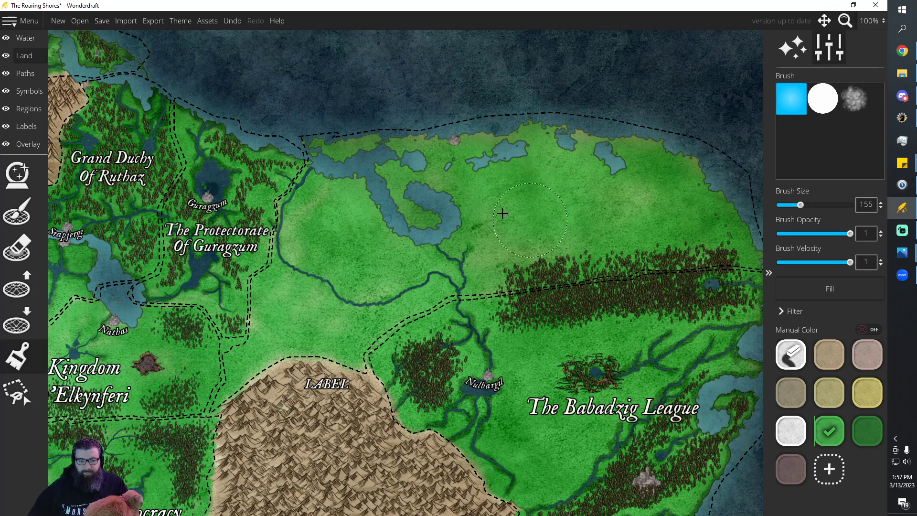
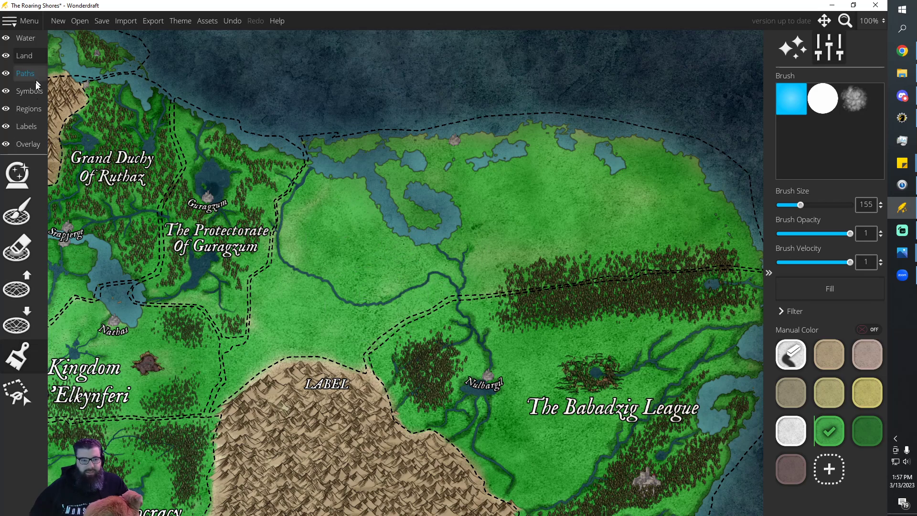
Try to copy the Nulbargil city symbol to the southern shore of the curled northern lake
left_click(27, 91)
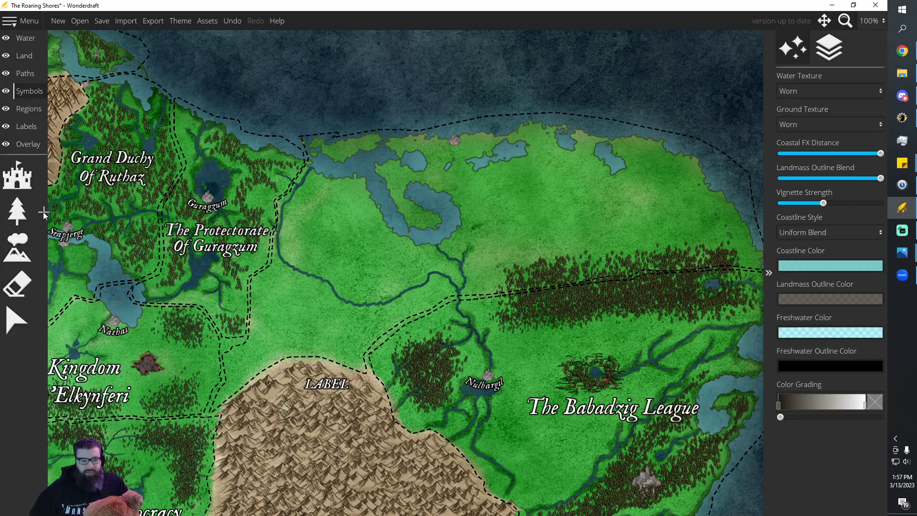
left_click(16, 320)
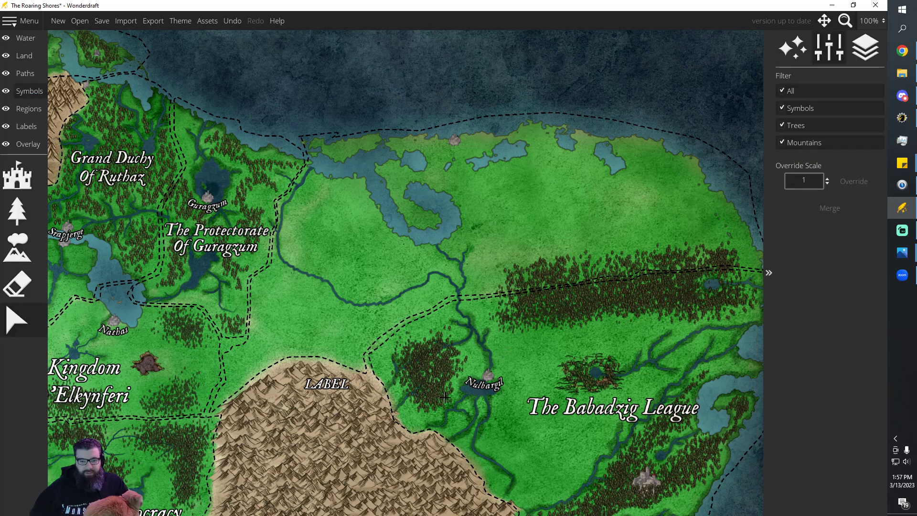
left_click(490, 375)
left_click(442, 245)
left_click(490, 378)
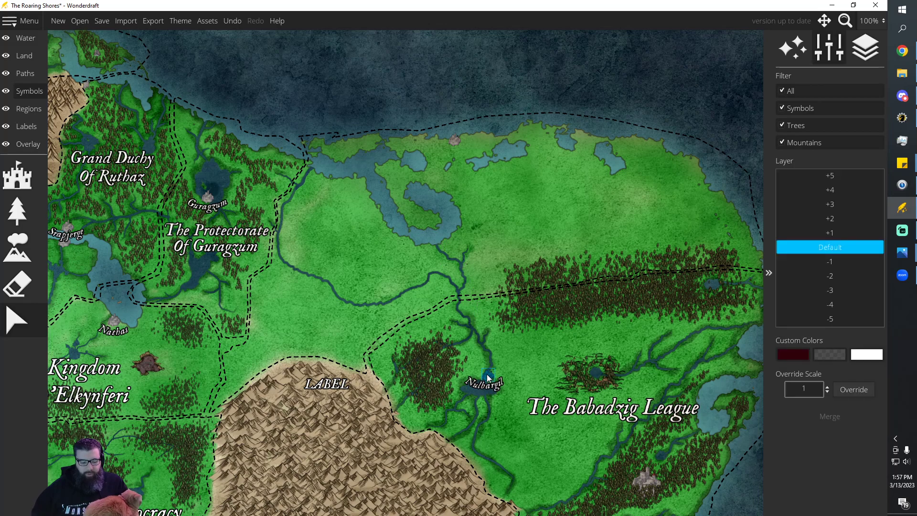
left_click(452, 244)
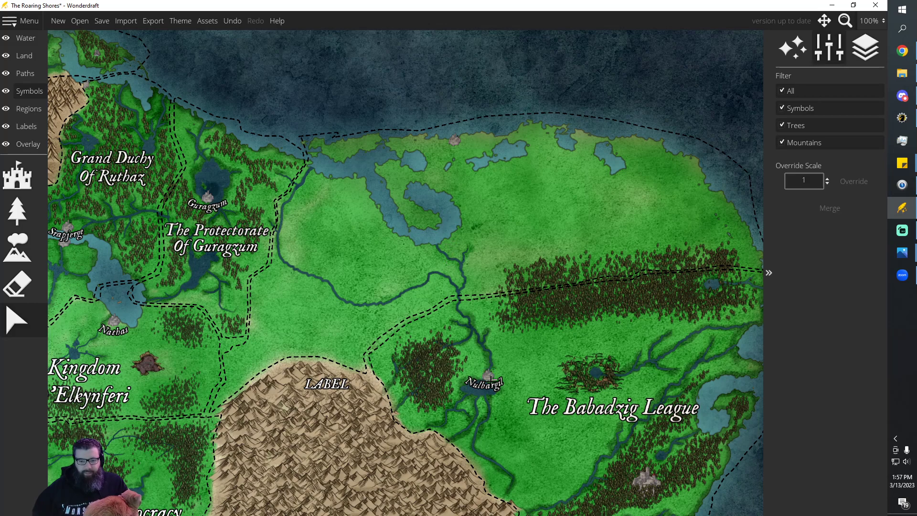
mouse_move(489, 374)
left_mouse_down()
mouse_move(483, 345)
mouse_move(487, 374)
left_mouse_up()
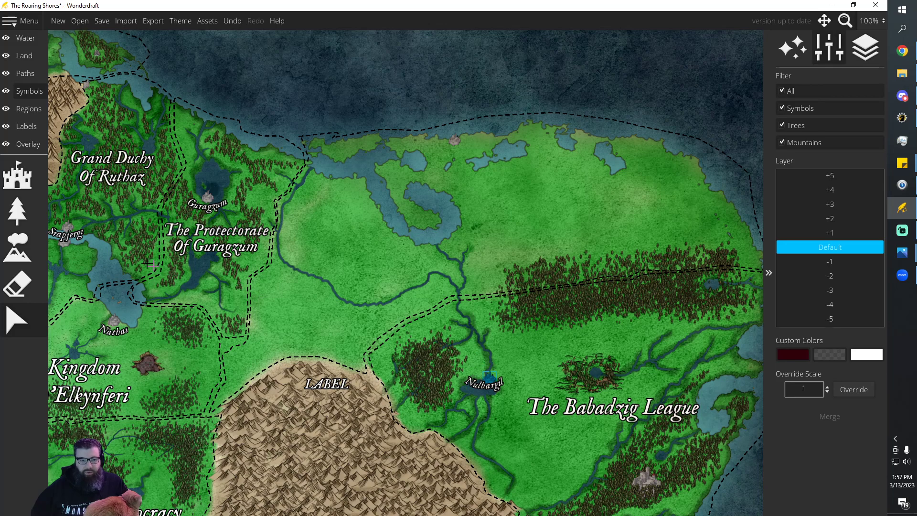
Place a grey castle symbol at scale 10 on the southern shore of the curled northern lake
left_click(30, 180)
scroll(842, 360, "down", 10)
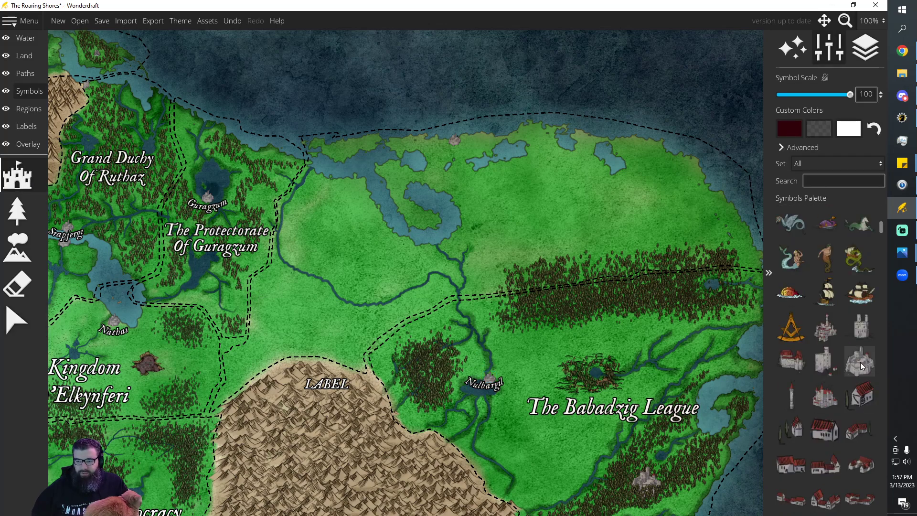
left_click(861, 366)
scroll(457, 306, "down", 10)
left_click_drag(470, 344, 485, 362)
scroll(507, 388, "down", 8)
left_click(505, 398)
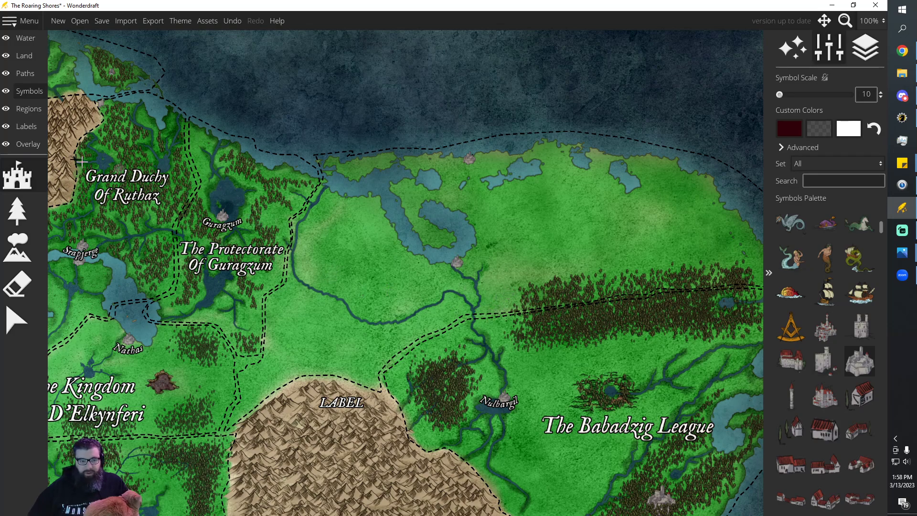
Add a label "Nadusharb" in the Nulbargil label's style, font size 22, just below the new city symbol
left_click(27, 126)
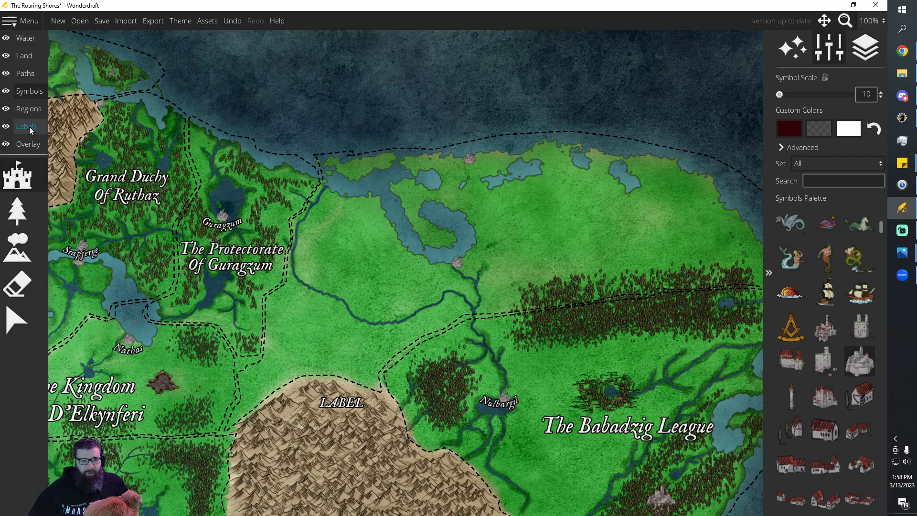
key("t")
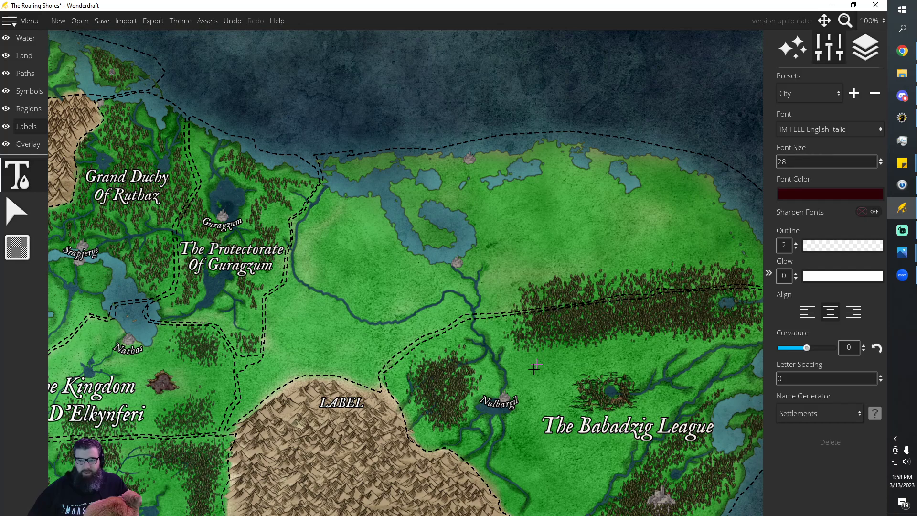
left_click(16, 210)
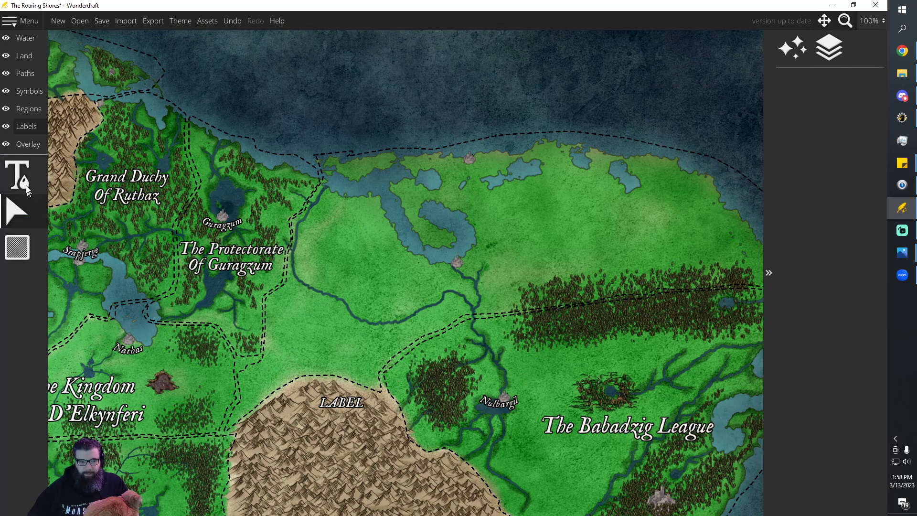
key("t")
left_click(499, 404)
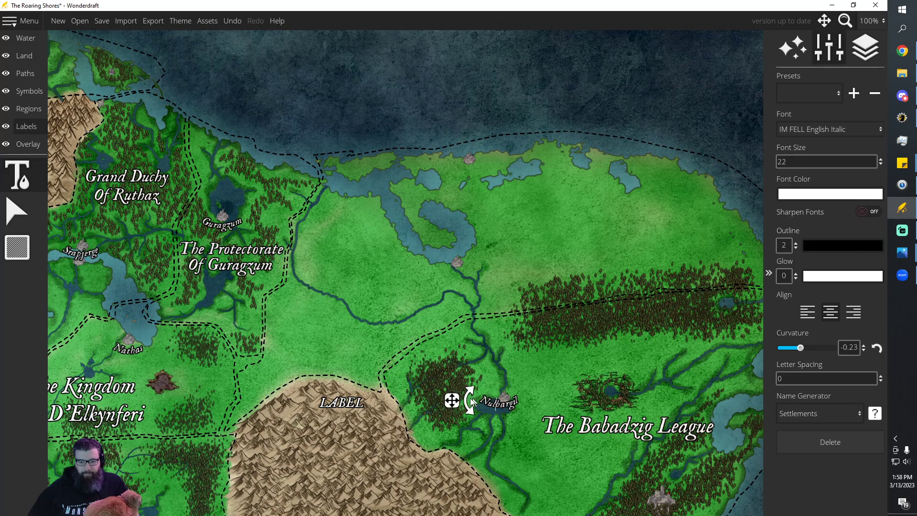
left_click_drag(453, 401, 436, 310)
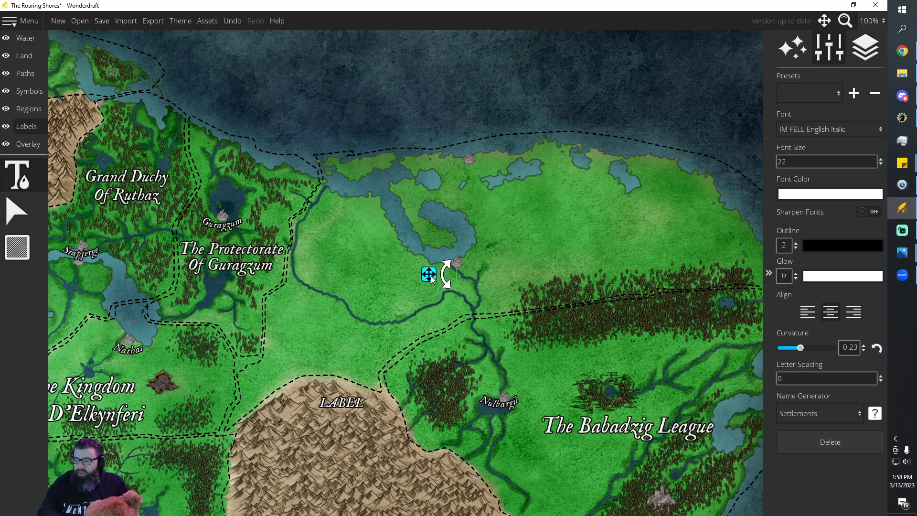
type("Nad")
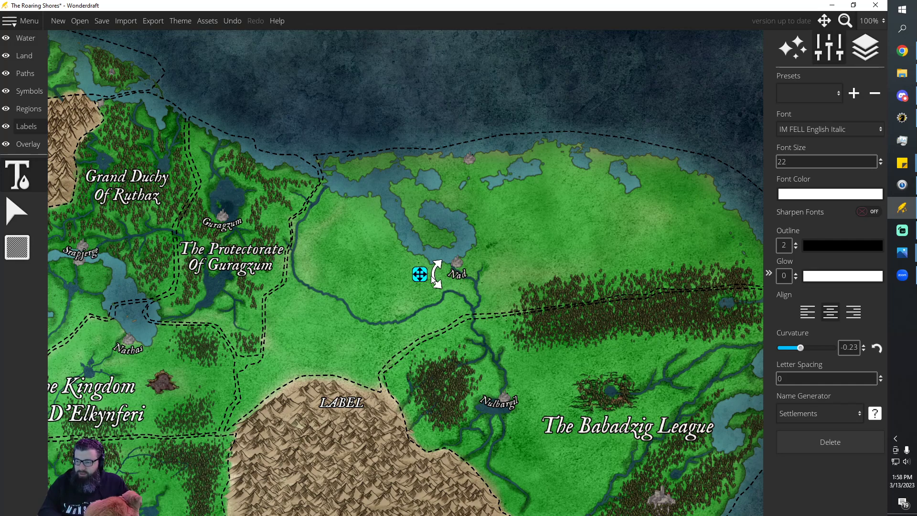
type("ysharb")
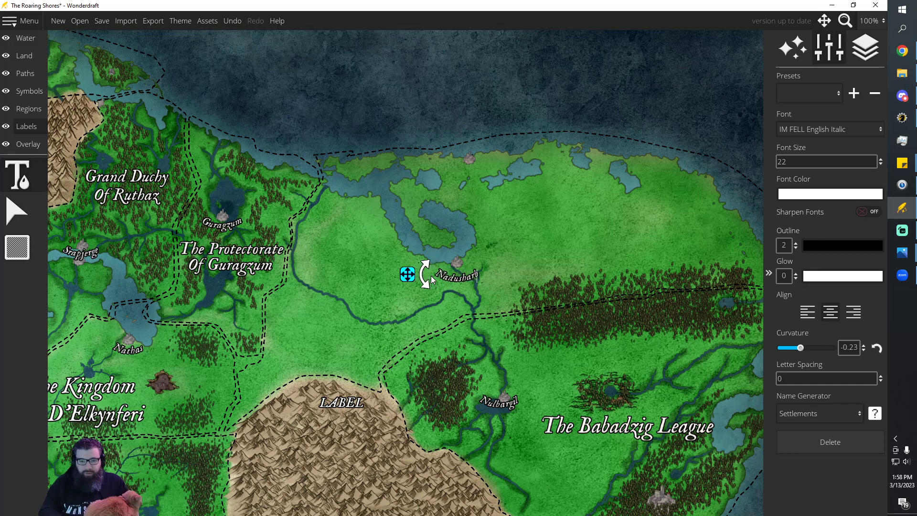
left_click_drag(405, 279, 406, 273)
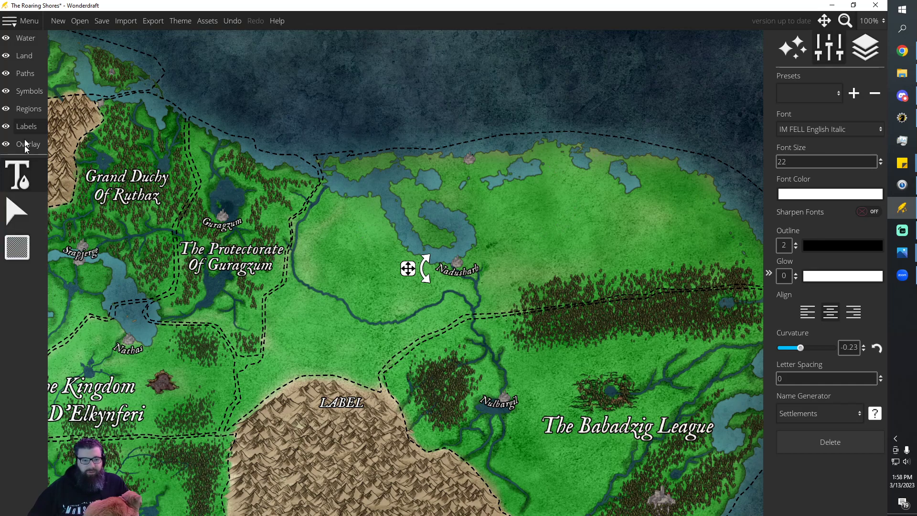
Delete the city symbol on the northern coast
left_click(25, 56)
left_click(18, 362)
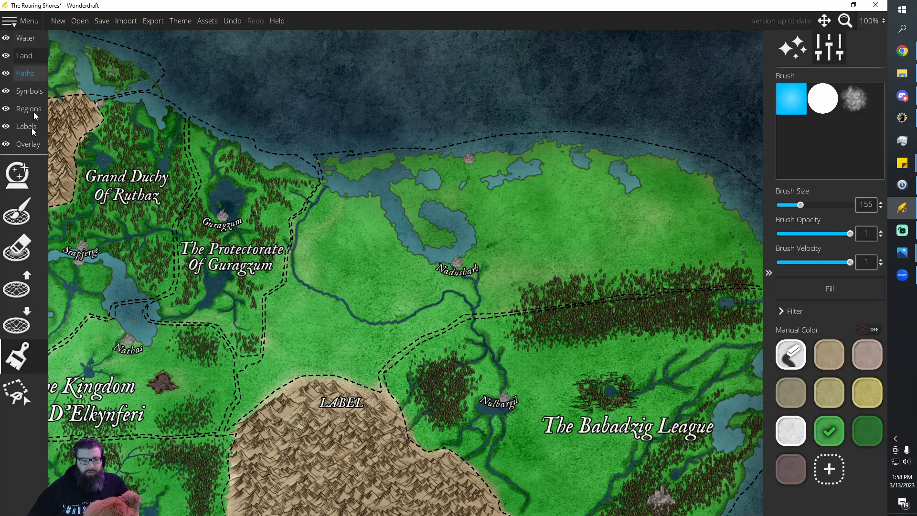
left_click(28, 95)
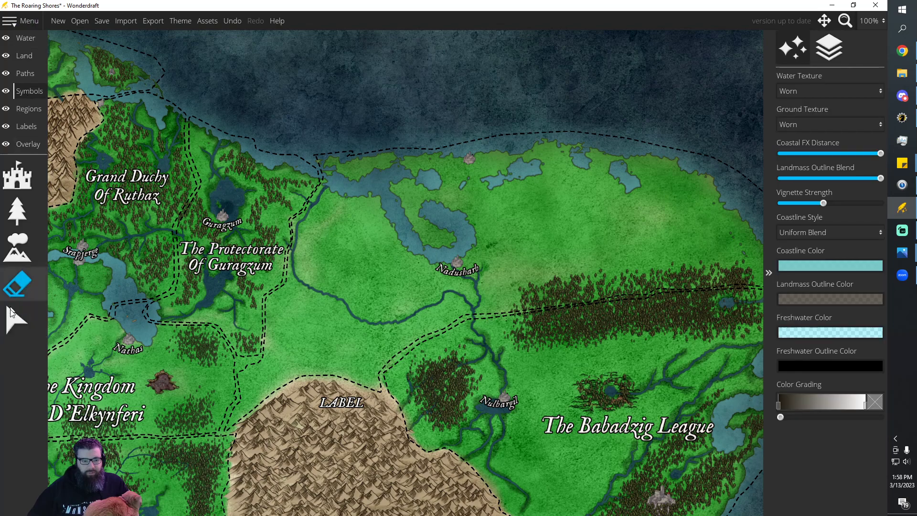
left_click(17, 320)
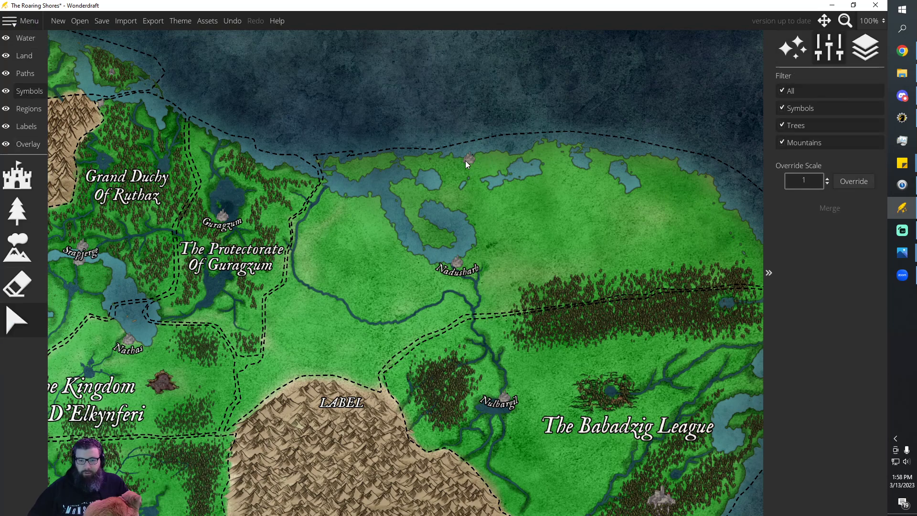
left_click(466, 160)
key("Delete")
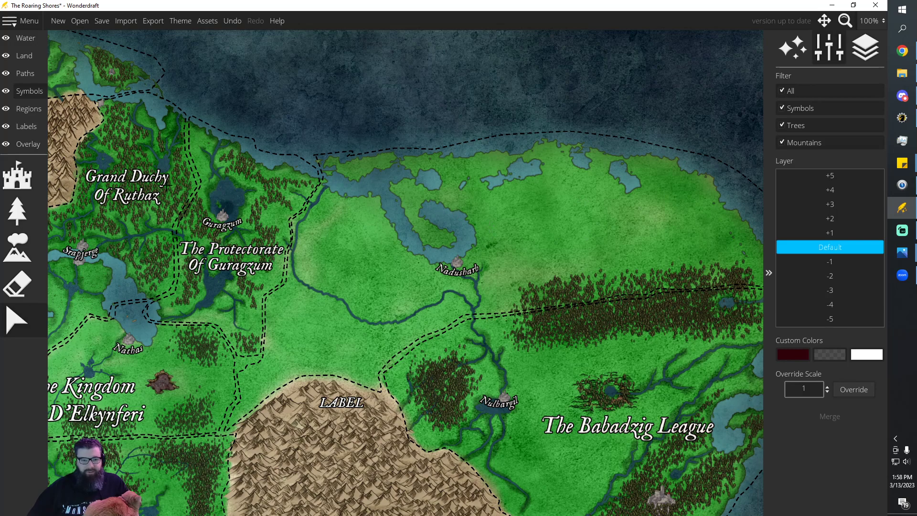
Place horizontal stone wall segments at scale 35 in two rows along the northern edge of the long forest
left_click(23, 177)
scroll(845, 300, "down", 6)
scroll(848, 300, "down", 10)
scroll(855, 315, "down", 8)
scroll(852, 315, "down", 10)
scroll(857, 321, "down", 10)
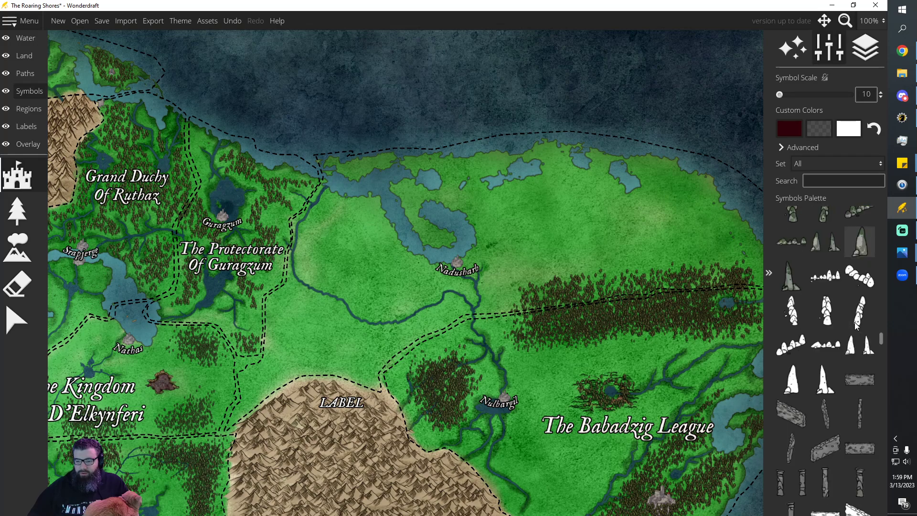
scroll(855, 329, "down", 3)
left_click(854, 372)
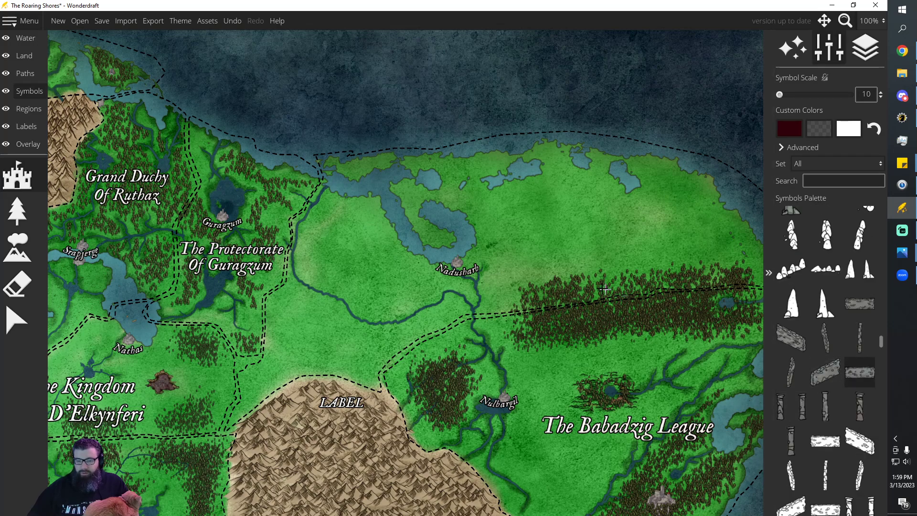
key("ctrl+z")
scroll(582, 261, "up", 5)
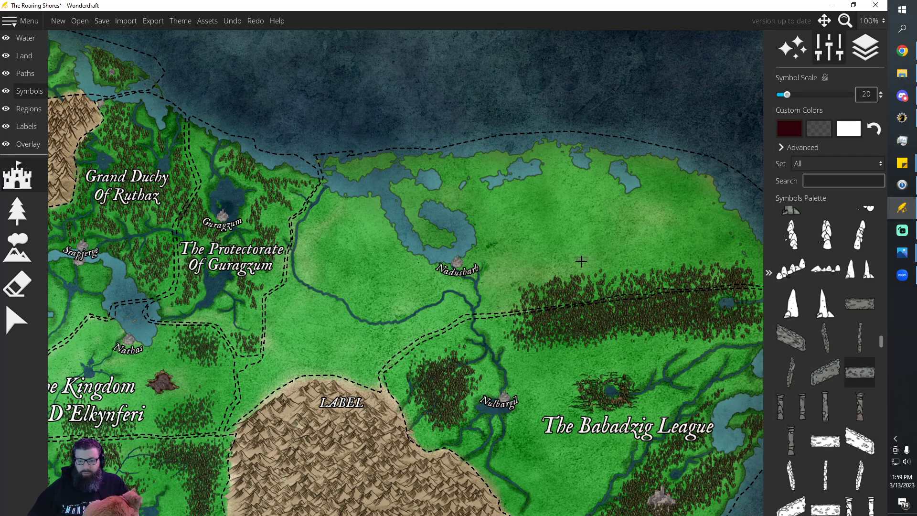
mouse_move(541, 268)
left_mouse_down()
mouse_move(688, 258)
mouse_move(692, 275)
mouse_move(541, 283)
left_mouse_up()
Place six upward-slanting stone wall segments at scale 35 south-east of Nadusharb
left_click(820, 369)
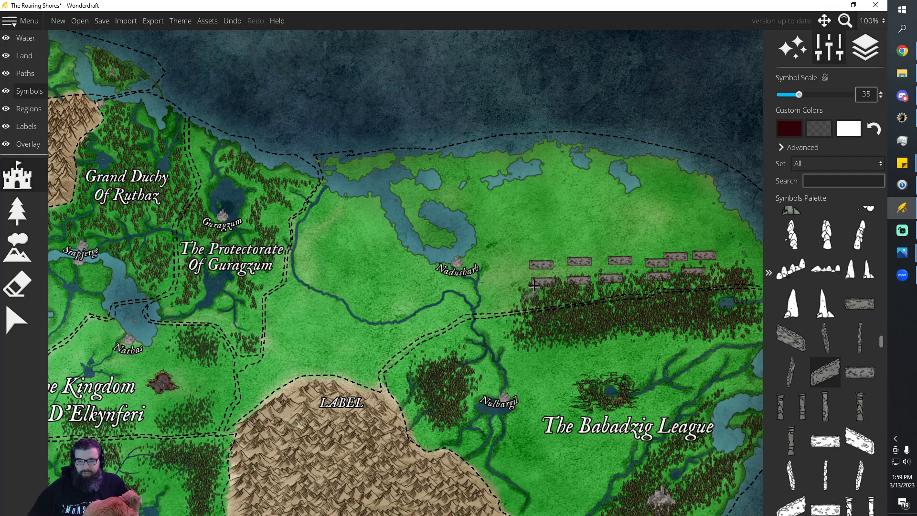
left_click(490, 296)
left_click(500, 259)
left_click(511, 300)
left_click(480, 282)
left_click(503, 268)
left_click(526, 251)
Place seven downward-slanting stone wall segments at scale 35 south-west of Nadusharb
left_click(791, 338)
left_click(436, 293)
left_click(429, 303)
left_click(422, 315)
left_click(383, 300)
left_click(385, 277)
left_click(410, 260)
left_click(340, 263)
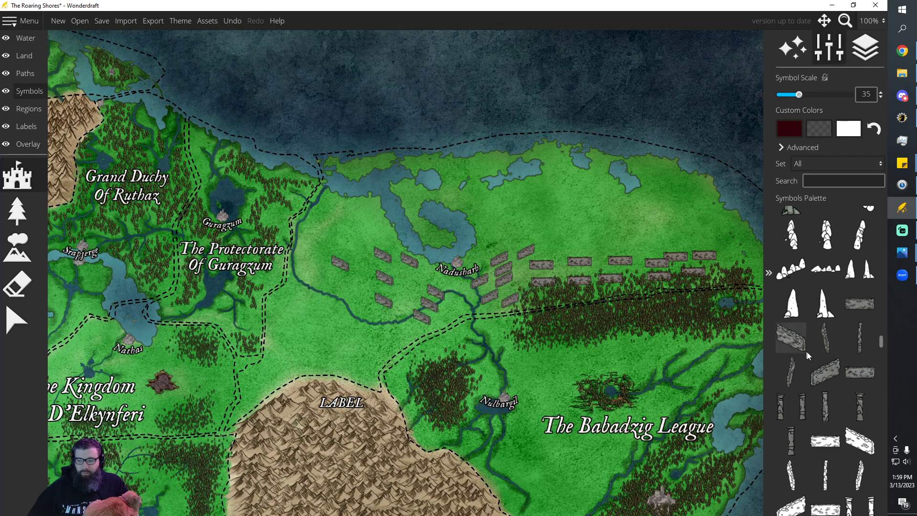
Place eight upright stone wall pillars at scale 35 around the river bend north of the mountains
left_click(793, 435)
left_click(335, 303)
left_click(320, 313)
left_click(311, 322)
left_click(316, 337)
left_click(342, 348)
left_click(367, 339)
left_click(364, 321)
left_click(343, 320)
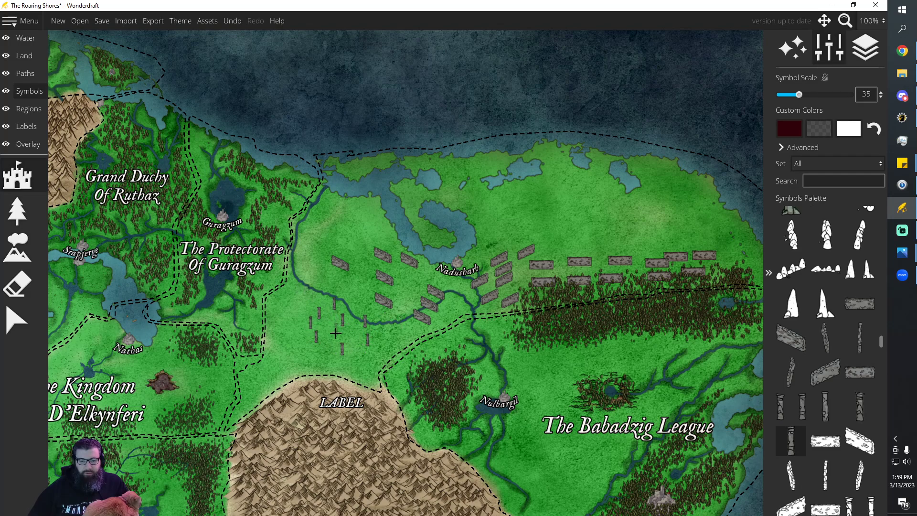
Move wall pieces to start the wall at the lake's eastern shore: pillar, horizontal segment, two downward-slanting segments and another pillar
left_click(21, 321)
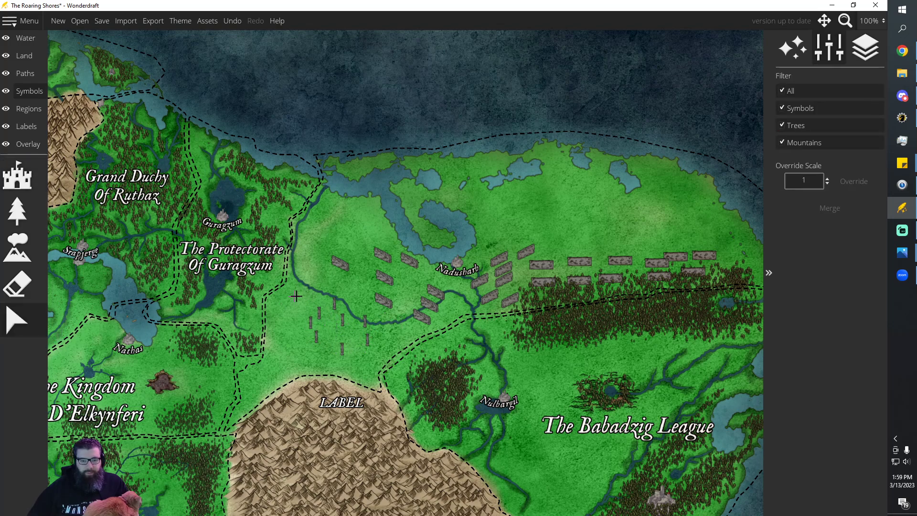
left_click_drag(343, 322, 471, 222)
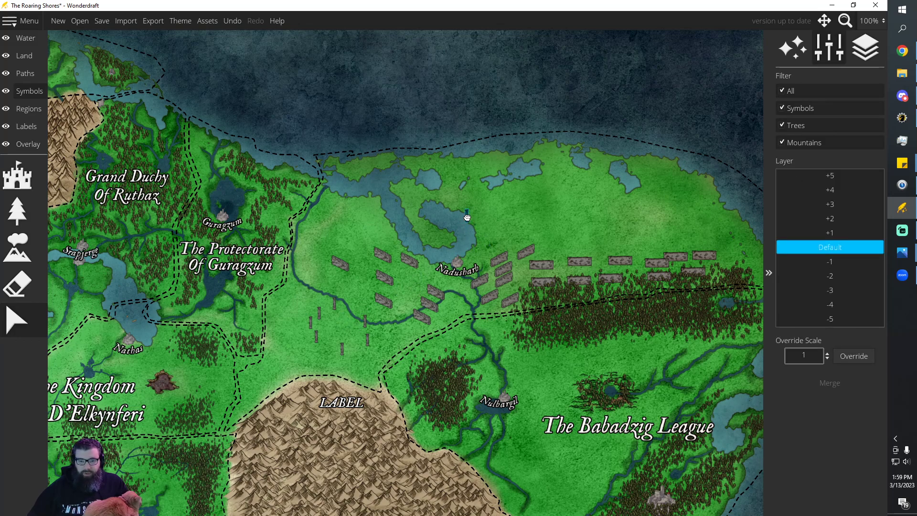
left_click_drag(519, 240, 486, 216)
left_click(580, 263)
left_click(503, 259)
left_click_drag(436, 292, 503, 218)
left_click_drag(438, 300, 517, 226)
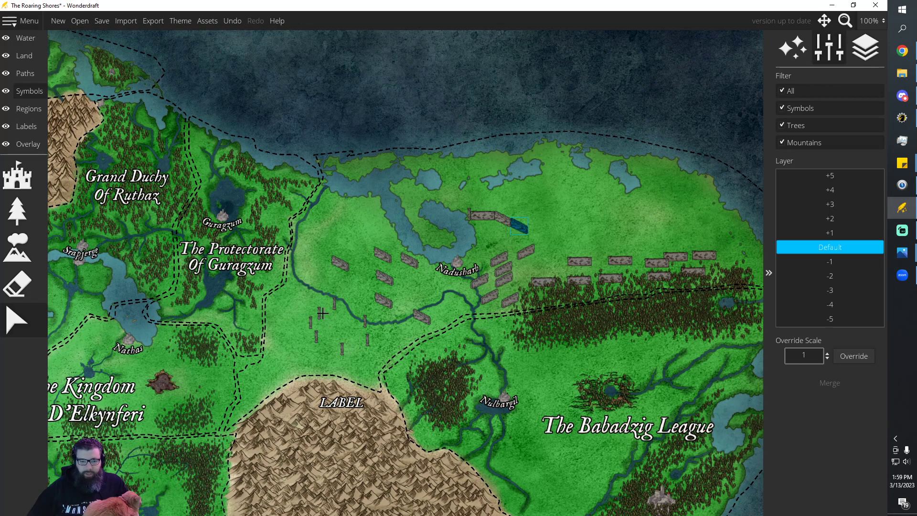
left_click_drag(319, 313, 531, 231)
Extend the wall eastward with one upward-slanting segment, two horizontal segments and a pillar at the end
left_click_drag(580, 262, 579, 240)
key("ctrl+z")
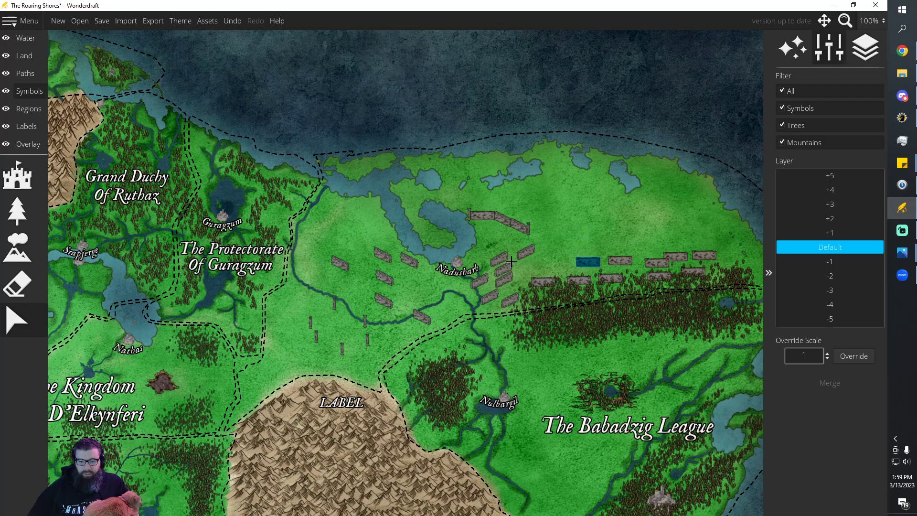
left_click_drag(529, 253, 539, 229)
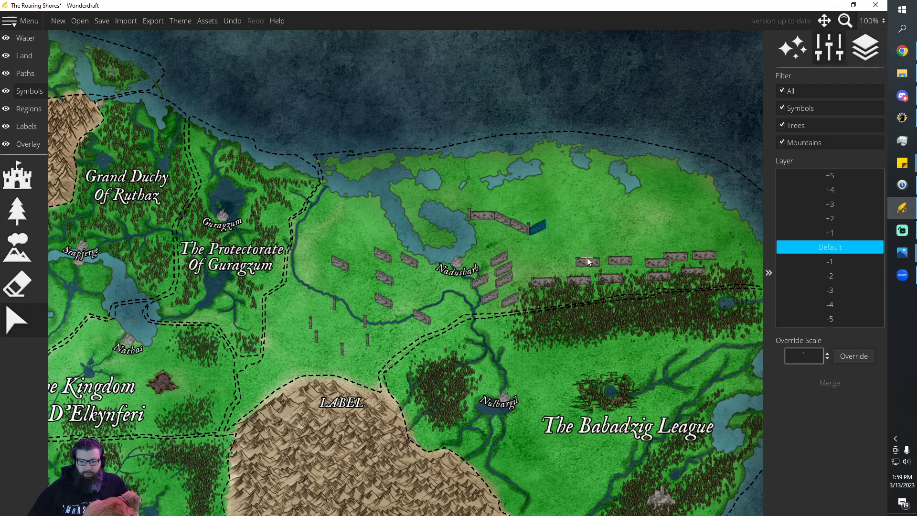
left_click_drag(580, 256, 557, 226)
left_click_drag(622, 262, 581, 225)
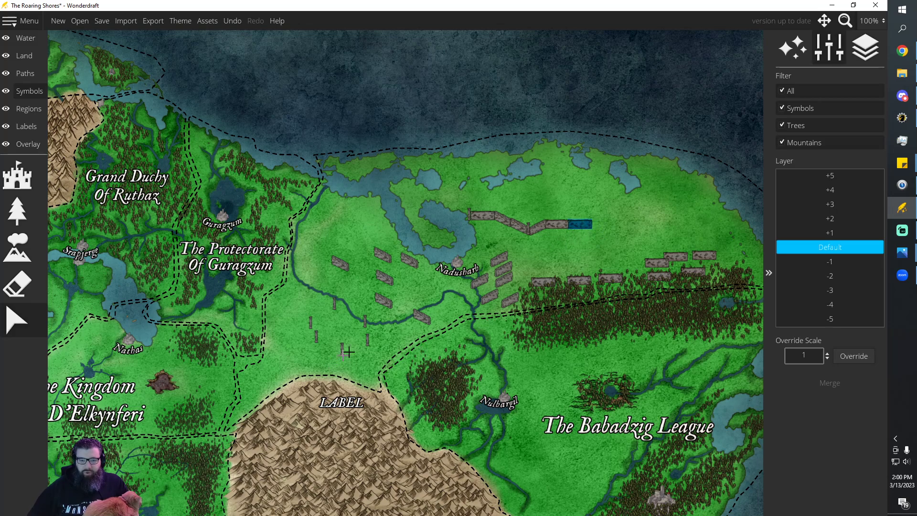
left_click(365, 322)
left_click_drag(365, 322, 594, 224)
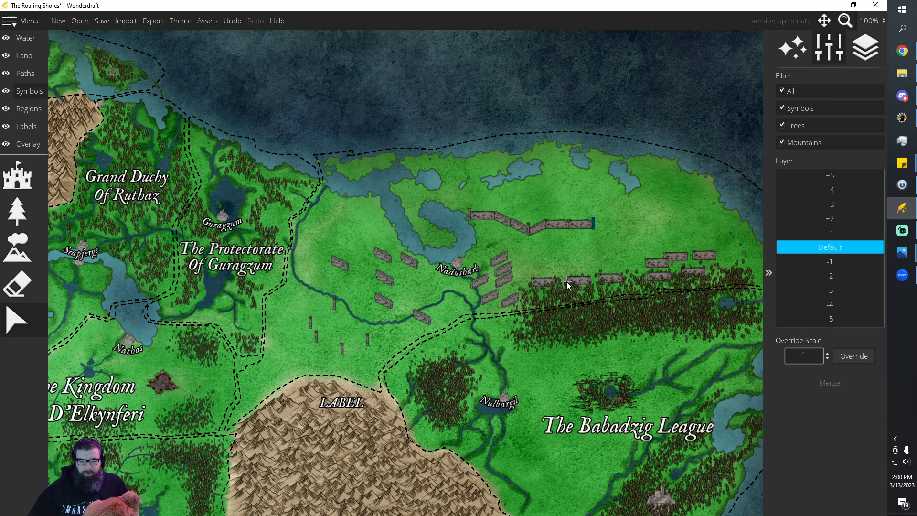
Continue the wall past the second inner pillar with a downward-slanting segment followed by a horizontal segment
left_click(581, 282)
left_click_drag(580, 281, 599, 253)
left_click(595, 225)
left_click(565, 251)
left_click(412, 264)
left_click_drag(411, 263, 623, 233)
left_click(563, 252)
left_click(597, 254)
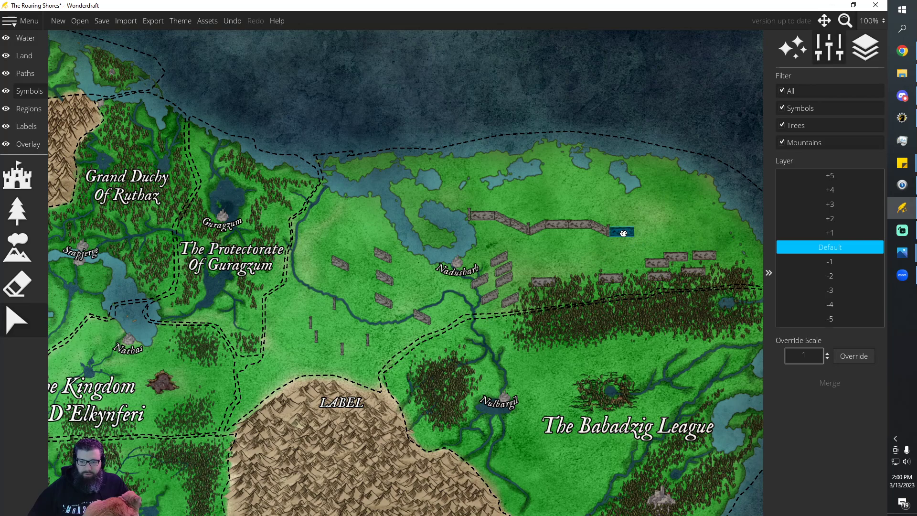
Complete the wall to the eastern coast with two horizontal, one upward-slanting, one horizontal and one upward-slanting segment, adding pillars at the joints
left_click_drag(658, 265, 644, 232)
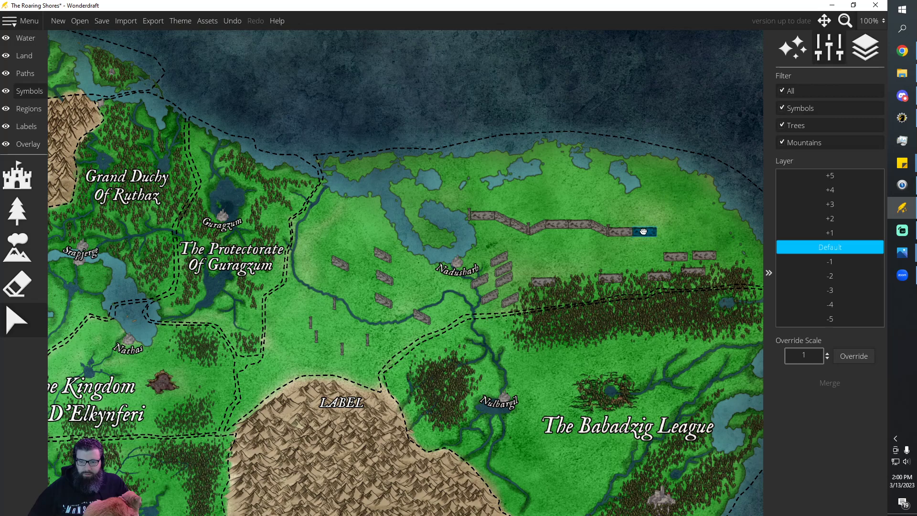
left_click_drag(678, 256, 674, 234)
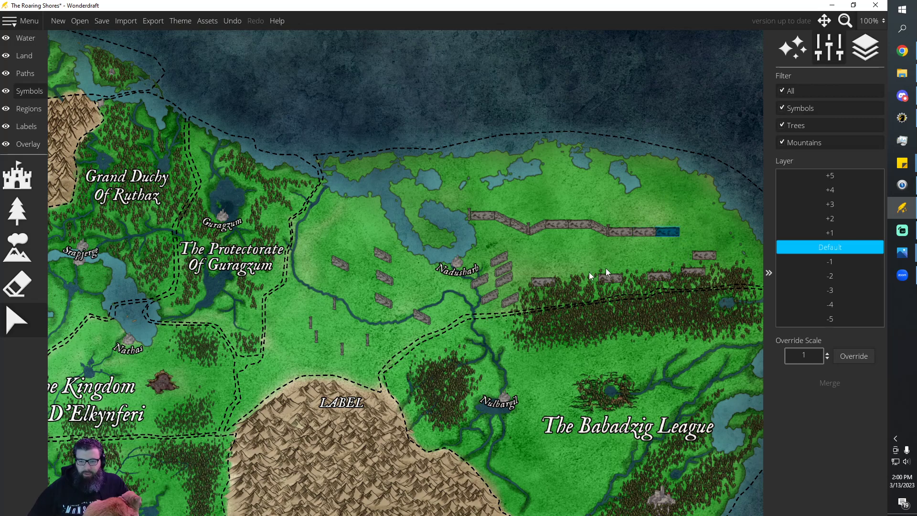
left_click_drag(367, 340, 703, 239)
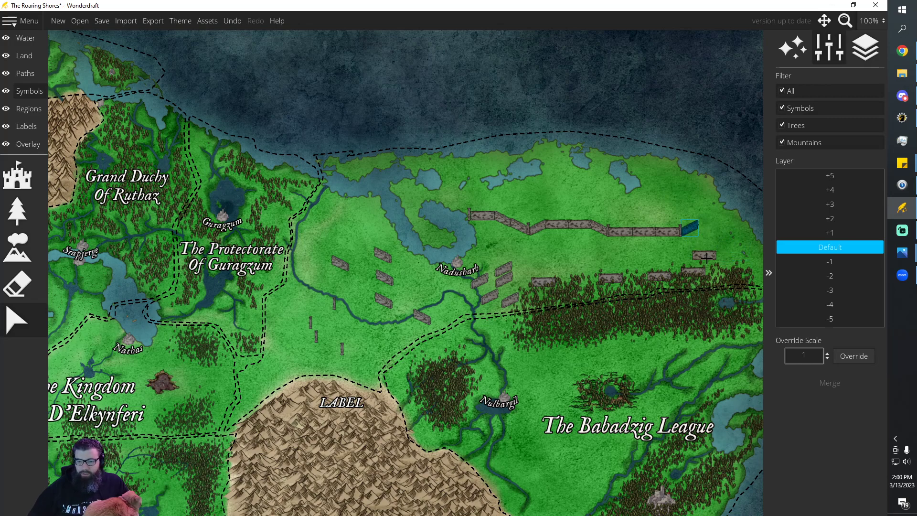
left_click(712, 231)
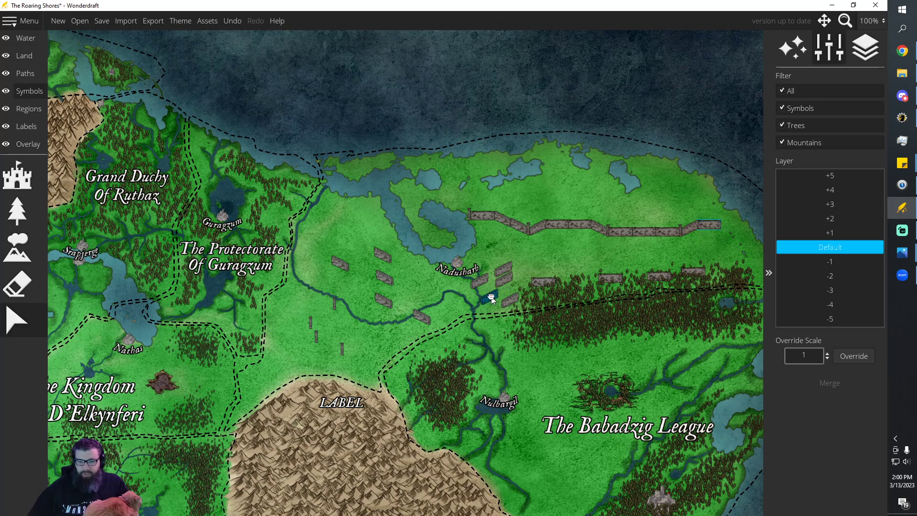
left_click(723, 223)
left_click(345, 351)
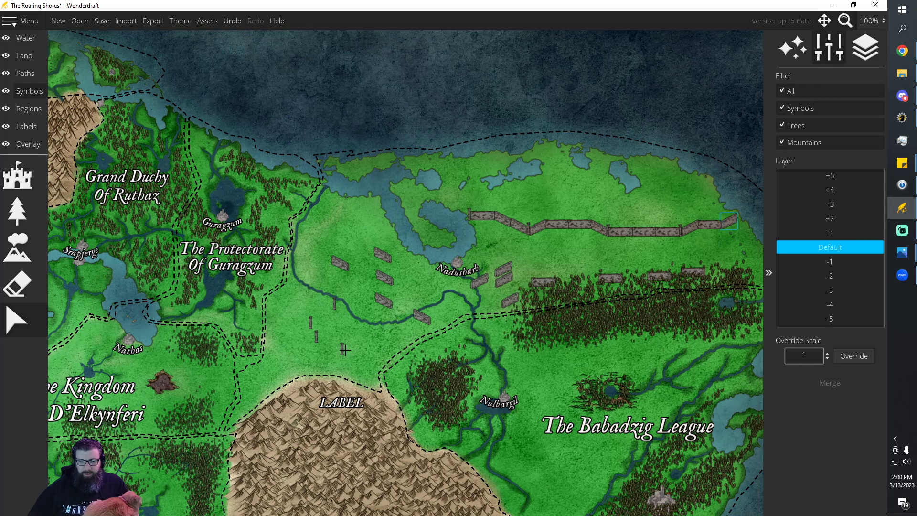
left_click_drag(343, 350, 683, 241)
Delete the leftover wall segments and pillars west and south of Nadusharb, around the river
left_click(340, 263)
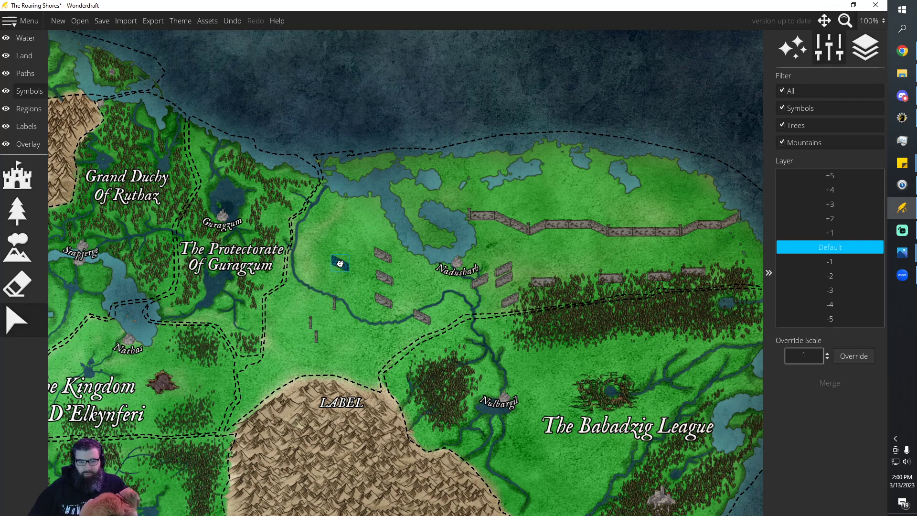
left_click_drag(300, 352, 411, 247)
key("Delete")
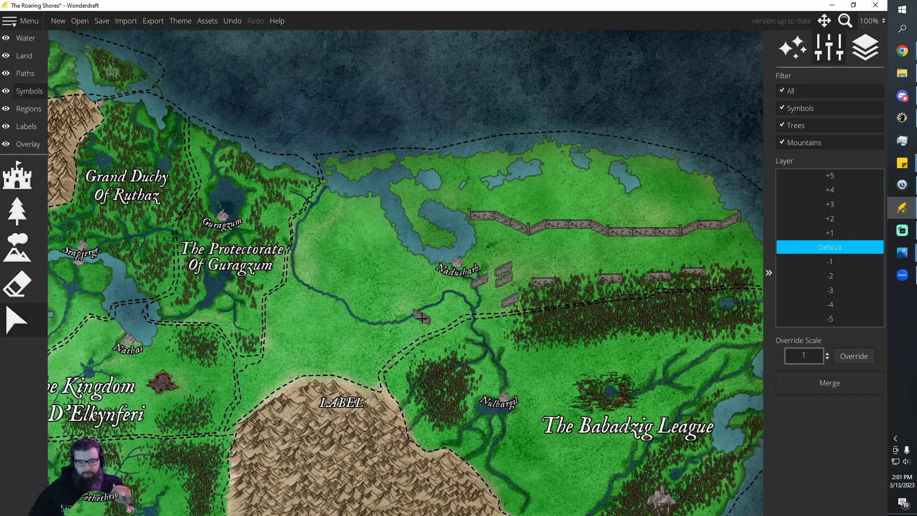
left_click(423, 314)
left_click_drag(423, 317, 479, 277)
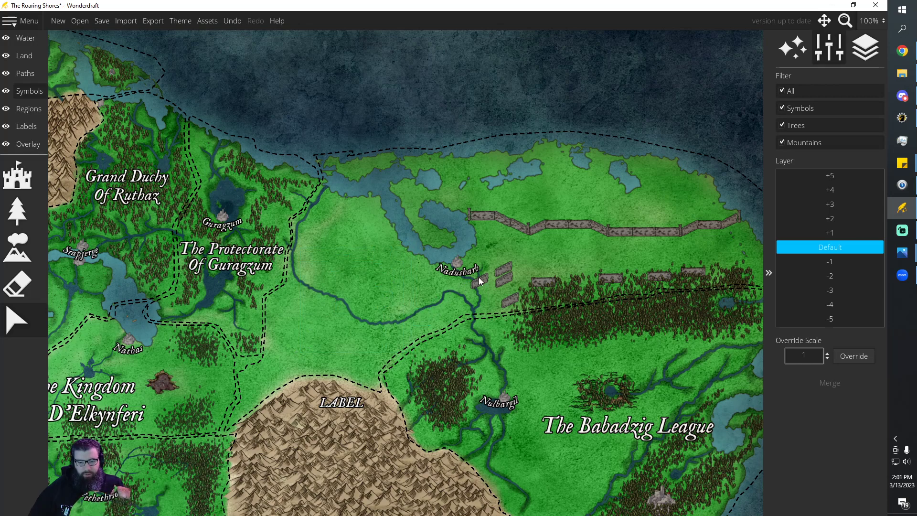
key("Delete")
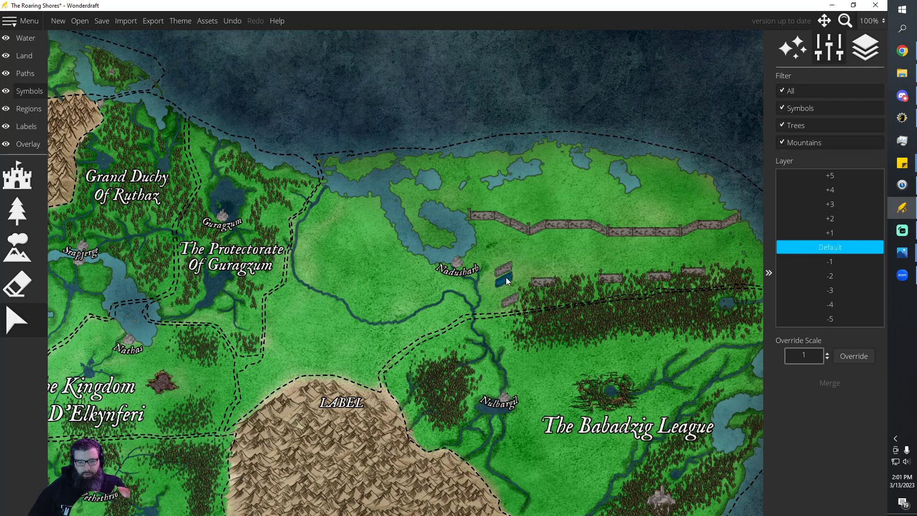
Delete the leftover slanted wall segments south-east of Nadusharb and the horizontal ones along the forest's northern edge
left_click(505, 270)
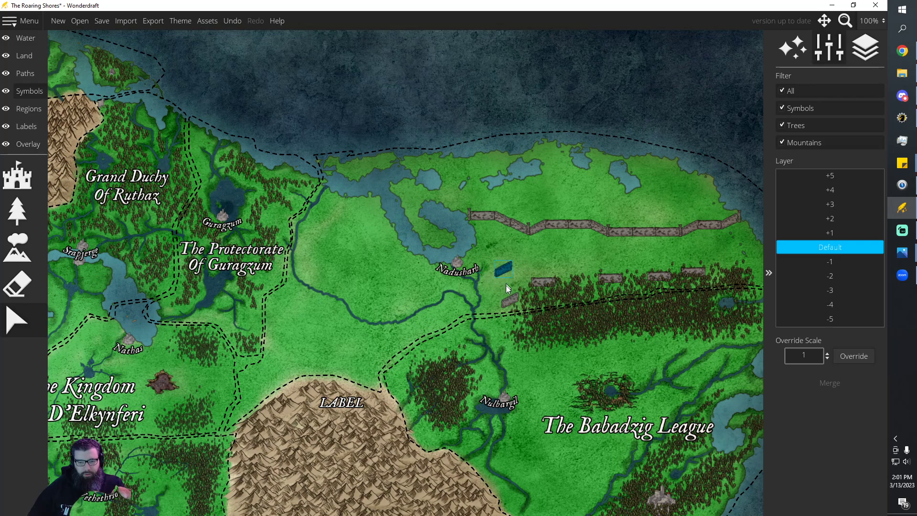
left_click(508, 302)
left_click(504, 270)
left_click(537, 282)
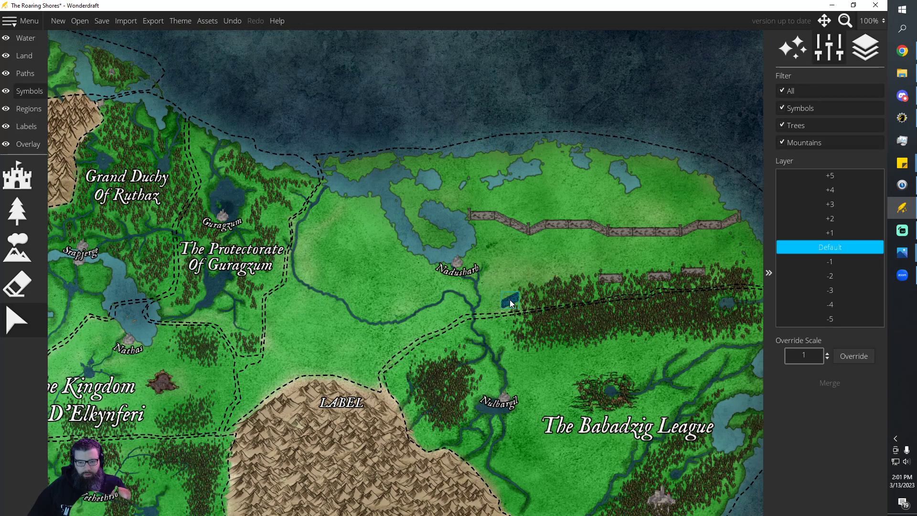
key("Delete")
left_click(659, 279)
key("Delete")
left_click(693, 271)
key("Delete")
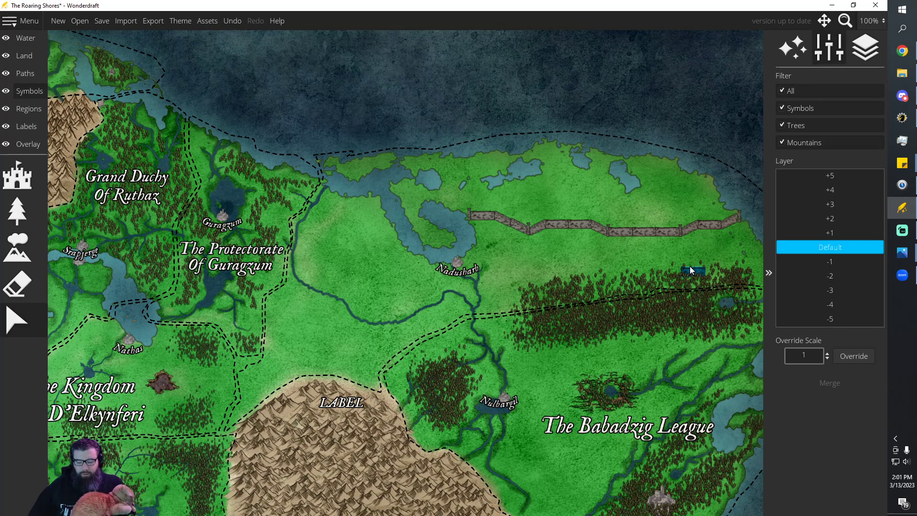
key("Delete")
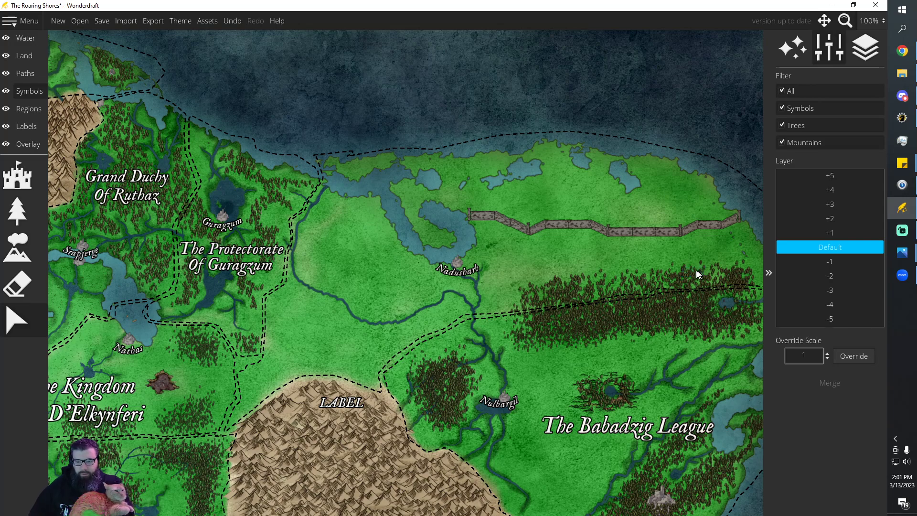
Spray green conifer trees at symbol scale 30 and brush size 64 to extend the long forest northward below the wall
left_click(16, 229)
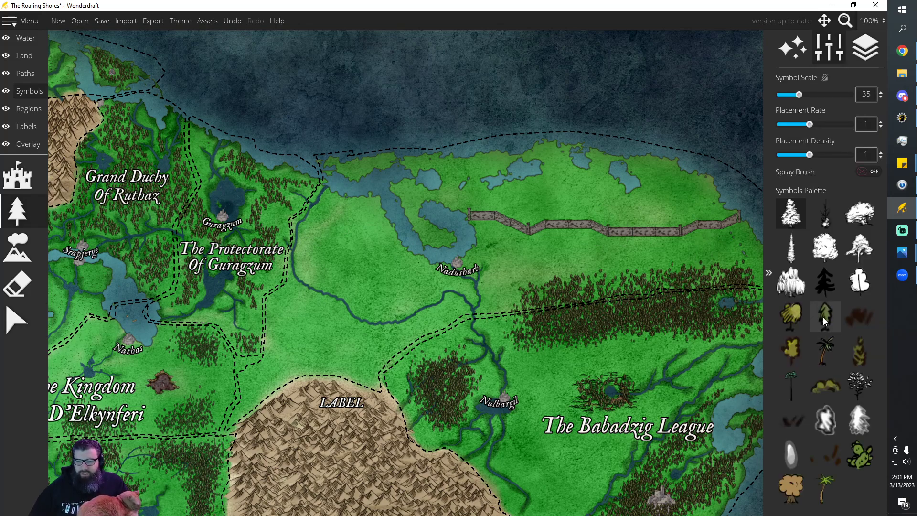
left_click(770, 313)
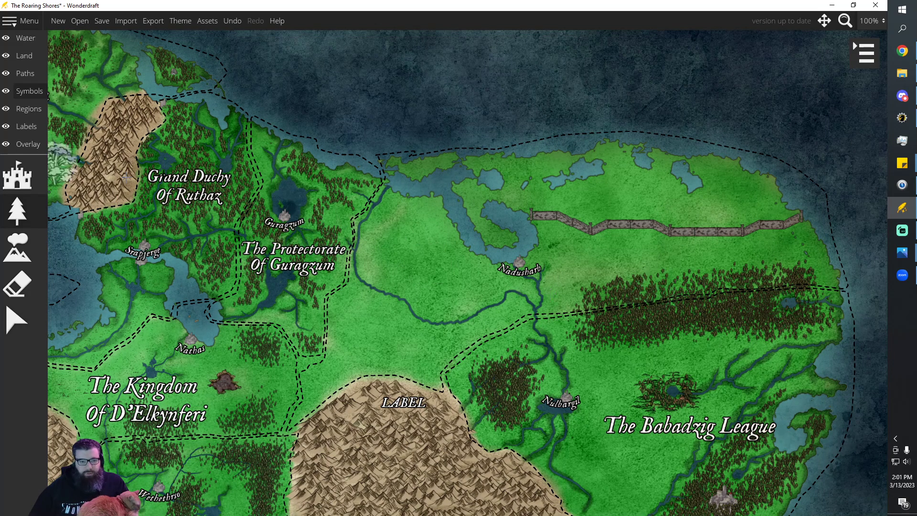
left_click(866, 52)
left_click(829, 310)
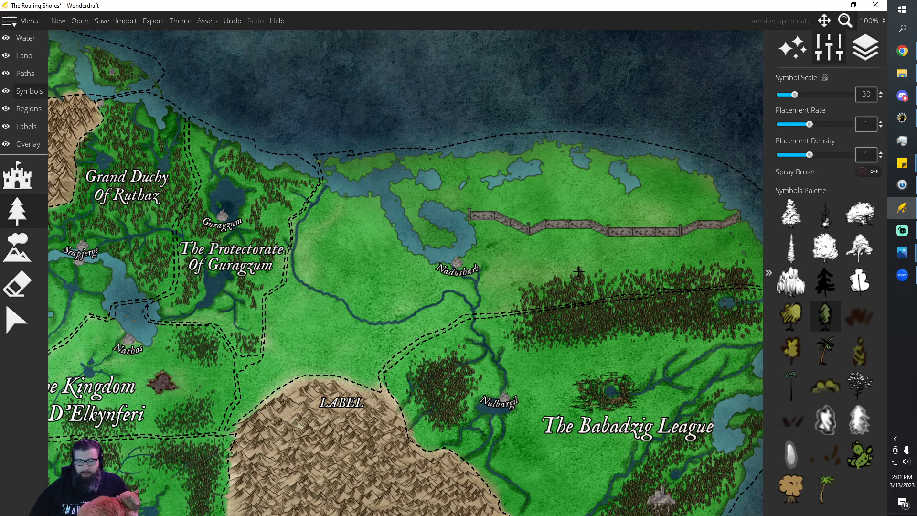
left_click(867, 171)
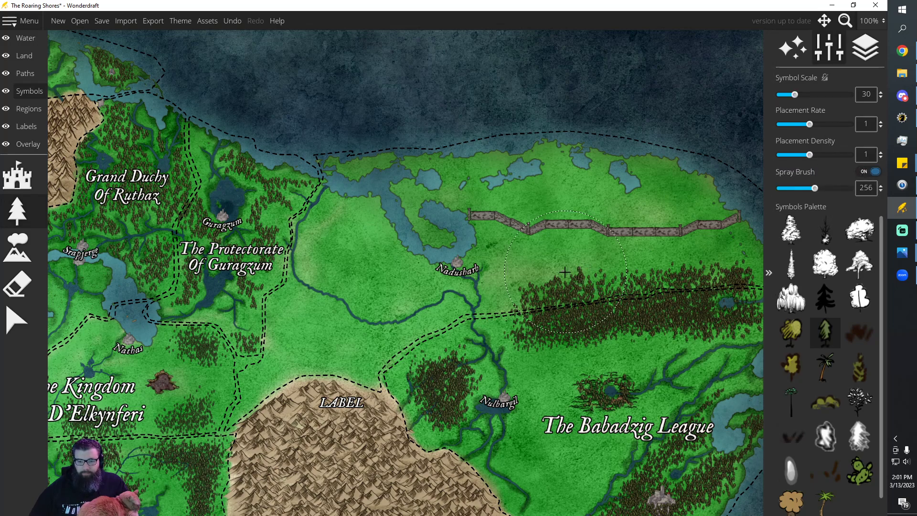
left_click_drag(798, 190, 779, 188)
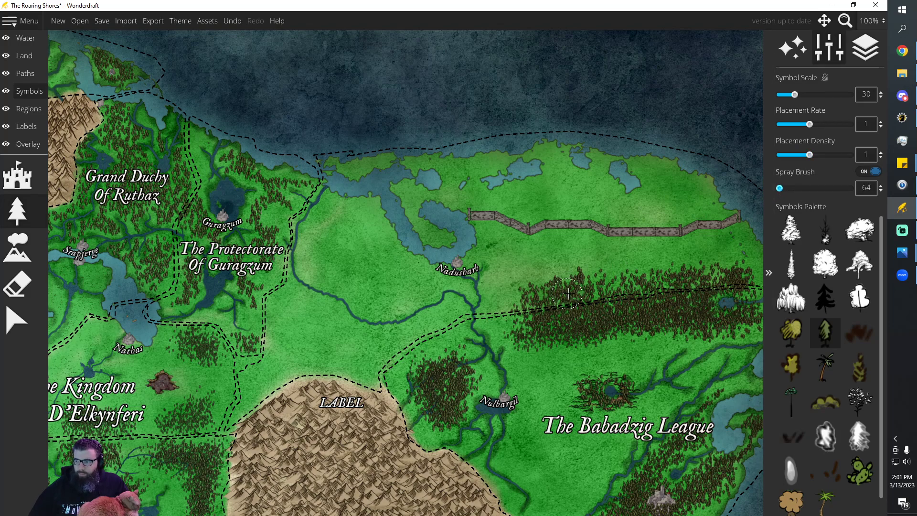
mouse_move(574, 278)
left_mouse_down()
mouse_move(515, 260)
mouse_move(613, 277)
mouse_move(577, 270)
mouse_move(615, 257)
mouse_move(587, 277)
left_mouse_up()
mouse_move(677, 273)
left_mouse_down()
mouse_move(712, 278)
mouse_move(696, 280)
mouse_move(706, 256)
mouse_move(716, 257)
mouse_move(685, 263)
mouse_move(689, 273)
mouse_move(663, 288)
mouse_move(576, 304)
left_mouse_up()
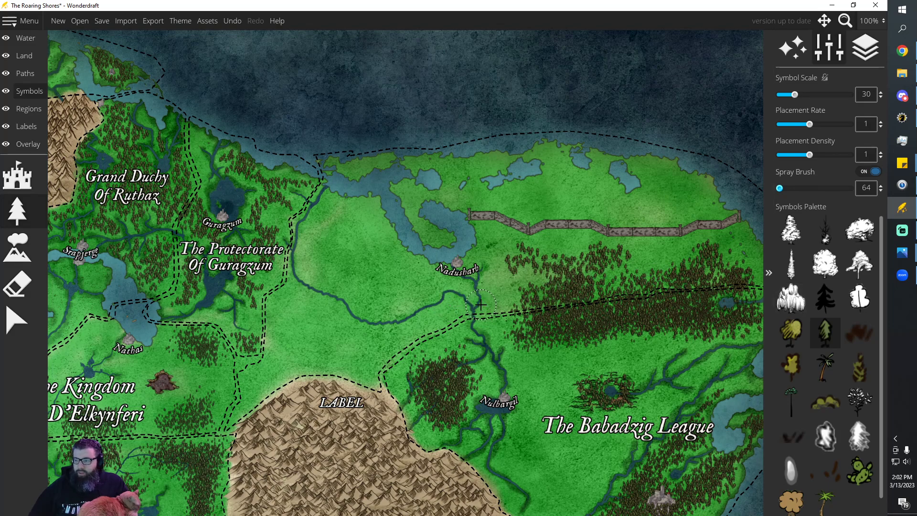
Spray grass tuft symbols at scale 30 and brush size 64 over the land north of the wall and west of Nadusharb's inlet
left_click(861, 332)
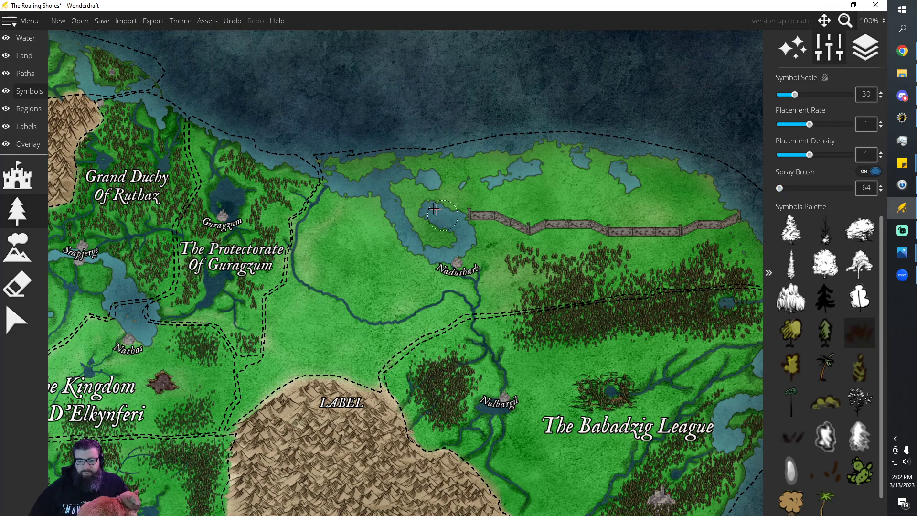
mouse_move(410, 196)
left_mouse_down()
mouse_move(414, 216)
mouse_move(433, 235)
mouse_move(455, 187)
mouse_move(630, 212)
mouse_move(620, 213)
mouse_move(701, 202)
mouse_move(652, 176)
mouse_move(576, 193)
mouse_move(547, 155)
mouse_move(582, 186)
mouse_move(598, 173)
left_mouse_up()
mouse_move(461, 179)
left_mouse_down()
mouse_move(483, 170)
mouse_move(367, 166)
mouse_move(382, 161)
mouse_move(351, 169)
left_mouse_up()
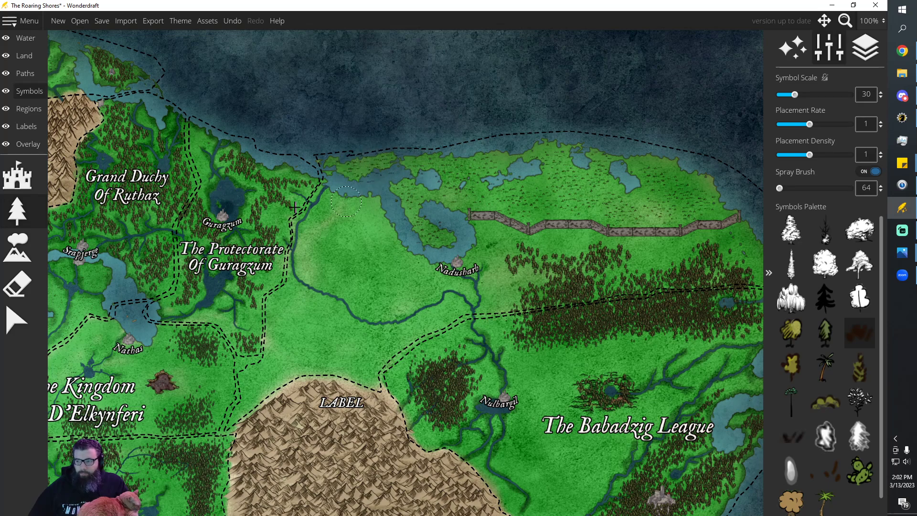
left_click(25, 57)
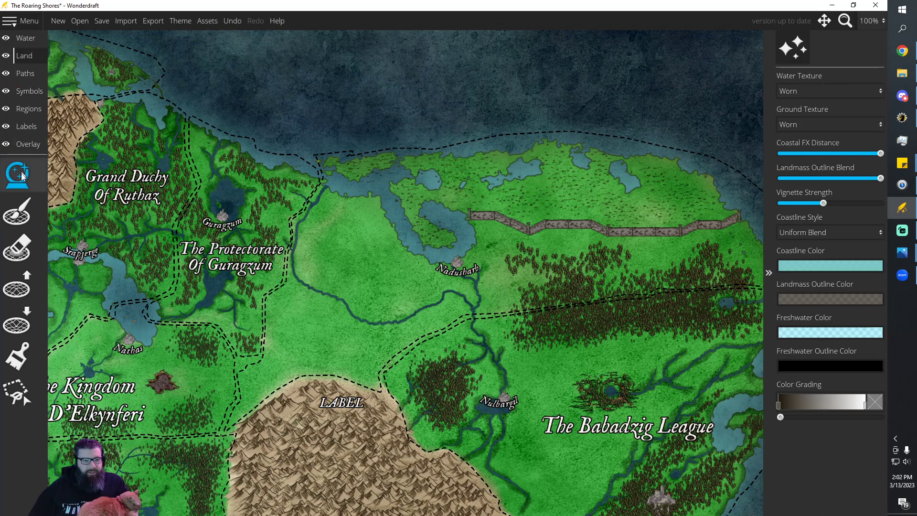
left_click(17, 285)
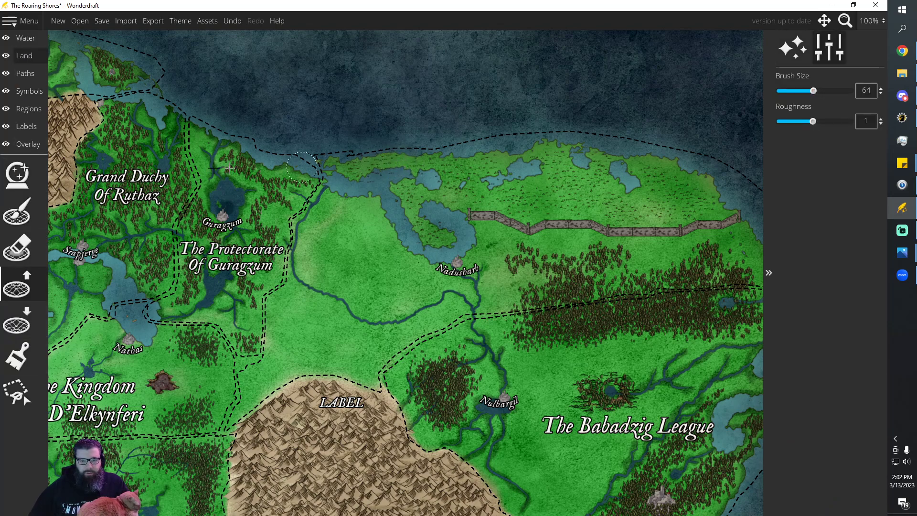
left_click(28, 91)
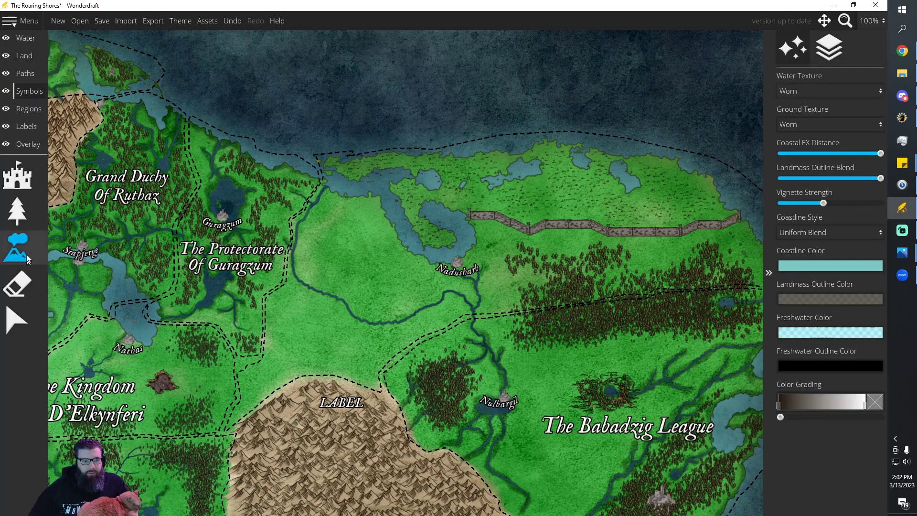
left_click(16, 210)
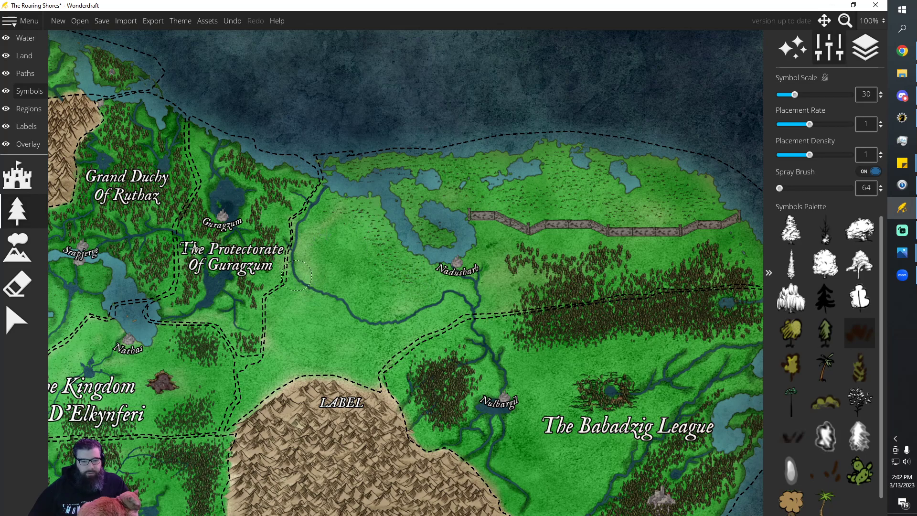
Paint dark green land colour along the river from the north-west coast to Nadusharb at brush size 35
left_click(29, 56)
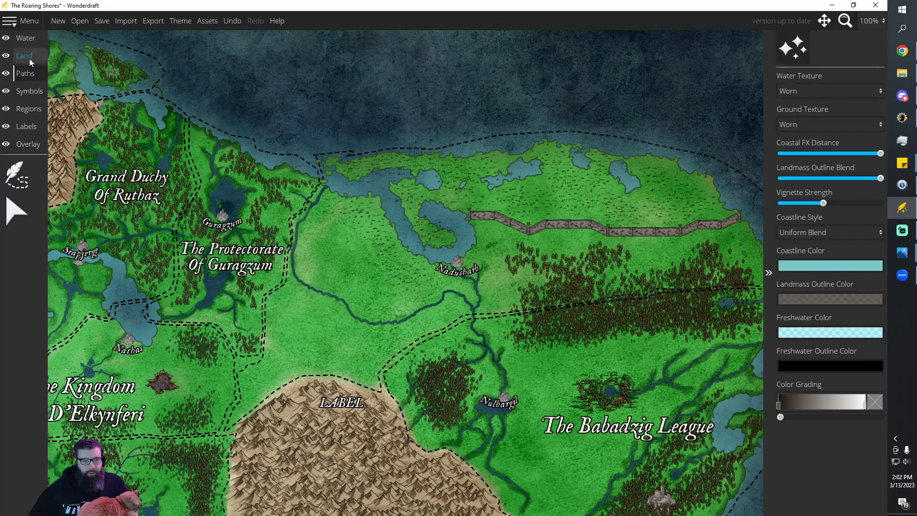
left_click(18, 356)
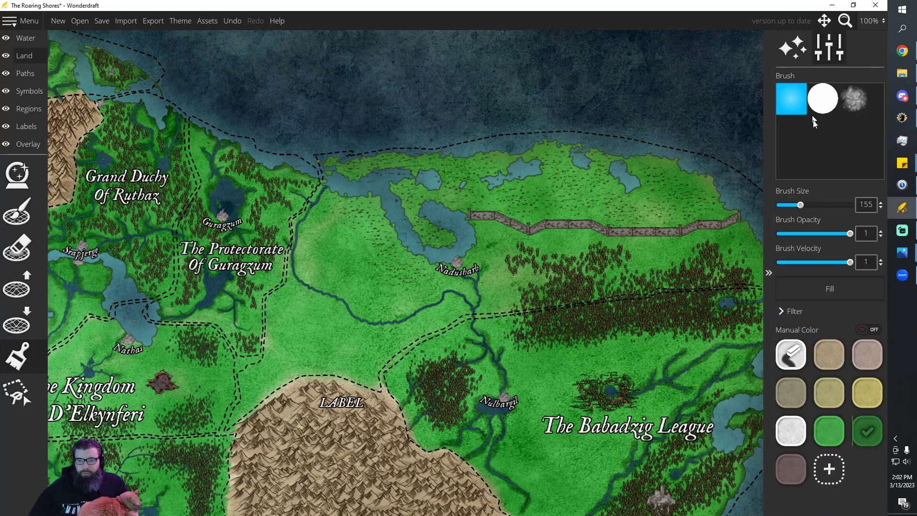
left_click(853, 99)
left_click(790, 99)
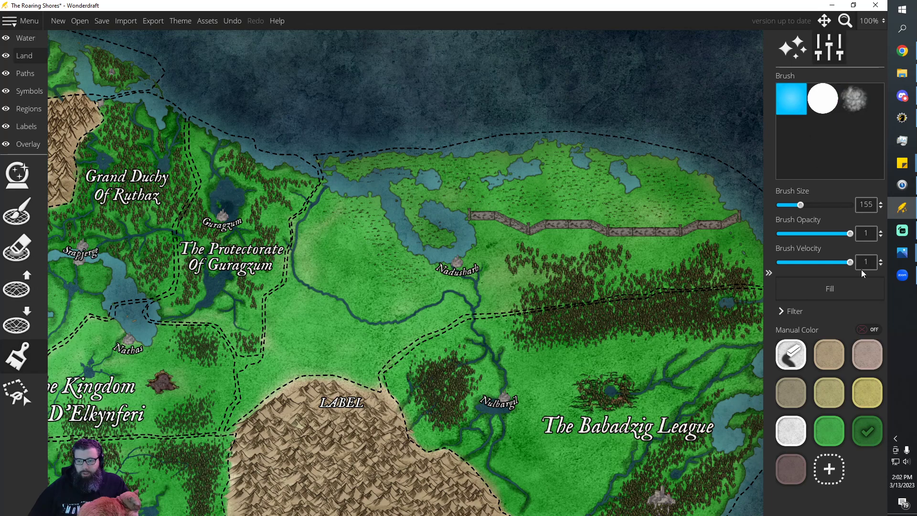
left_click(851, 110)
left_click(793, 92)
key("bracketleft")
left_click_drag(444, 234, 420, 235)
key("bracketleft")
key("bracketleft")
key("bracketleft")
key("bracketleft")
key("bracketleft")
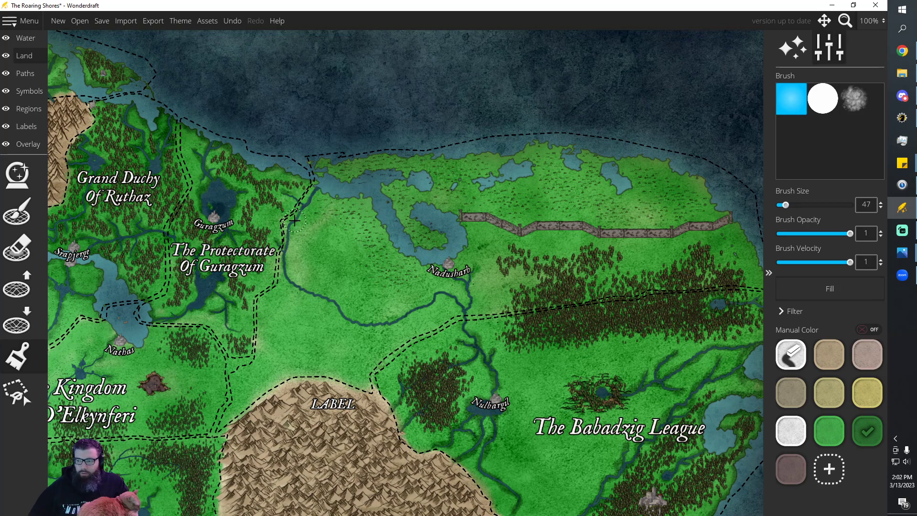
key("bracketleft")
mouse_move(298, 208)
left_mouse_down()
mouse_move(288, 273)
mouse_move(350, 322)
mouse_move(378, 329)
mouse_move(440, 293)
mouse_move(467, 317)
mouse_move(469, 277)
mouse_move(442, 278)
mouse_move(437, 259)
mouse_move(427, 263)
mouse_move(447, 260)
left_mouse_up()
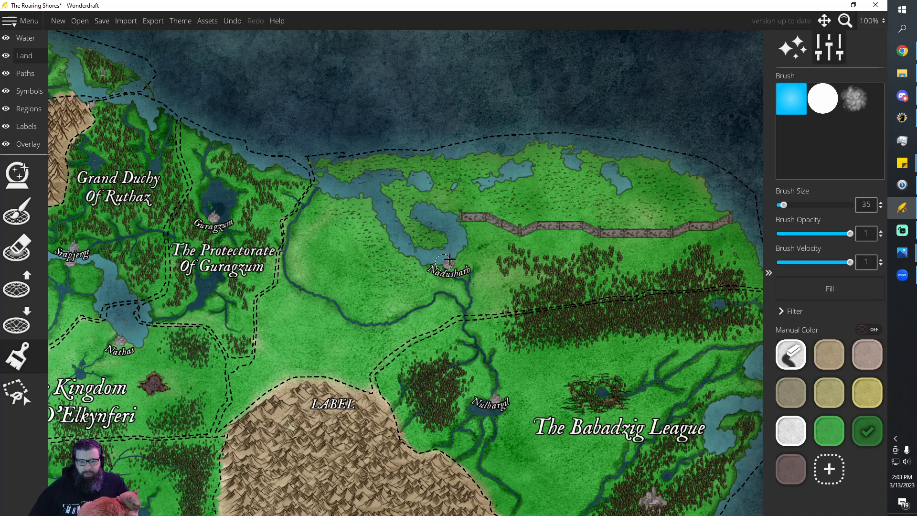
Shade the shores around Nadusharb's inlet and the kingdom's northern and eastern coasts dark green at brush size 35
mouse_move(462, 218)
left_mouse_down()
mouse_move(411, 197)
mouse_move(410, 210)
mouse_move(446, 247)
mouse_move(408, 248)
mouse_move(403, 219)
mouse_move(382, 192)
mouse_move(397, 180)
mouse_move(433, 184)
mouse_move(409, 170)
left_mouse_up()
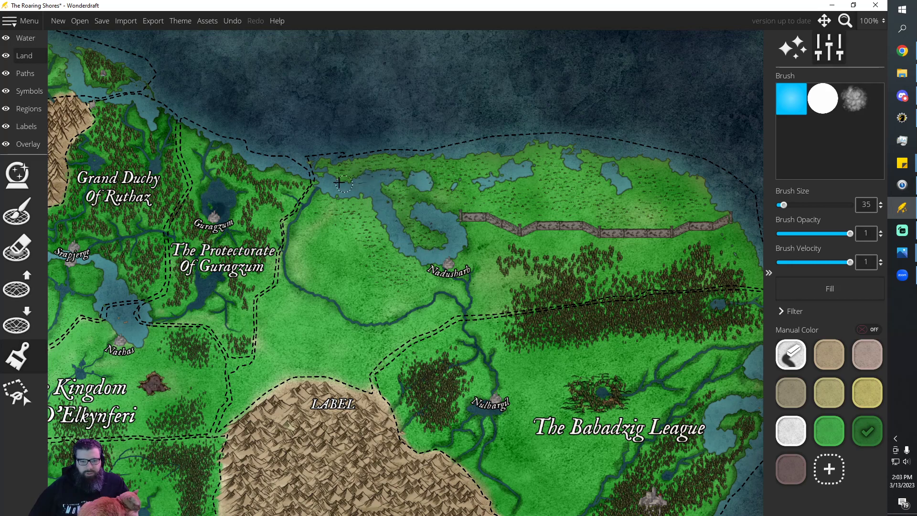
left_click_drag(322, 171, 402, 158)
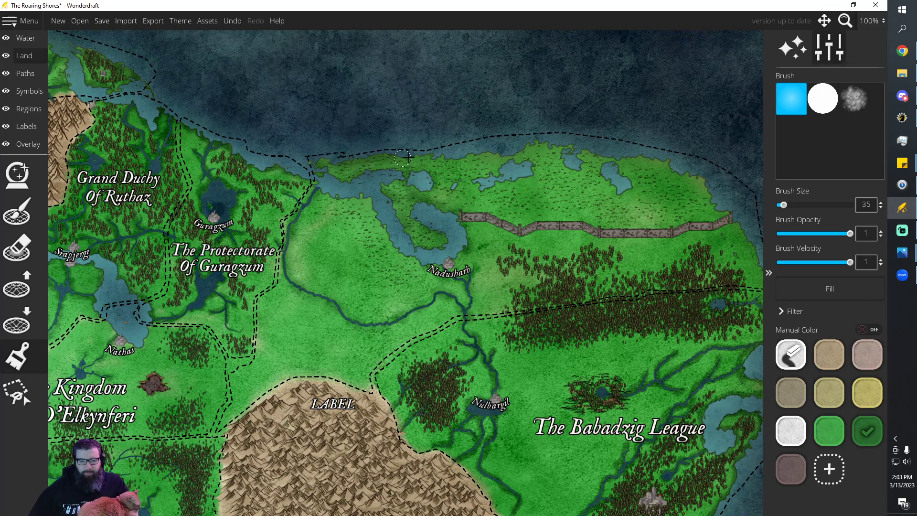
mouse_move(474, 154)
left_mouse_down()
mouse_move(508, 162)
mouse_move(465, 179)
mouse_move(476, 183)
mouse_move(534, 179)
mouse_move(540, 165)
mouse_move(514, 156)
mouse_move(540, 144)
mouse_move(560, 144)
mouse_move(562, 164)
mouse_move(575, 168)
mouse_move(584, 166)
mouse_move(580, 154)
mouse_move(601, 154)
mouse_move(613, 189)
mouse_move(630, 193)
mouse_move(634, 183)
mouse_move(607, 161)
mouse_move(632, 158)
mouse_move(659, 159)
mouse_move(706, 189)
left_mouse_up()
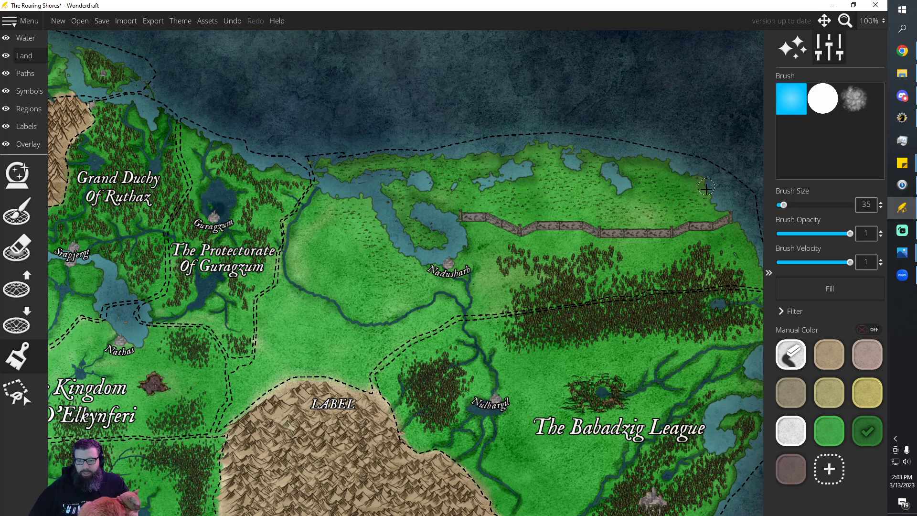
left_click_drag(737, 232, 751, 250)
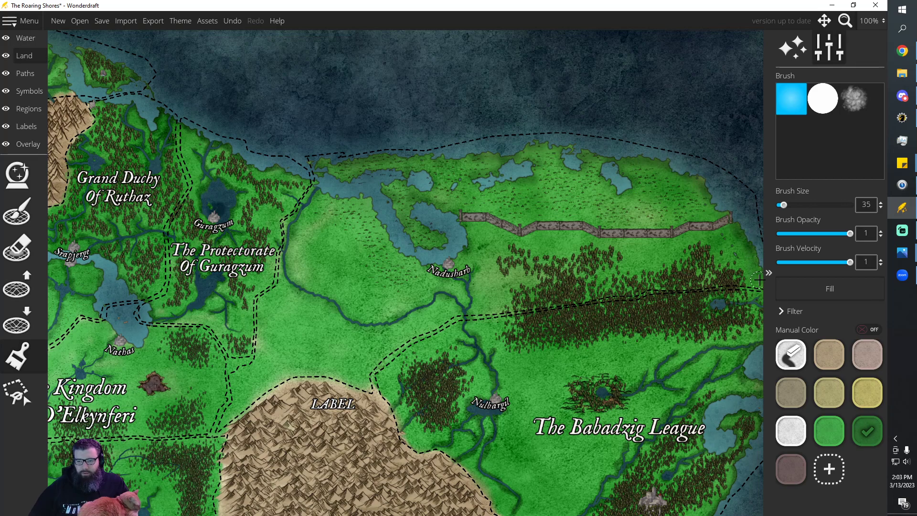
Darken the inlet's western bank and the inner peninsula's shores with dark green at brush size 23, and save the map
scroll(750, 334, "down", 4)
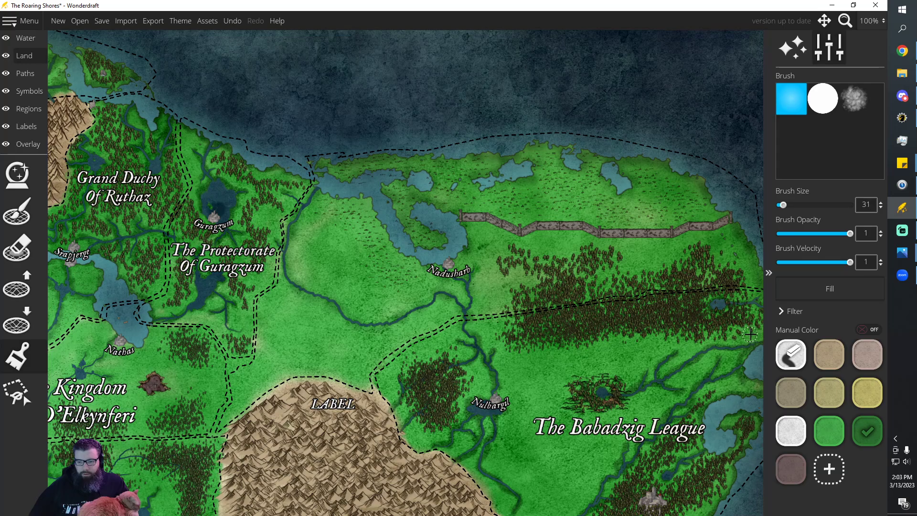
scroll(737, 313, "down", 3)
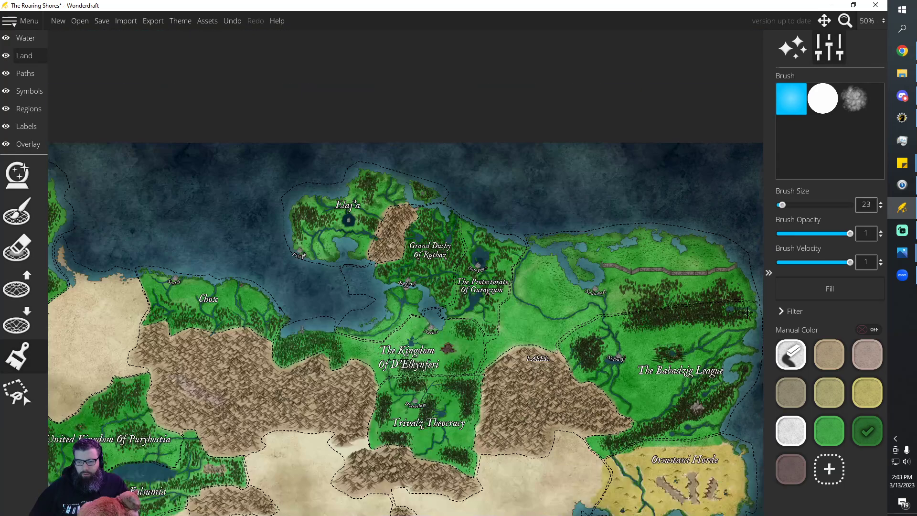
scroll(758, 308, "up", 1)
scroll(758, 308, "up", 3)
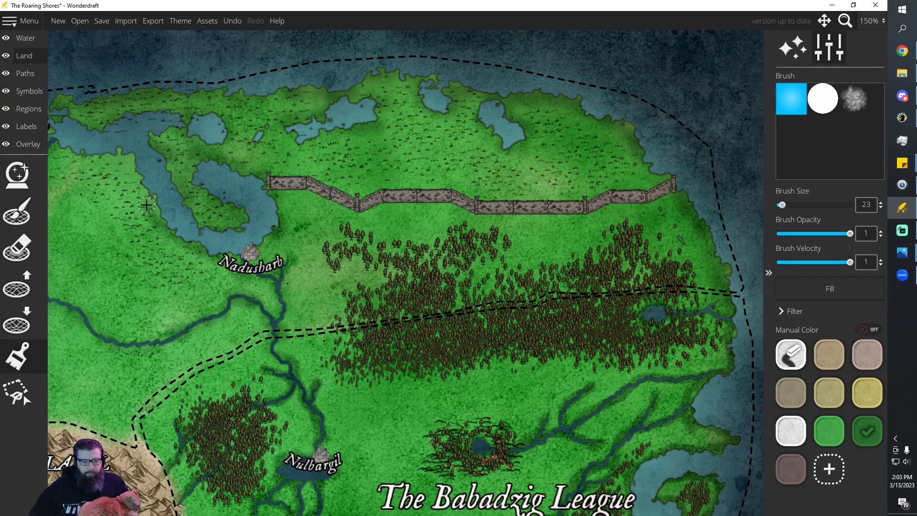
left_click_drag(148, 197, 136, 176)
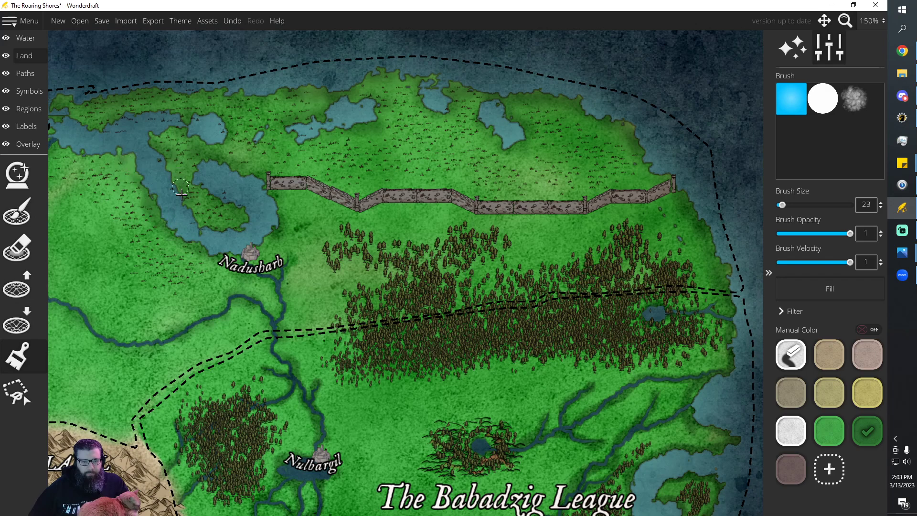
left_click_drag(192, 216, 241, 213)
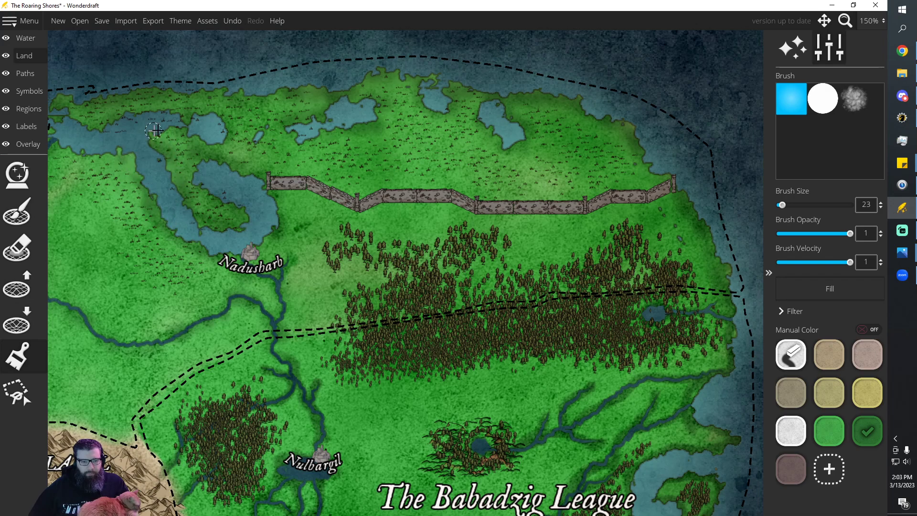
left_click(102, 20)
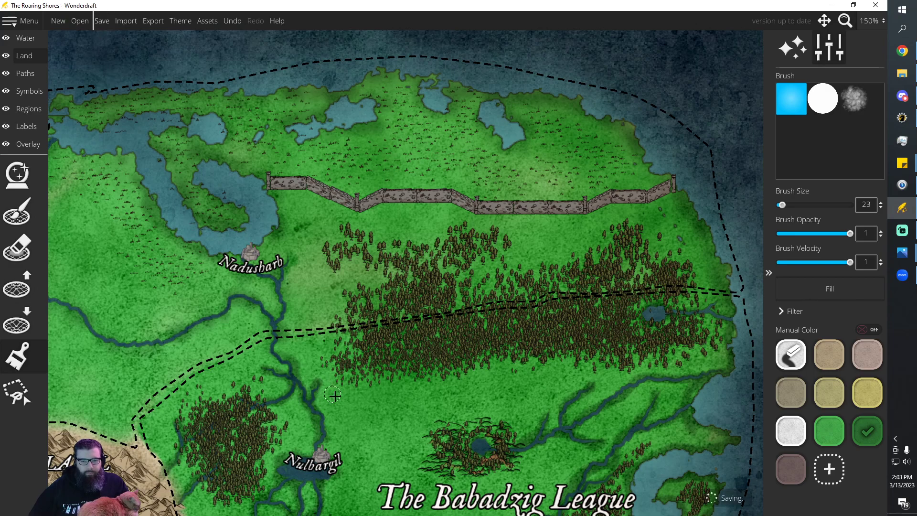
scroll(313, 399, "down", 3)
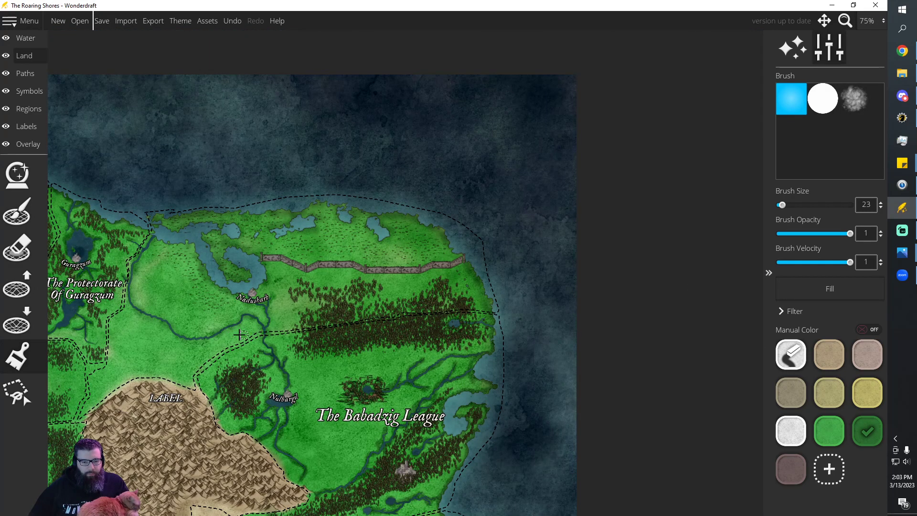
left_click_drag(252, 333, 222, 337)
key("ctrl+z")
Darken the land along the southern shore of the inlet's western arm with dark green at brush size 31
scroll(237, 338, "up", 2)
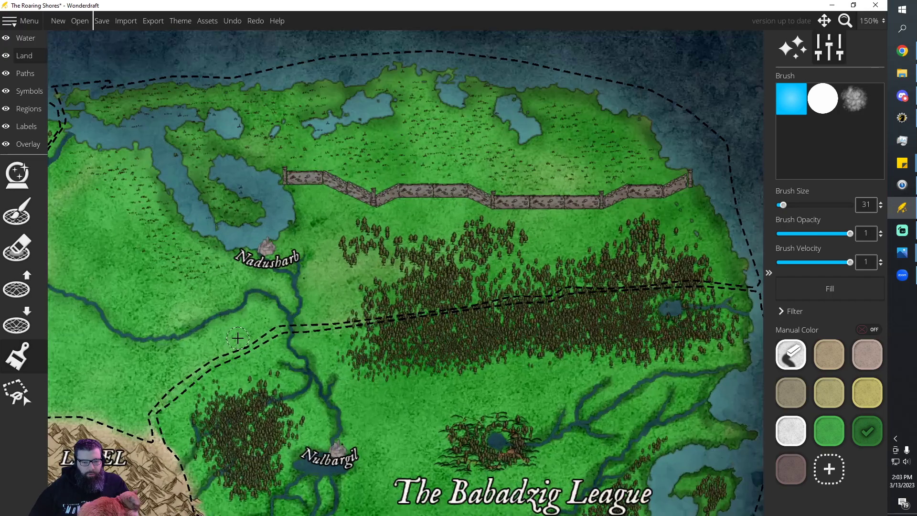
scroll(419, 425, "down", 2)
scroll(56, 332, "up", 2)
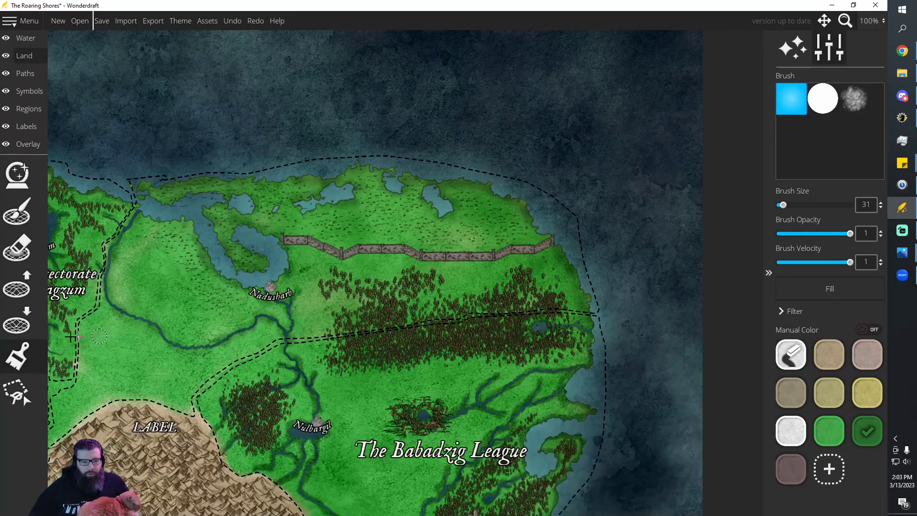
scroll(56, 333, "down", 2)
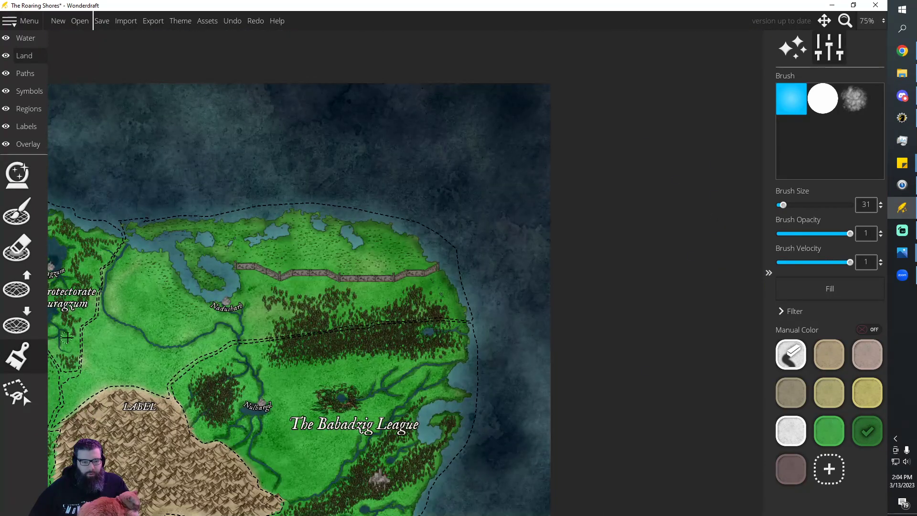
scroll(67, 337, "up", 3)
scroll(234, 325, "up", 2)
scroll(115, 333, "down", 10)
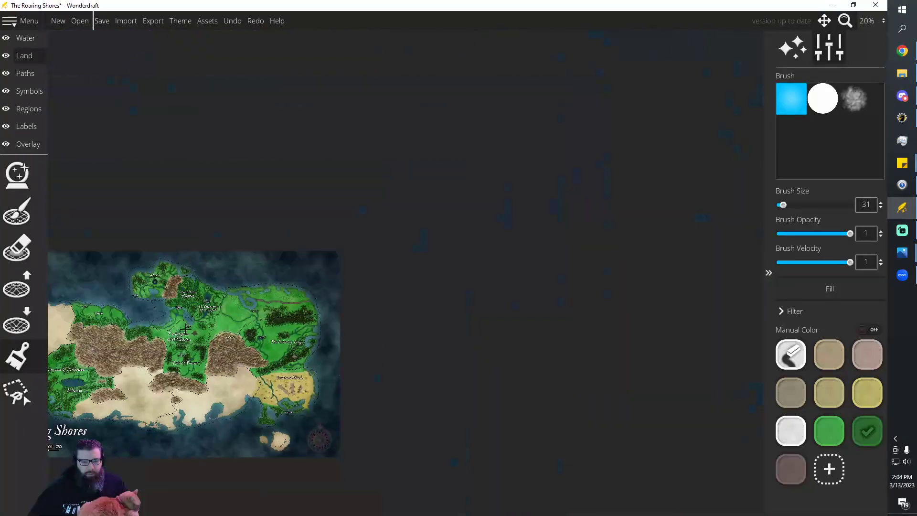
scroll(116, 333, "up", 5)
scroll(723, 258, "down", 4)
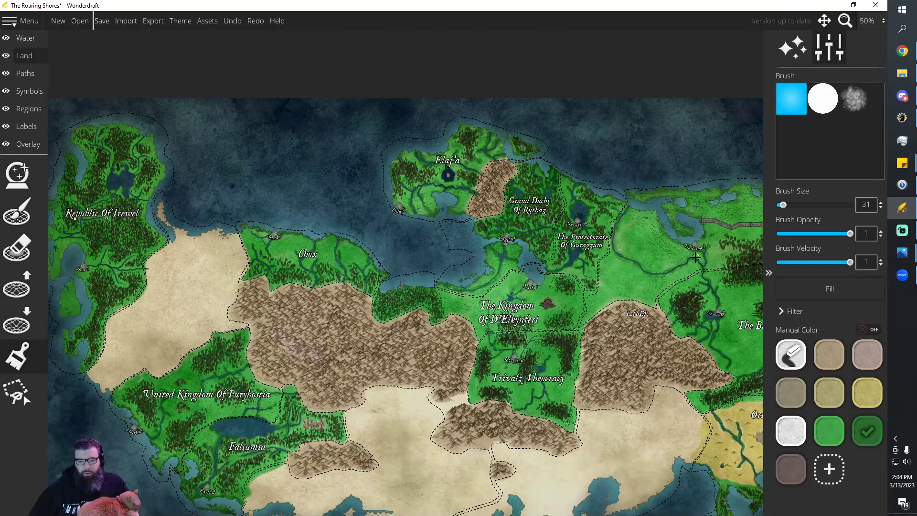
scroll(724, 258, "up", 4)
scroll(712, 253, "down", 4)
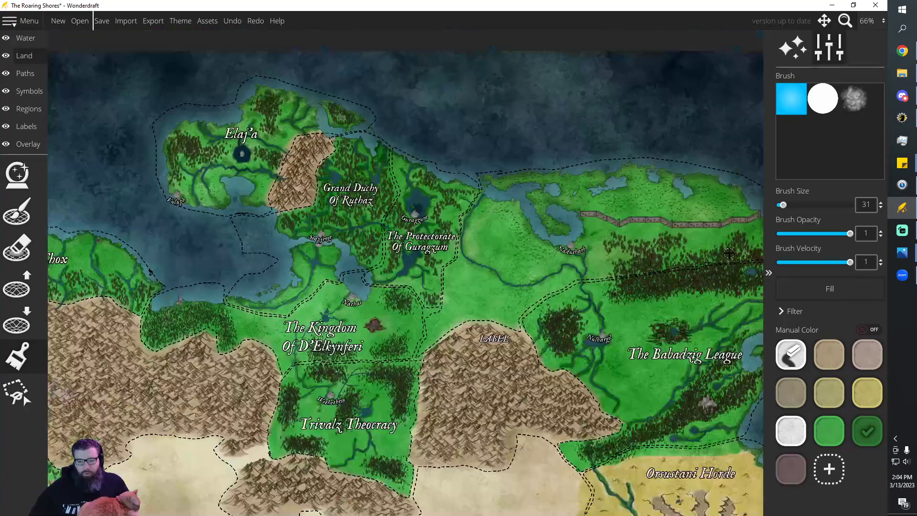
scroll(707, 252, "up", 4)
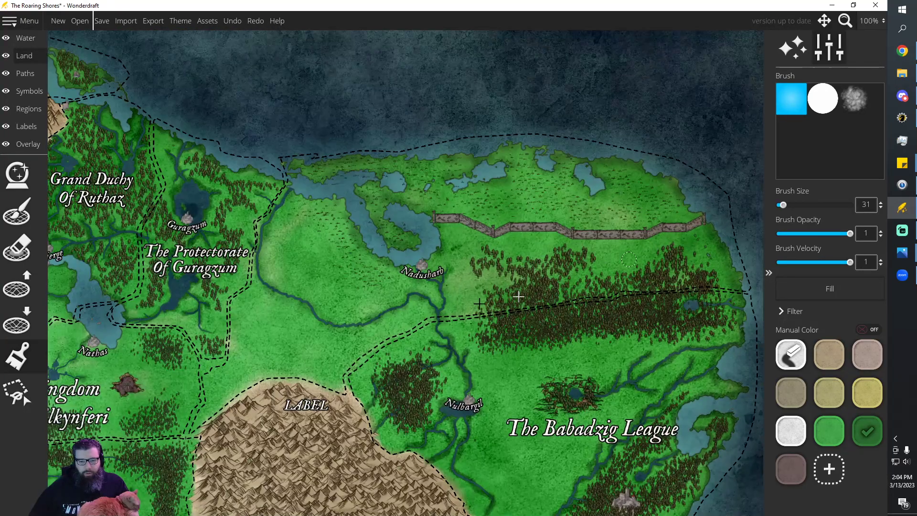
left_click_drag(297, 196, 338, 199)
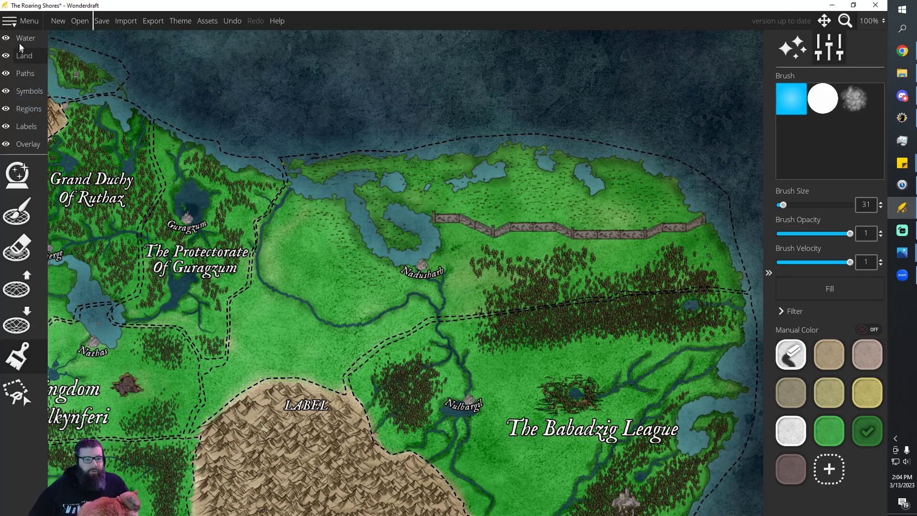
Switch from land painting to river drawing and set the river width to 3
left_click(24, 55)
left_click(16, 210)
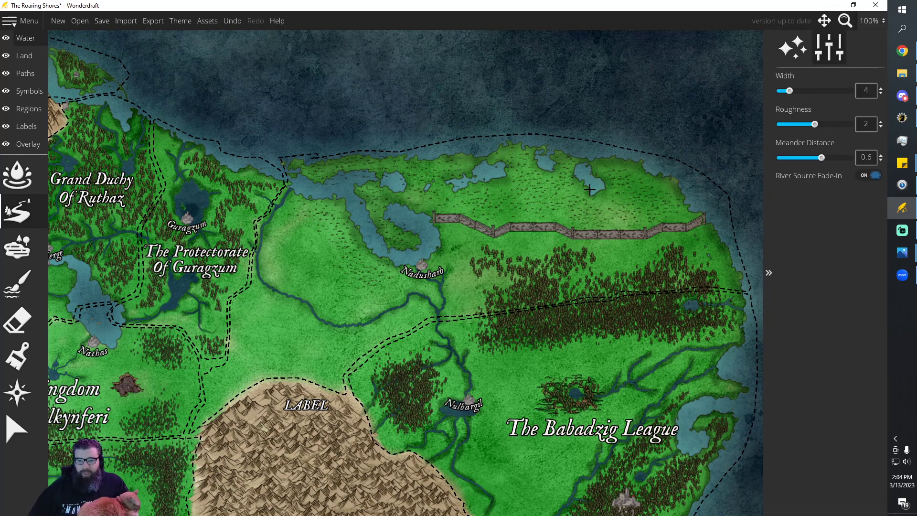
scroll(596, 185, "down", 1)
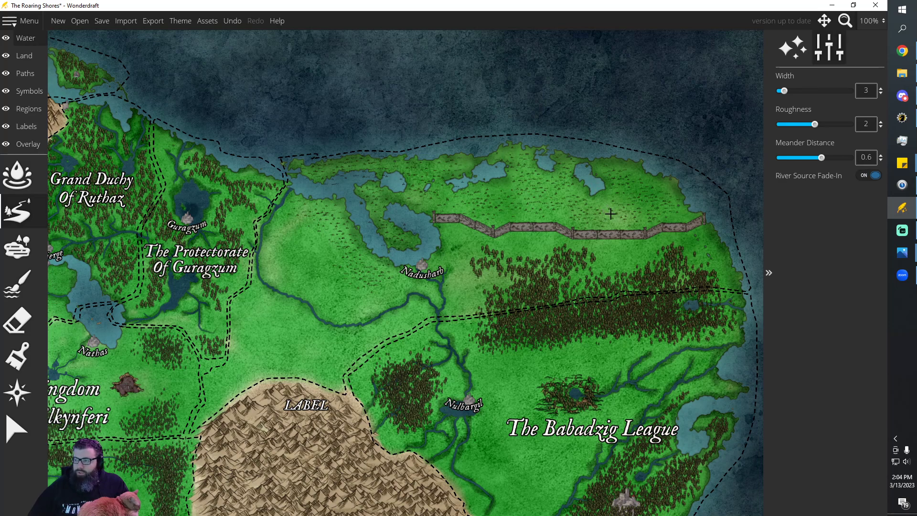
mouse_move(615, 214)
left_mouse_down()
mouse_move(591, 206)
mouse_move(595, 189)
left_mouse_up()
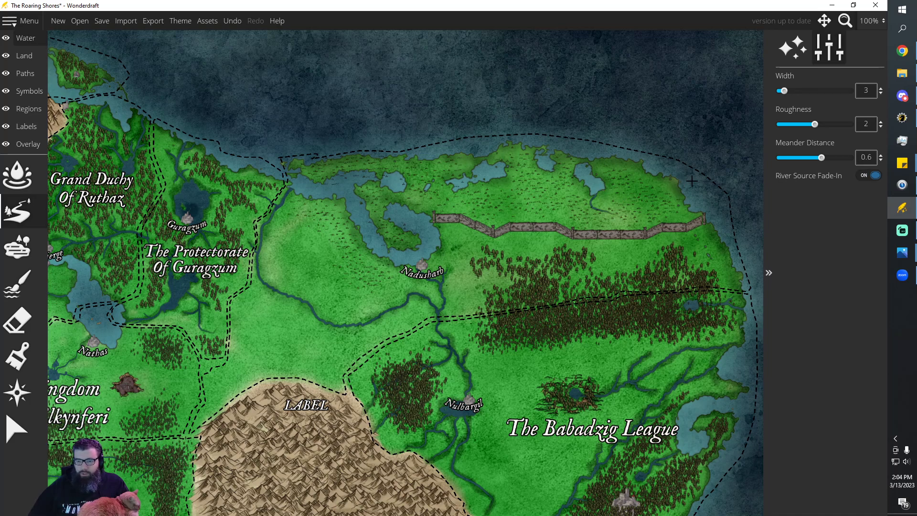
mouse_move(682, 182)
left_mouse_down()
mouse_move(644, 199)
mouse_move(595, 188)
mouse_move(689, 190)
mouse_move(647, 192)
mouse_move(670, 193)
left_mouse_up()
key("ctrl+z")
key("ctrl+z")
key("ctrl+y")
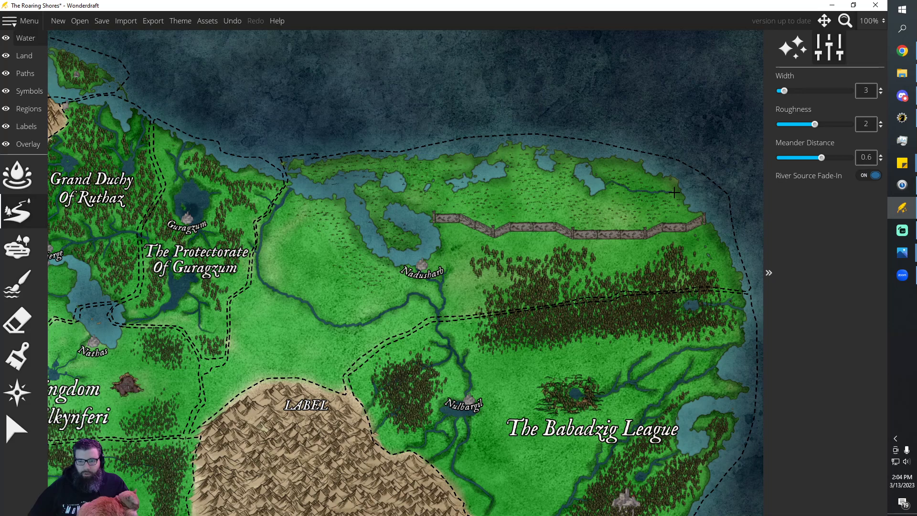
key("ctrl+z")
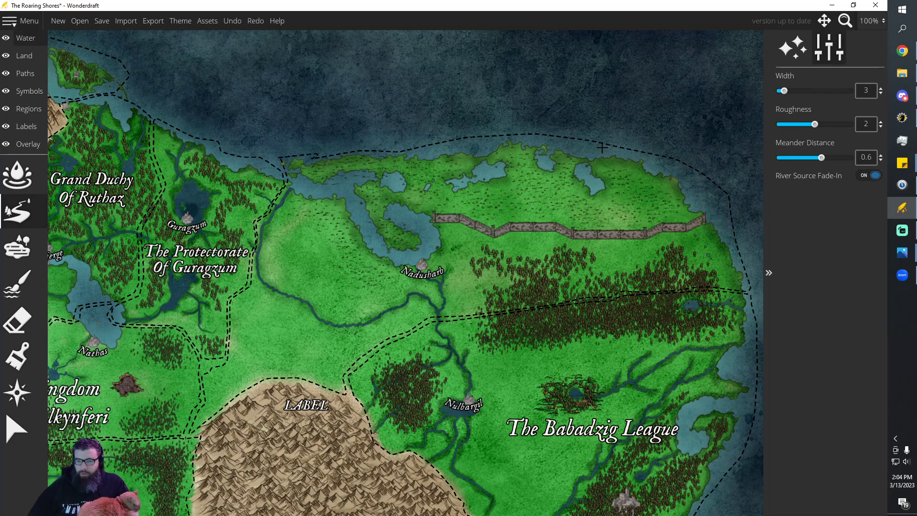
mouse_move(605, 150)
left_mouse_down()
mouse_move(618, 202)
mouse_move(647, 200)
mouse_move(687, 166)
left_mouse_up()
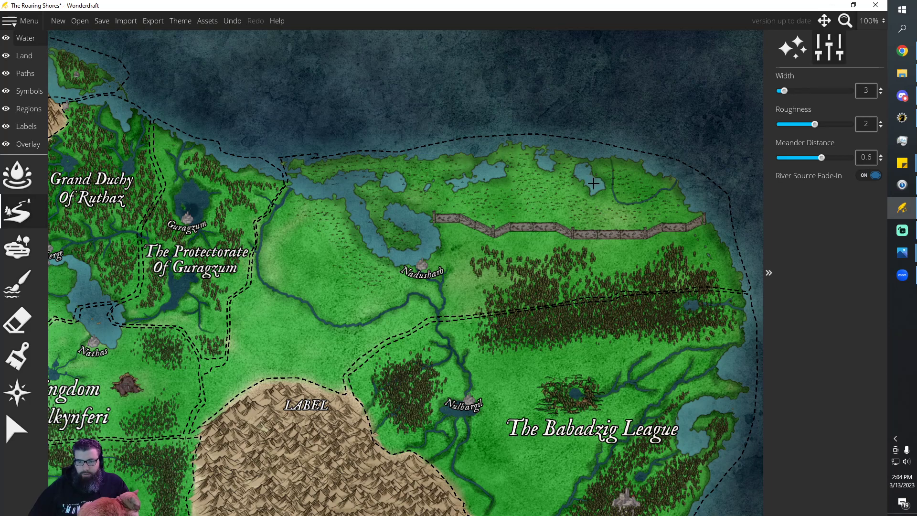
key("ctrl+z")
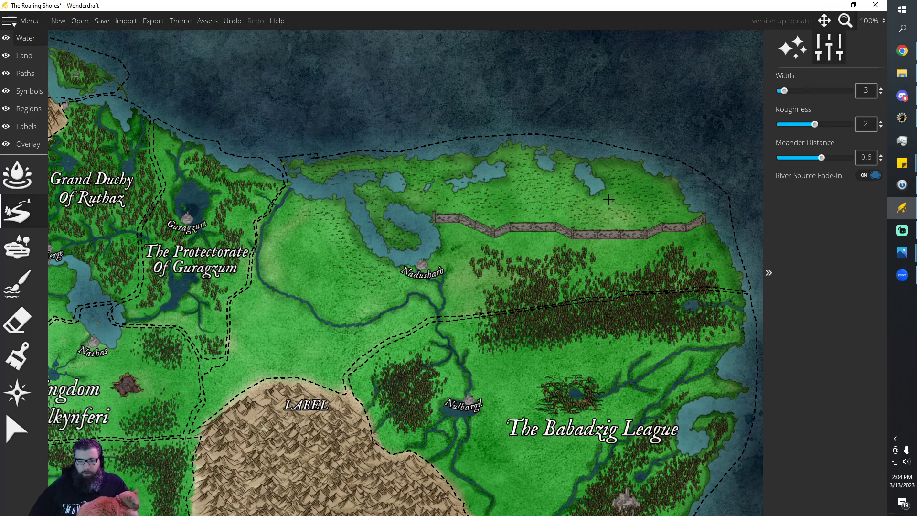
Draw width-3 rivers east and south of the northern land's easternmost lake, with branches running into the lake
mouse_move(611, 147)
left_mouse_down()
mouse_move(616, 182)
mouse_move(630, 190)
mouse_move(684, 186)
left_mouse_up()
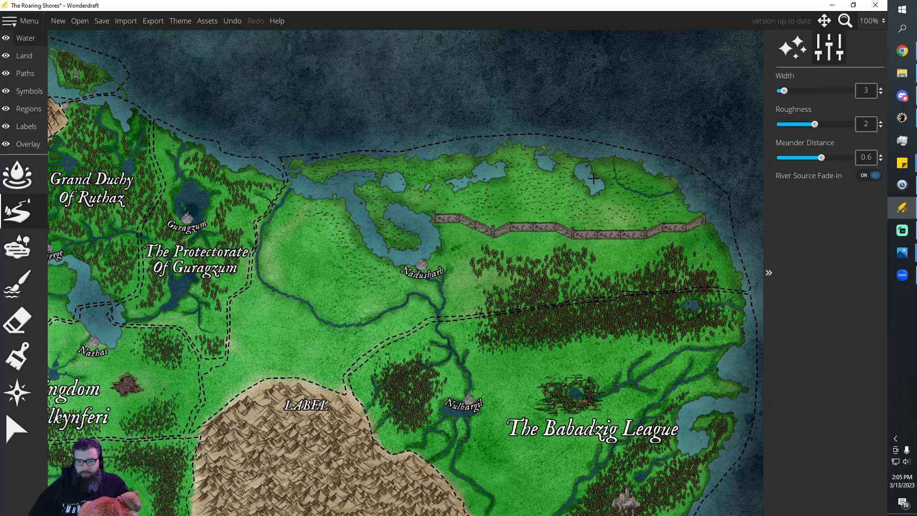
left_click_drag(618, 200, 641, 193)
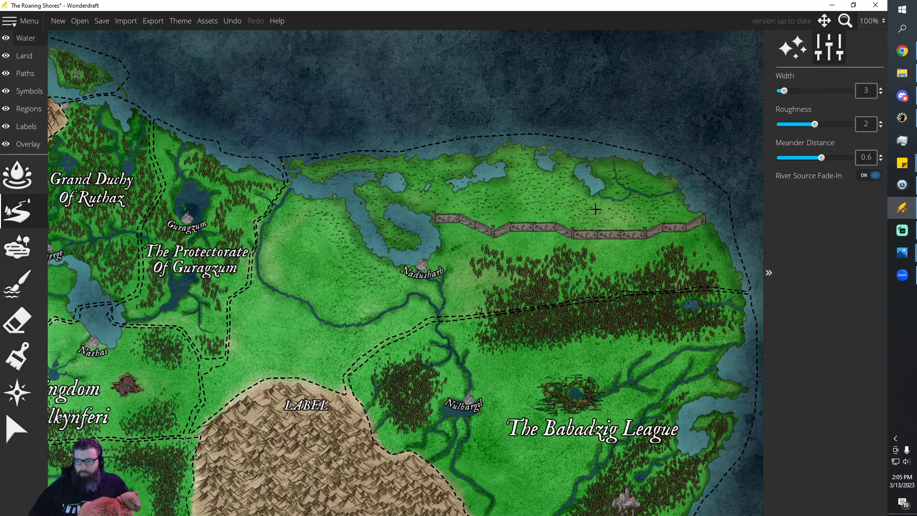
mouse_move(610, 213)
left_mouse_down()
mouse_move(598, 209)
mouse_move(601, 199)
left_mouse_up()
Undo the short stream on the eastern lake's west side and draw a width-3 river into the long middle lake
mouse_move(574, 186)
left_mouse_down()
mouse_move(574, 213)
mouse_move(580, 172)
left_mouse_up()
key("ctrl+z")
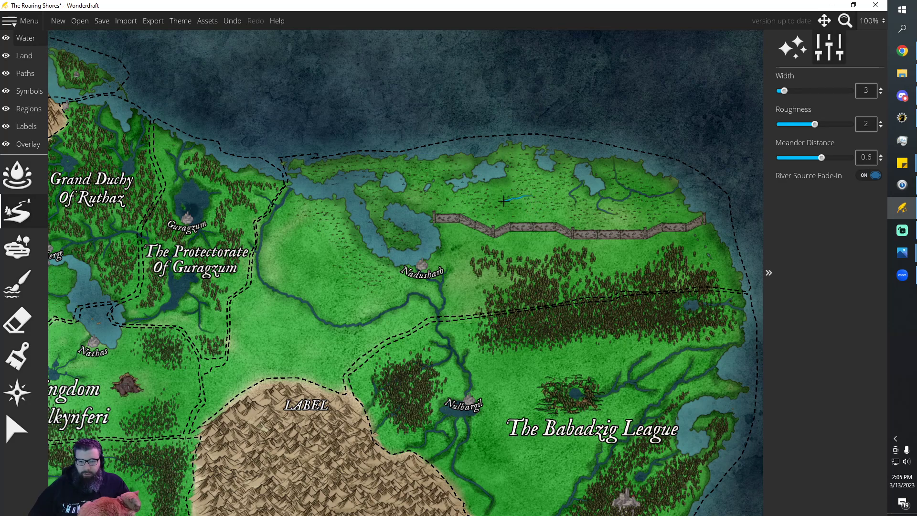
left_click_drag(488, 176, 489, 176)
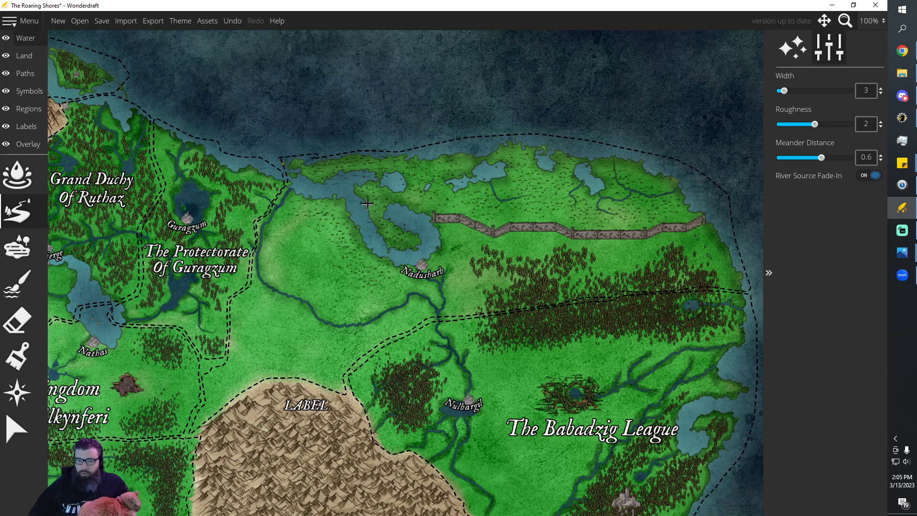
Draw short width-3 rivers at the small western lake, below the long middle lake, and up into the small lake east of it
left_click_drag(398, 186, 395, 188)
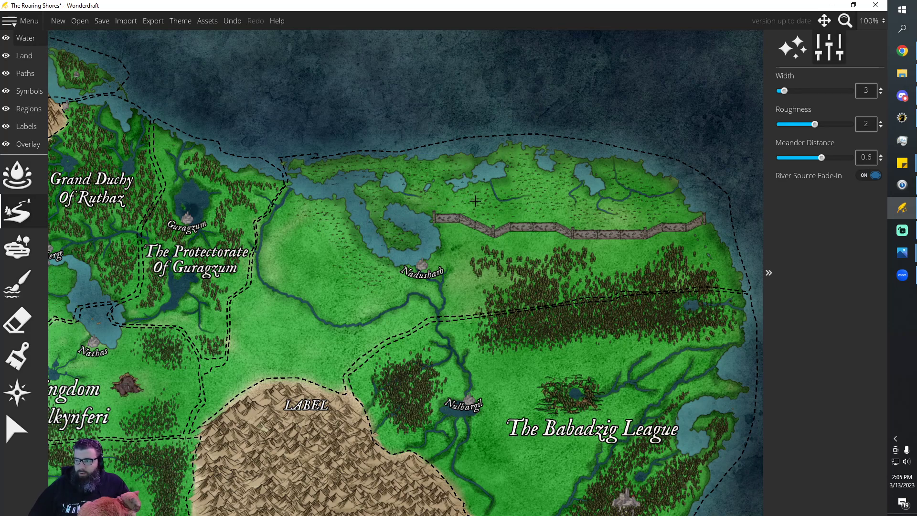
left_click_drag(447, 201, 499, 197)
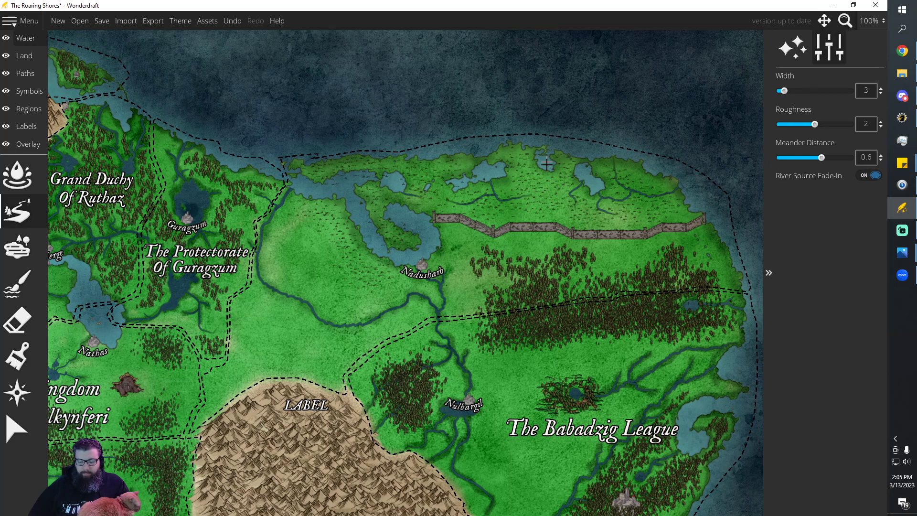
left_click_drag(549, 204, 546, 165)
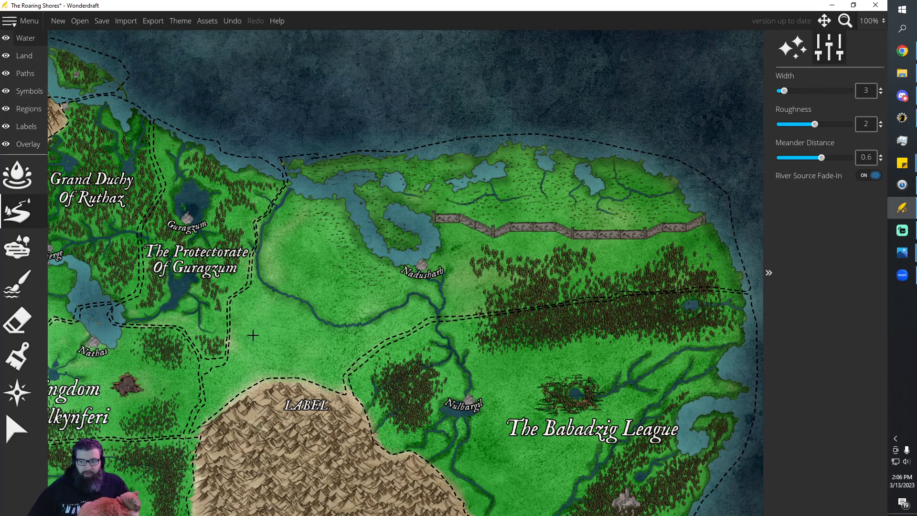
Set the river width to 5 and draw two tributaries into the long western river, one from the west and one from the north
scroll(257, 333, "up", 1)
mouse_move(253, 335)
left_mouse_down()
mouse_move(269, 314)
mouse_move(311, 311)
left_mouse_up()
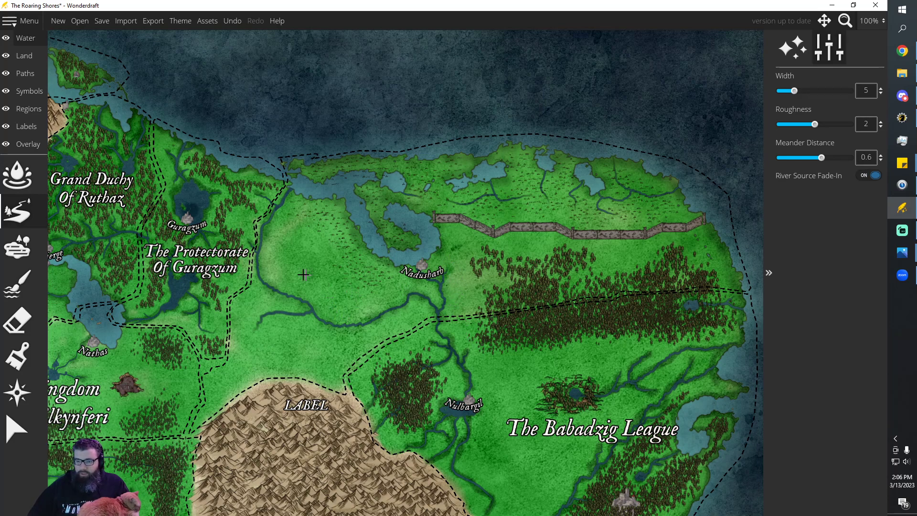
left_click_drag(293, 245, 275, 291)
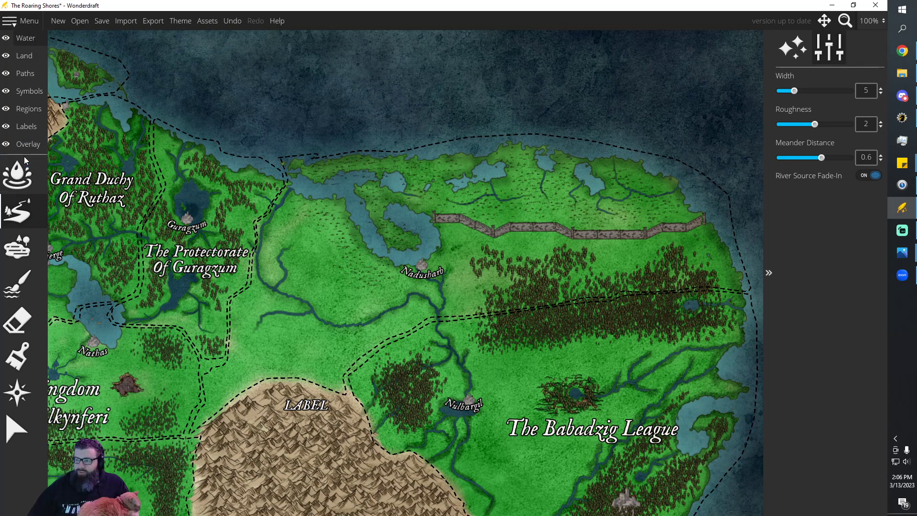
Place a twin-towered stone gatehouse symbol on the middle of the northern stone wall and adjust it to fit the wall
left_click(28, 90)
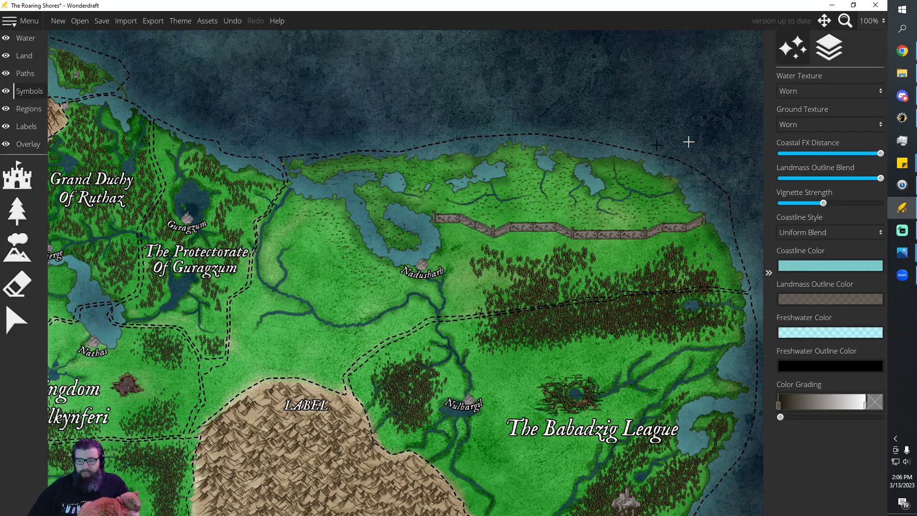
left_click(17, 176)
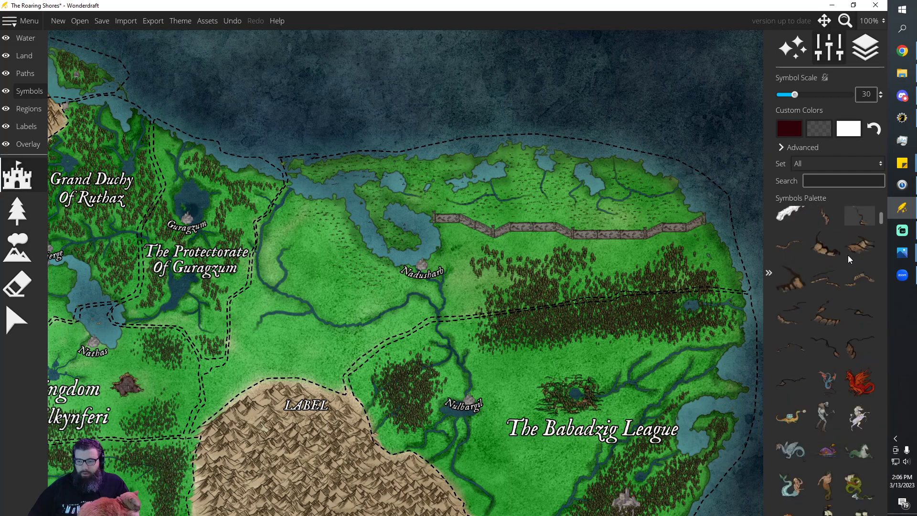
scroll(853, 285, "down", 3)
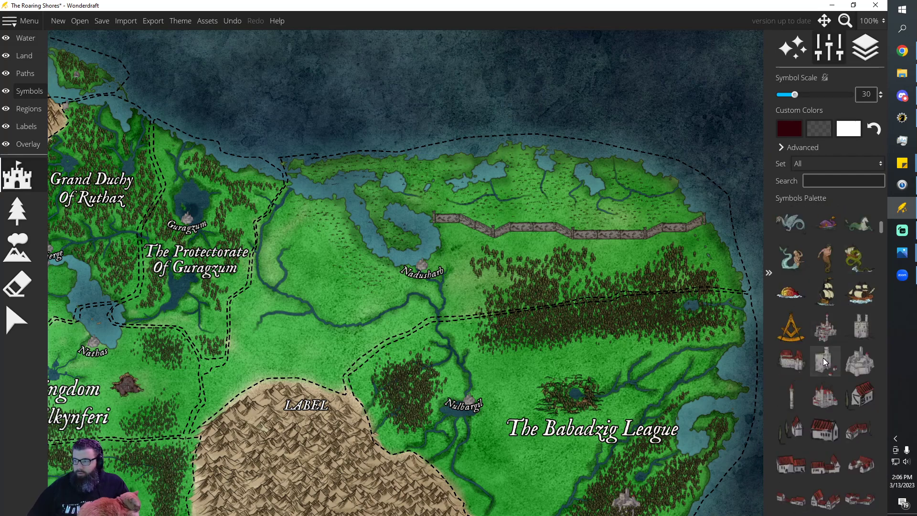
left_click(855, 327)
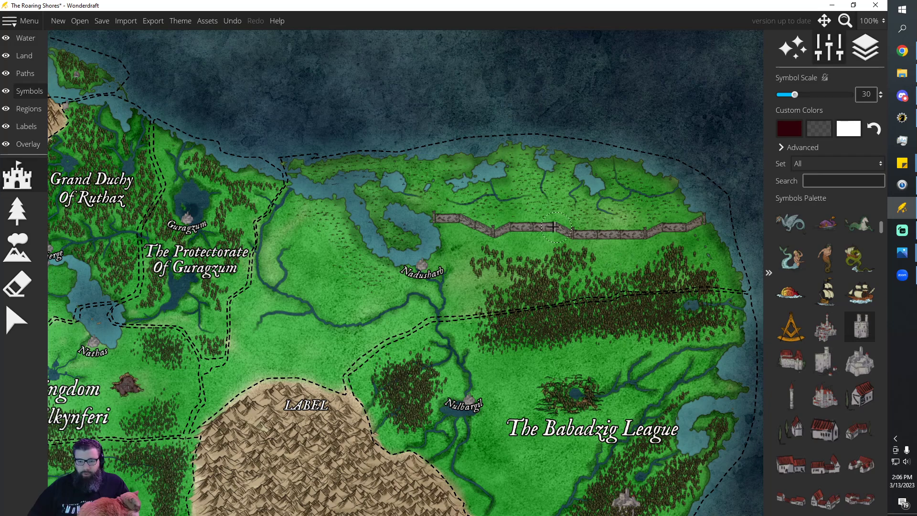
left_click(18, 320)
left_click(536, 218)
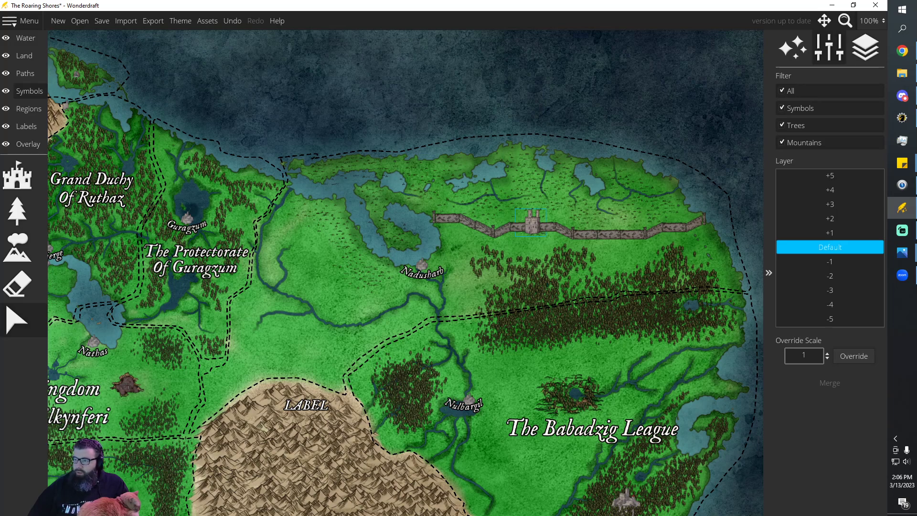
key("alt+Tab")
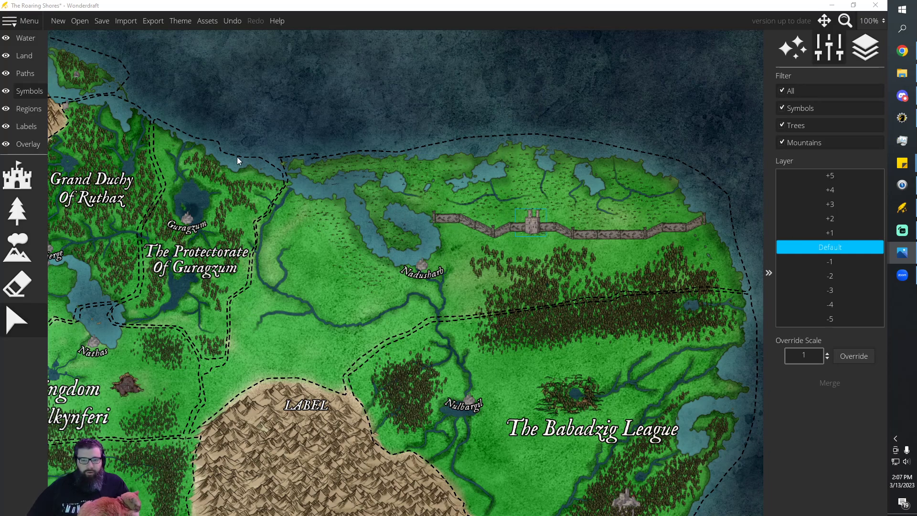
Place the grey rock cave entrance symbol on the northern land's easternmost lake and shrink it to fit inside the lake
left_click(25, 177)
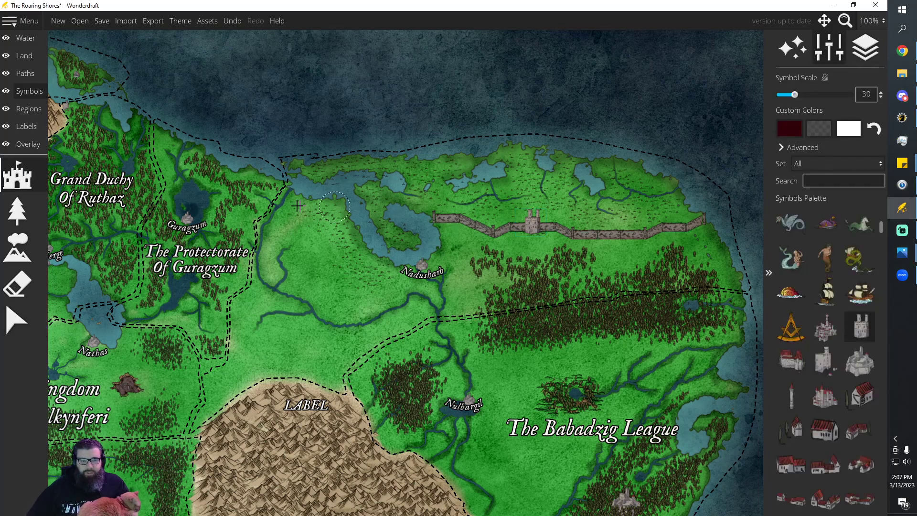
scroll(859, 310, "down", 15)
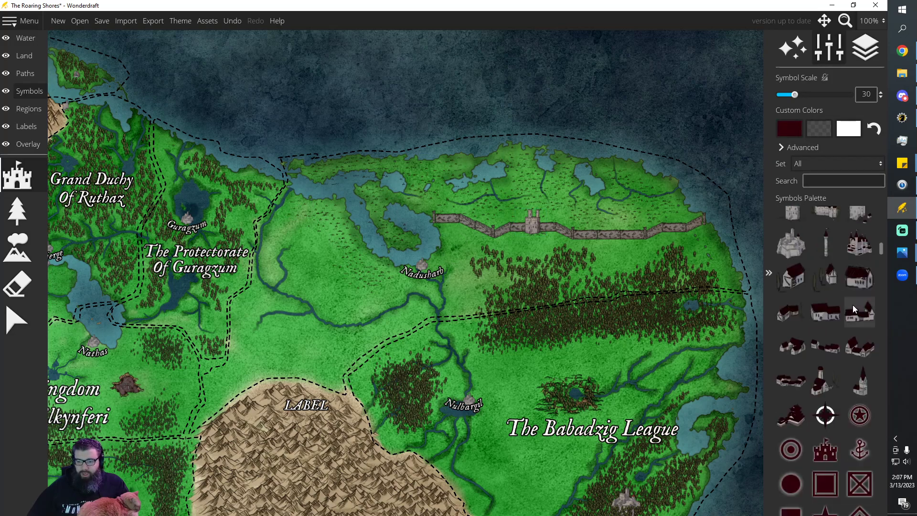
scroll(855, 324, "down", 10)
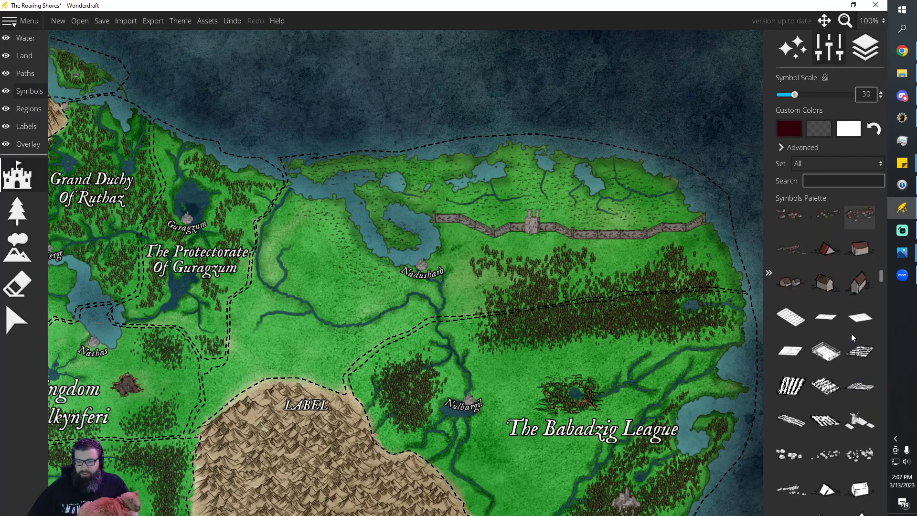
scroll(852, 336, "down", 5)
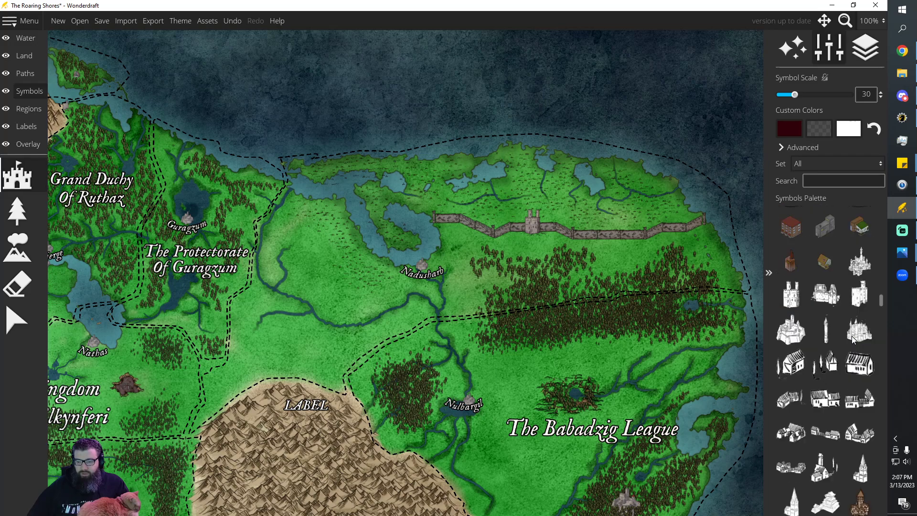
left_click(830, 315)
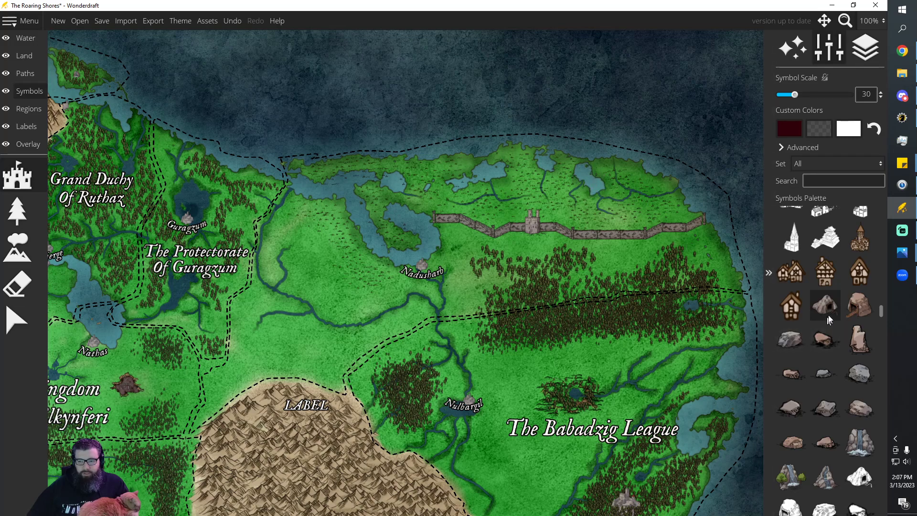
left_click(587, 177)
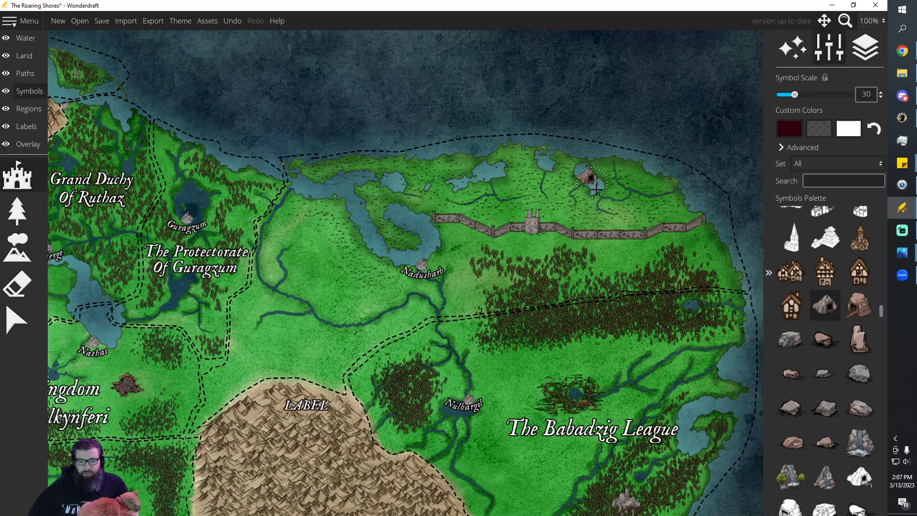
left_click(17, 318)
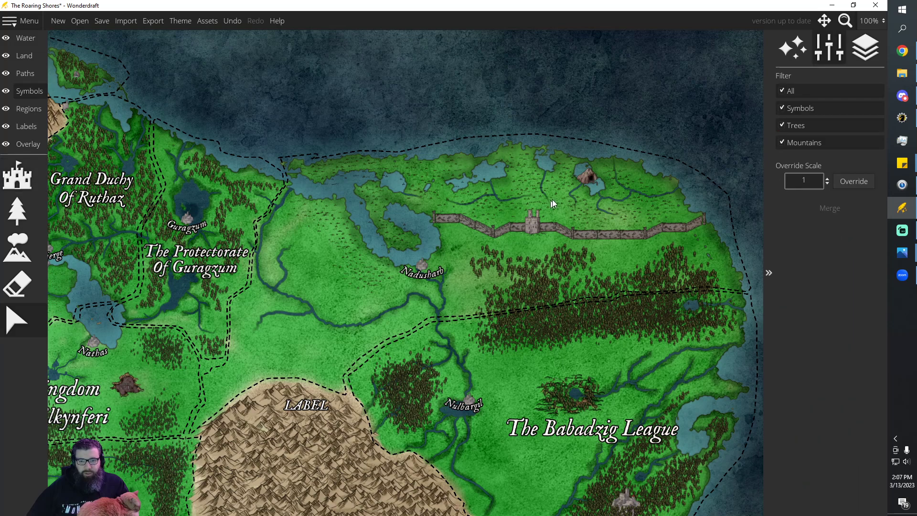
left_click(588, 177)
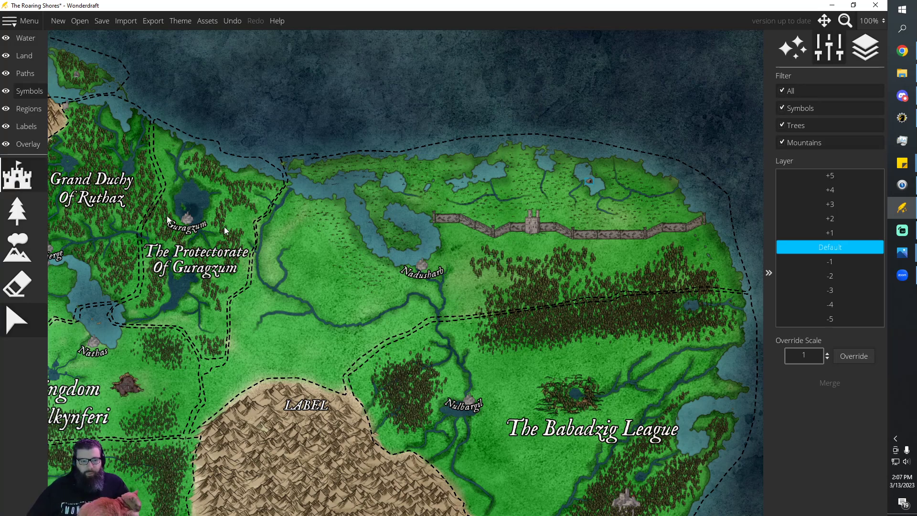
Place the ruined stone tower symbol between the long middle lake and the small lake east of it, scaled down to a small landmark
left_click(18, 175)
scroll(846, 315, "down", 10)
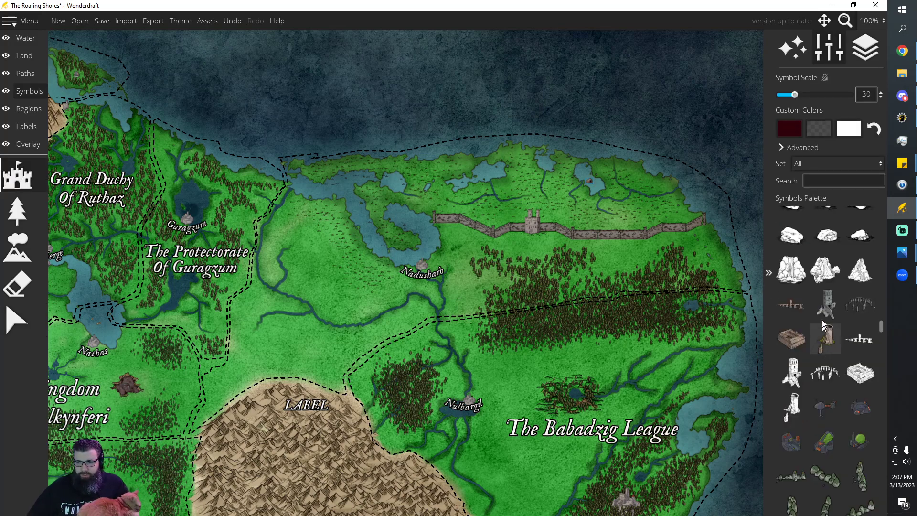
left_click(520, 178)
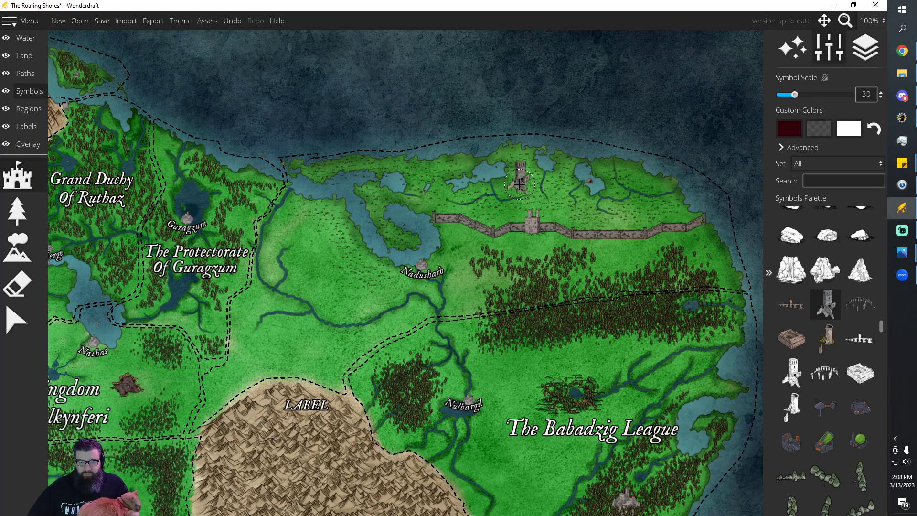
left_click(17, 318)
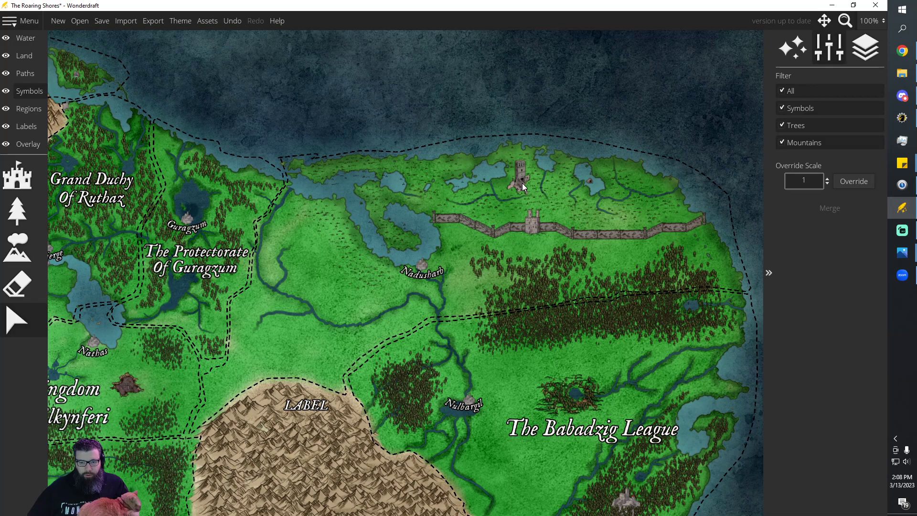
left_click(520, 184)
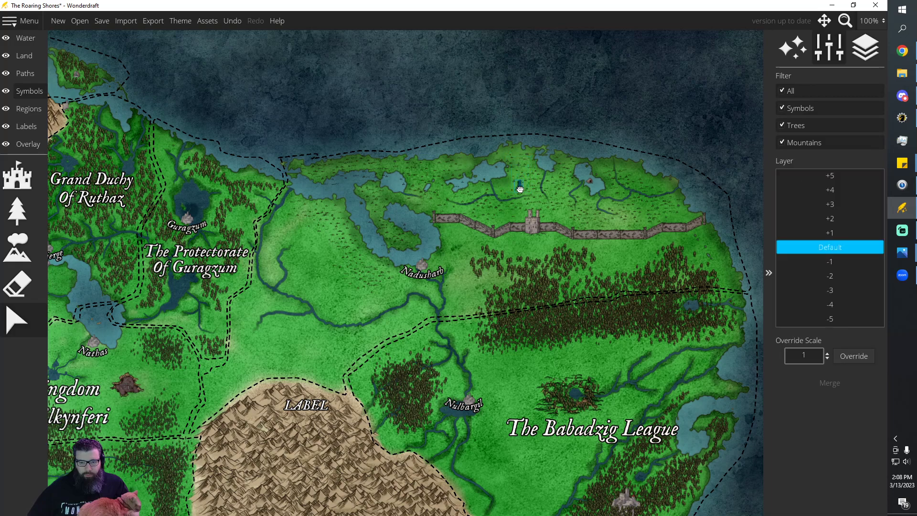
left_click_drag(521, 188, 524, 190)
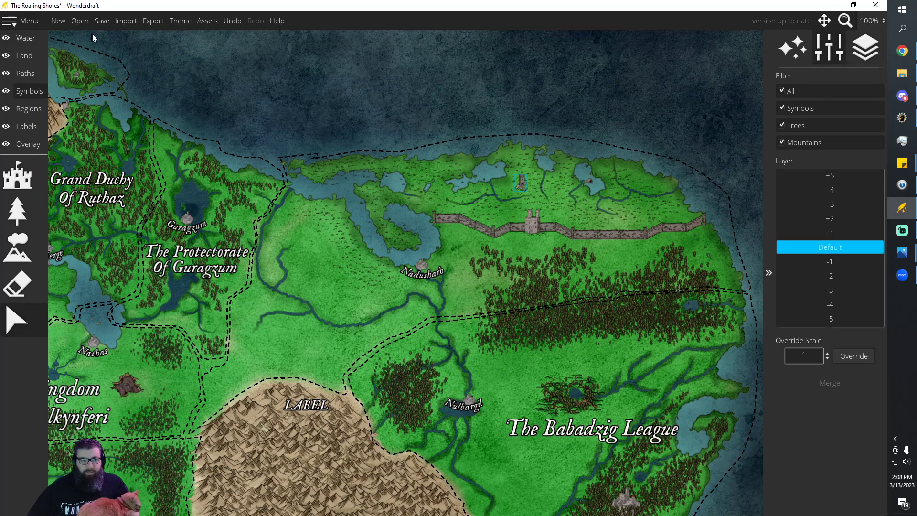
Save the map project and deselect the ruined tower
left_click(104, 20)
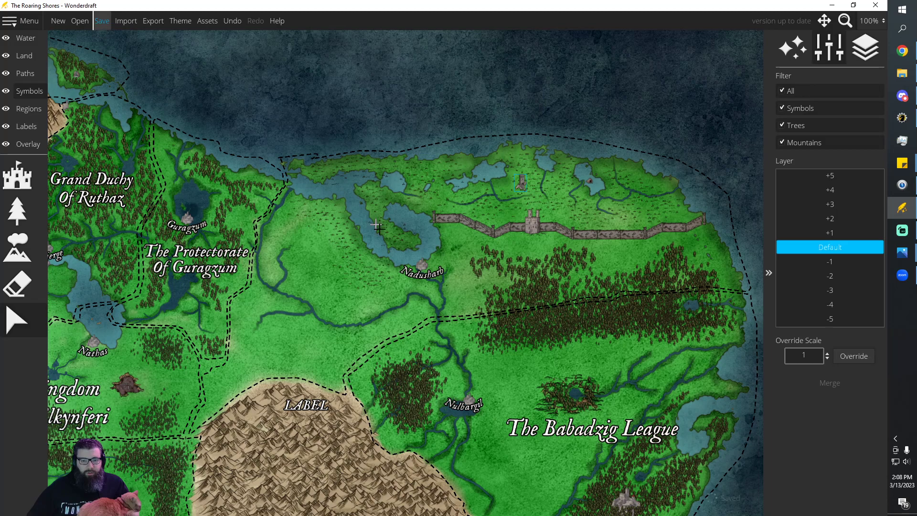
left_click(428, 292)
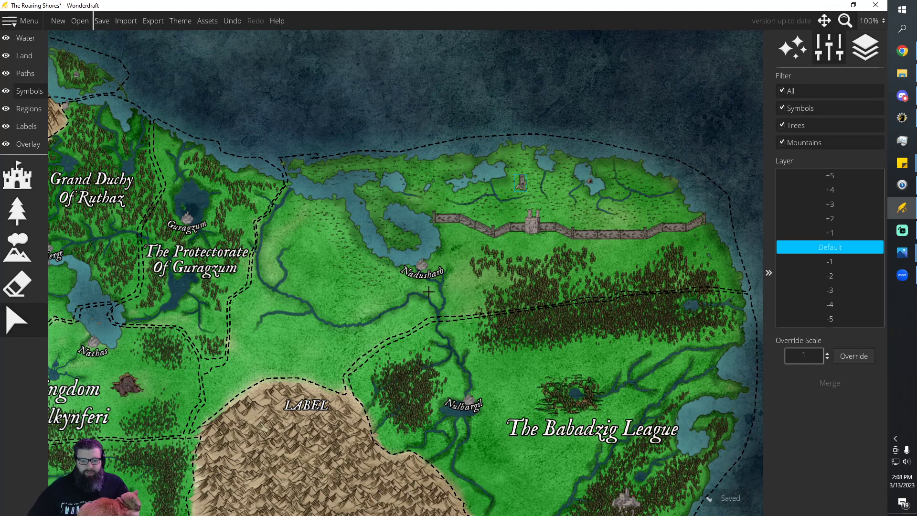
left_click(375, 299)
scroll(376, 299, "down", 1)
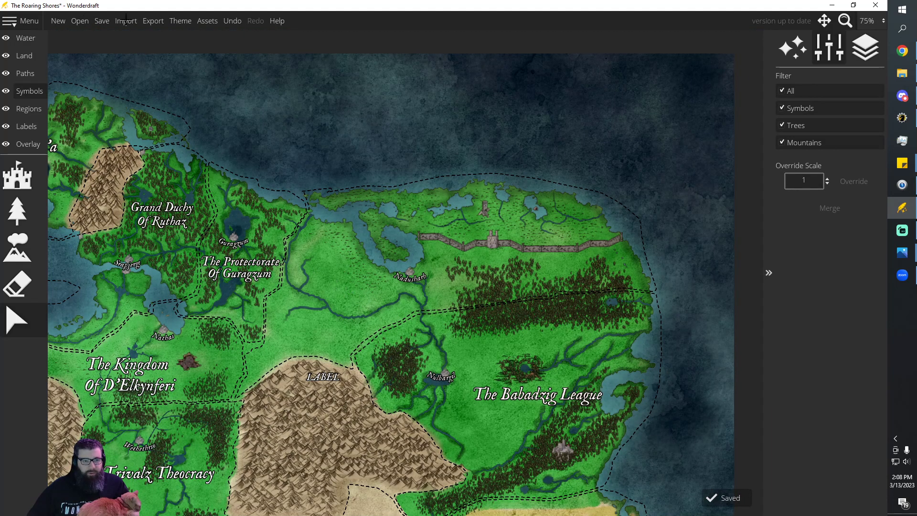
Export the map as a Normal PNG image over the existing file The Roaring Shores - Inprogress in the Maps Locations folder
left_click(154, 21)
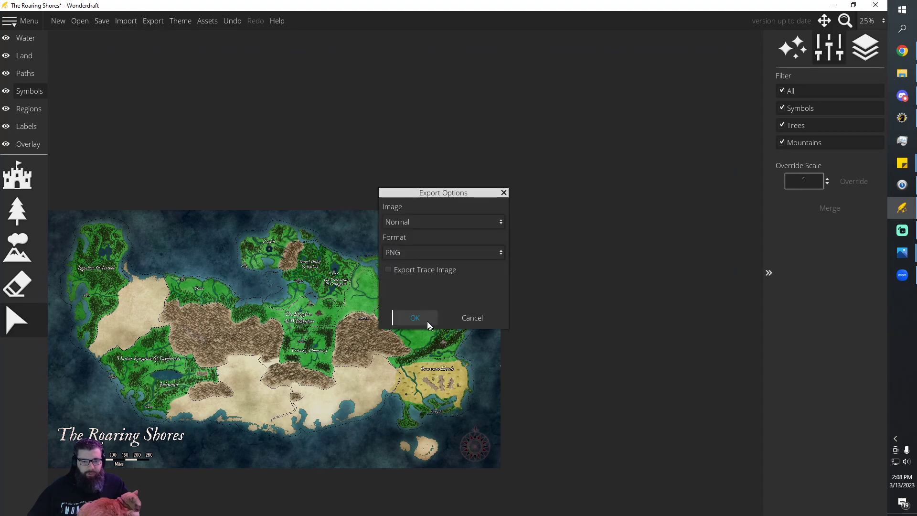
left_click(415, 319)
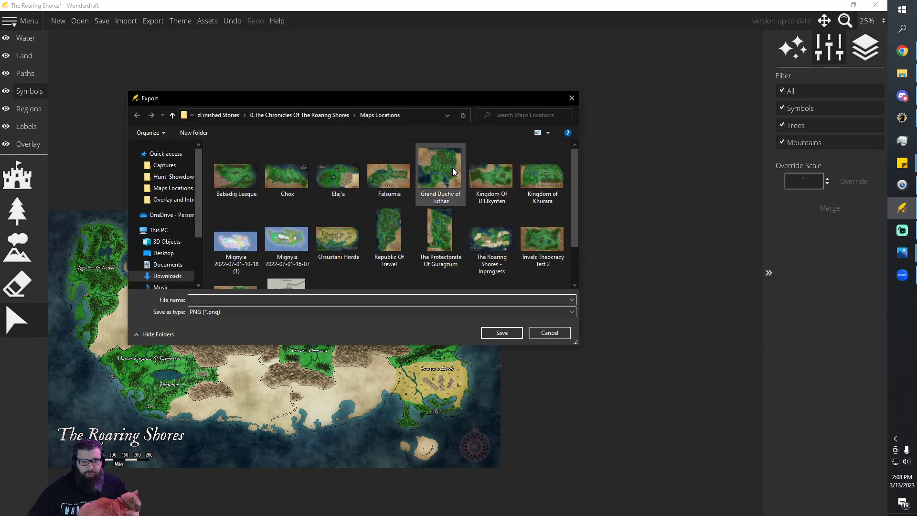
left_click(499, 241)
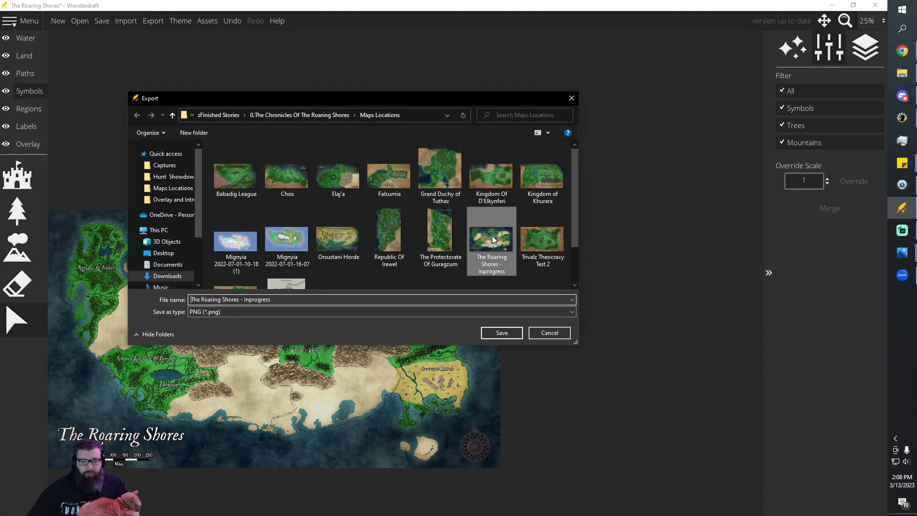
left_click(506, 333)
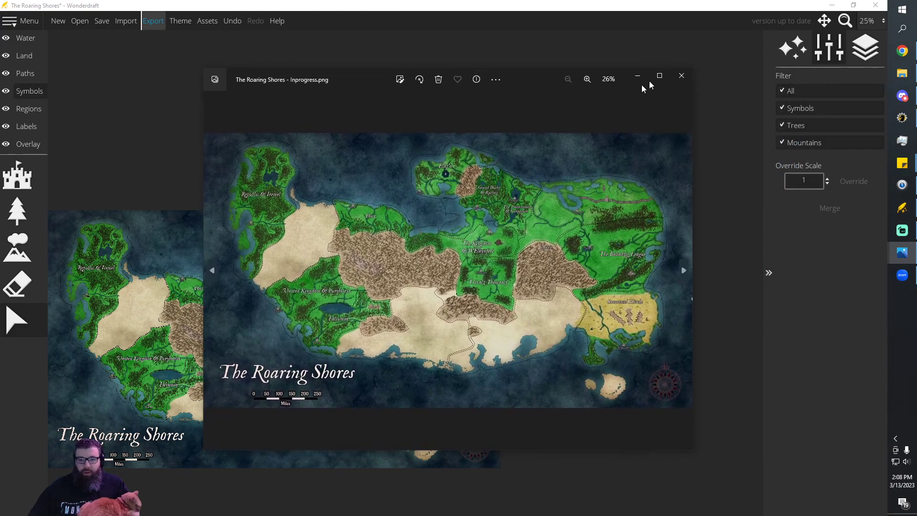
Examine the exported map image enlarged, close it, and return to the northern kingdom on the map
left_click(659, 77)
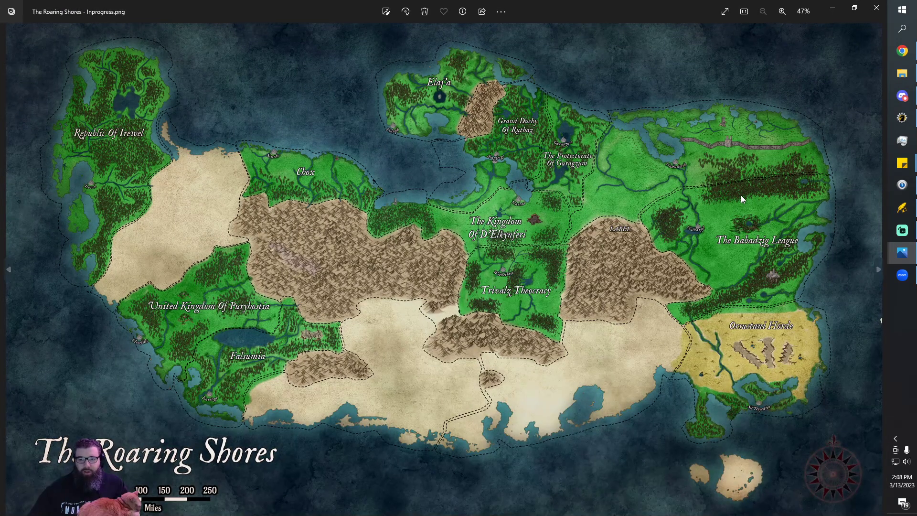
left_click(877, 7)
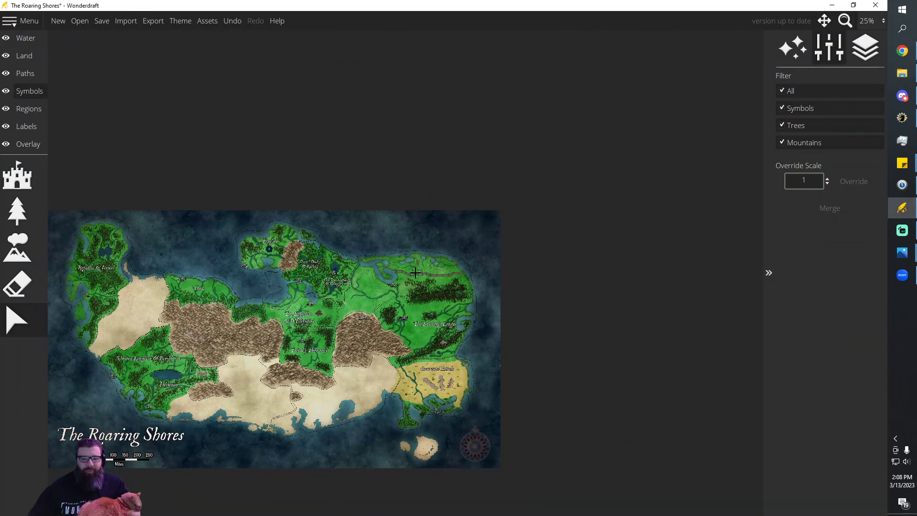
scroll(416, 273, "up", 4)
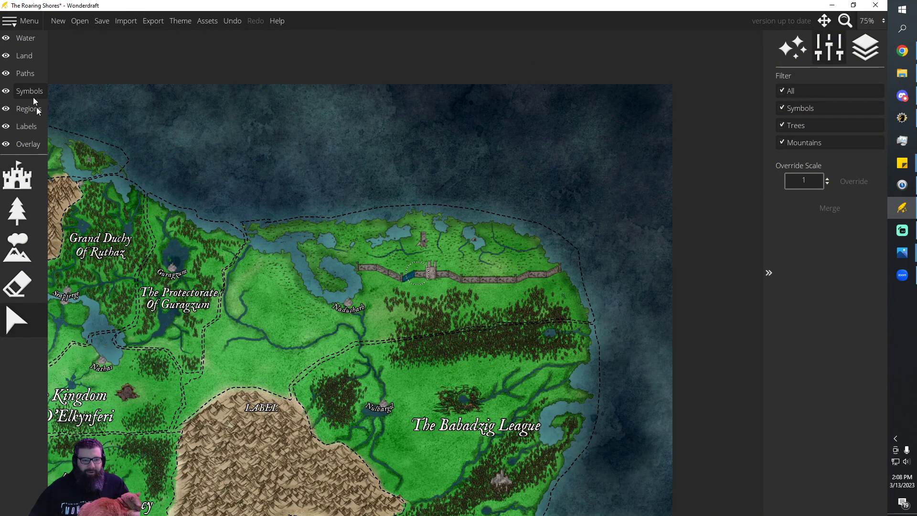
left_click(18, 176)
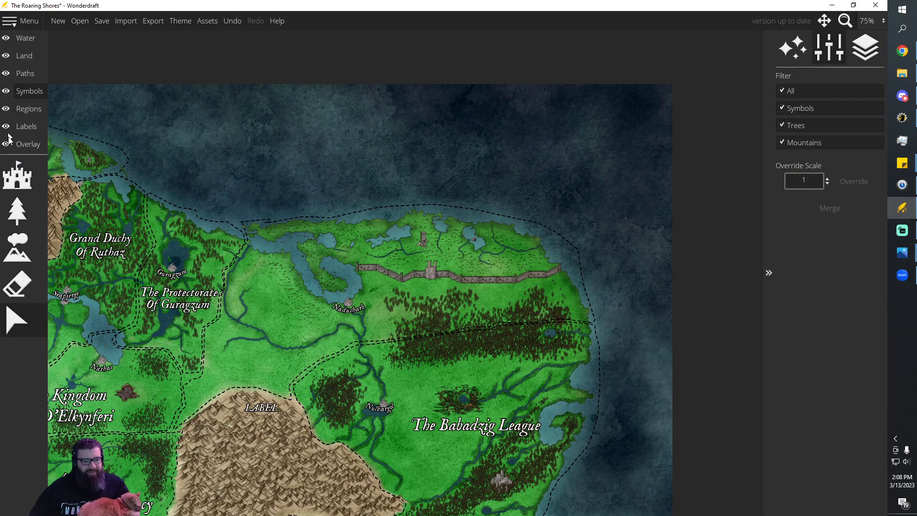
Place a new label south of the wall, using The Babadzig League label's style: IM FELL English Italic, size 46, outline 2
left_click(26, 124)
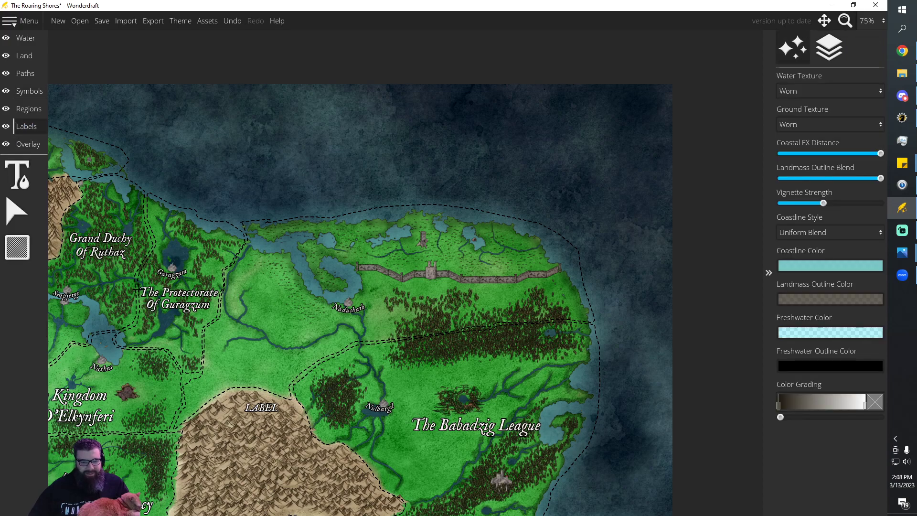
left_click(18, 175)
left_click(443, 427)
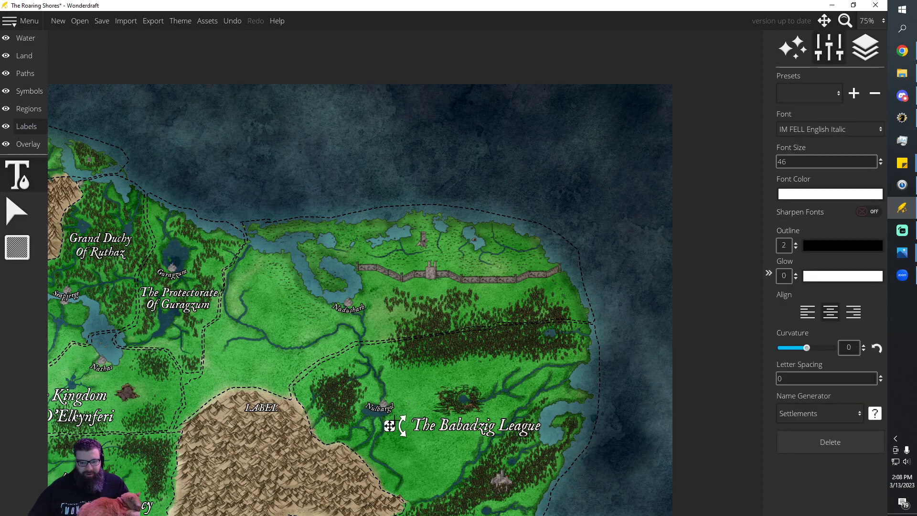
left_click(407, 297)
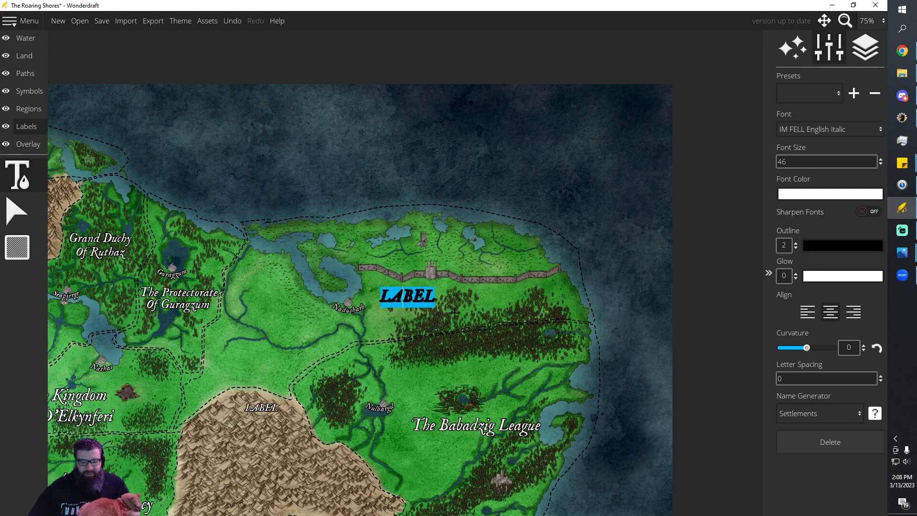
Replace the new label's placeholder text with The Kingdom Of Kurara
key("Right")
key("Right")
key("BackSpace")
key("BackSpace")
key("BackSpace")
key("BackSpace")
key("BackSpace")
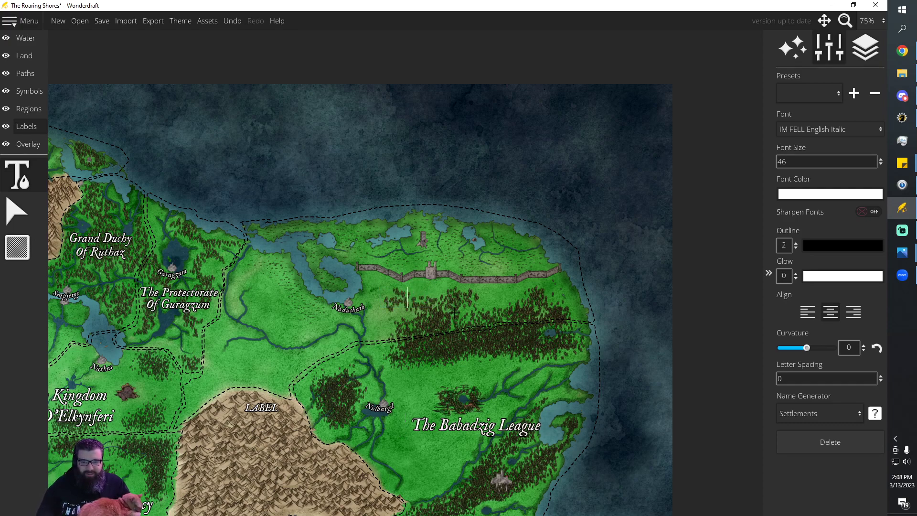
type("The Kingdom of")
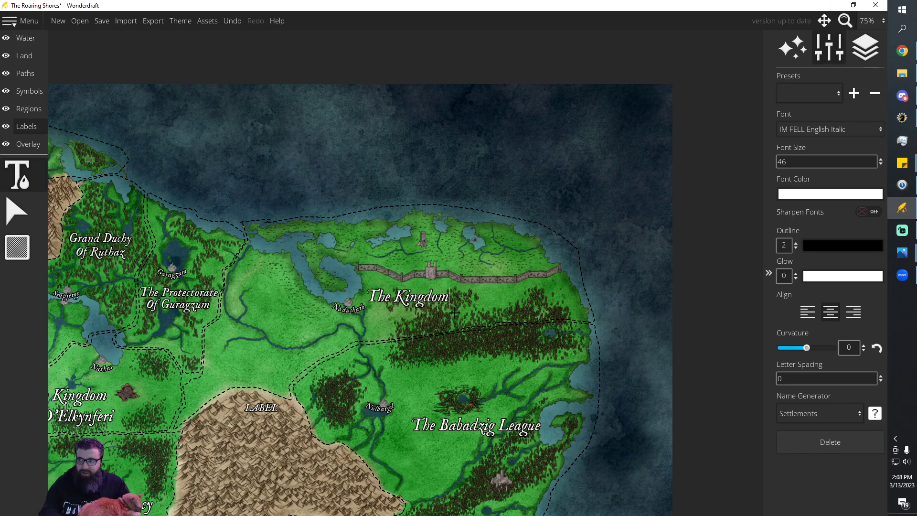
key("BackSpace")
key("BackSpace")
type("Of")
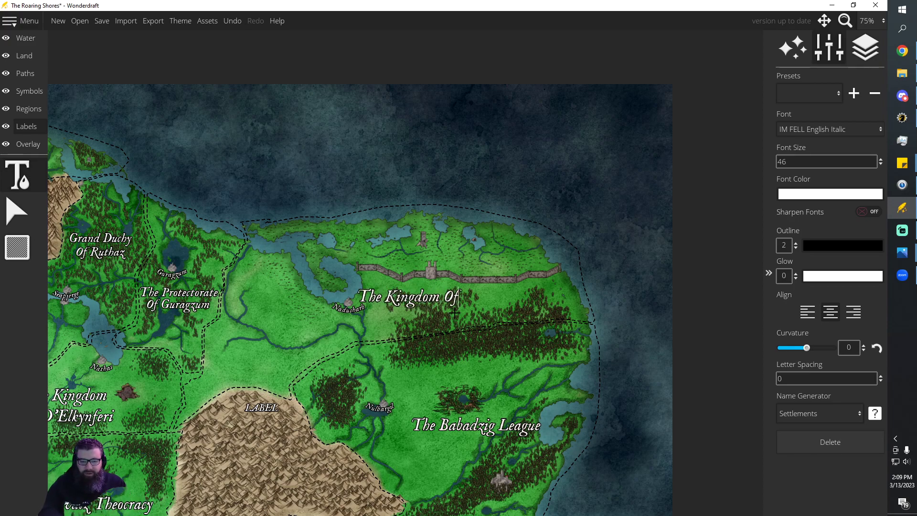
key("Return")
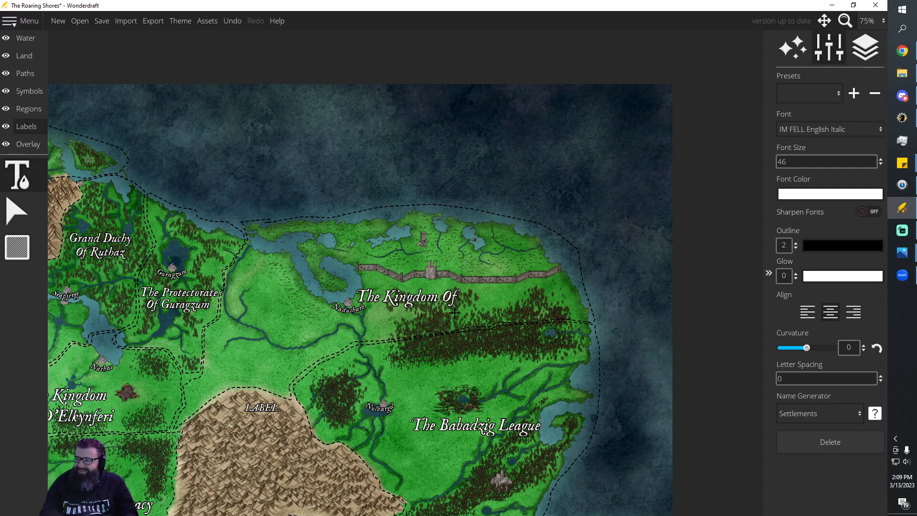
type("Kurara")
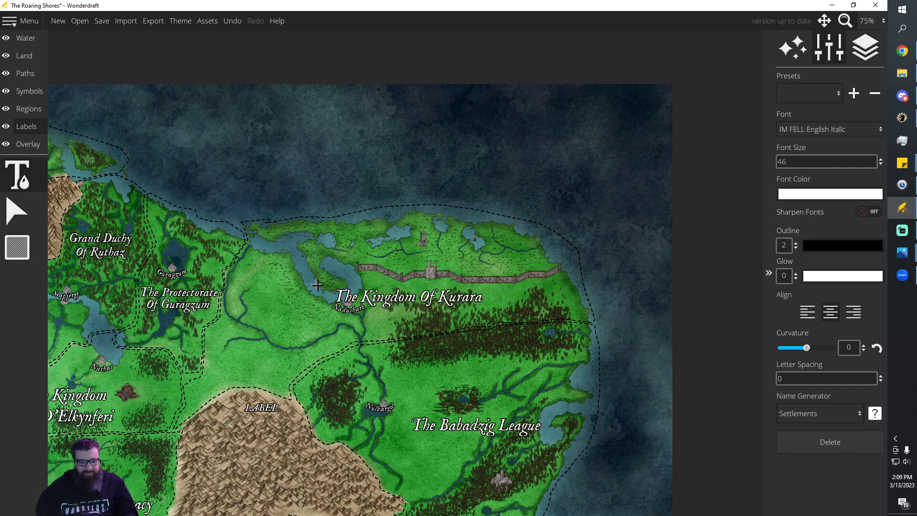
Try to reposition the Kingdom Of Kurara label with the text tool, placing an extra placeholder label in the sea to the north
left_click(25, 179)
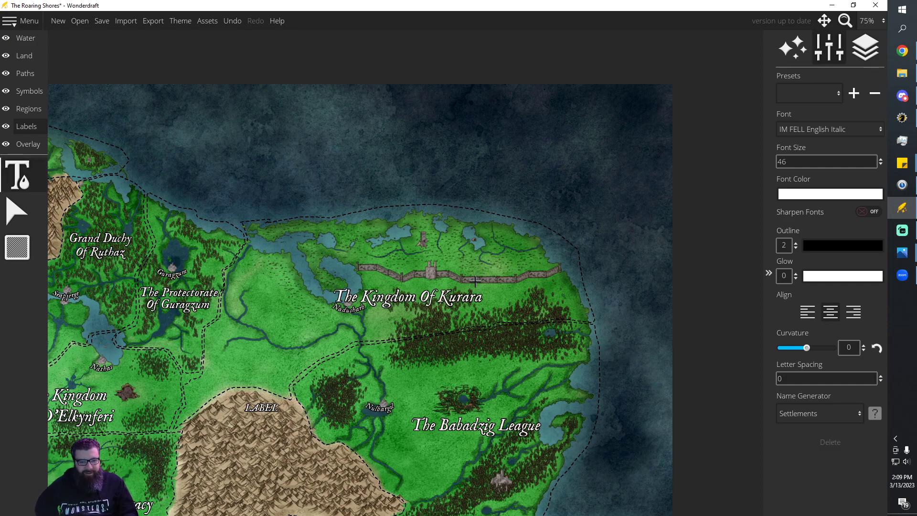
left_click(394, 293)
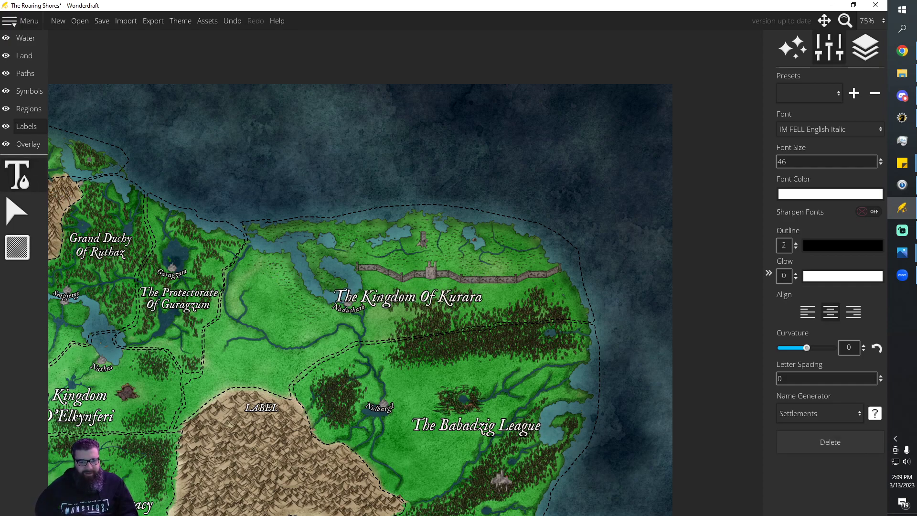
double_click(337, 296)
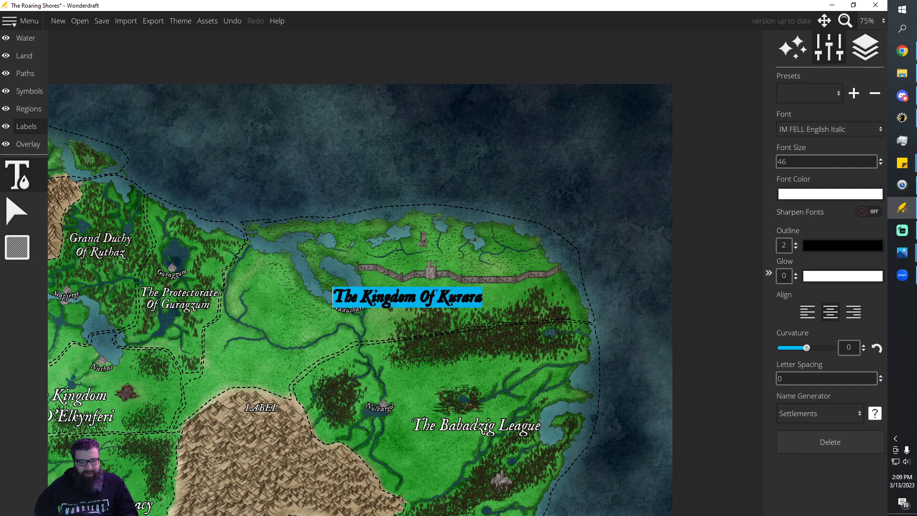
left_click(427, 312)
left_click_drag(379, 313, 340, 131)
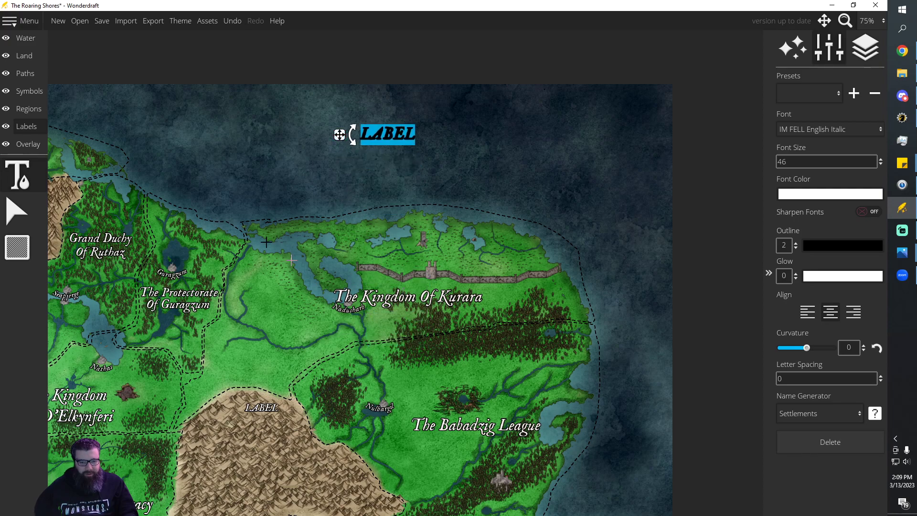
Move the Kingdom Of Kurara label northwest across the large western lake, ending just west of the wall's gatehouse
left_click(17, 210)
left_click_drag(376, 297, 341, 269)
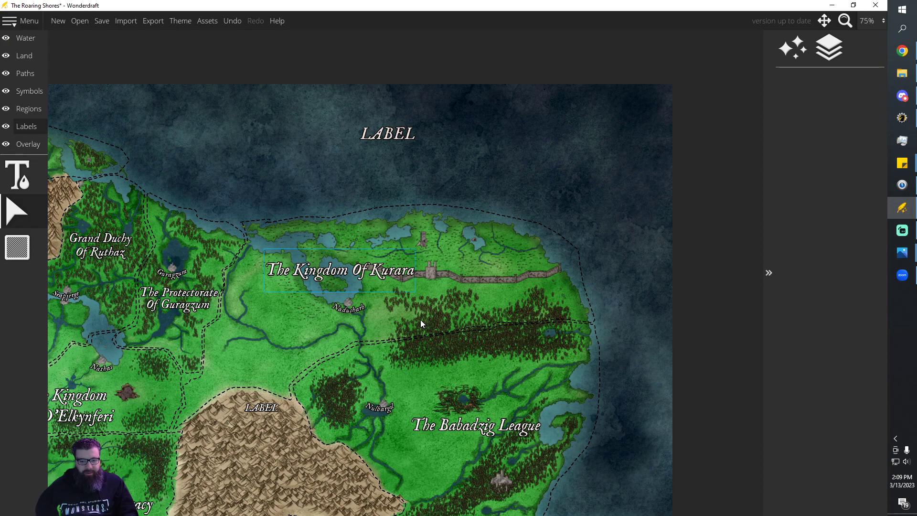
left_click(337, 283)
left_click_drag(299, 273, 330, 274)
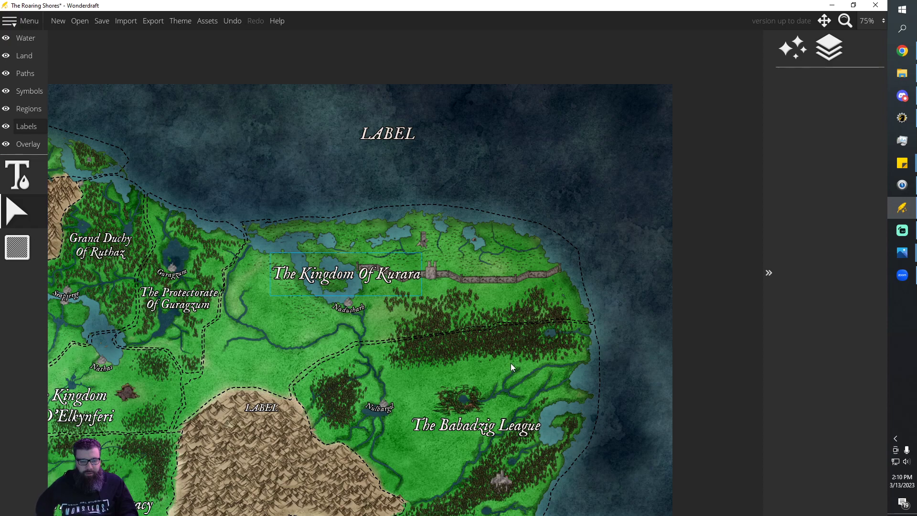
Save the project and export the labelled map as a PNG over The Roaring Shores - Inprogress in the Maps Locations folder
left_click(102, 22)
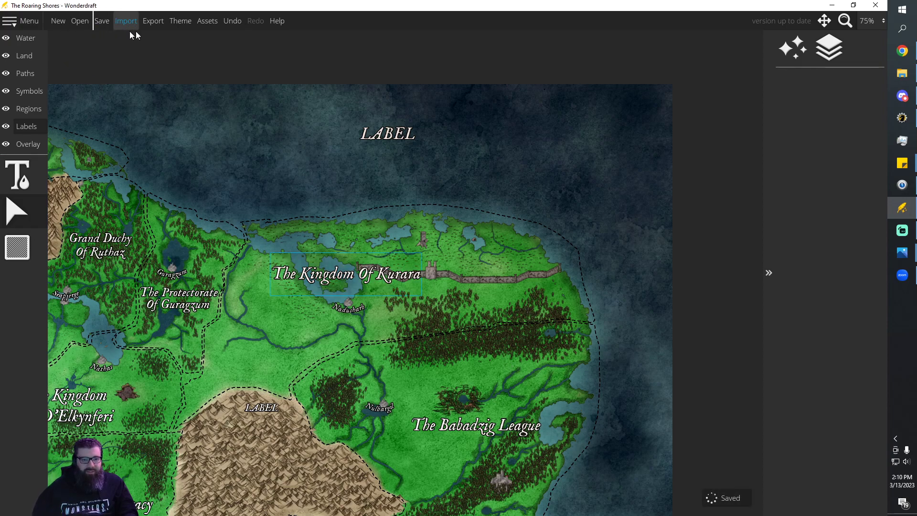
left_click(152, 22)
left_click(461, 283)
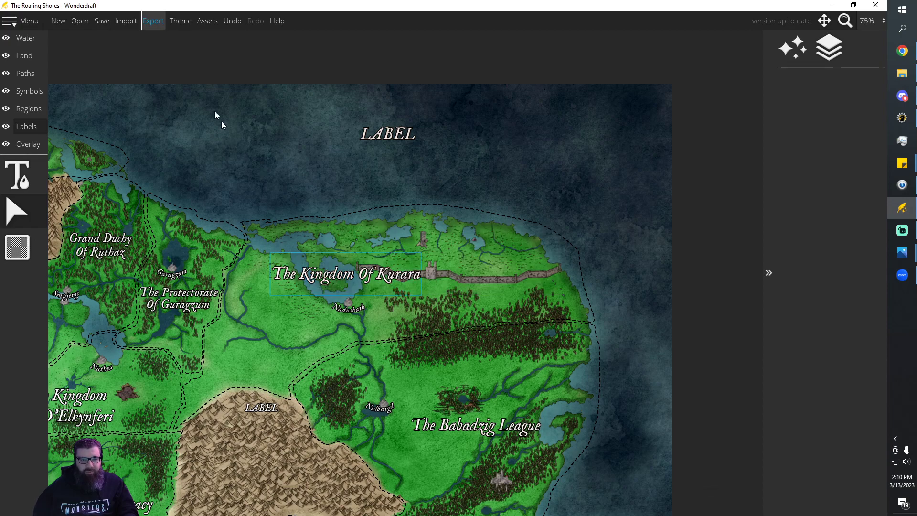
left_click(148, 21)
left_click(424, 317)
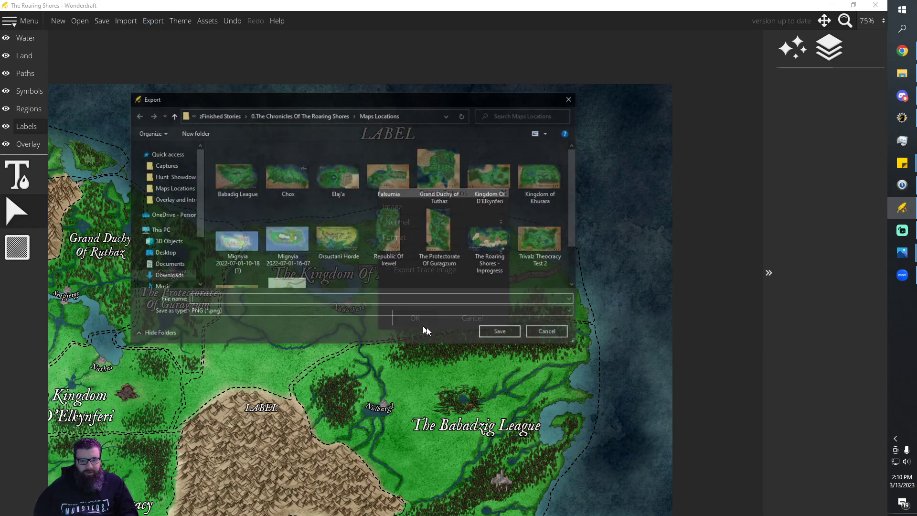
left_click(490, 246)
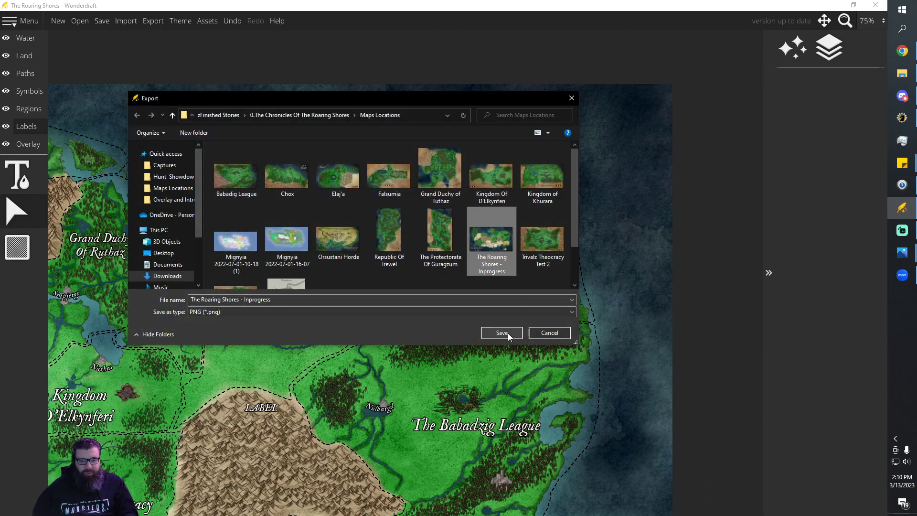
left_click(501, 333)
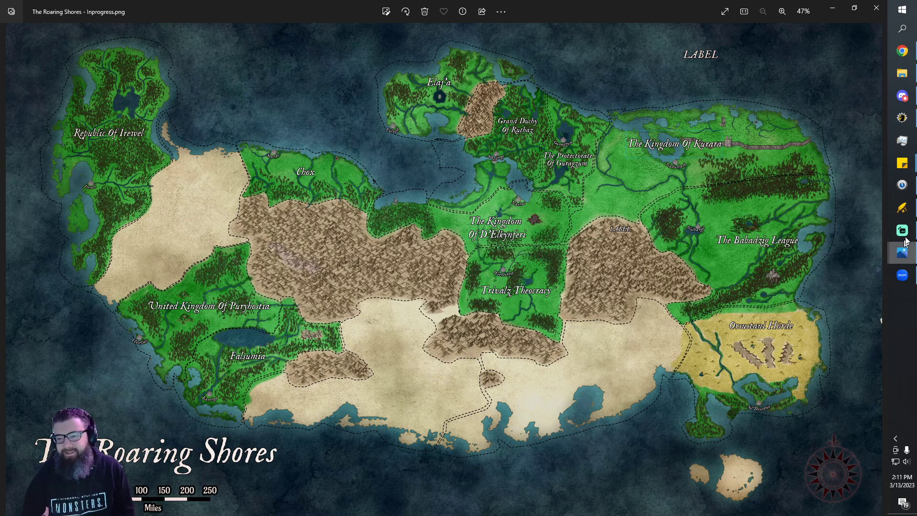
Return to Wonderdraft and correct the northern kingdom's label to read The Kingdom Of Kuhrara
left_click(903, 207)
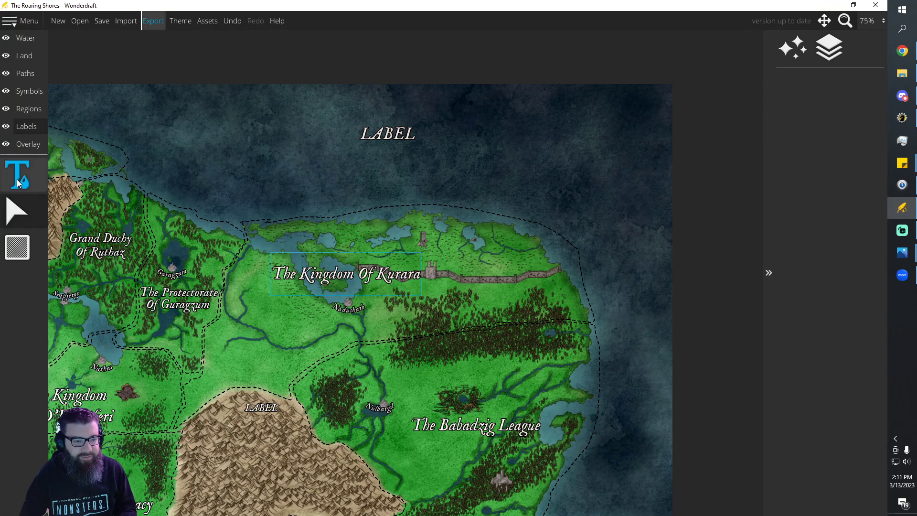
left_click(15, 211)
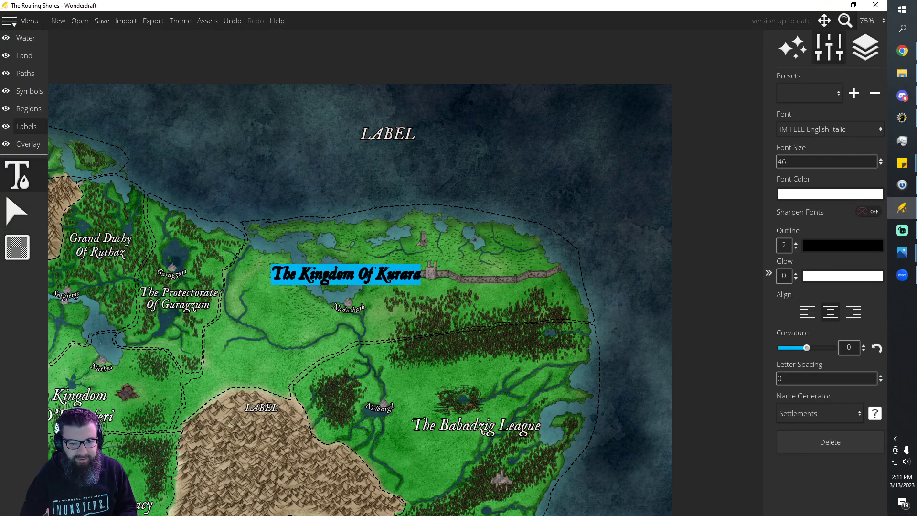
left_click(398, 275)
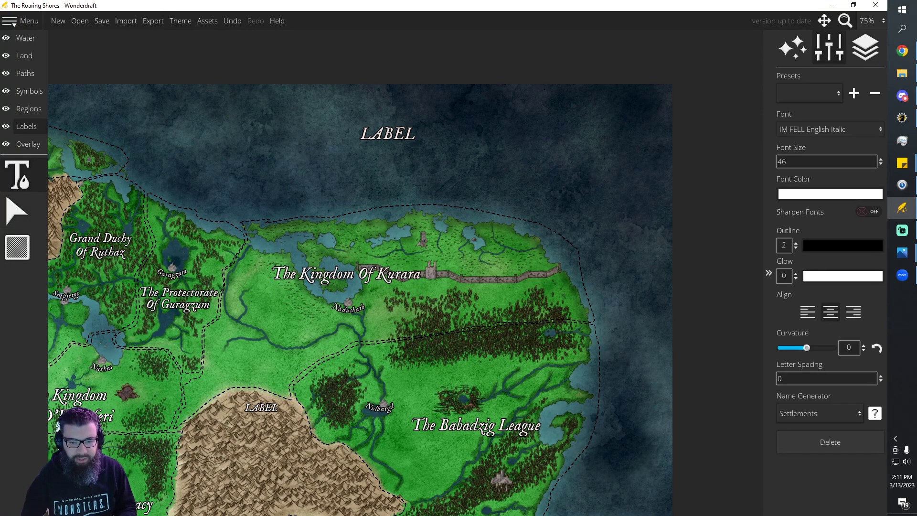
double_click(392, 274)
left_click(398, 275)
double_click(387, 269)
left_click(387, 269)
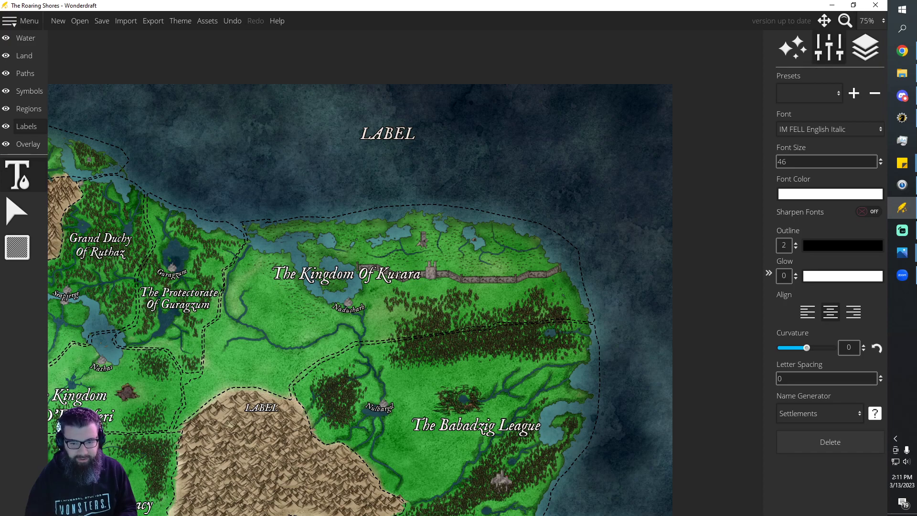
type("b")
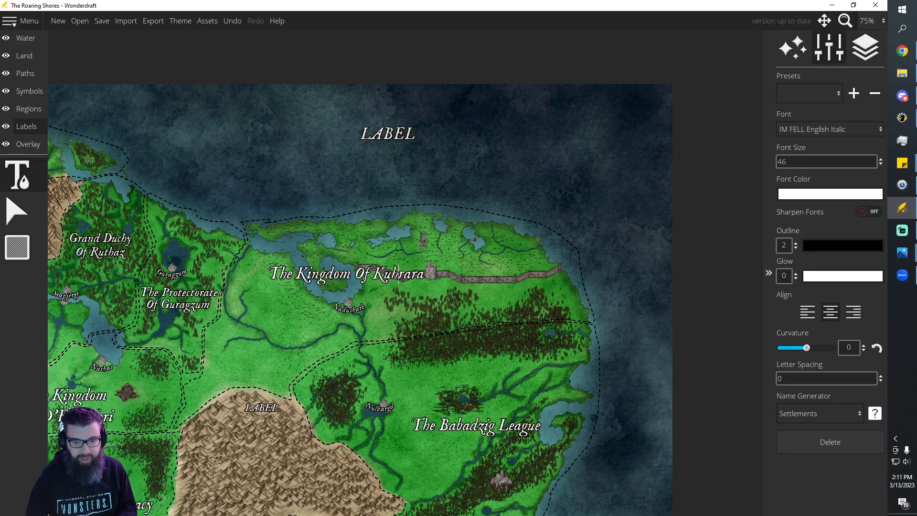
Save the corrected map and export it again as a Normal PNG over The Roaring Shores - Inprogress
left_click(101, 21)
left_click(153, 22)
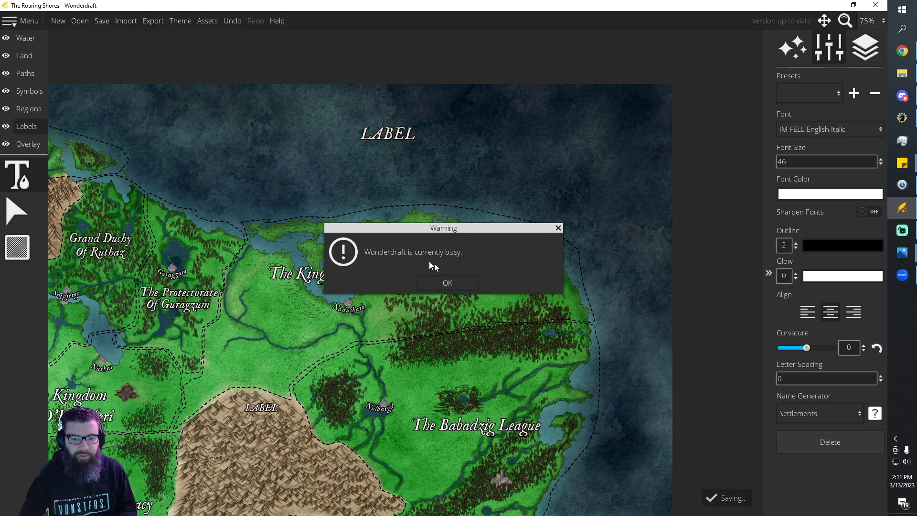
left_click(445, 283)
left_click(153, 21)
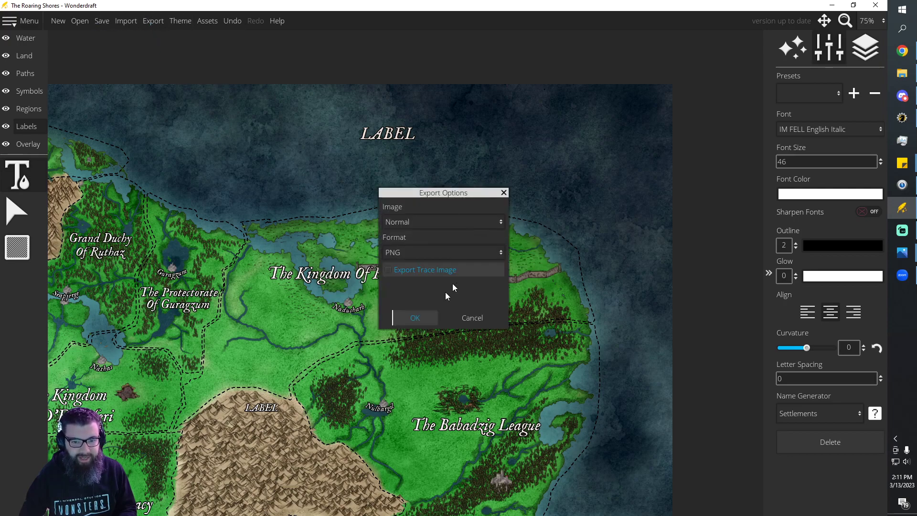
left_click(420, 318)
double_click(481, 260)
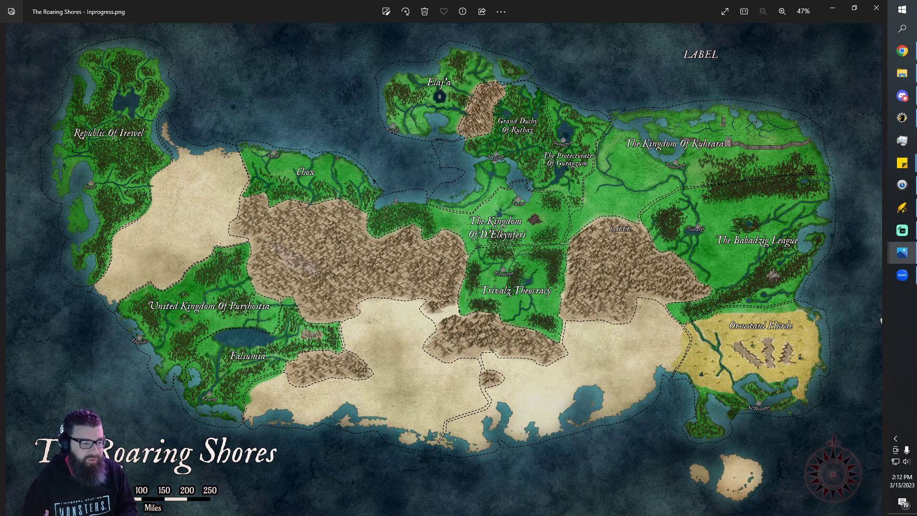
key("alt+Tab")
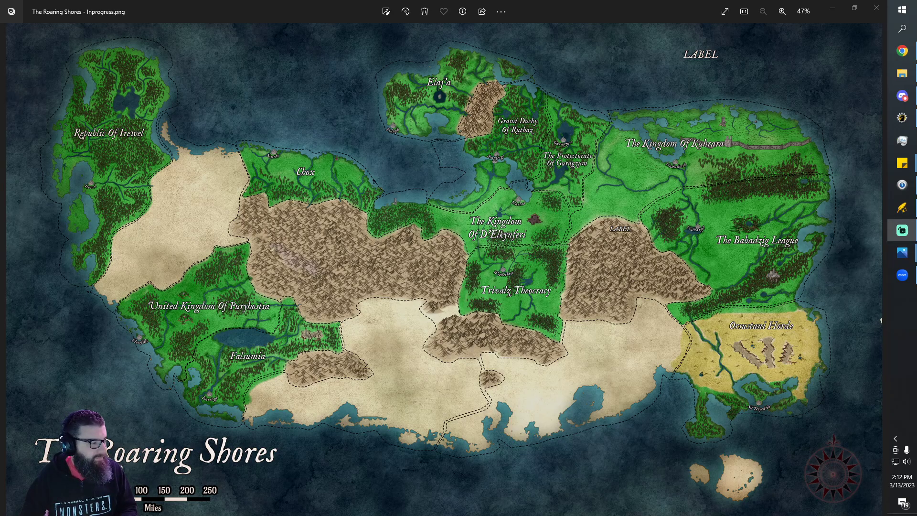